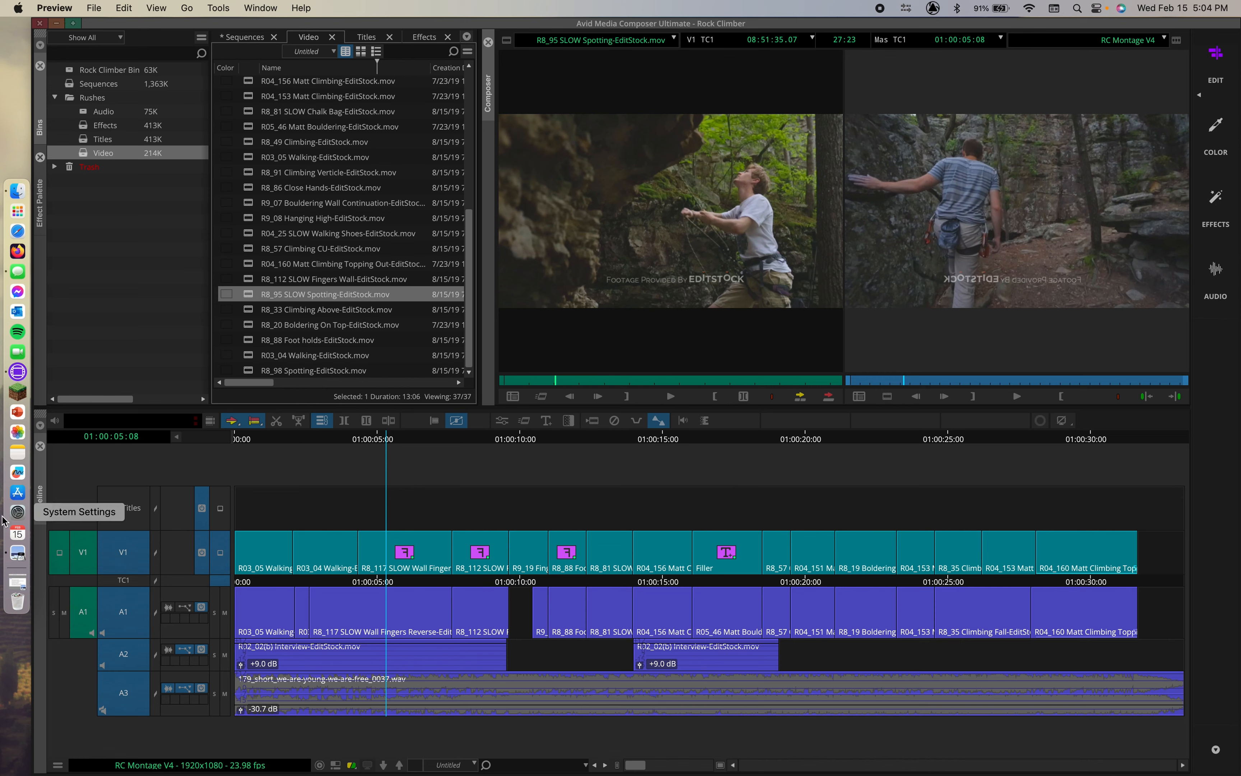
Step: Review the lesson goals in the minimized screenshot and close its window
click(14, 551)
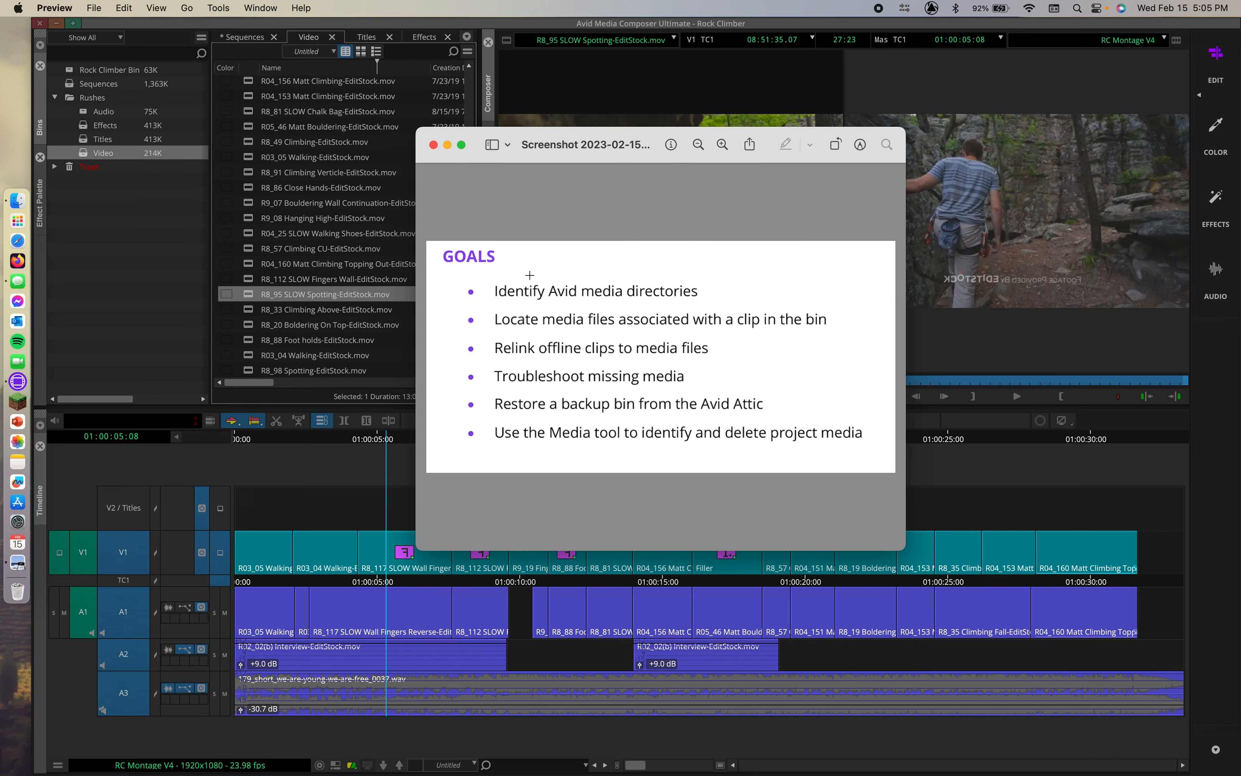
click(434, 147)
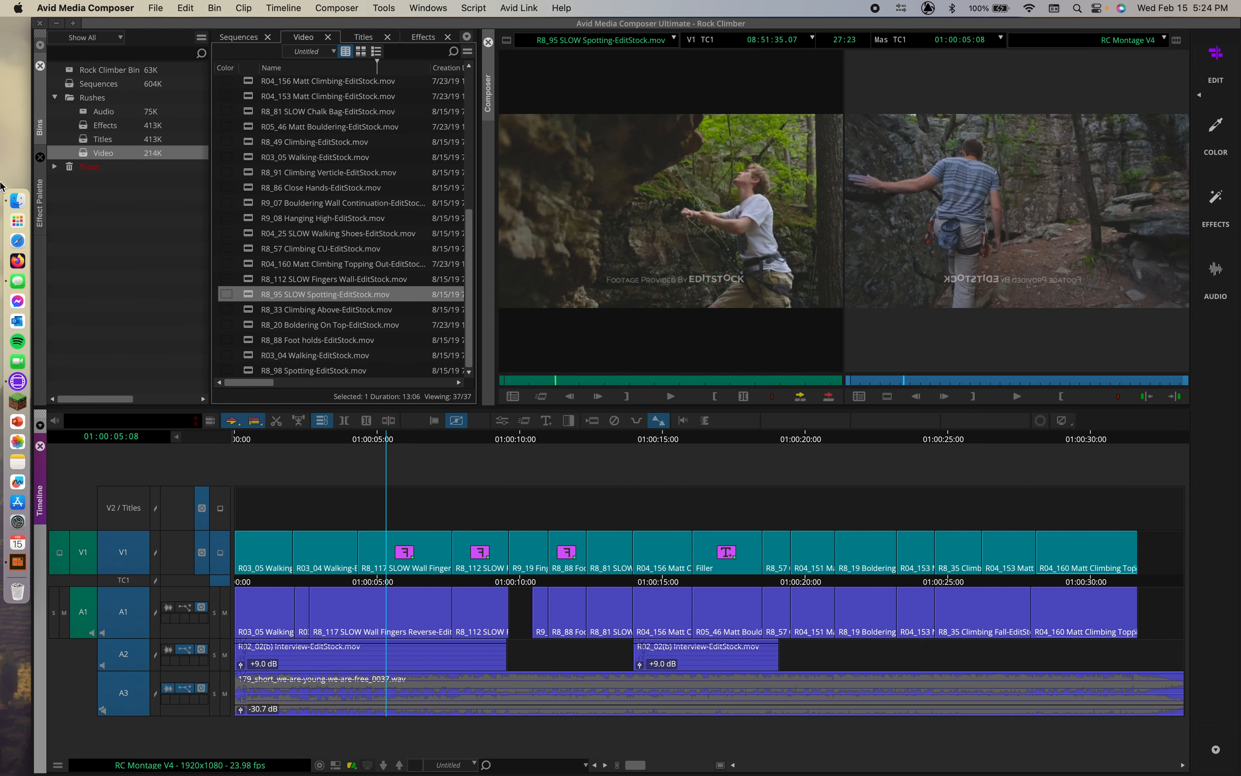
Step: Switch to Finder and examine the media files in folders 1 and 101 of the Avid MediaFiles MXF directory
click(17, 201)
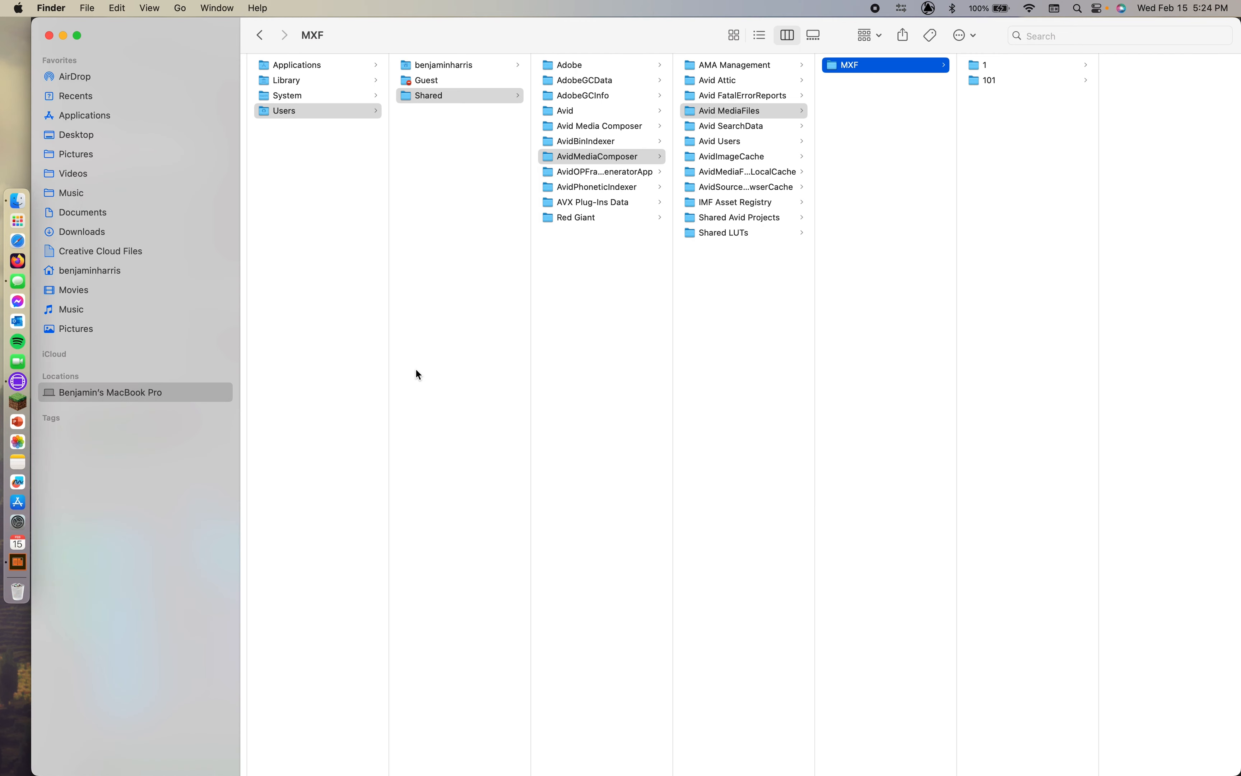
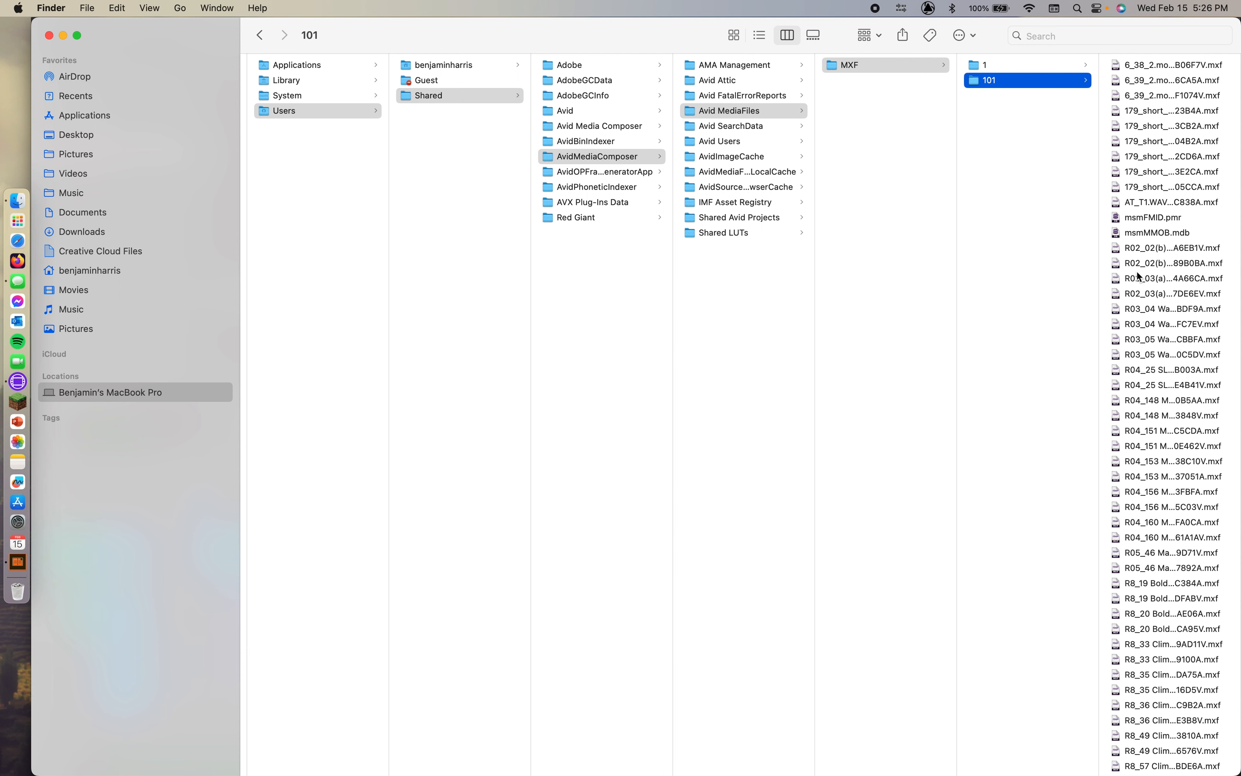
click(1036, 66)
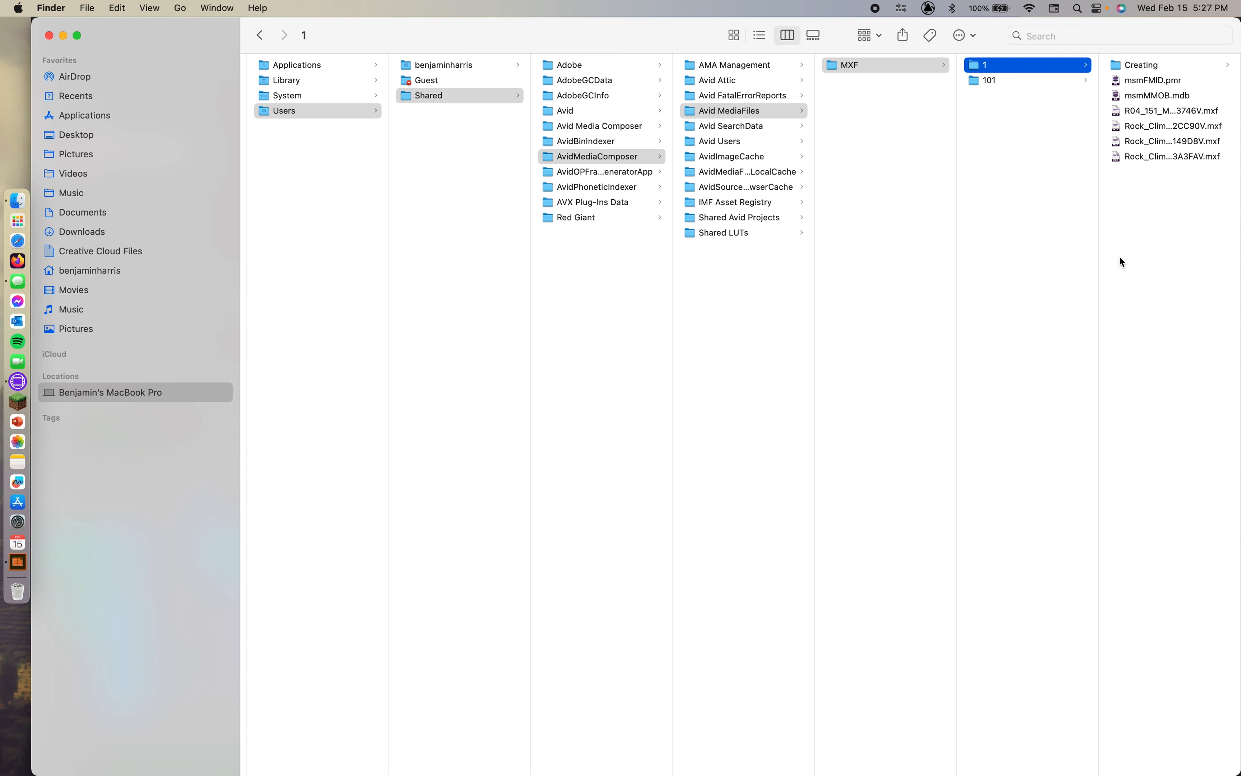
click(1006, 83)
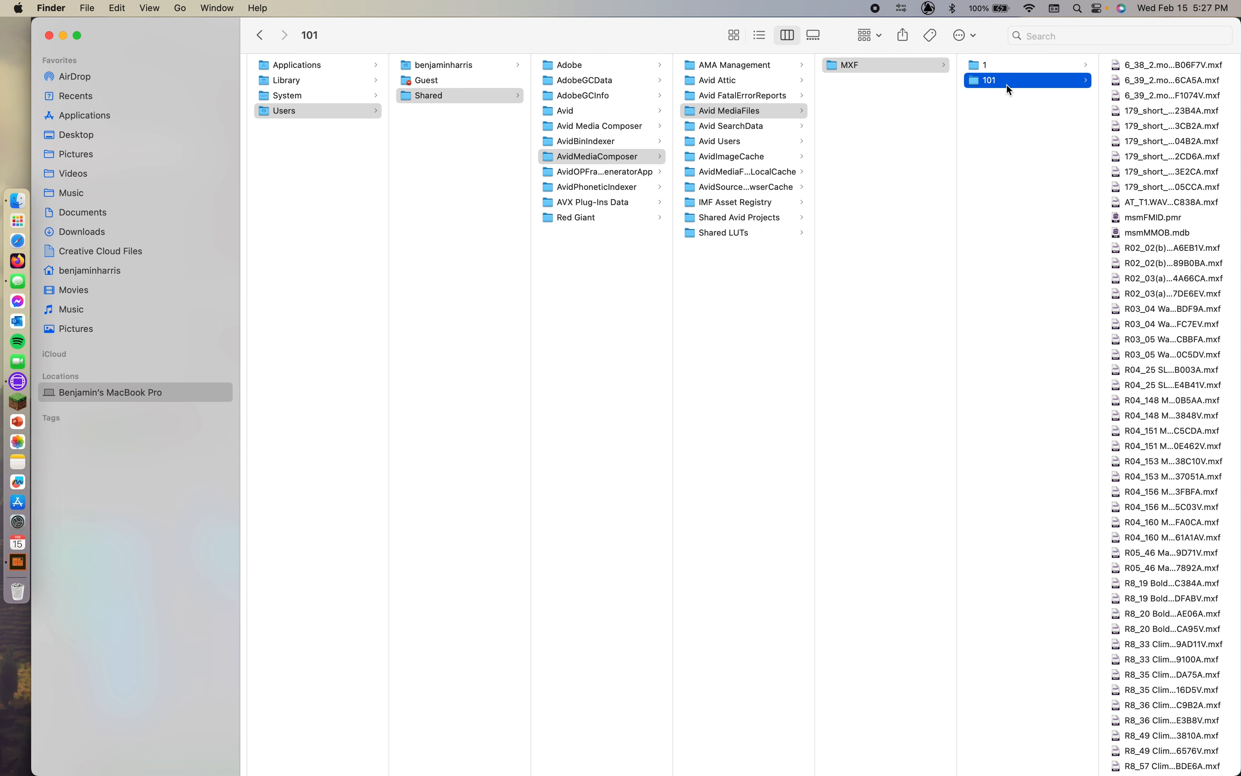
scroll(1207, 311, down, 10)
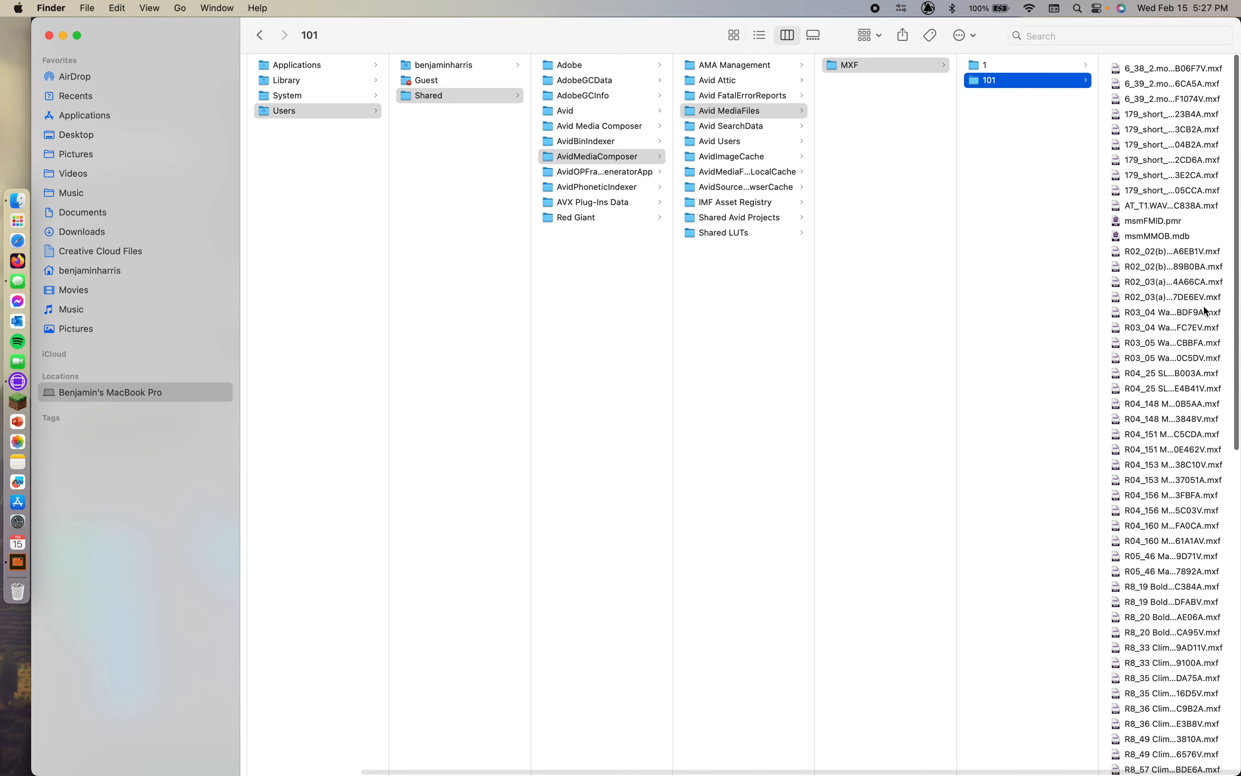
scroll(1206, 311, up, 10)
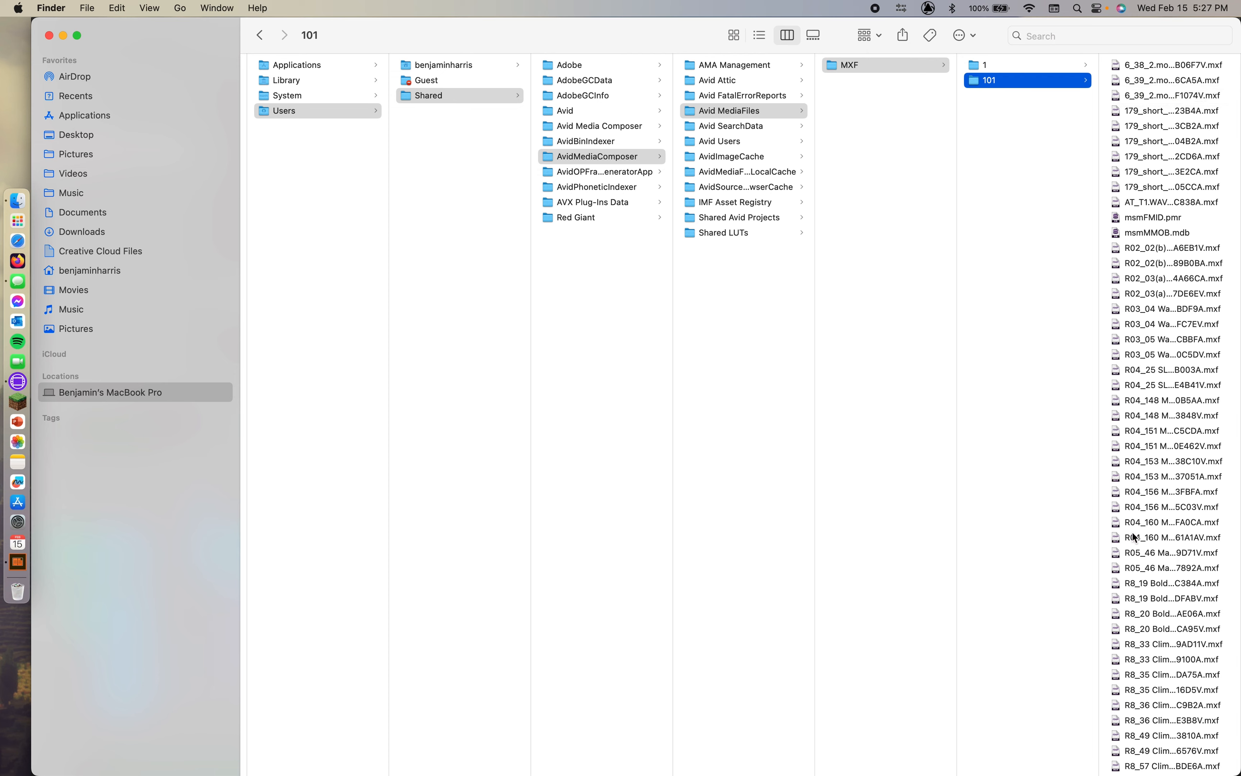
scroll(1186, 518, down, 6)
scroll(1186, 518, up, 6)
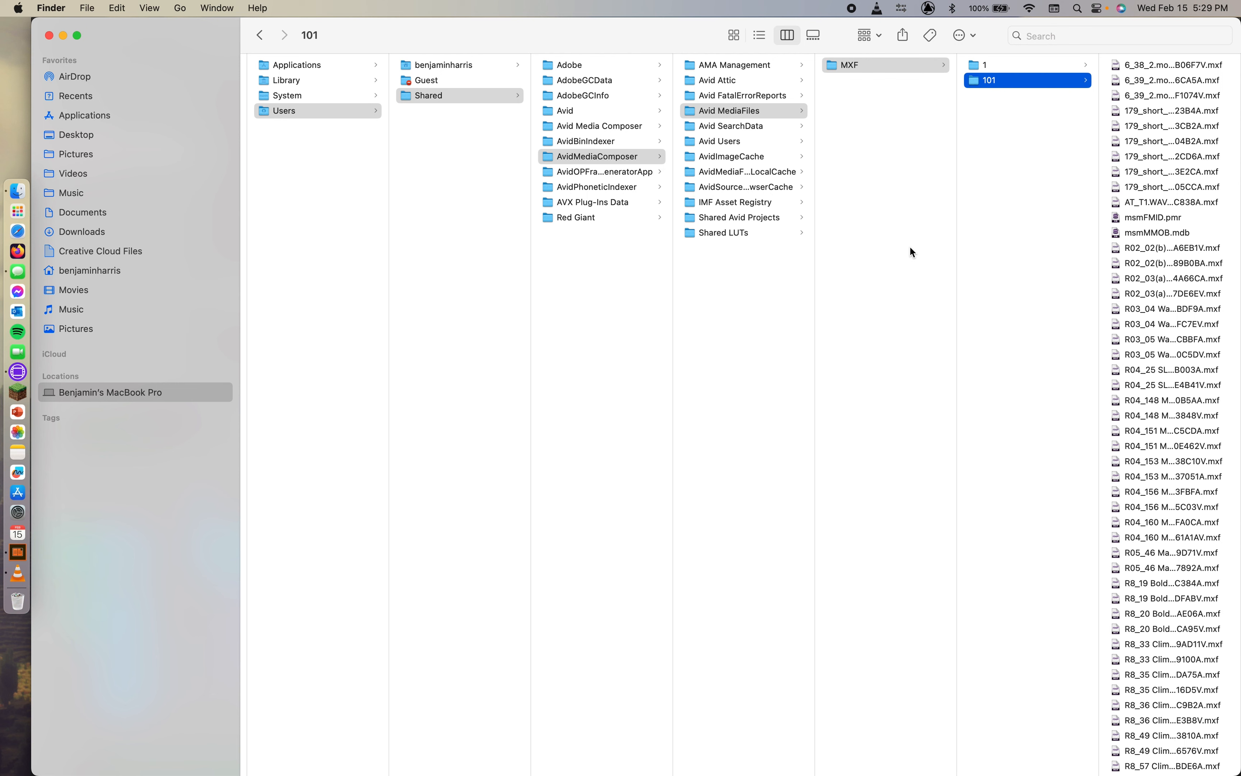
Step: Inspect the msmFMID.pmr and msmMMOB.mdb database files in MXF folder 1
click(1018, 63)
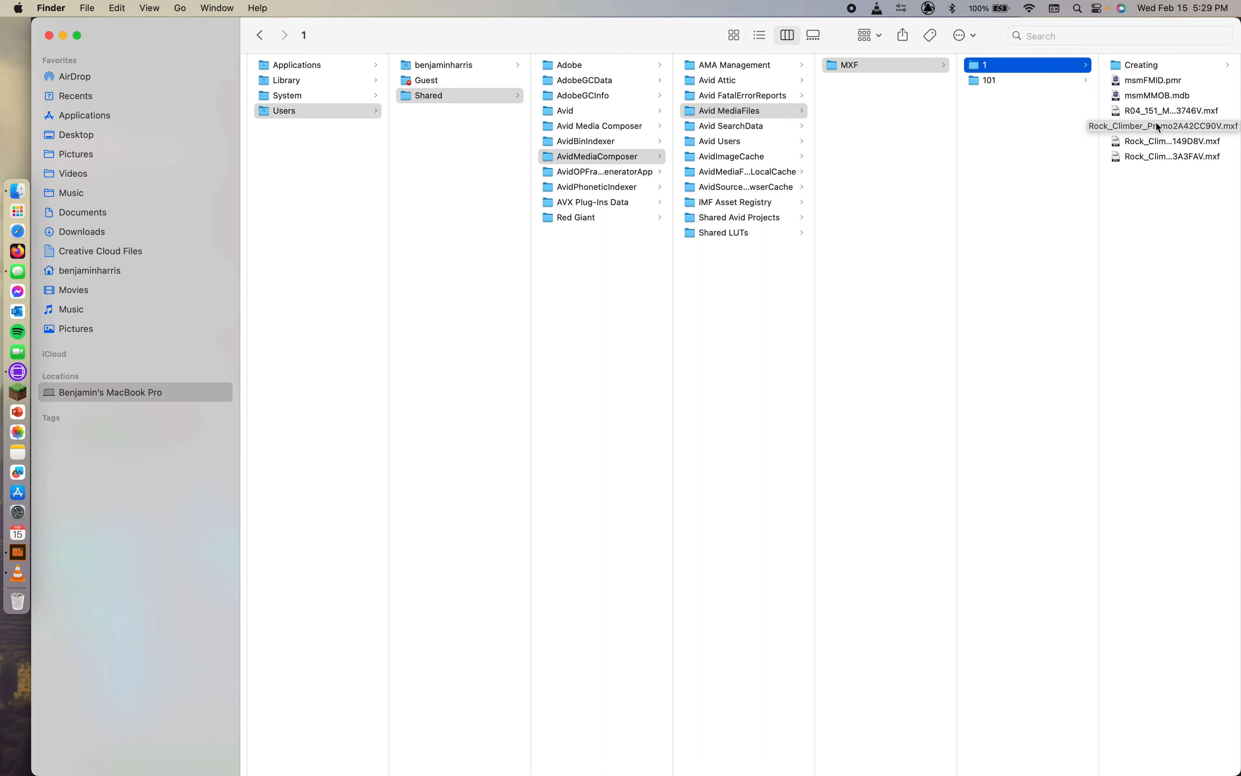
click(1163, 82)
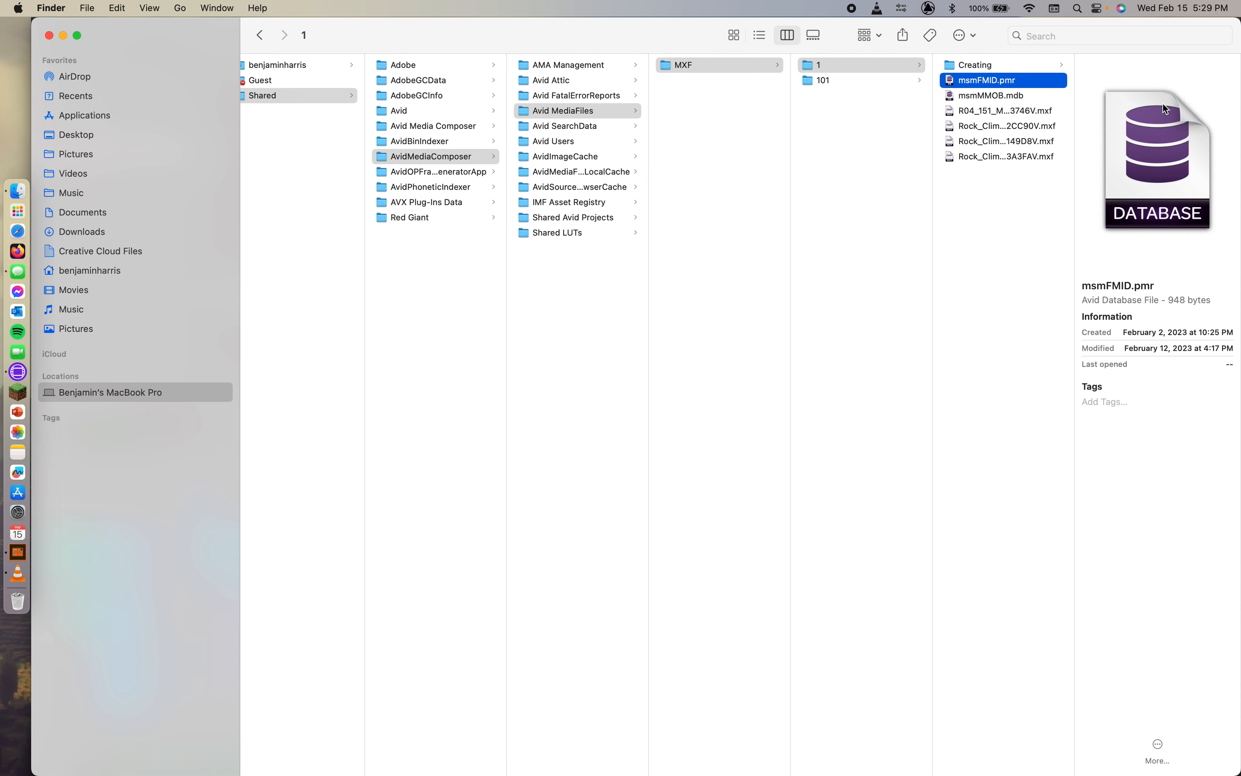
click(958, 97)
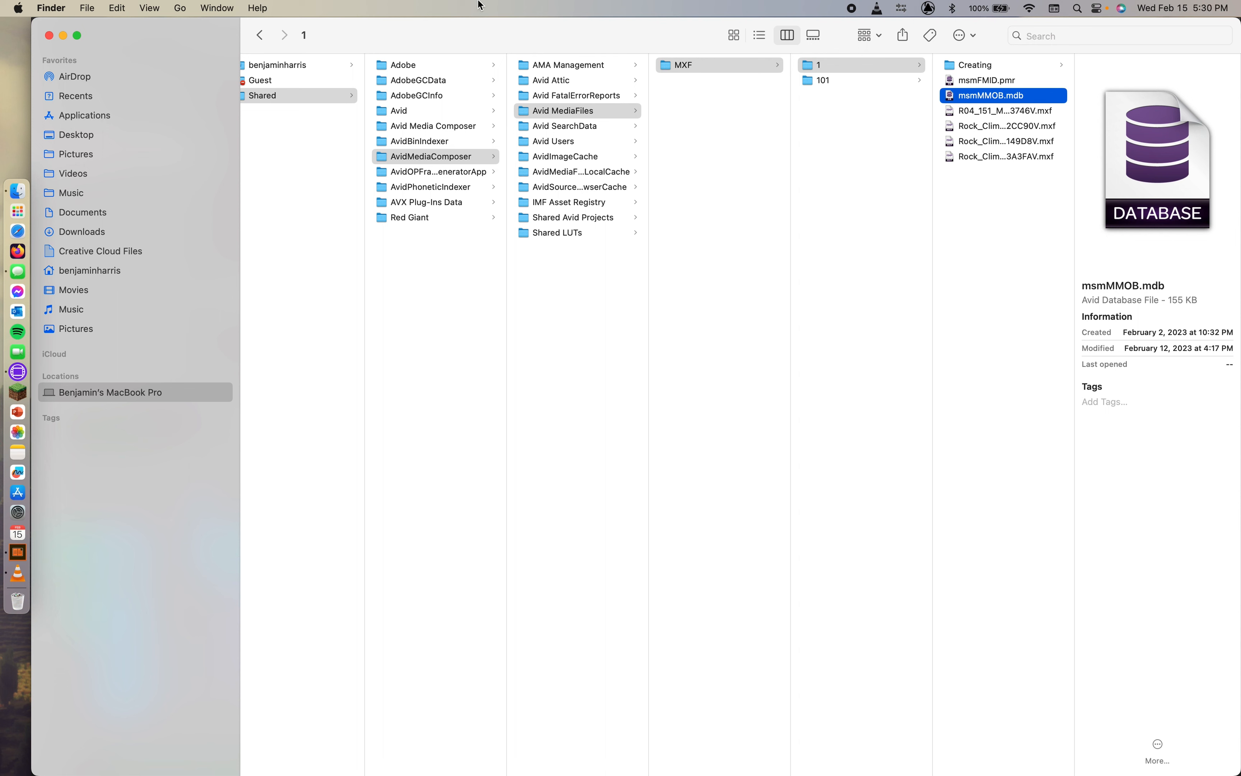
Step: Switch to Media Composer, reveal the media files of the R9_07 Bouldering Wall Continuation clip in Finder, and enlarge the resulting window
click(20, 380)
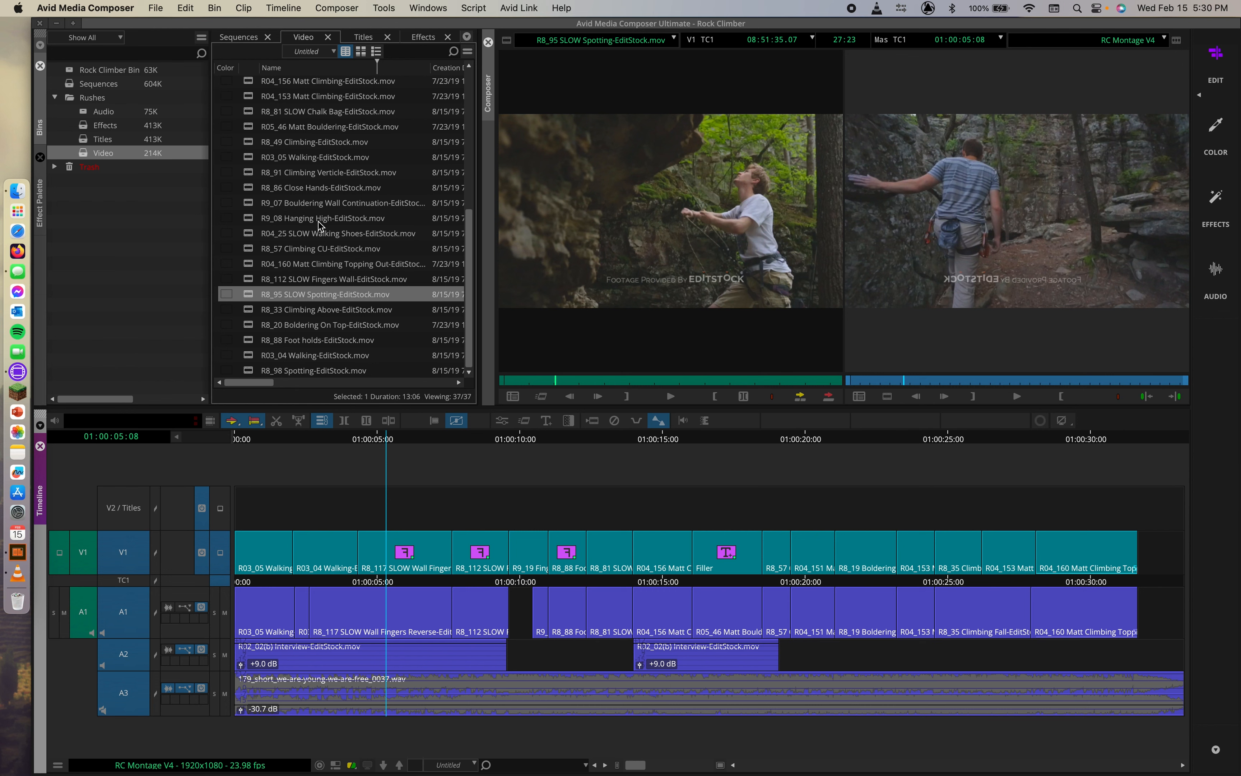
click(272, 206)
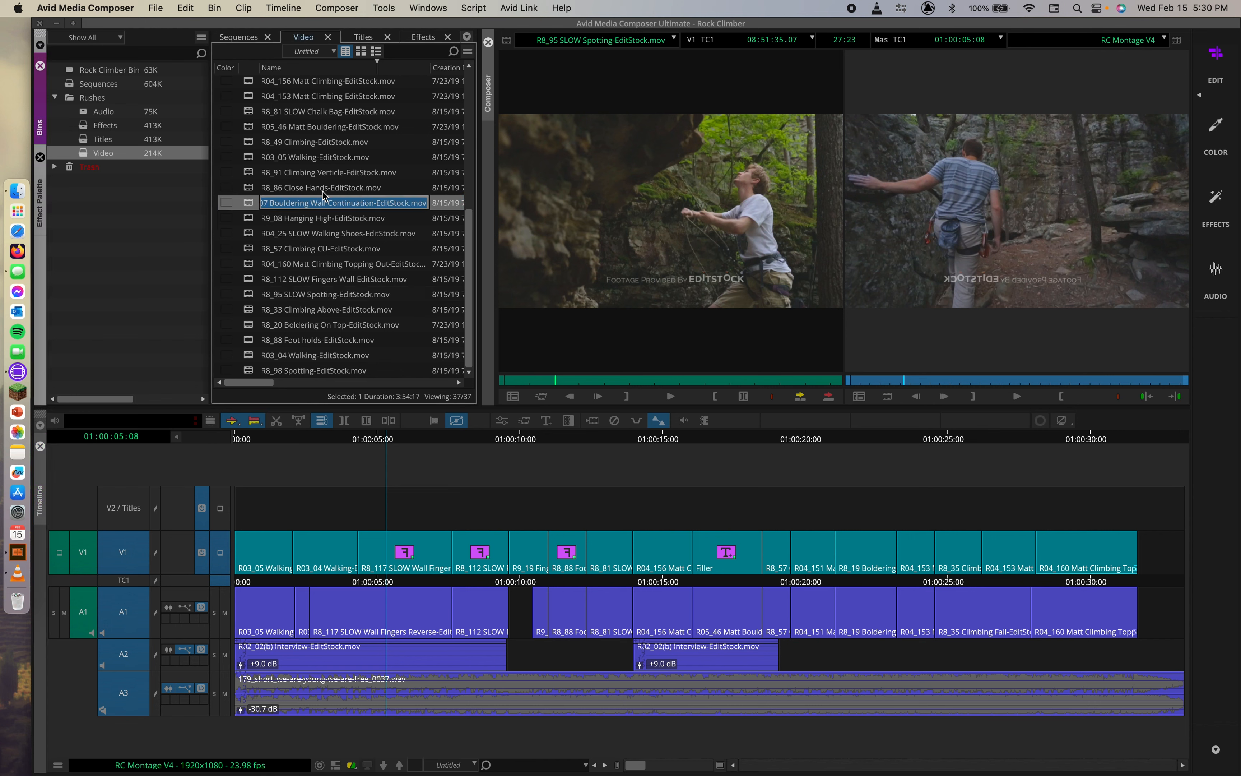
right_click(247, 206)
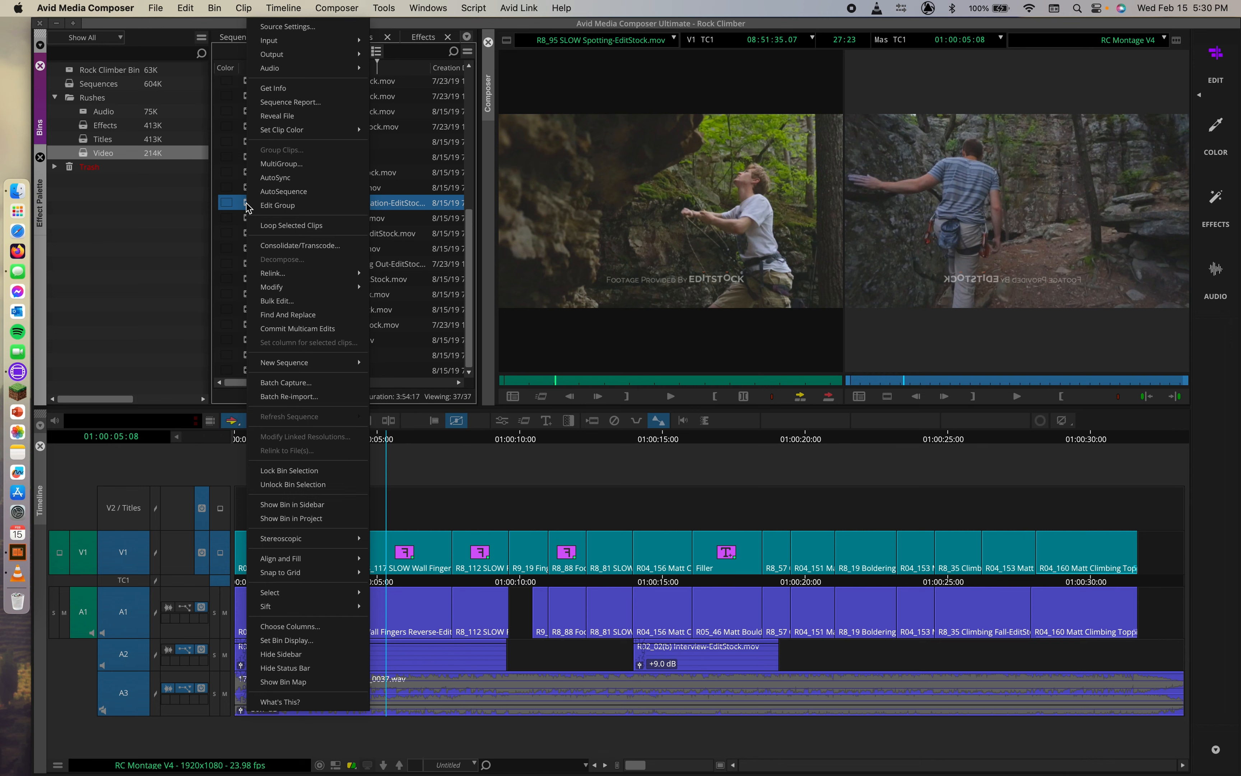
click(319, 117)
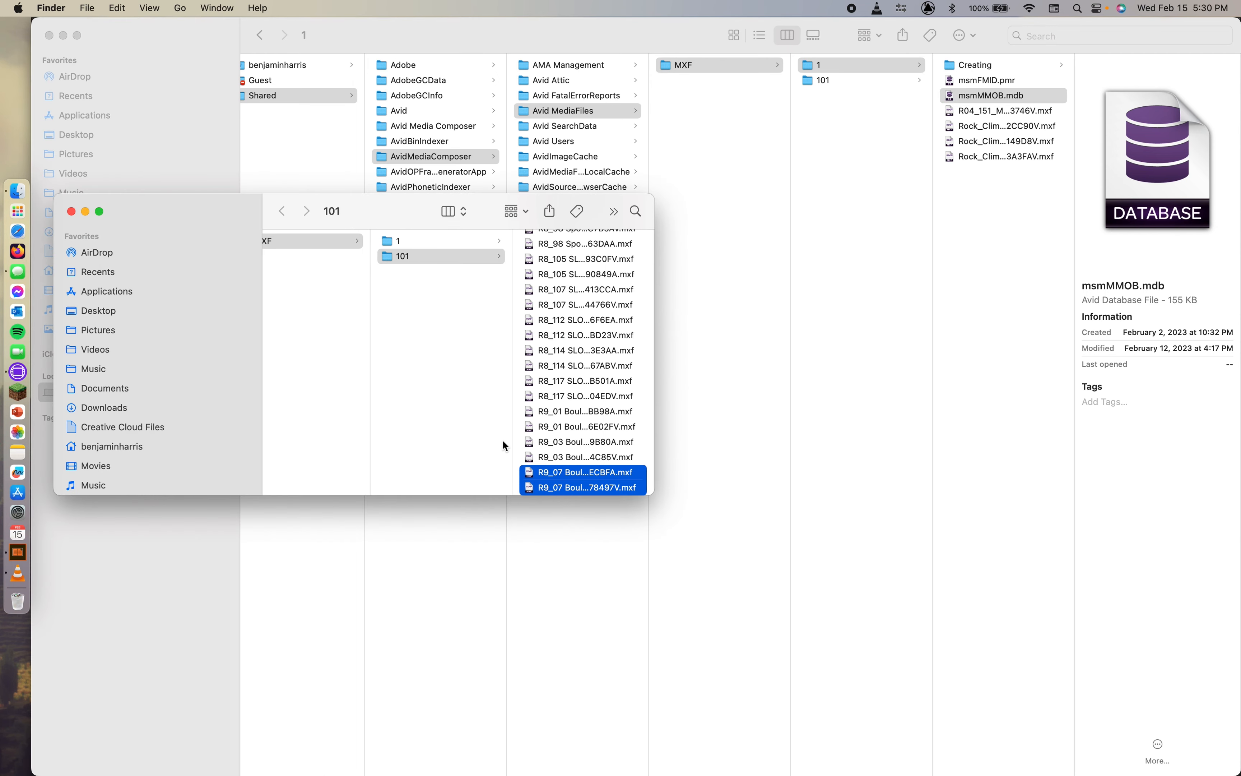
scroll(590, 482, down, 5)
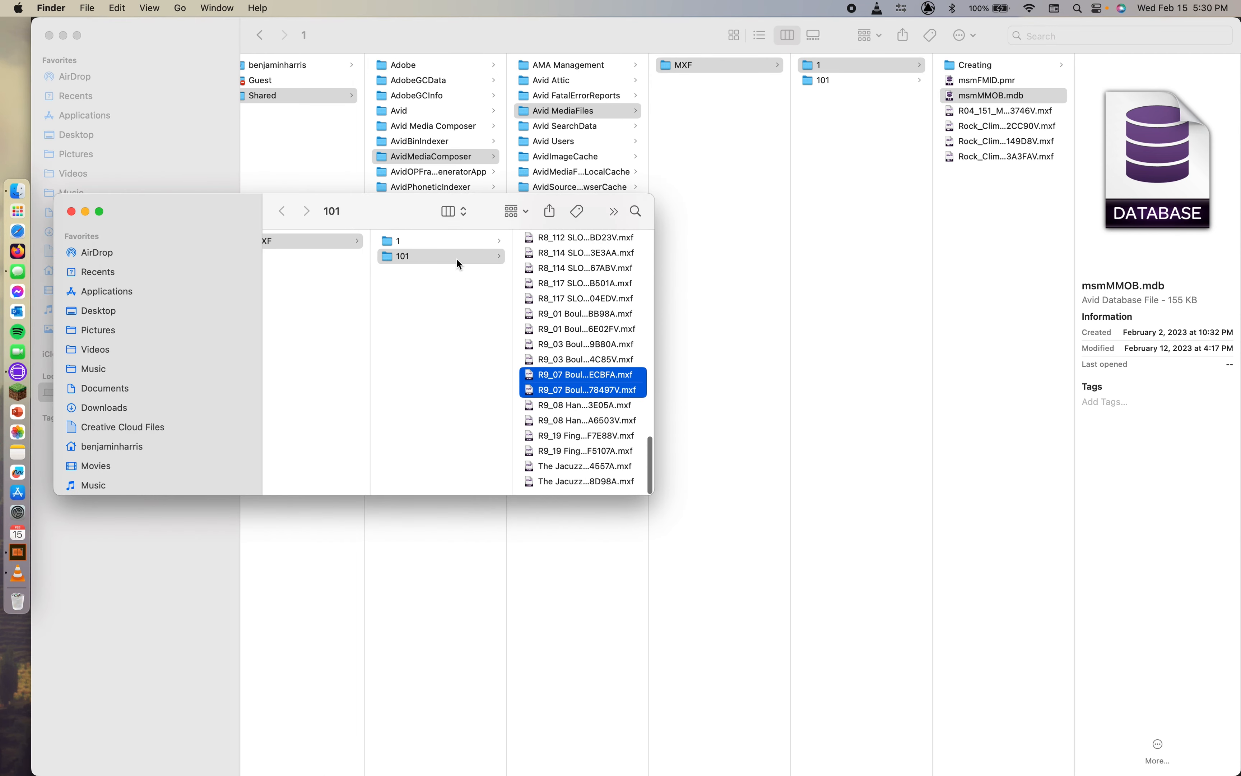
drag(653, 196, 1238, 18)
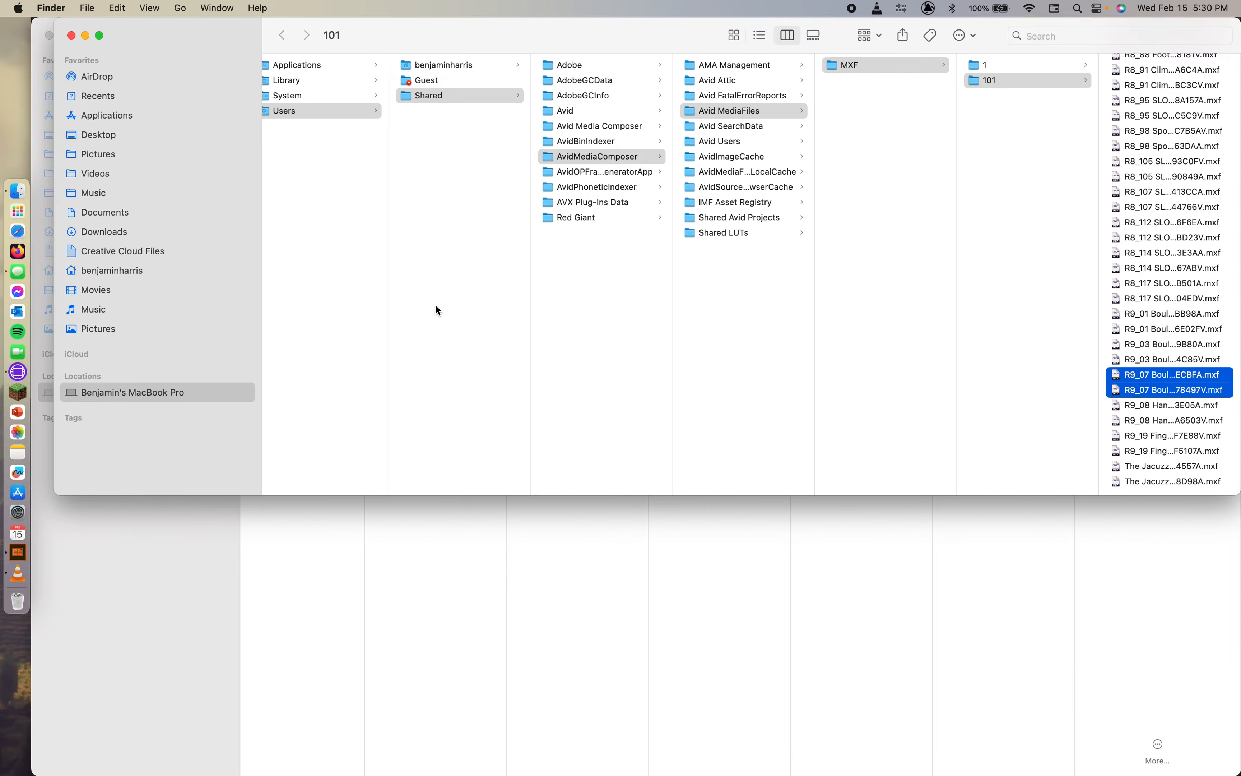
Step: Return to Media Composer, reveal the media files of the R9_01 Boulder Planning clip in Finder, and browse folder 101
key(ctrl+Up)
click(903, 334)
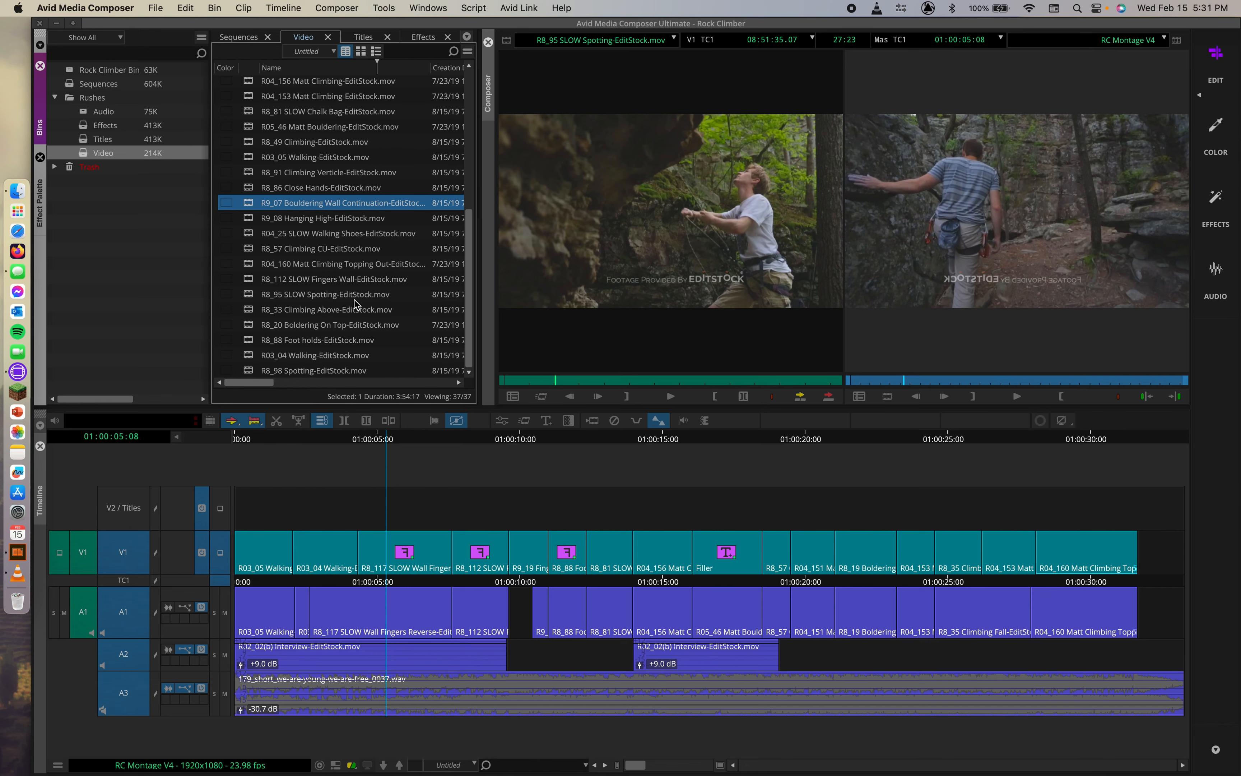
scroll(356, 303, up, 6)
click(307, 235)
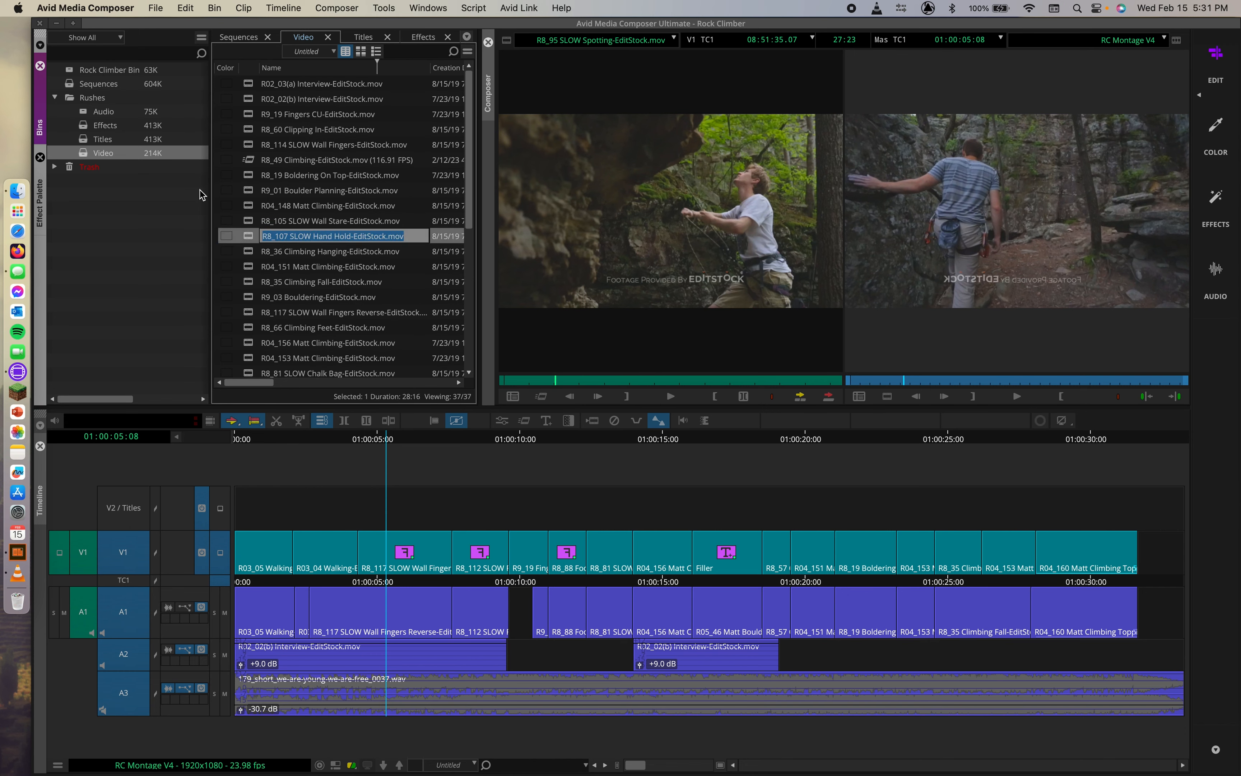
click(237, 205)
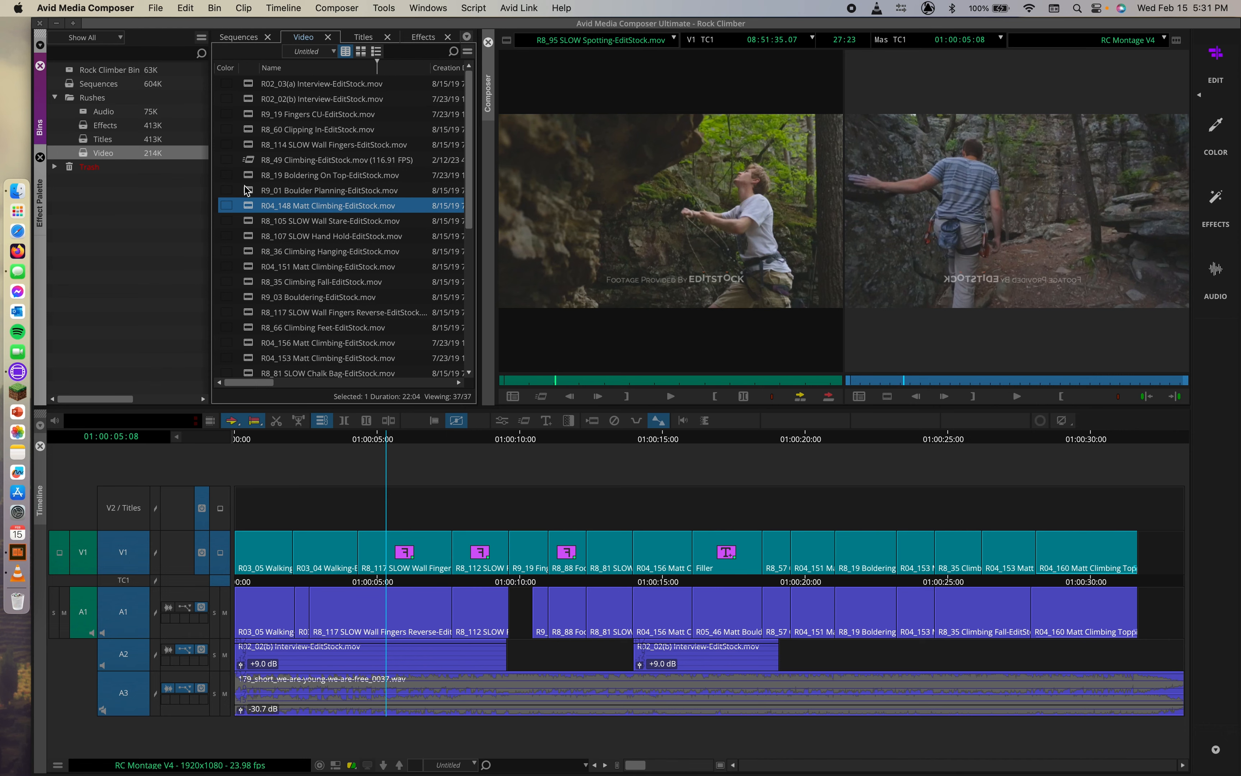
right_click(247, 190)
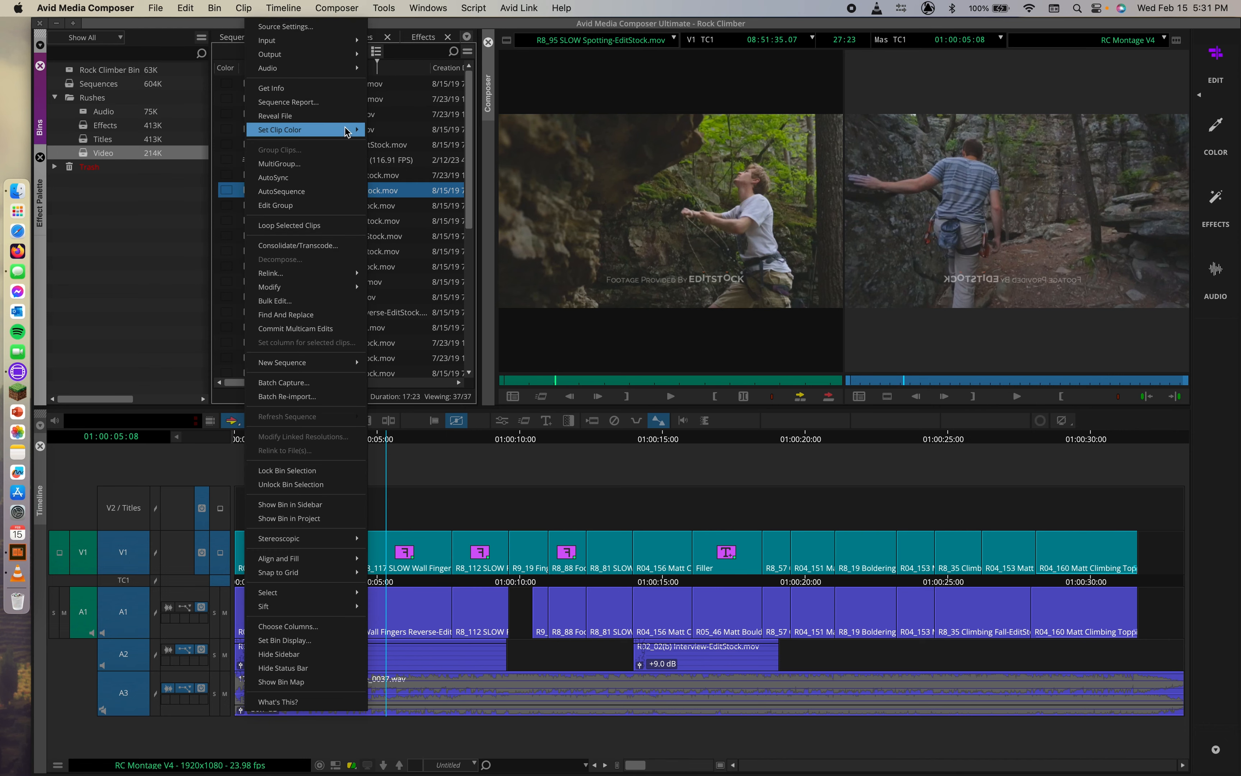
click(309, 117)
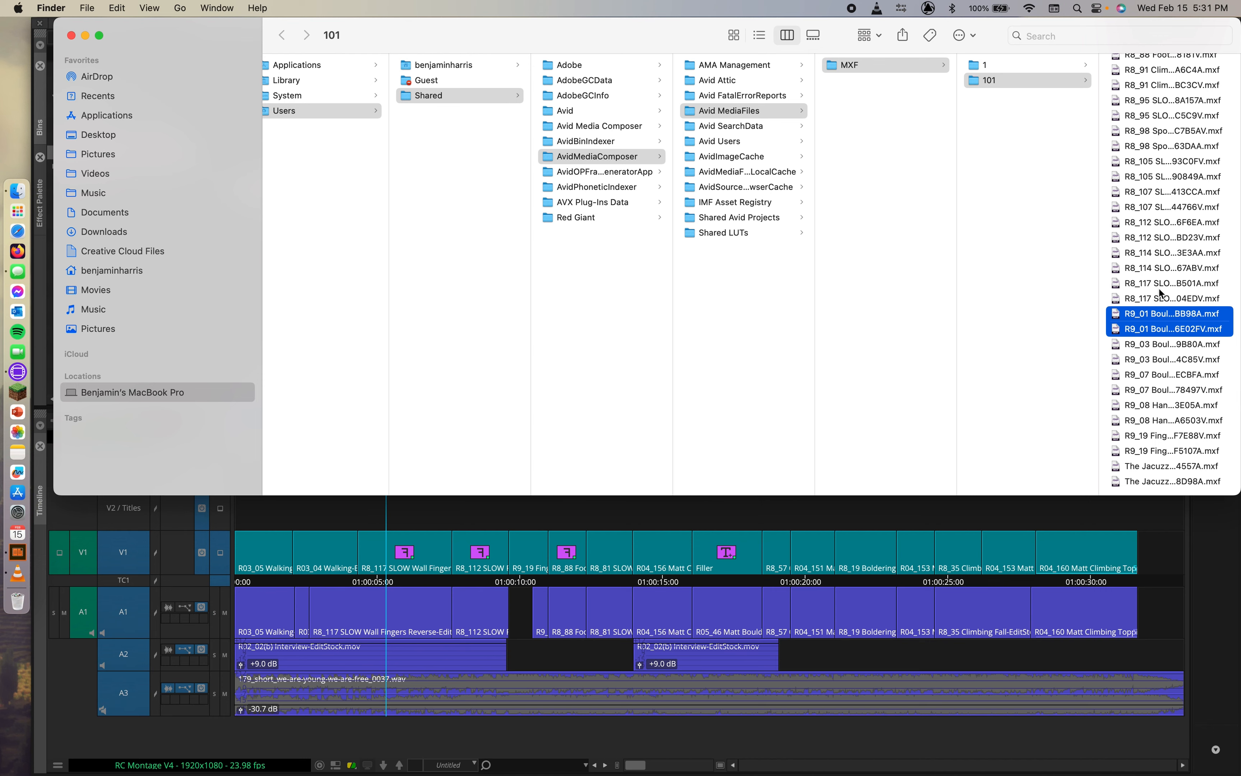
scroll(1161, 293, up, 10)
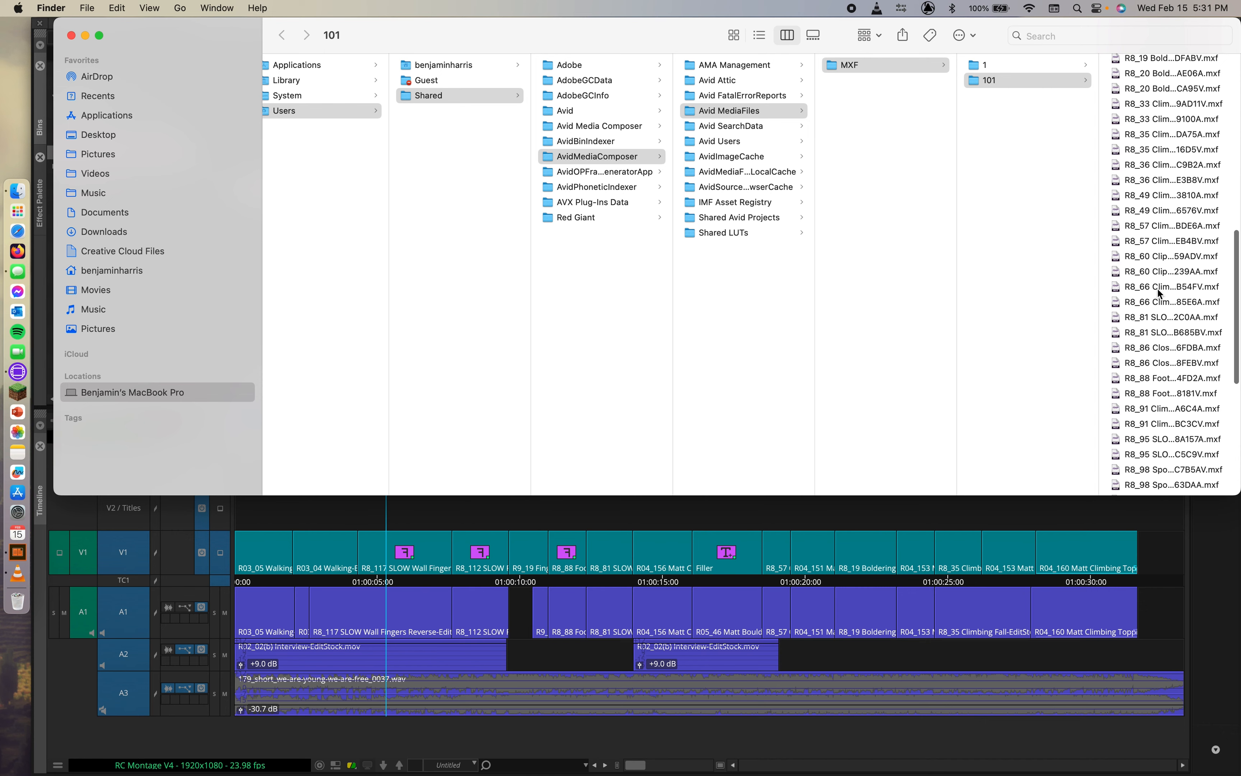
scroll(1161, 293, up, 15)
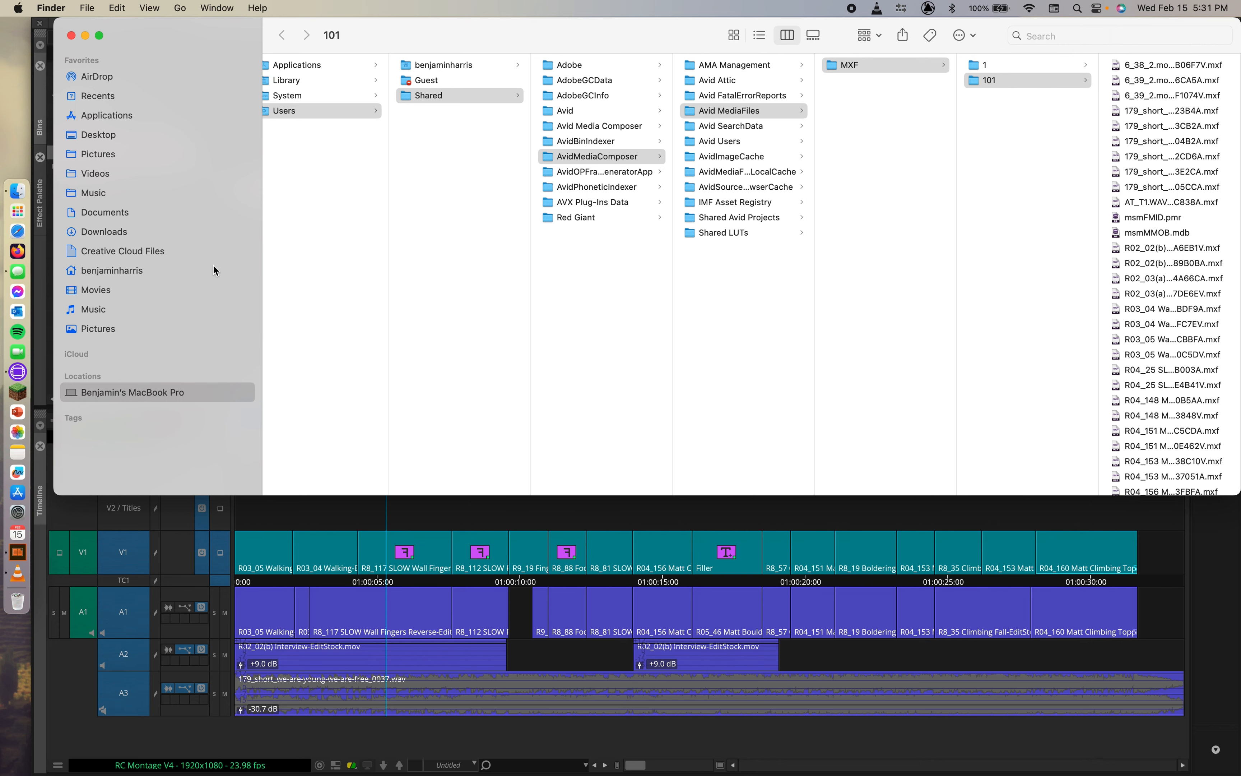
Step: View the Documents folder in Finder and return to the Media Composer timeline
click(80, 212)
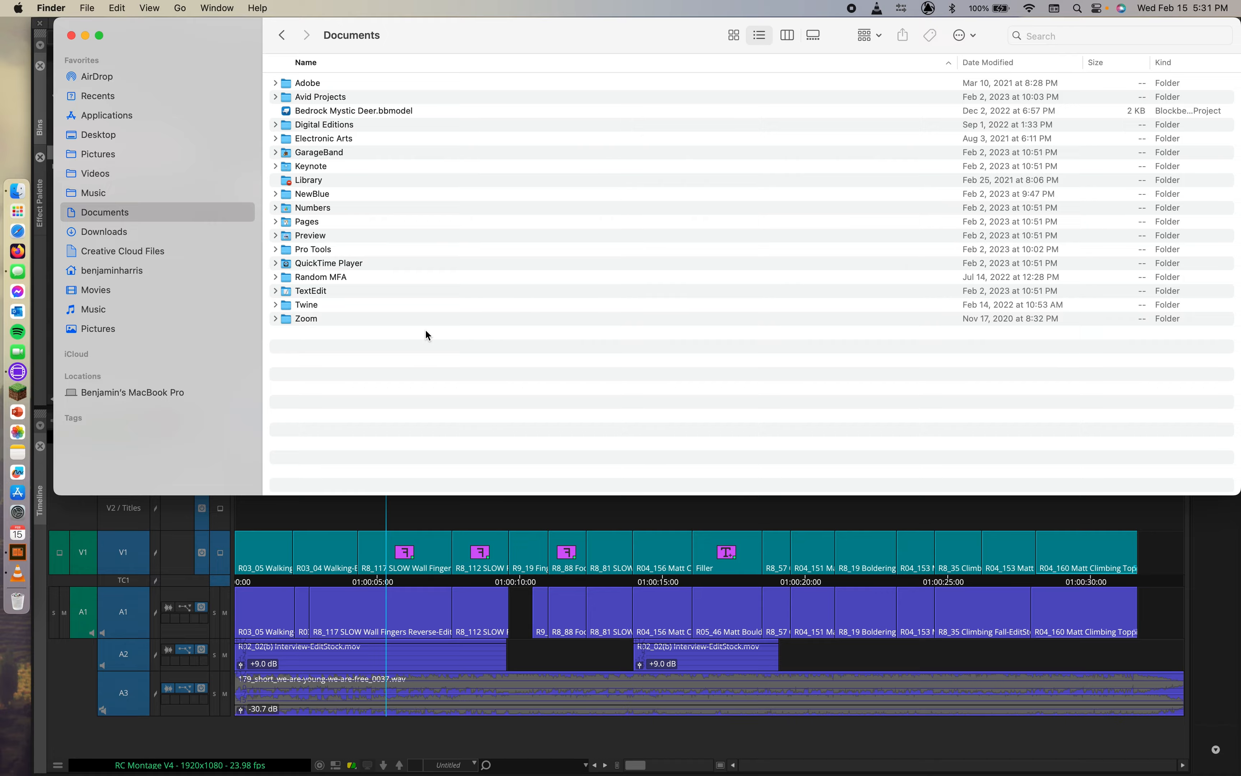
click(545, 502)
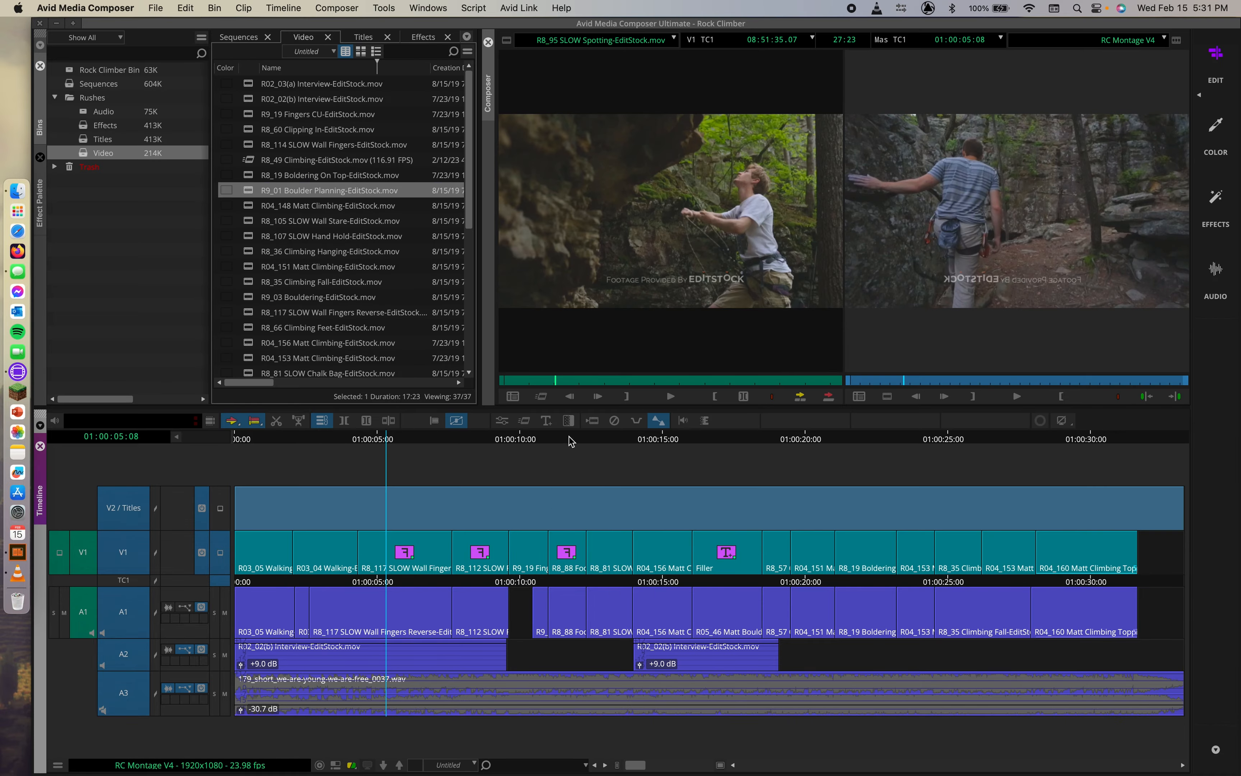
key(ctrl+Up)
click(317, 200)
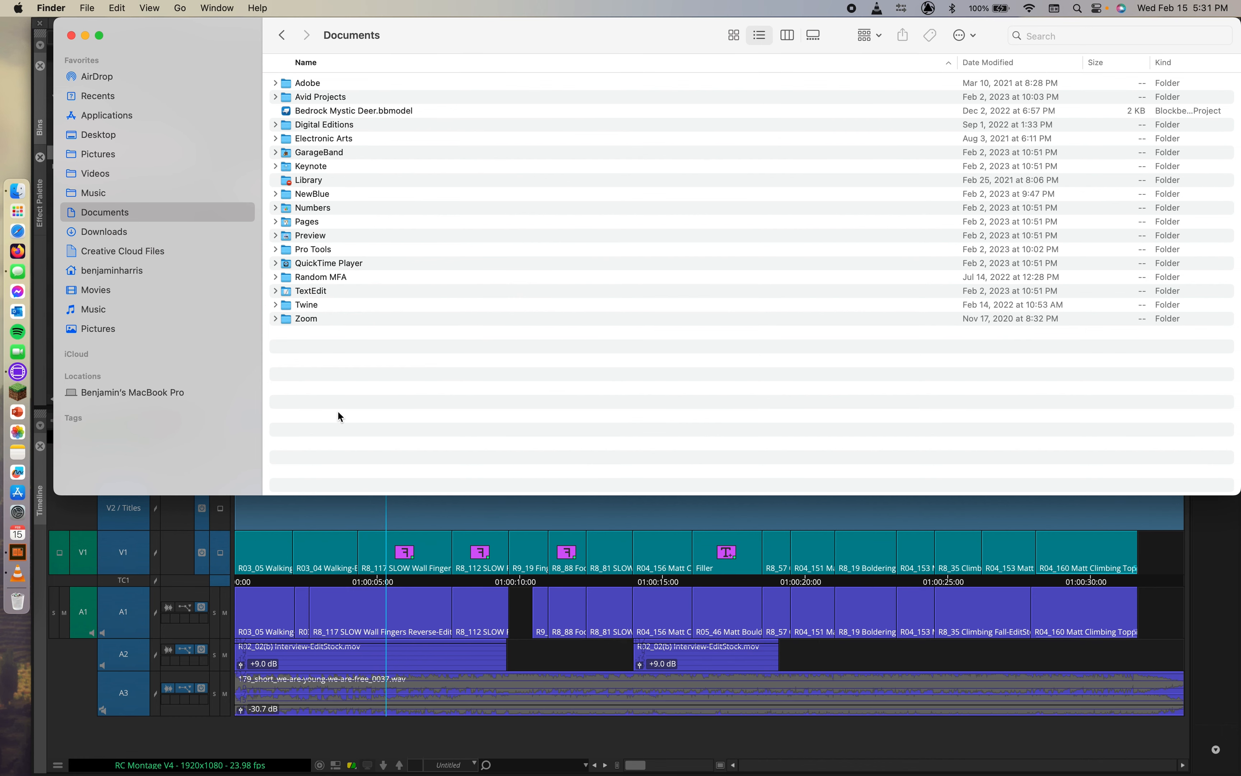
click(346, 507)
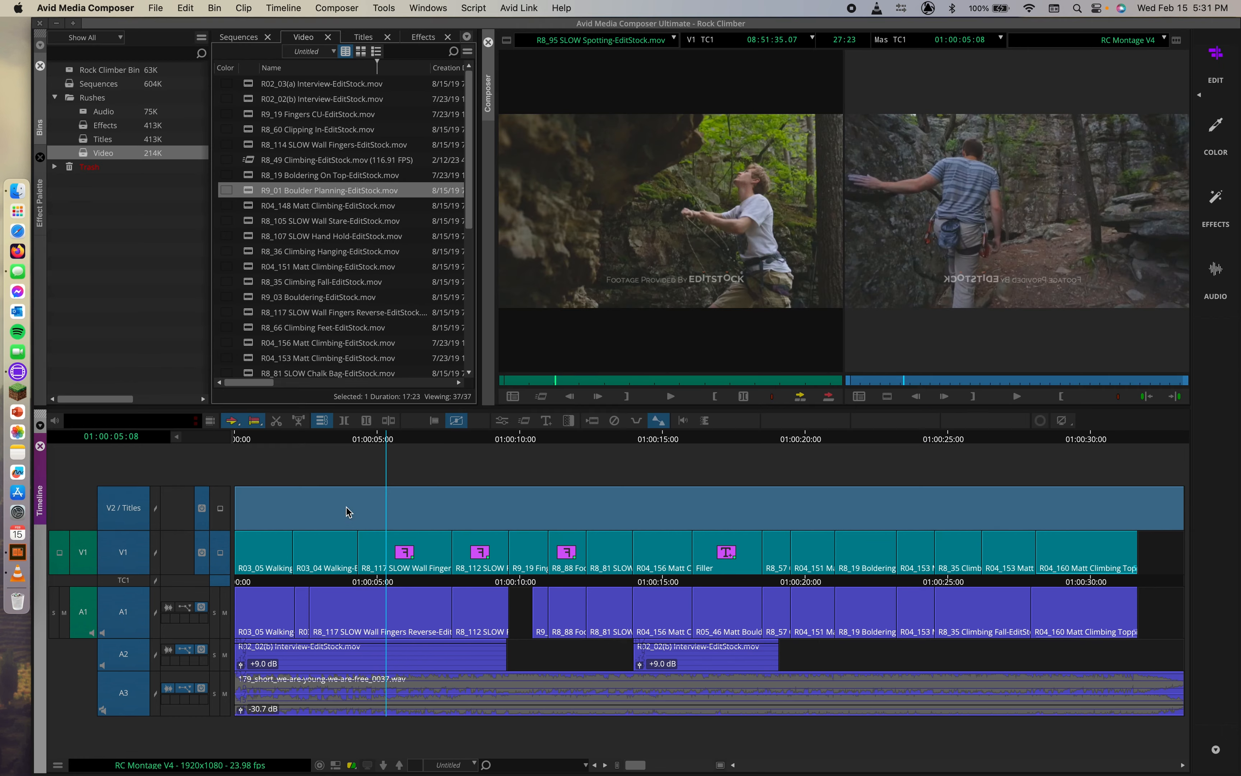
click(326, 451)
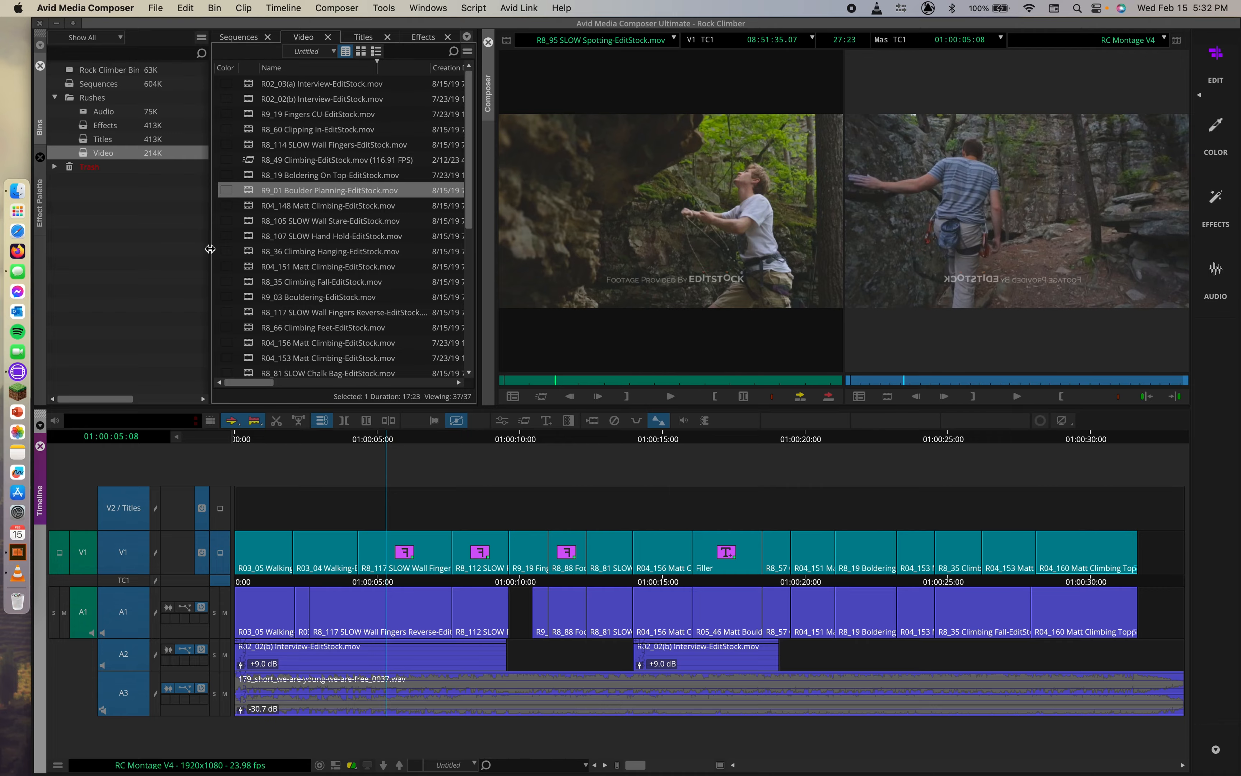
Step: Switch to Finder, view the Documents folder and the Avid-related folders in the Shared directory, and return to Media Composer
scroll(265, 258, down, 5)
key(ctrl+Up)
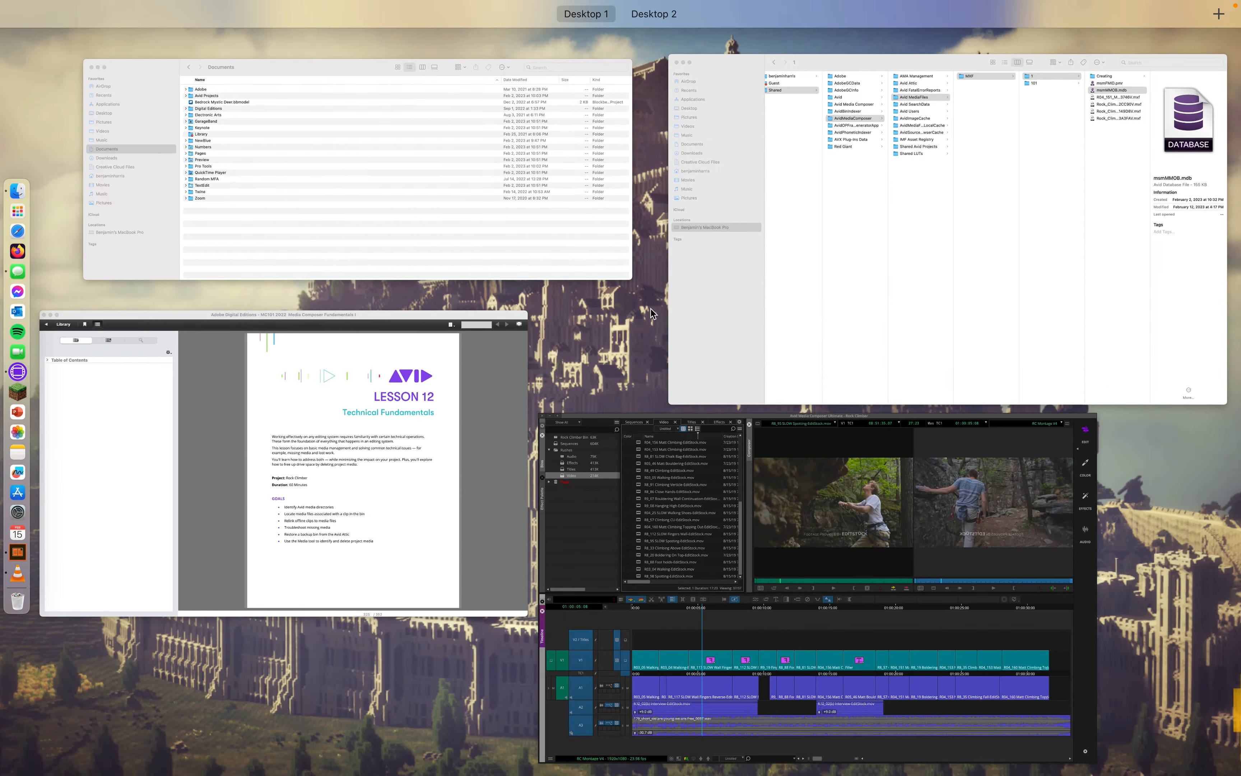
click(918, 272)
key(ctrl+Up)
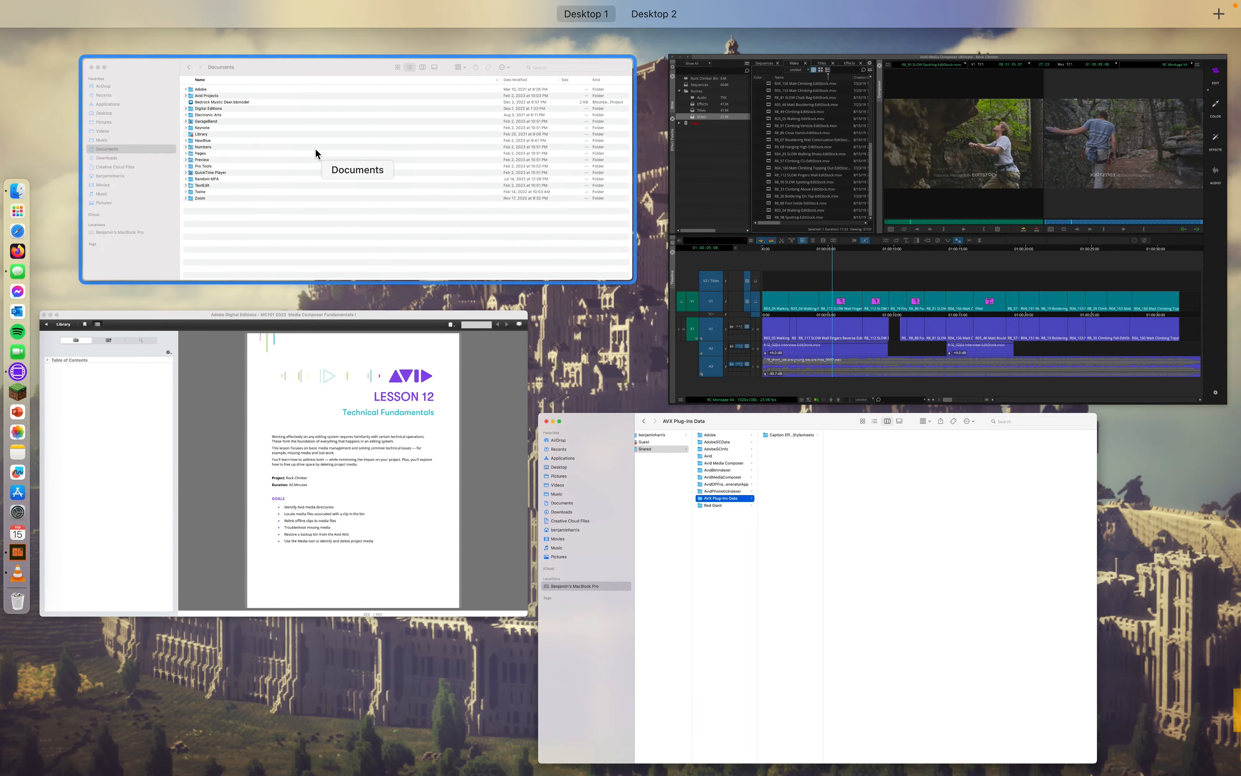
click(316, 155)
key(ctrl+Up)
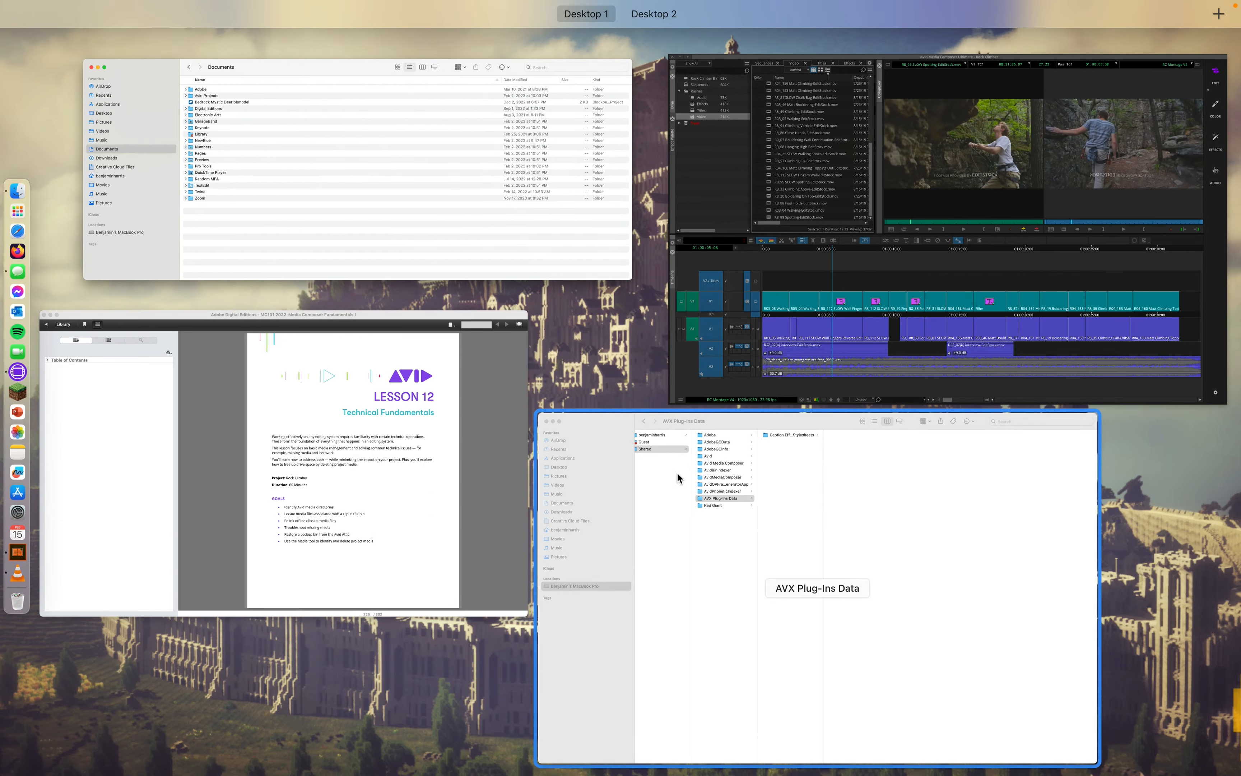
click(849, 455)
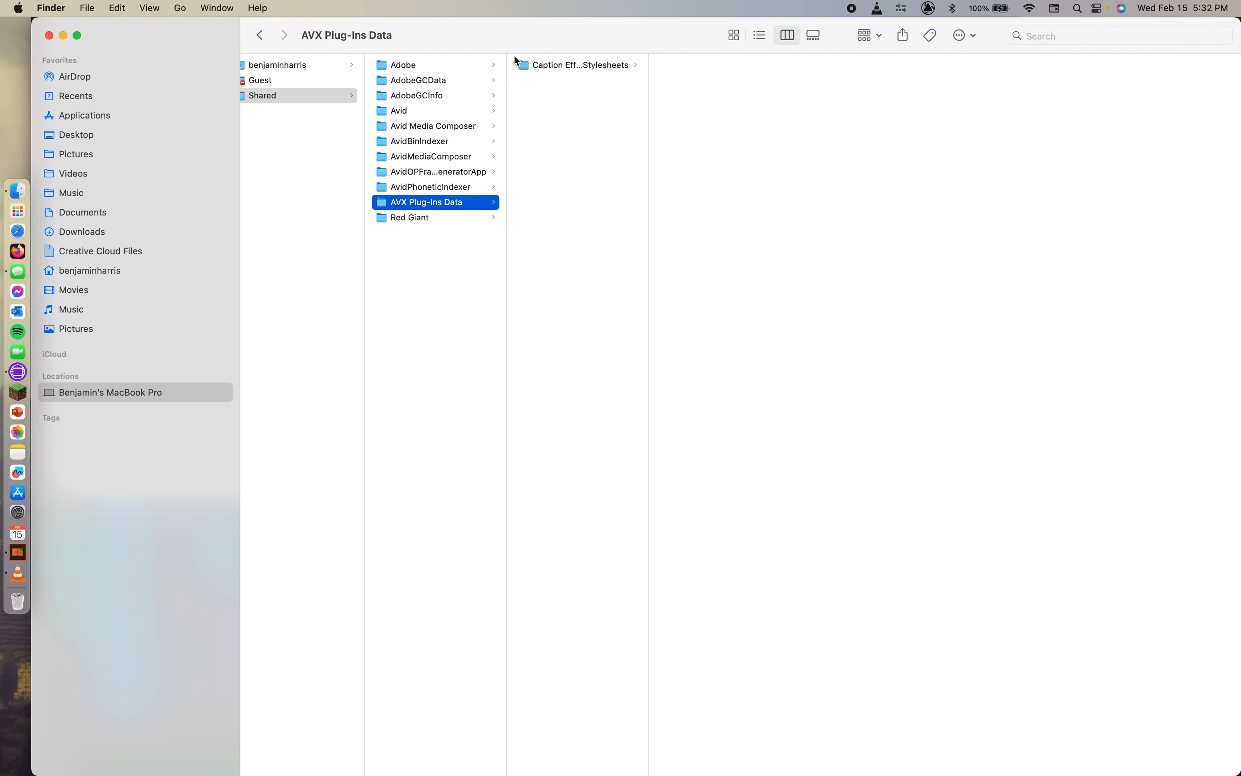
shift+click(419, 186)
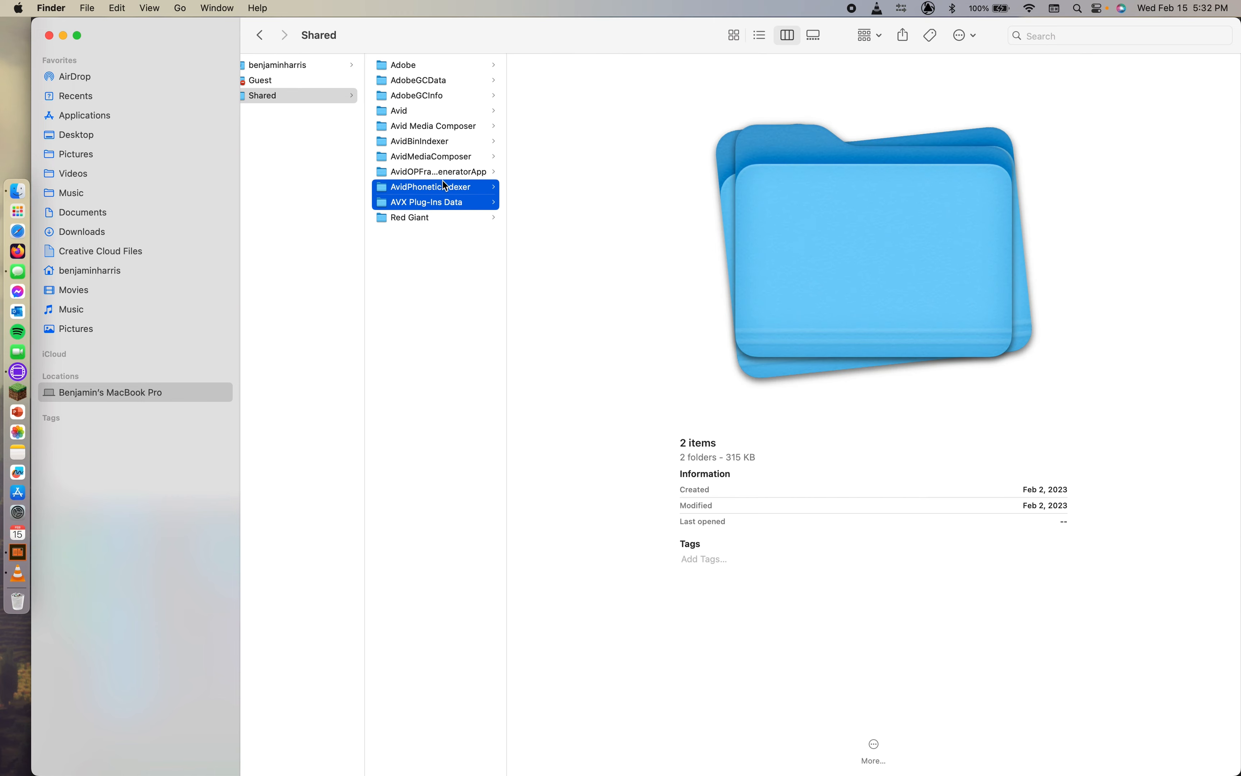
key(ctrl+Up)
click(382, 249)
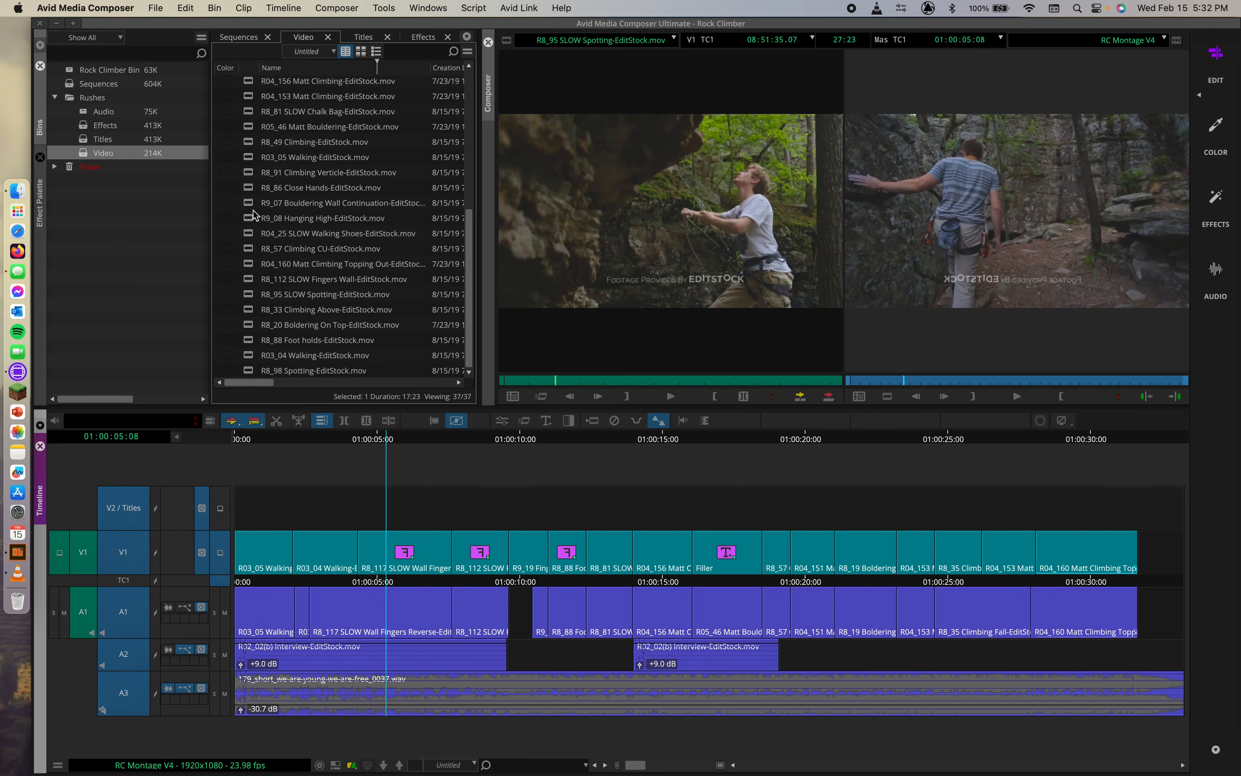
Step: Duplicate the R9_07 Bouldering Wall Continuation clip in the Video bin and keep the copy's default name
click(239, 197)
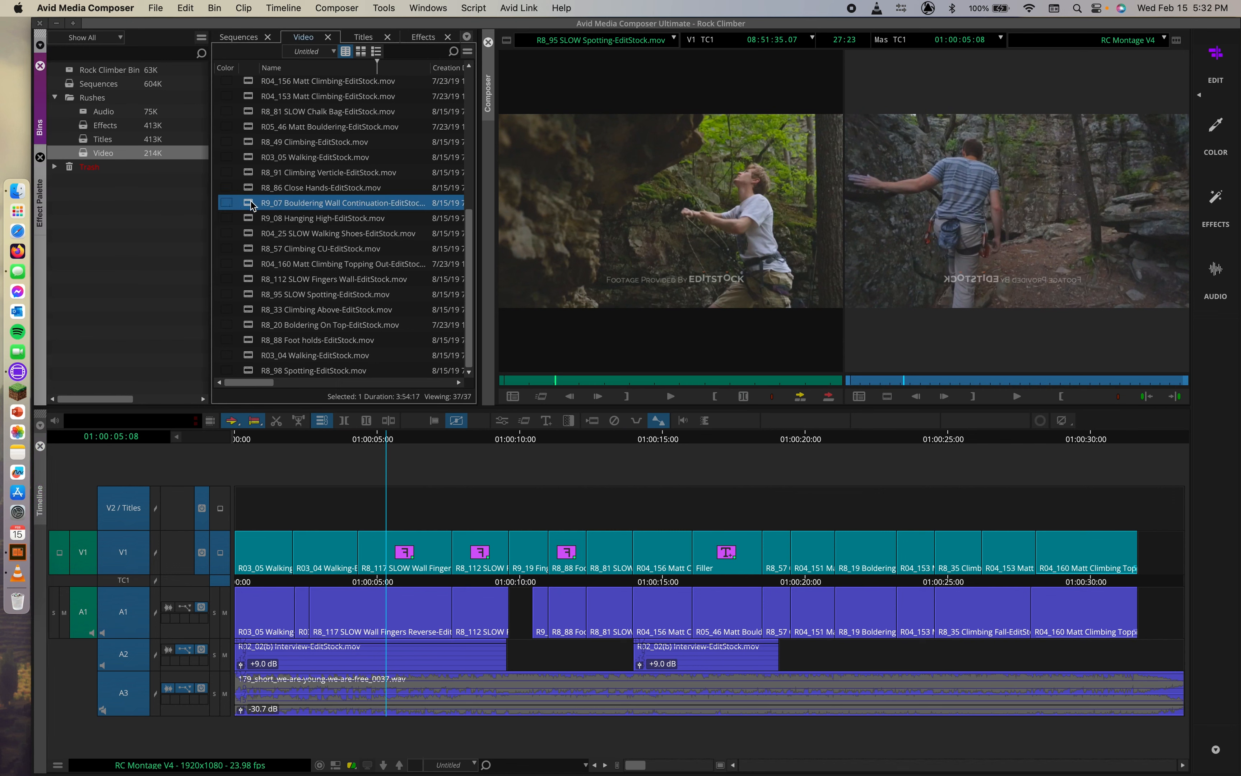
key(super+d)
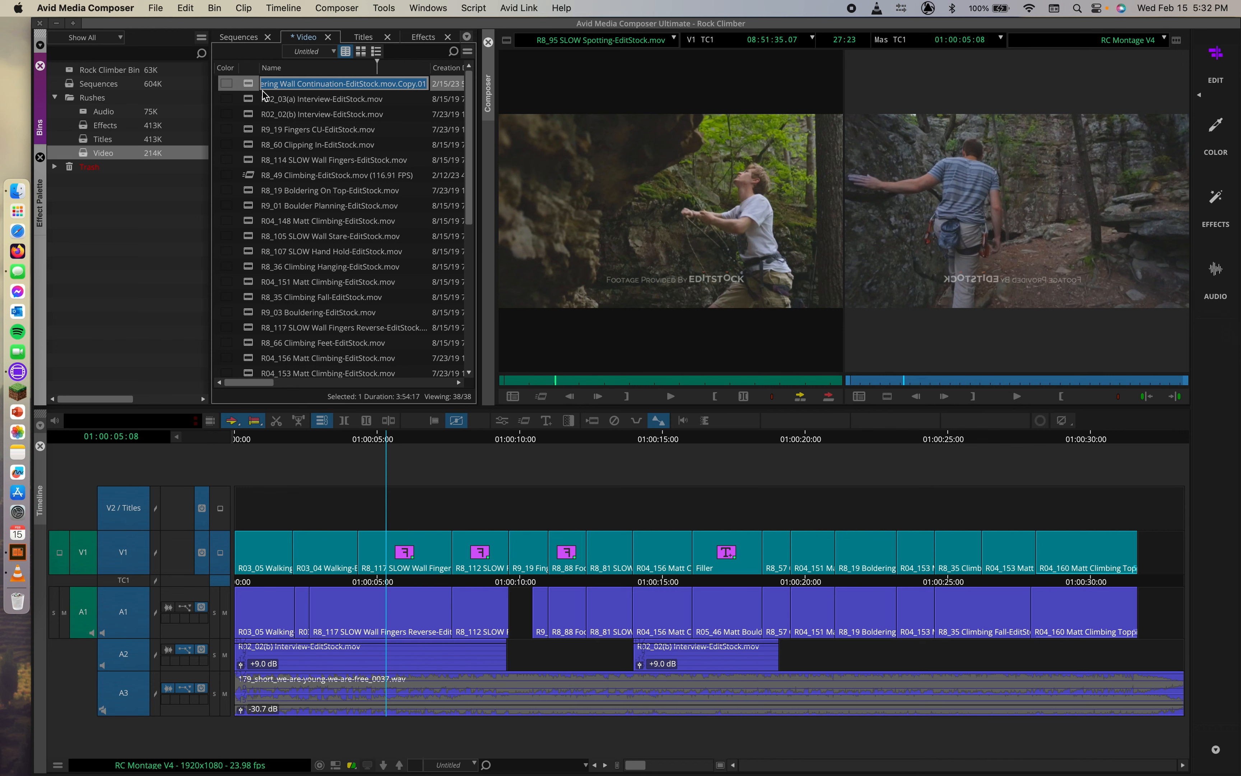
click(252, 83)
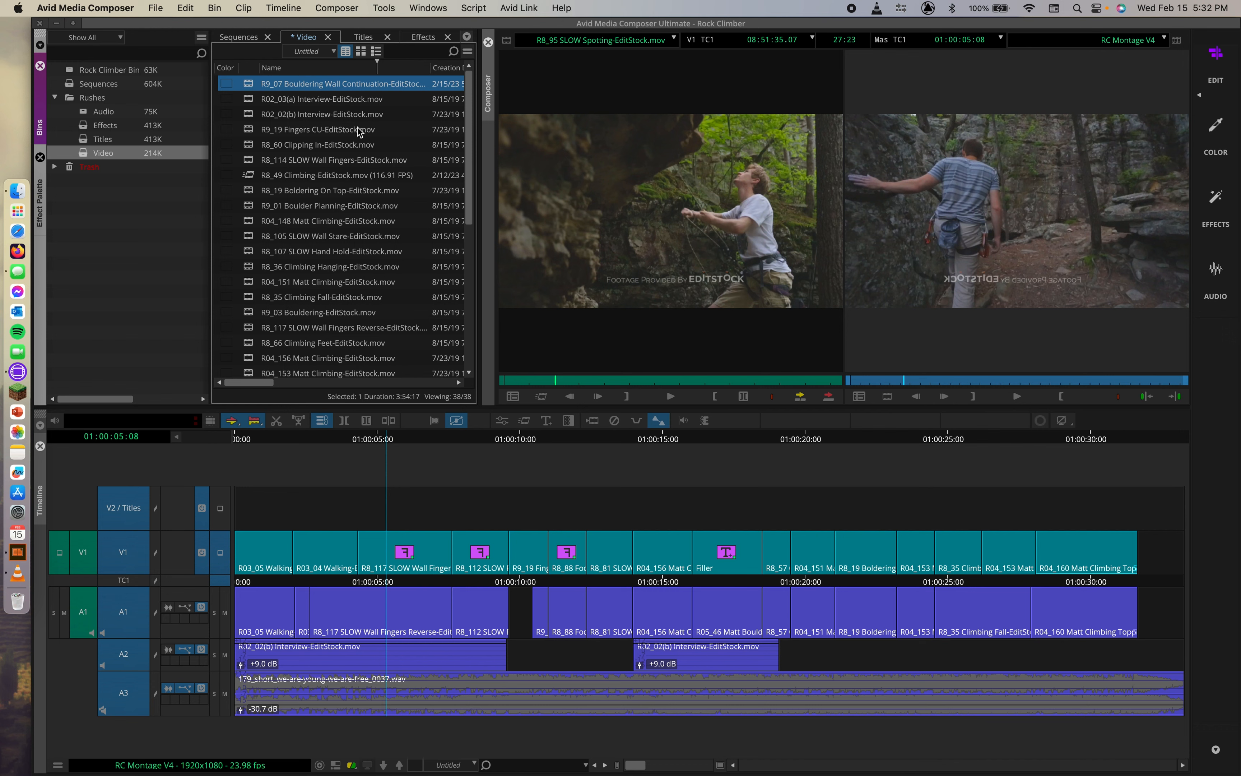
click(244, 107)
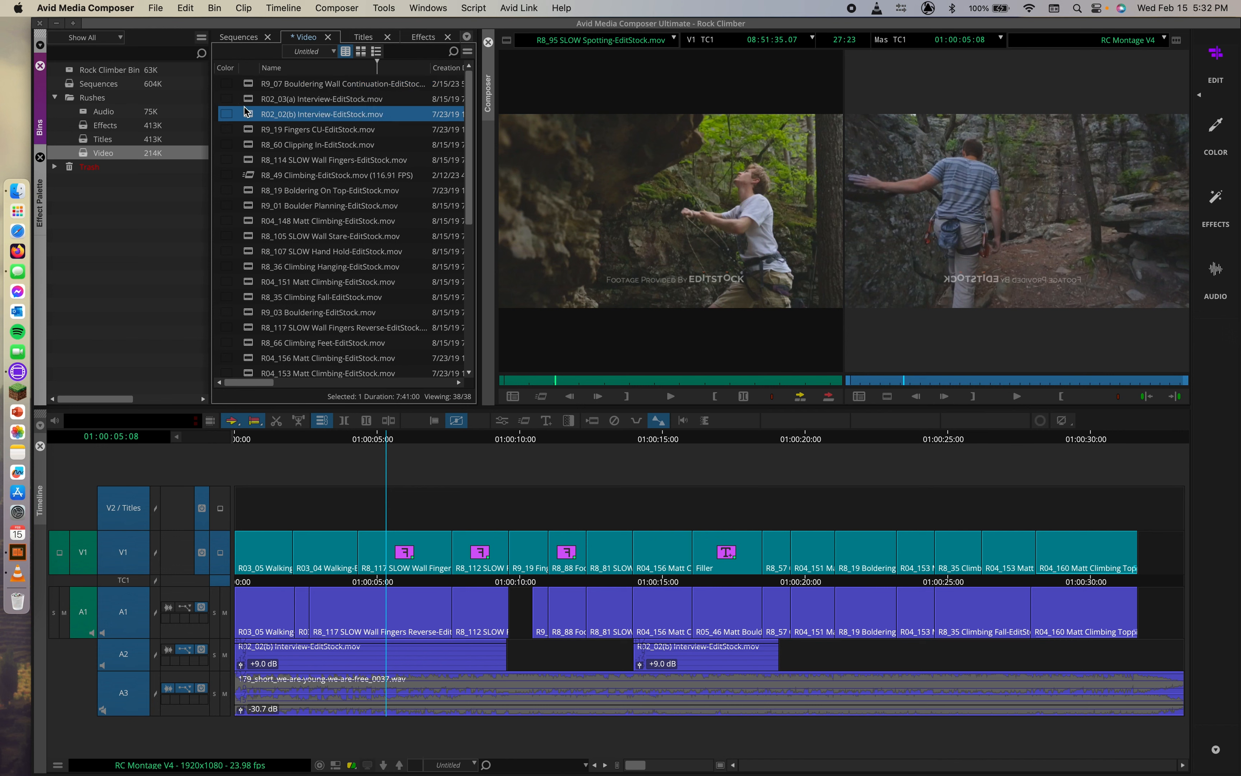
click(249, 172)
click(249, 237)
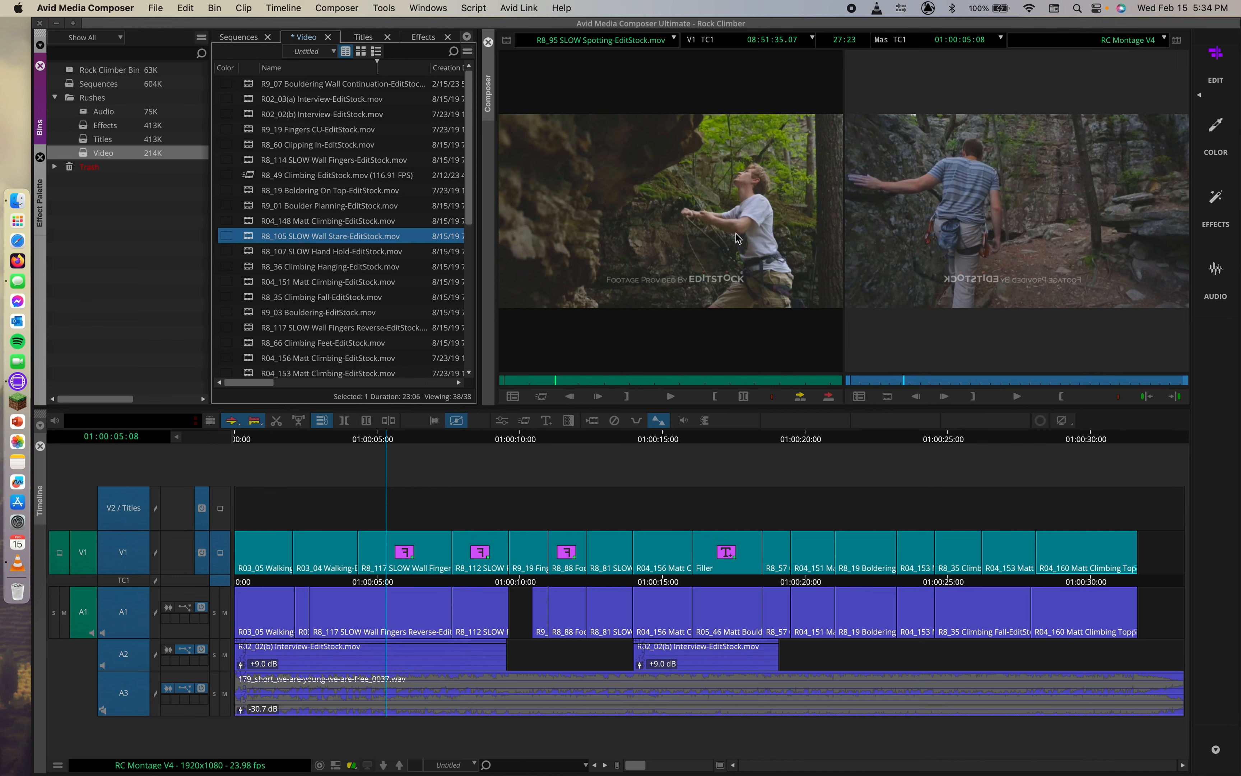
Step: Create a new bin in the Rock Climber project and name it with the editor's last name in capitals
right_click(137, 213)
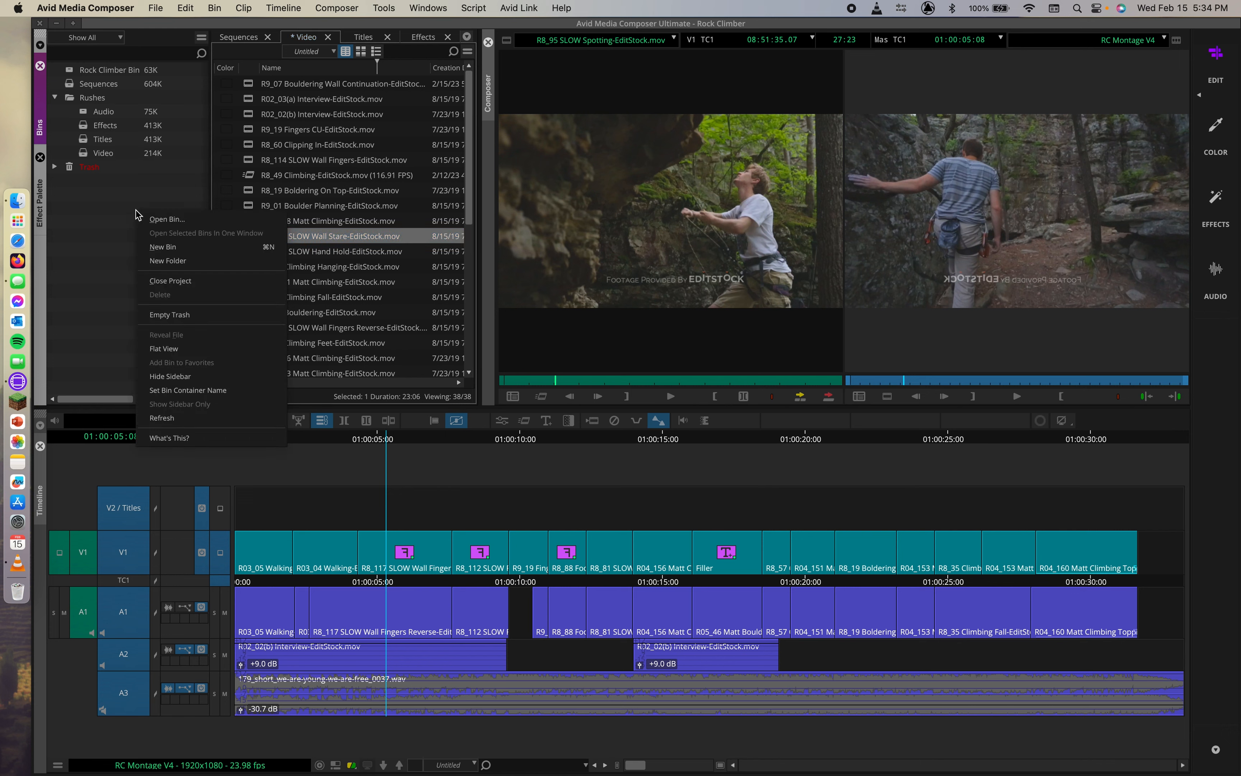
click(114, 230)
right_click(89, 214)
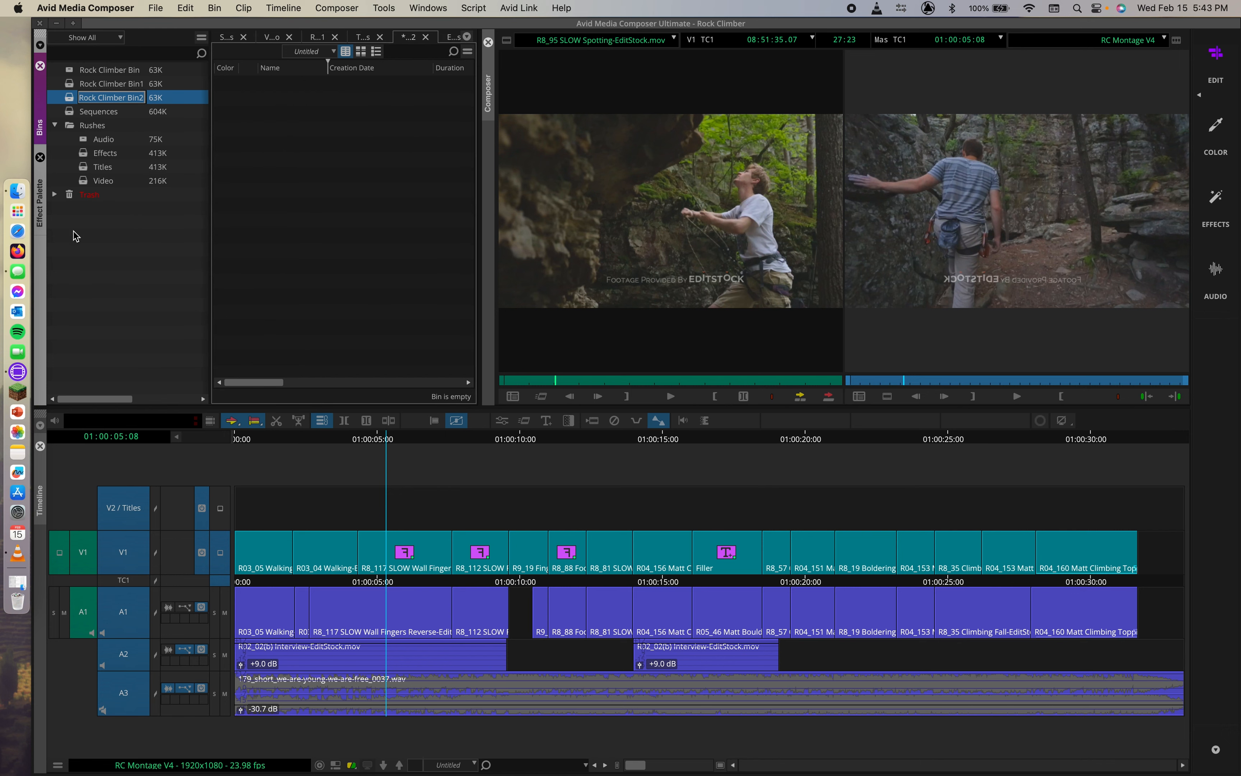
text(h)
text(HARRIS)
key(Return)
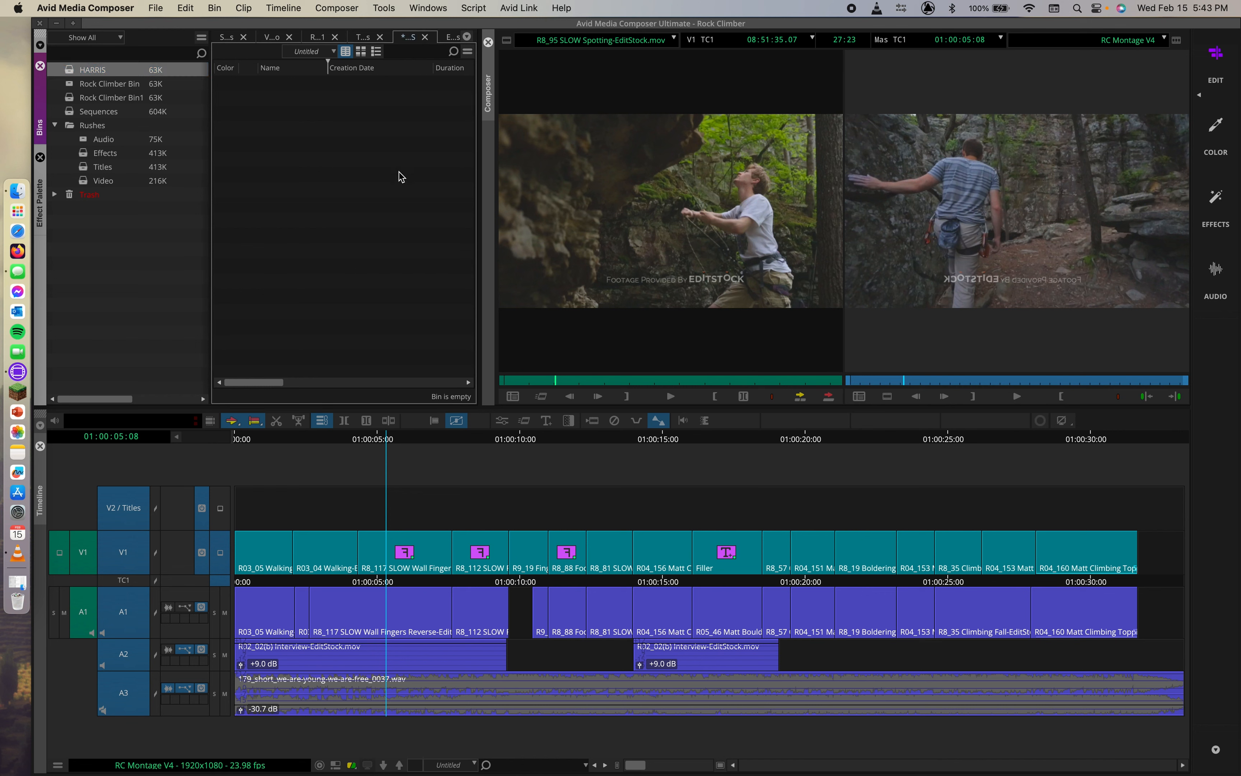
Step: Link A.mov from the Desktop folder into the new empty bin using the Source Browser
right_click(323, 178)
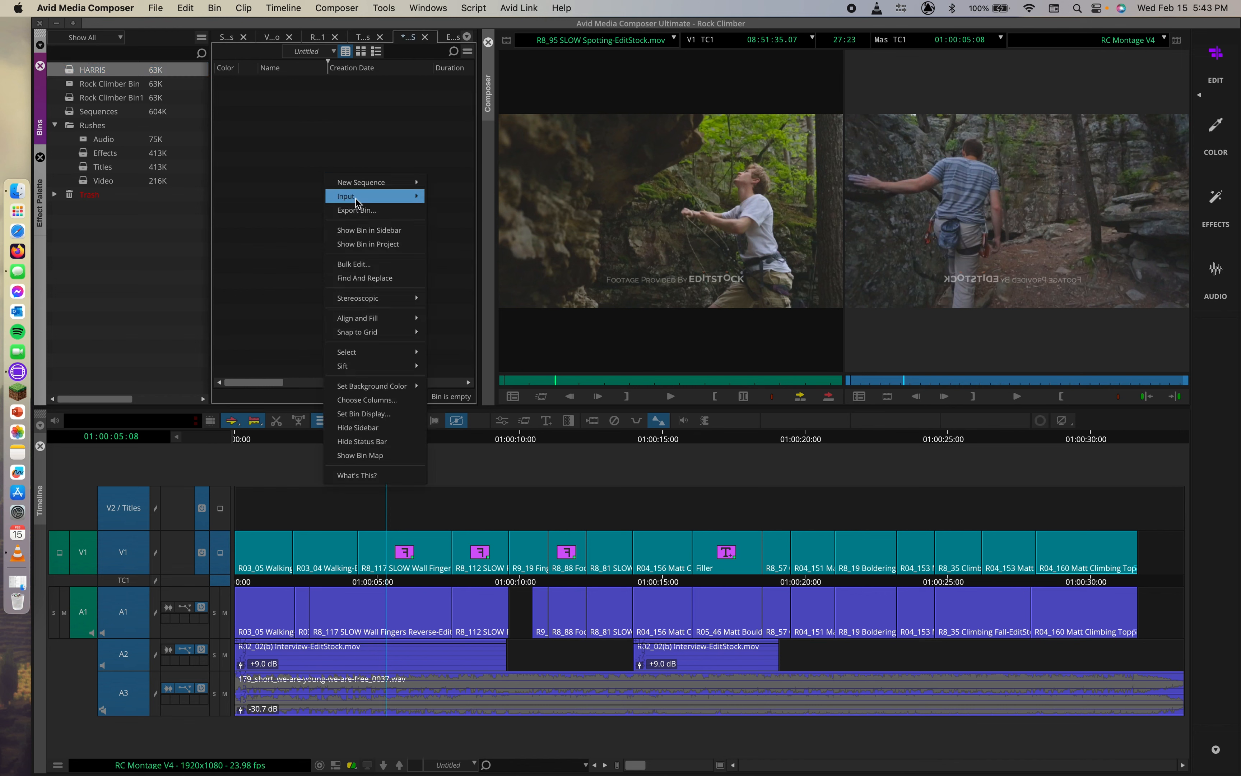
mouse_move(356, 198)
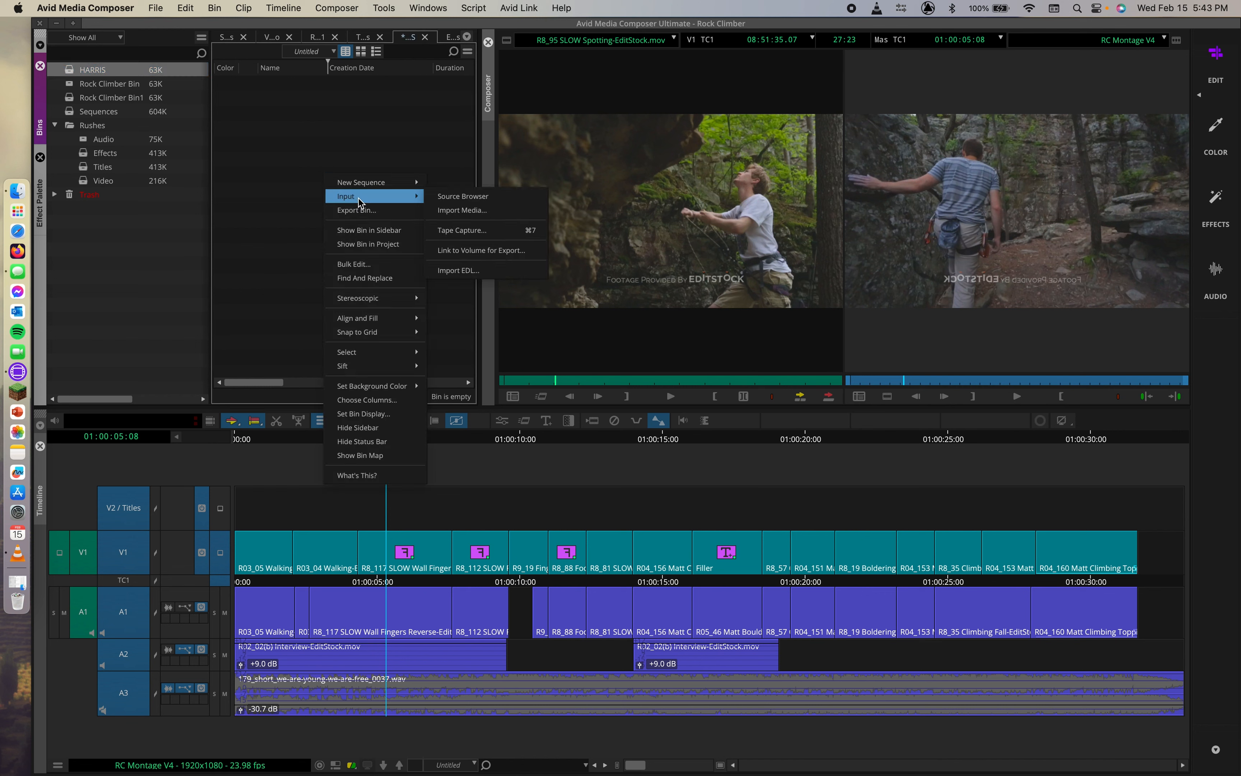
click(465, 196)
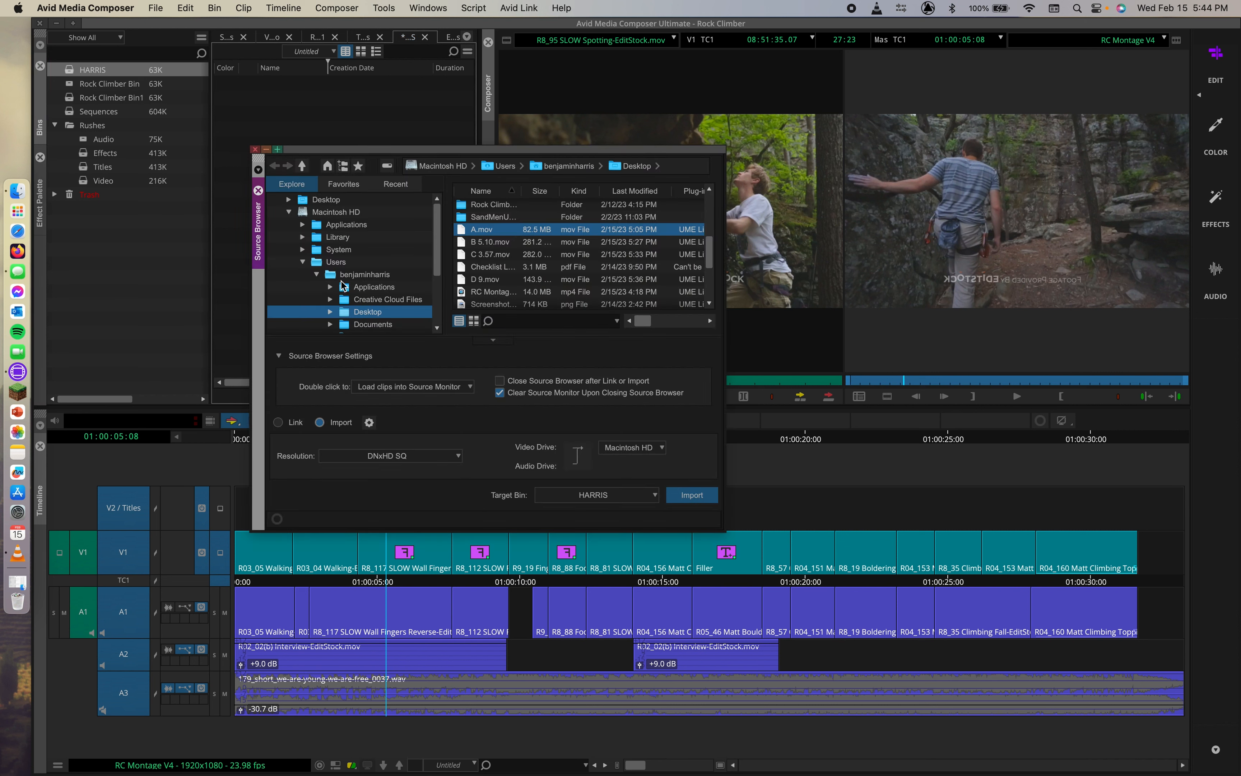
click(304, 203)
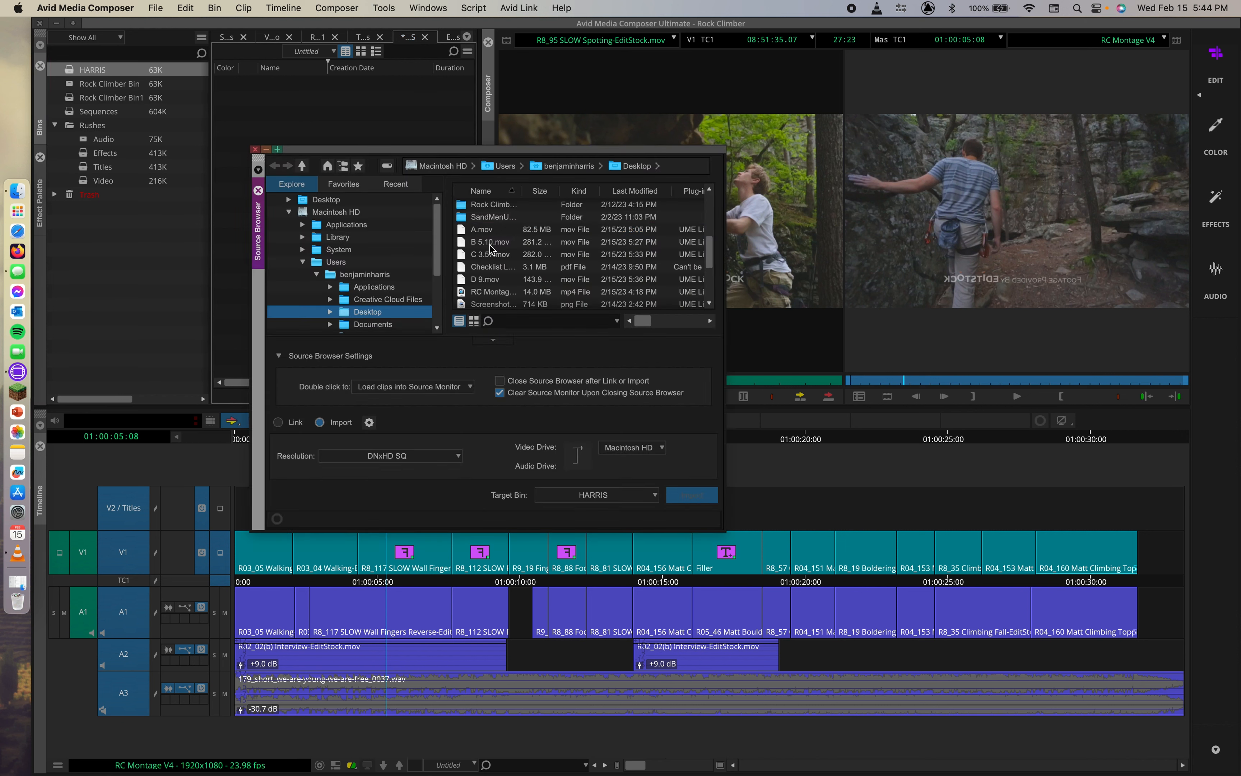
click(466, 231)
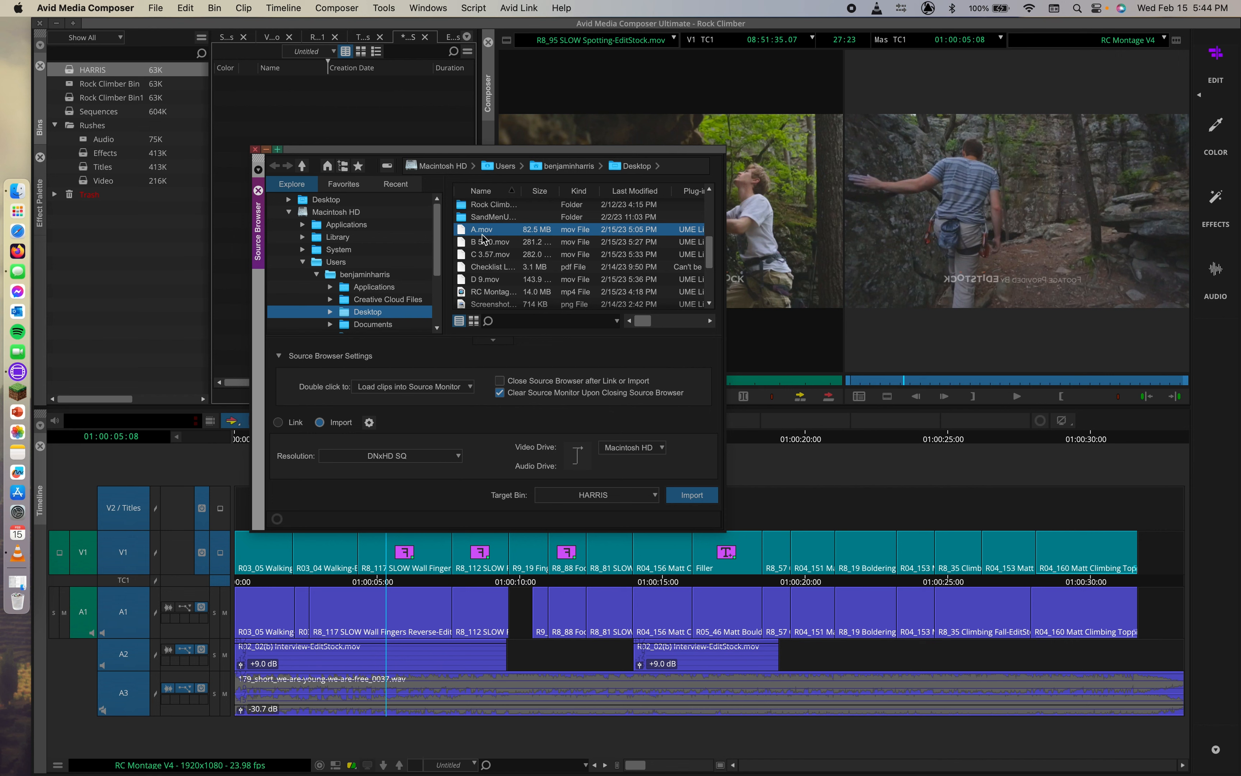
click(279, 421)
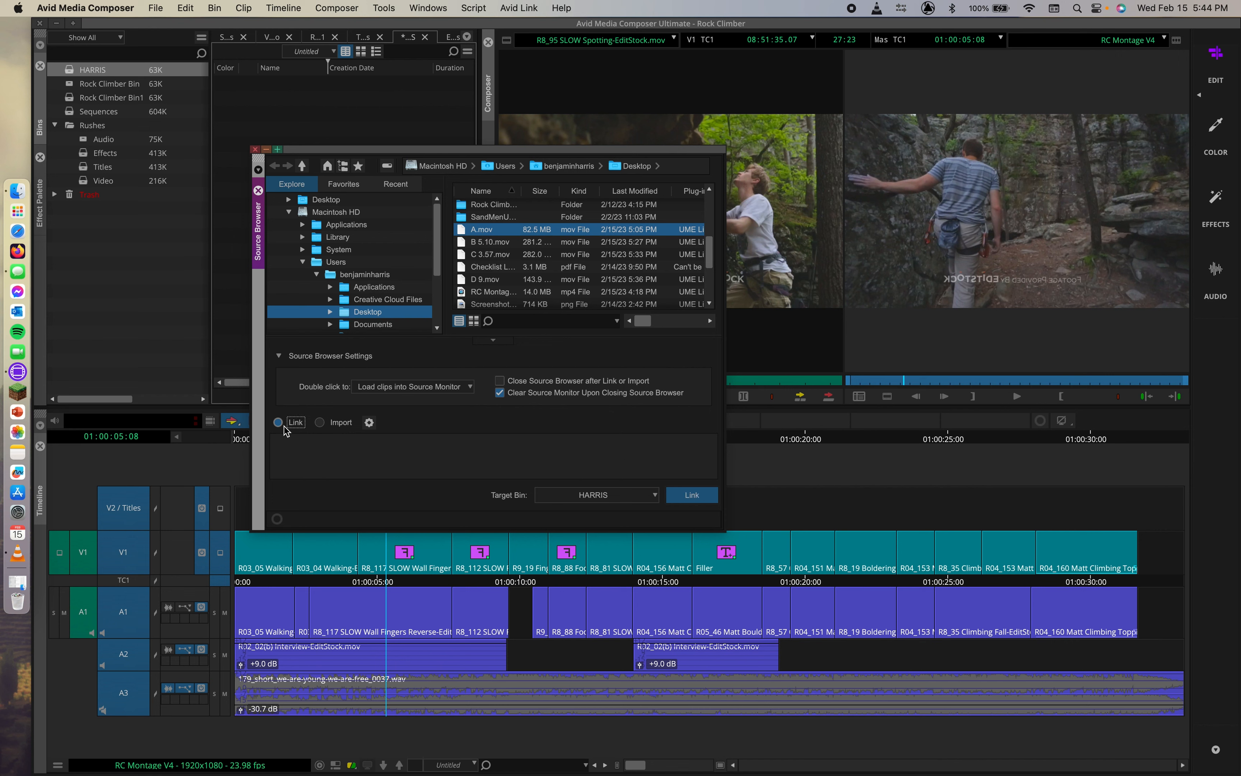
click(692, 495)
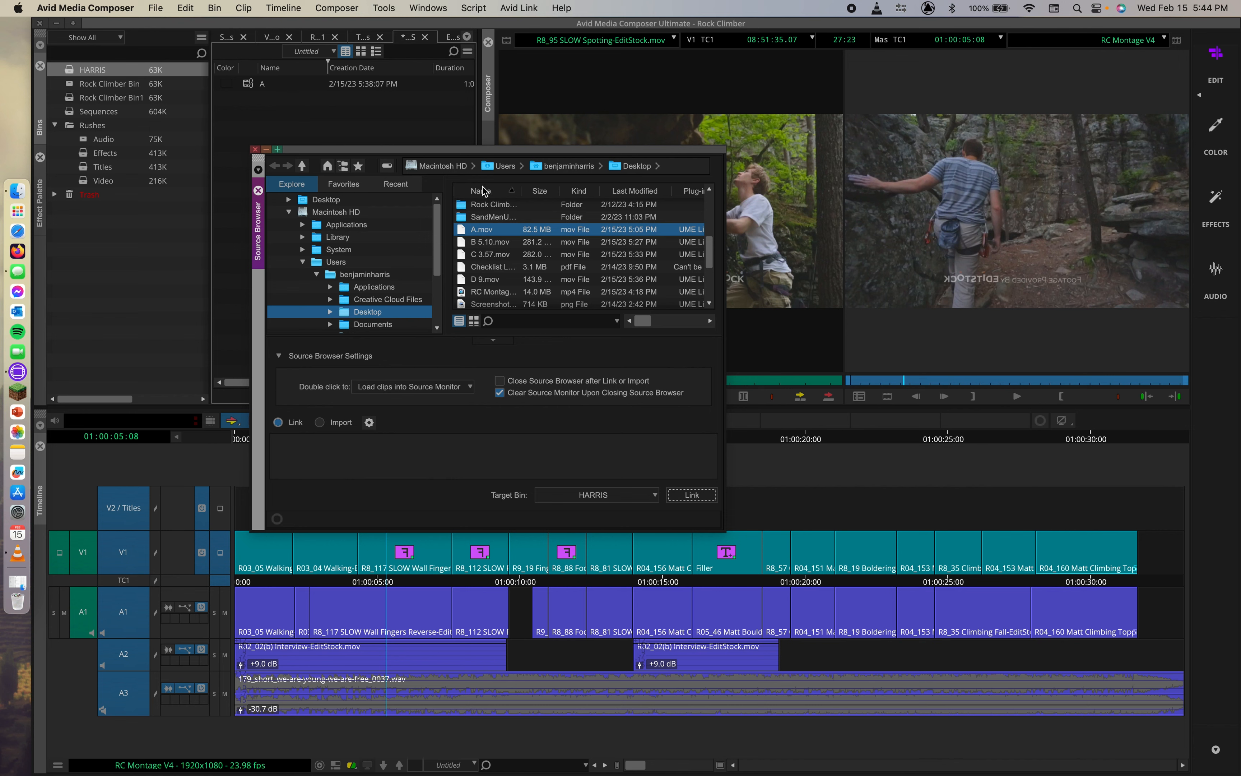
Step: Import A.mov into the same bin, accept linking and consolidating/transcoding it, and close the Source Browser
click(331, 423)
click(696, 496)
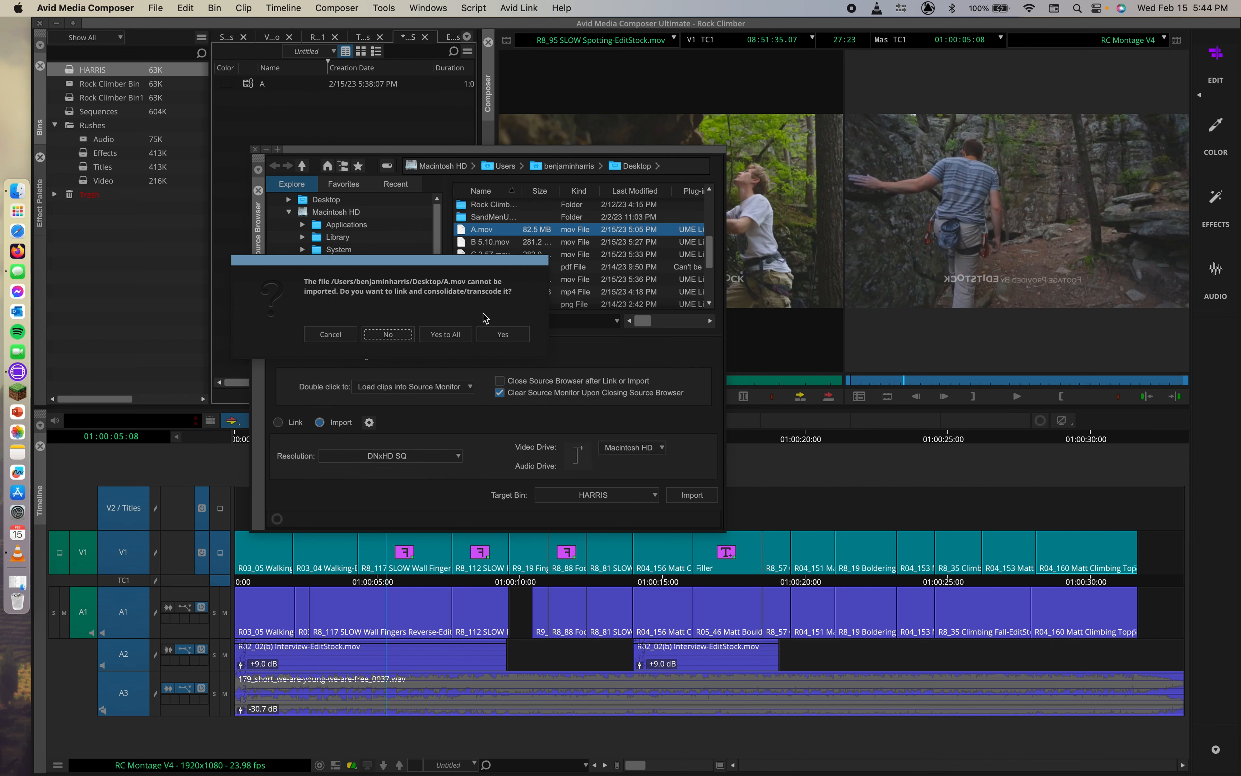
click(487, 338)
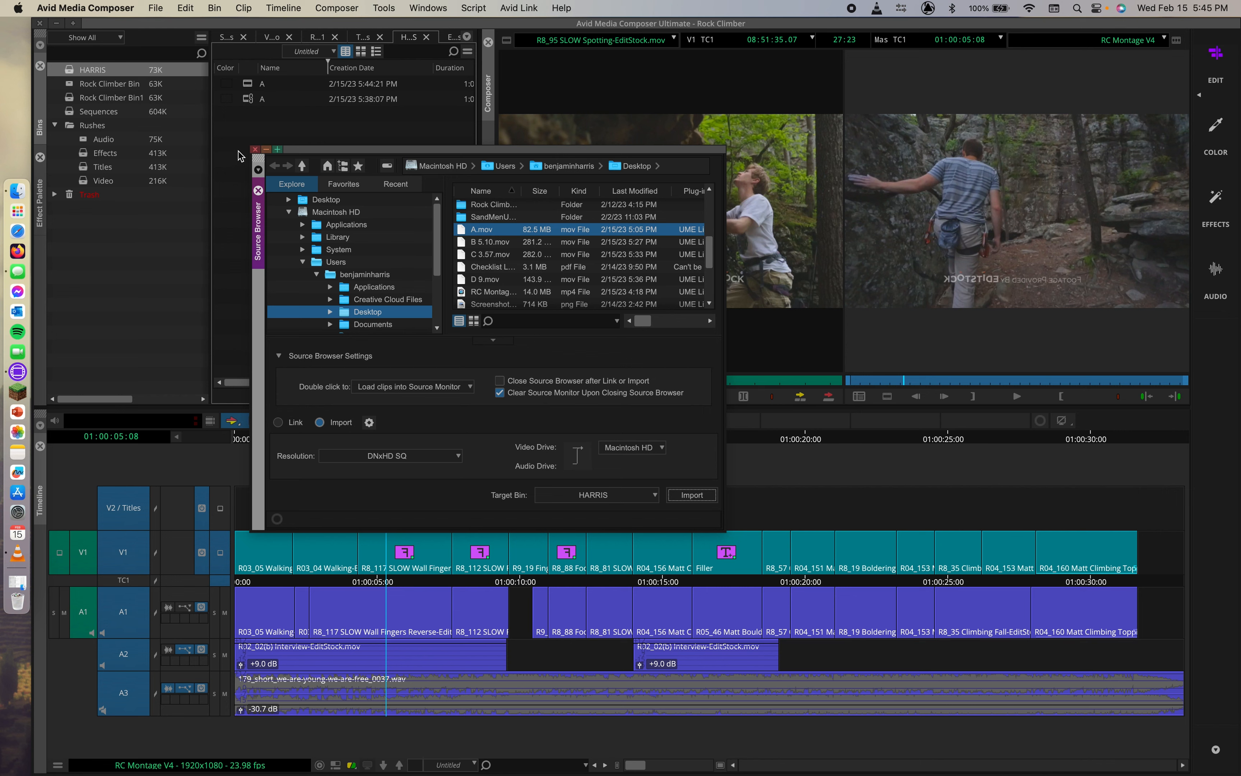
click(255, 149)
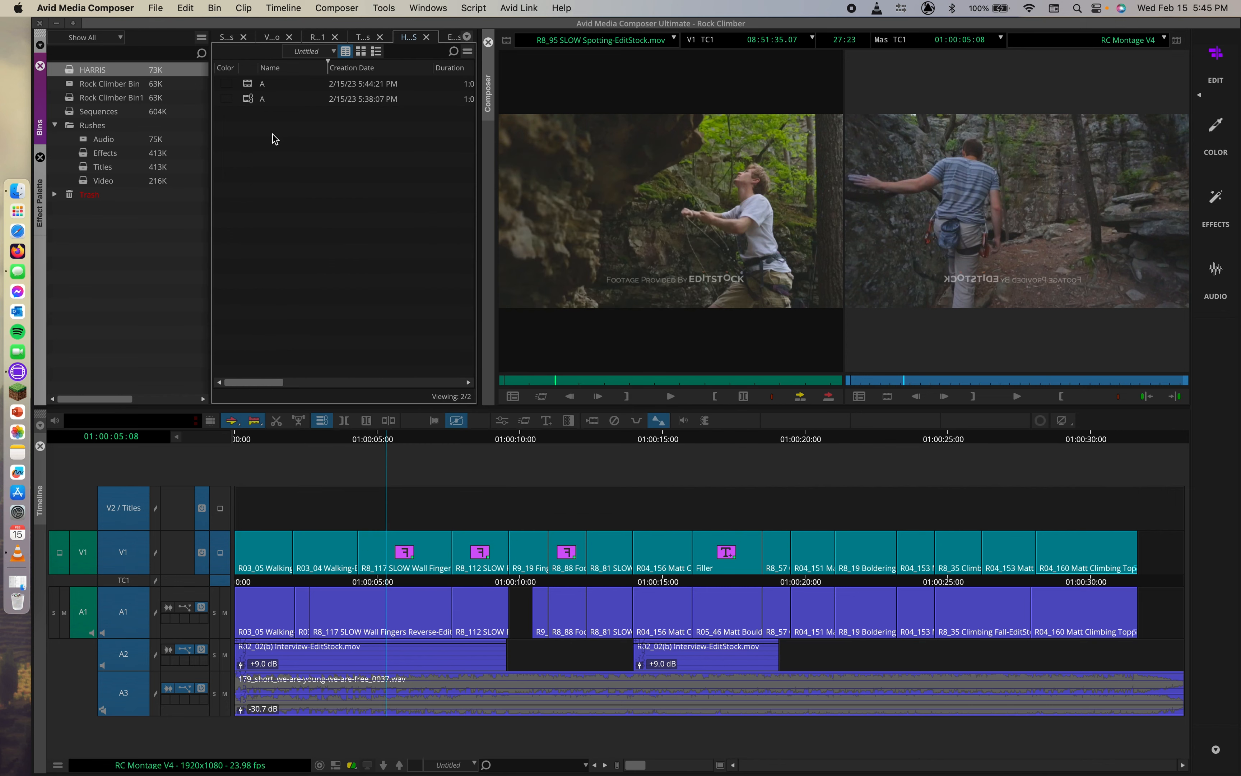
Step: Reveal the source file of the linked A clip in Finder and view that file on the desktop
click(247, 100)
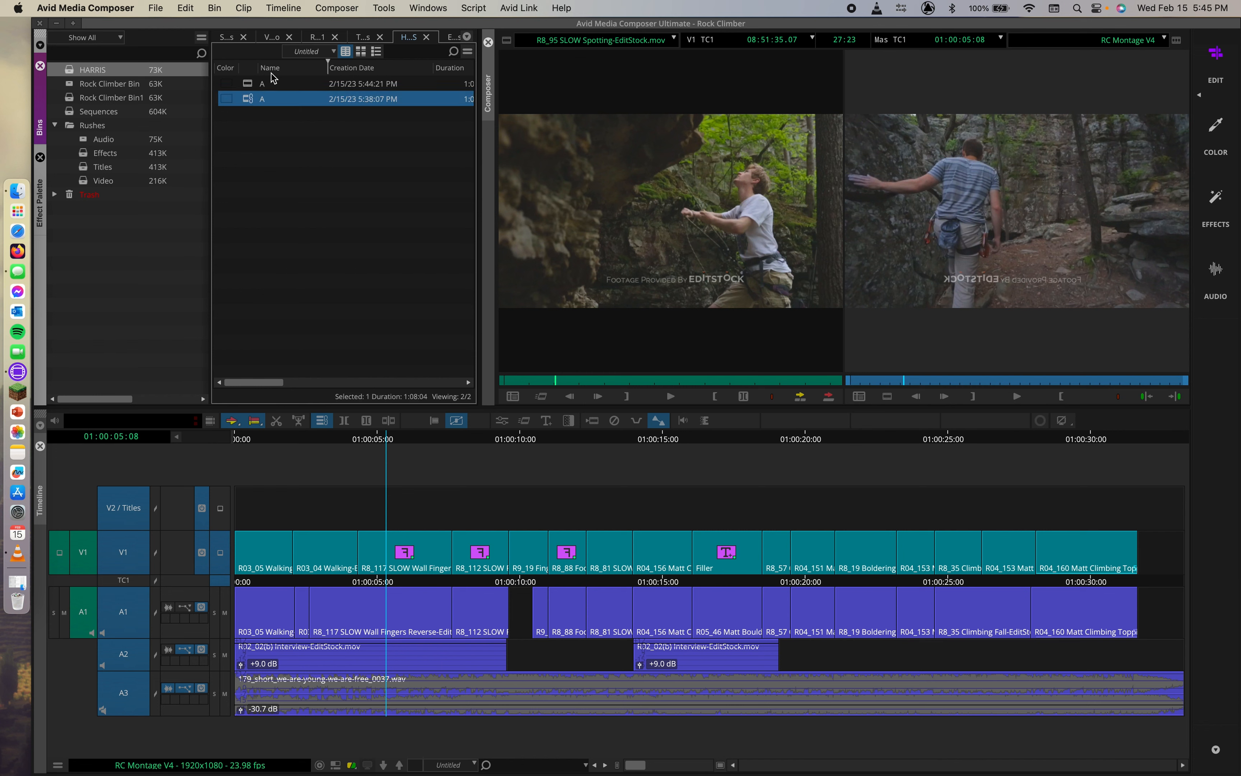
click(245, 83)
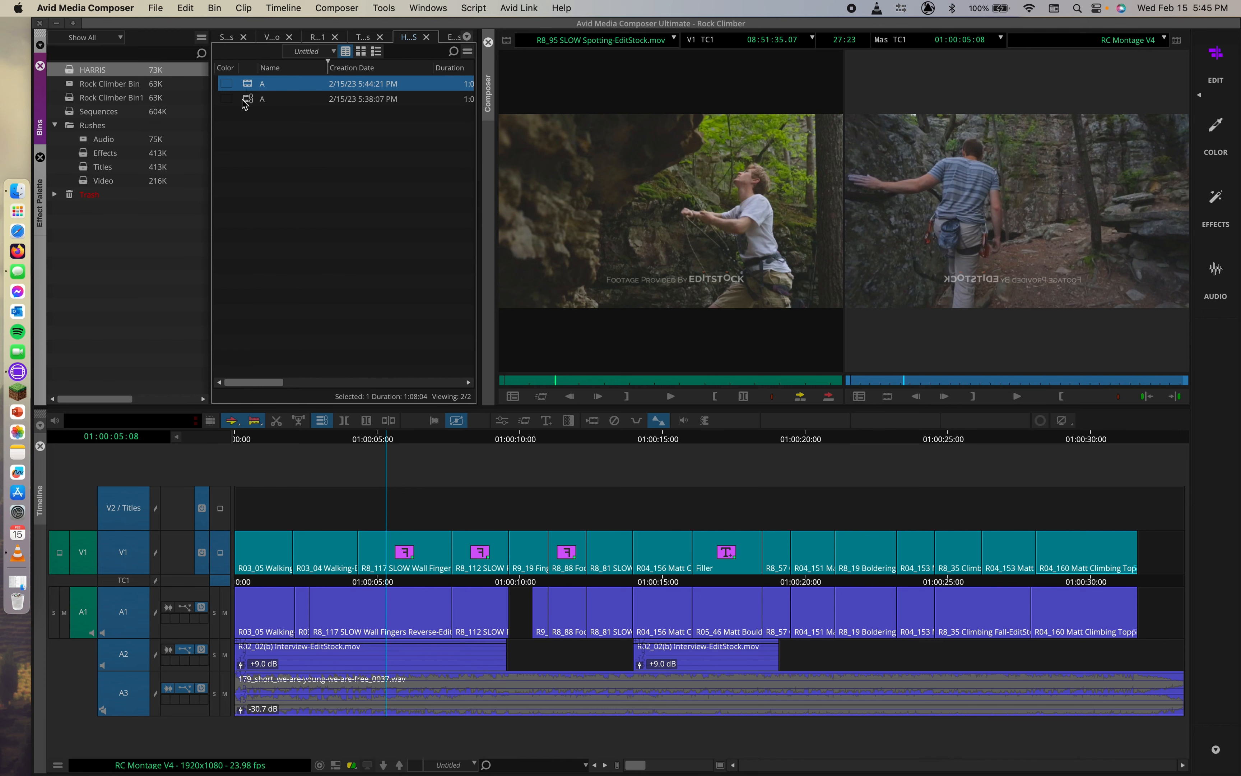
click(246, 100)
right_click(248, 104)
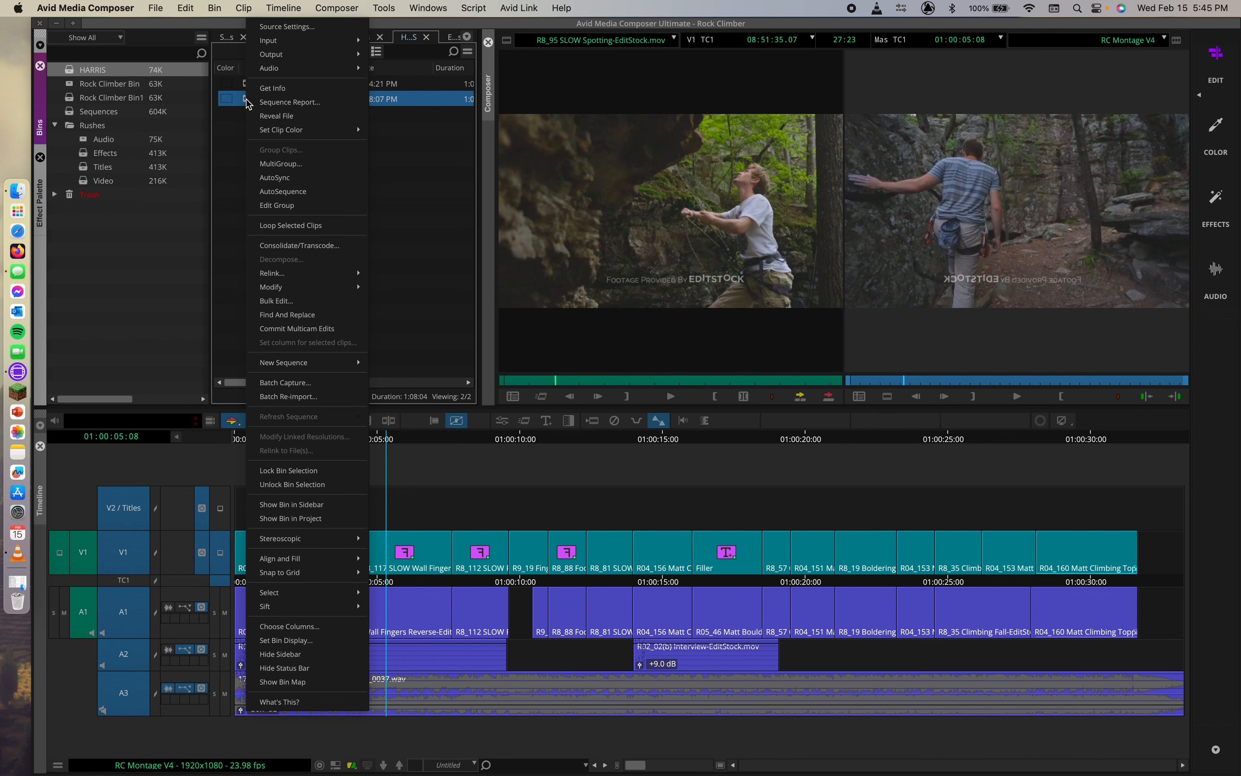
click(276, 118)
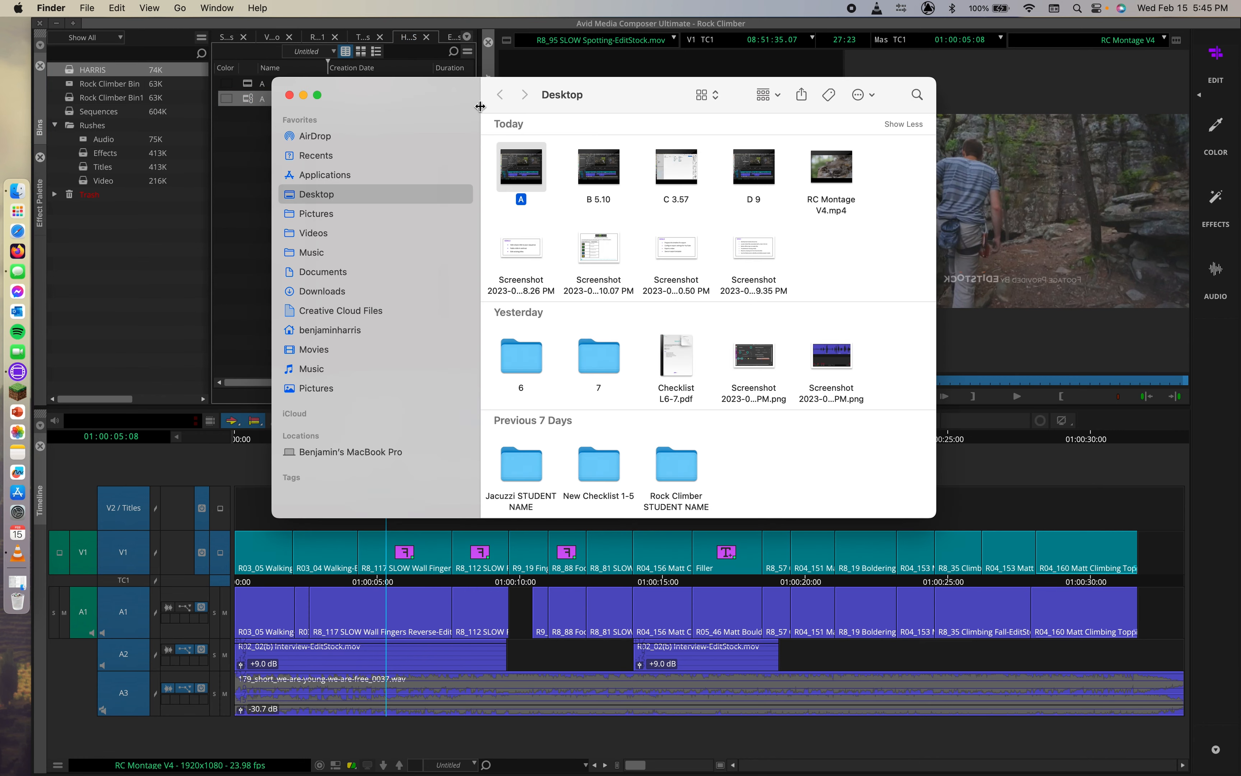
key(ctrl+Right)
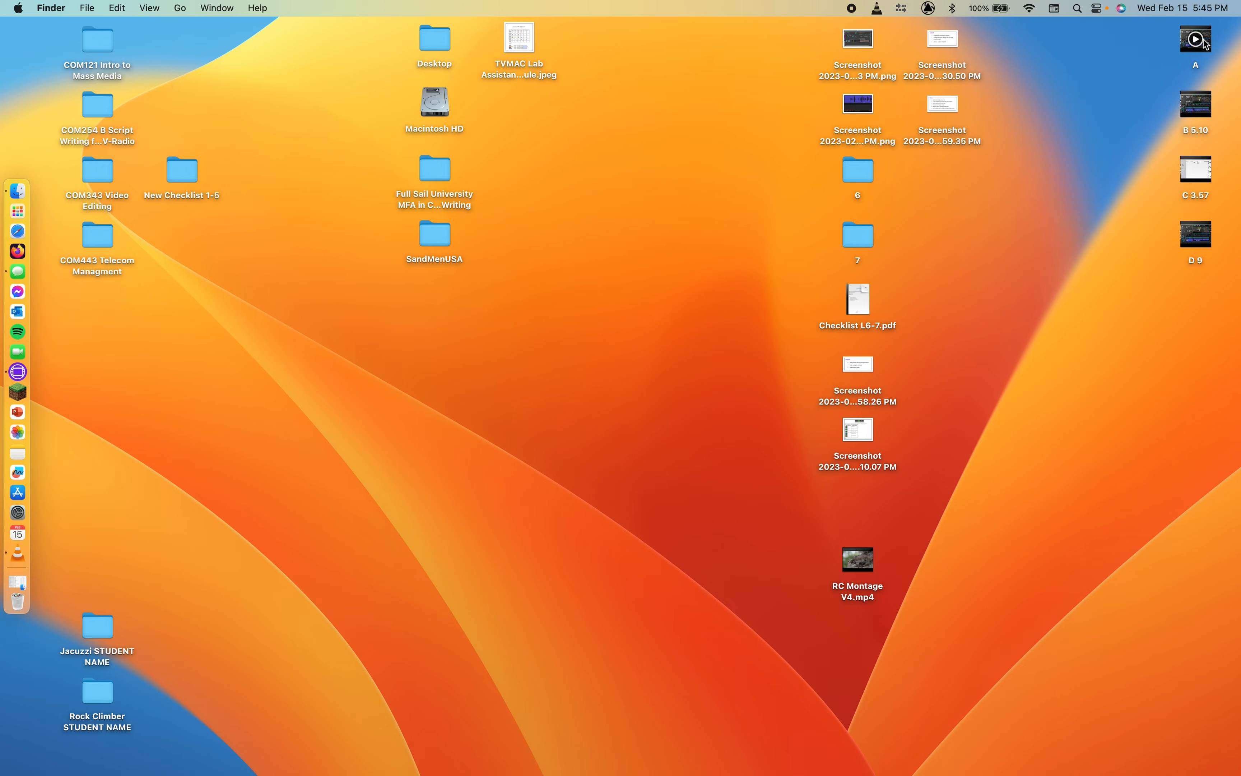
mouse_move(1200, 113)
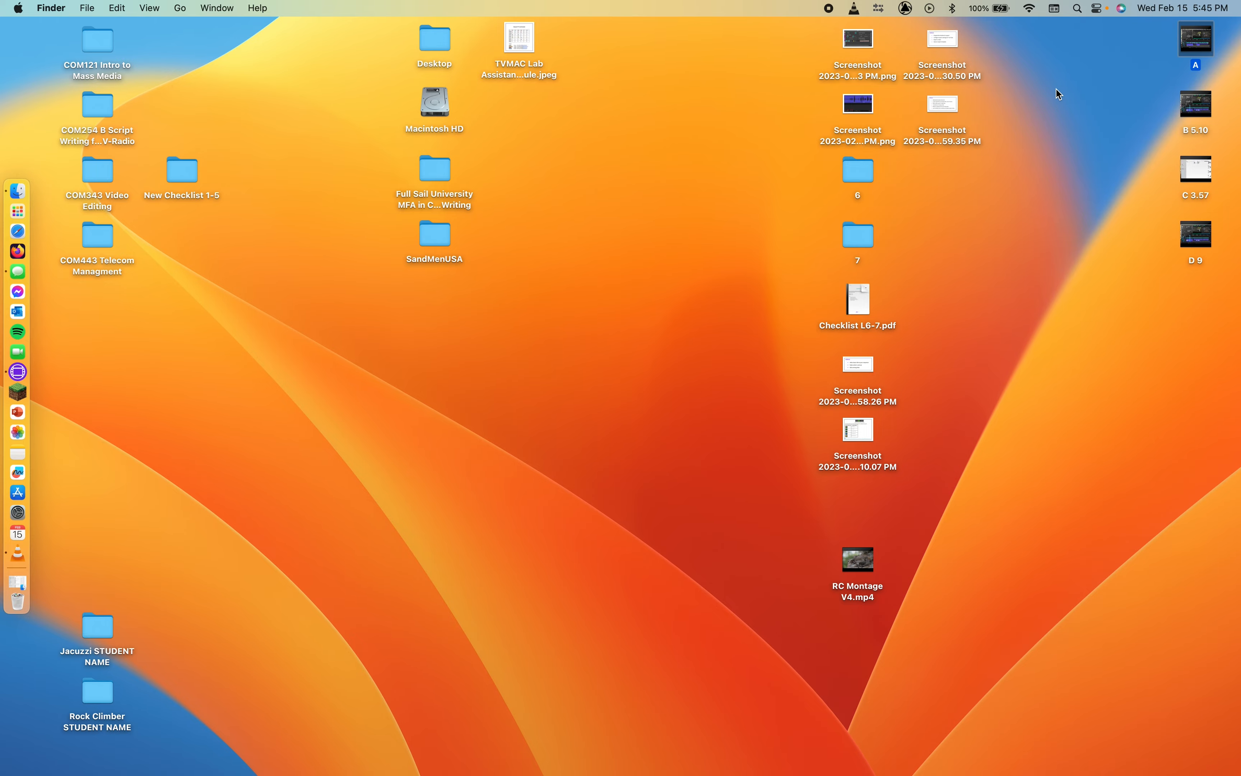
key(ctrl+Left)
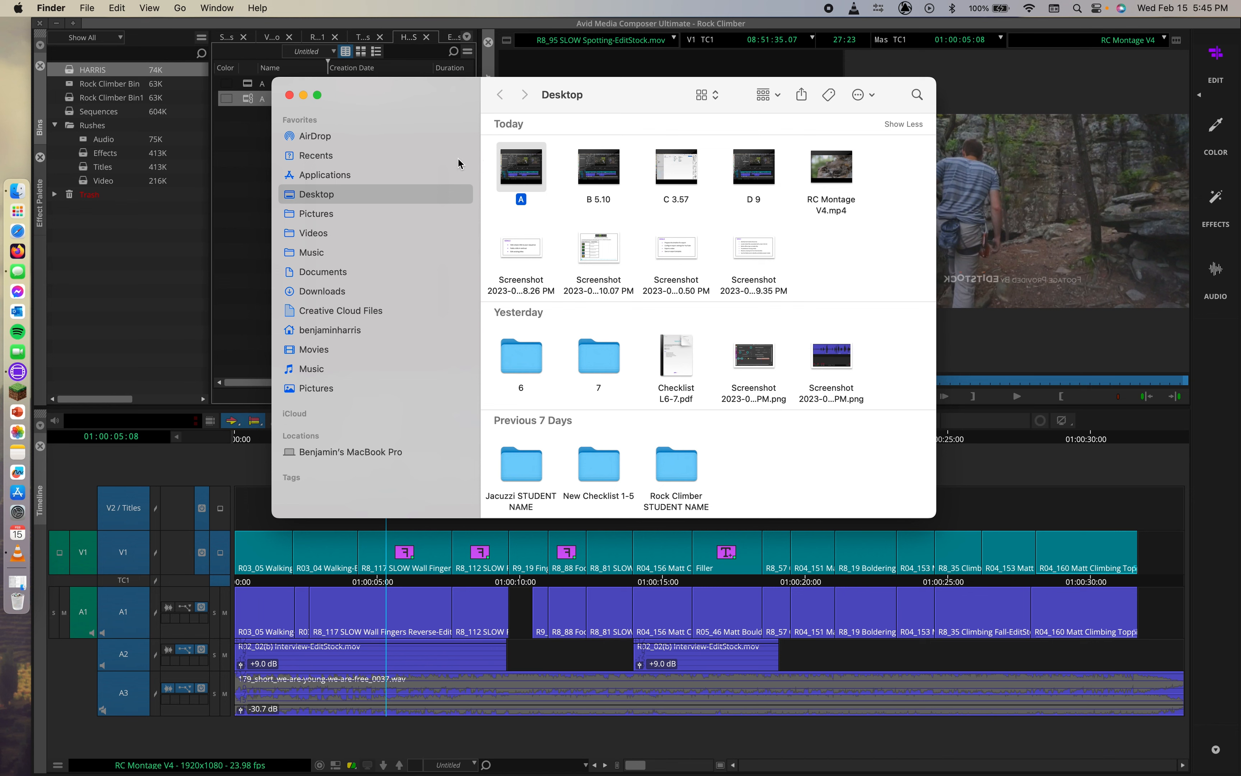
Step: Reveal the imported A clip's MXF media files in Finder, view the folder as a list, and close the Finder windows
click(231, 121)
click(266, 83)
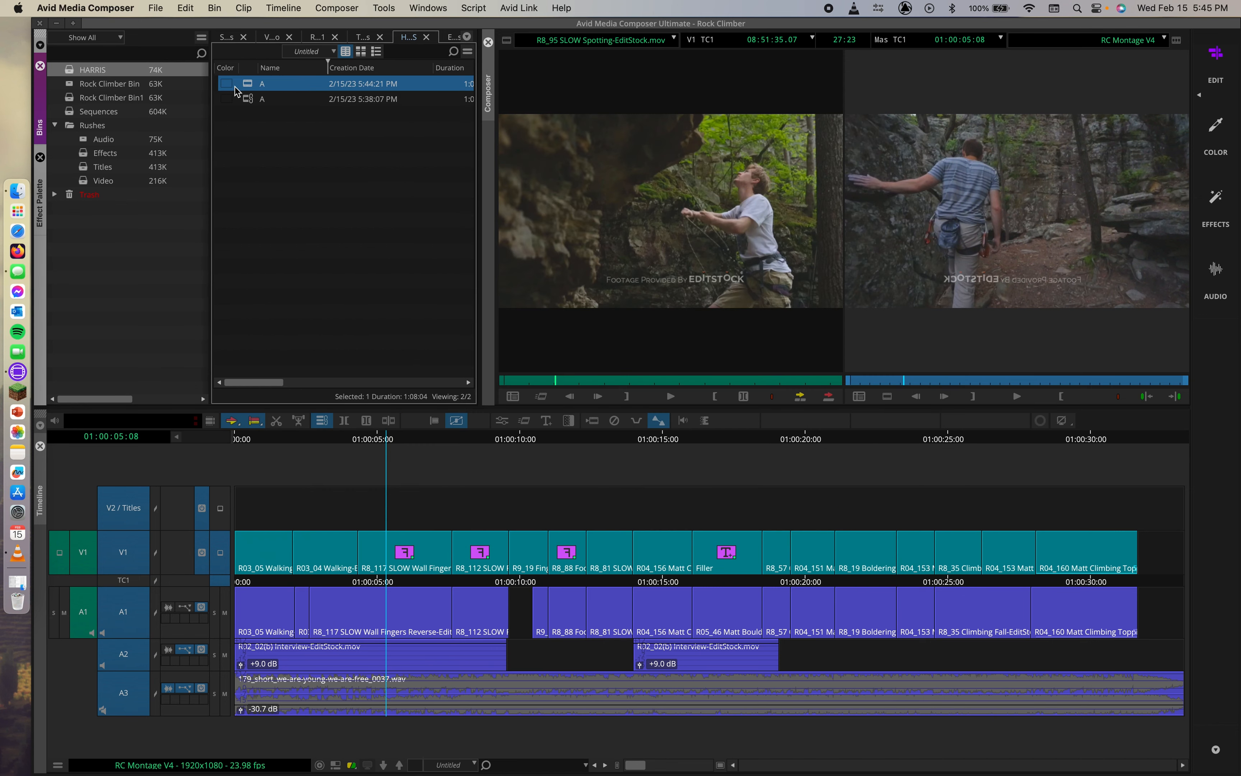
right_click(247, 88)
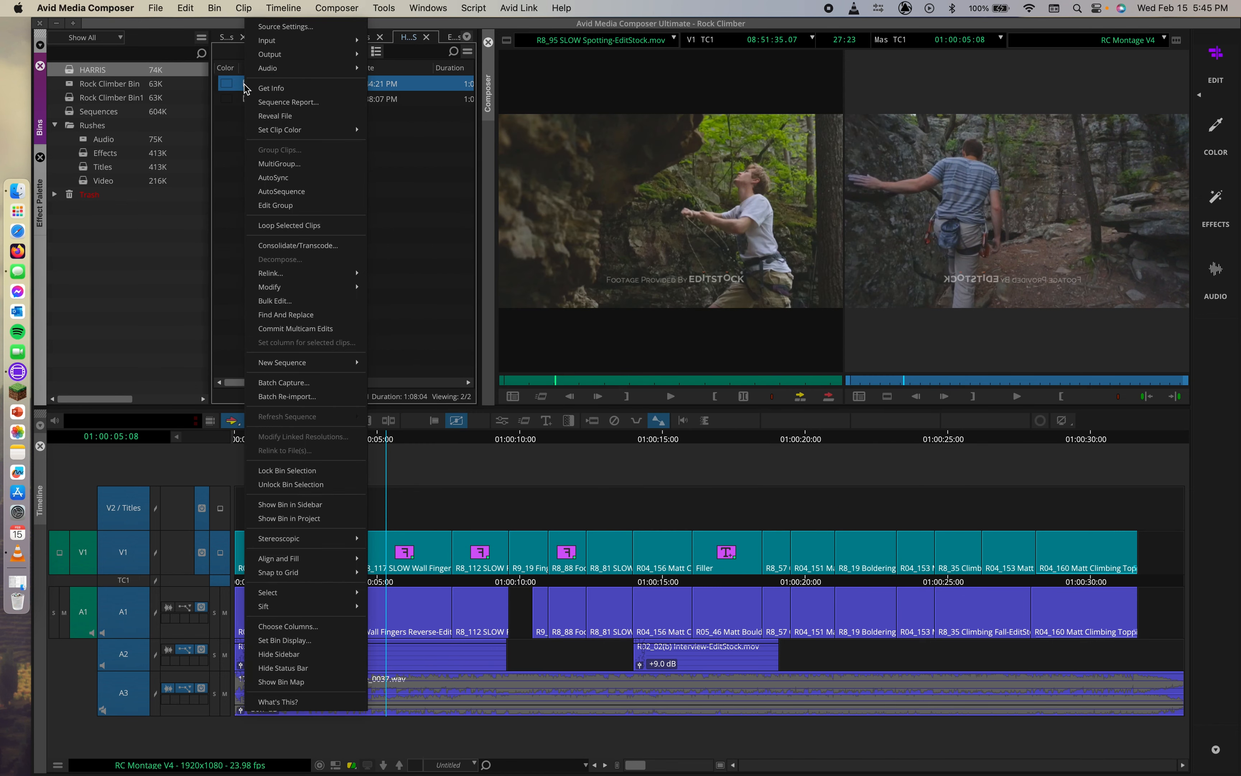
click(286, 117)
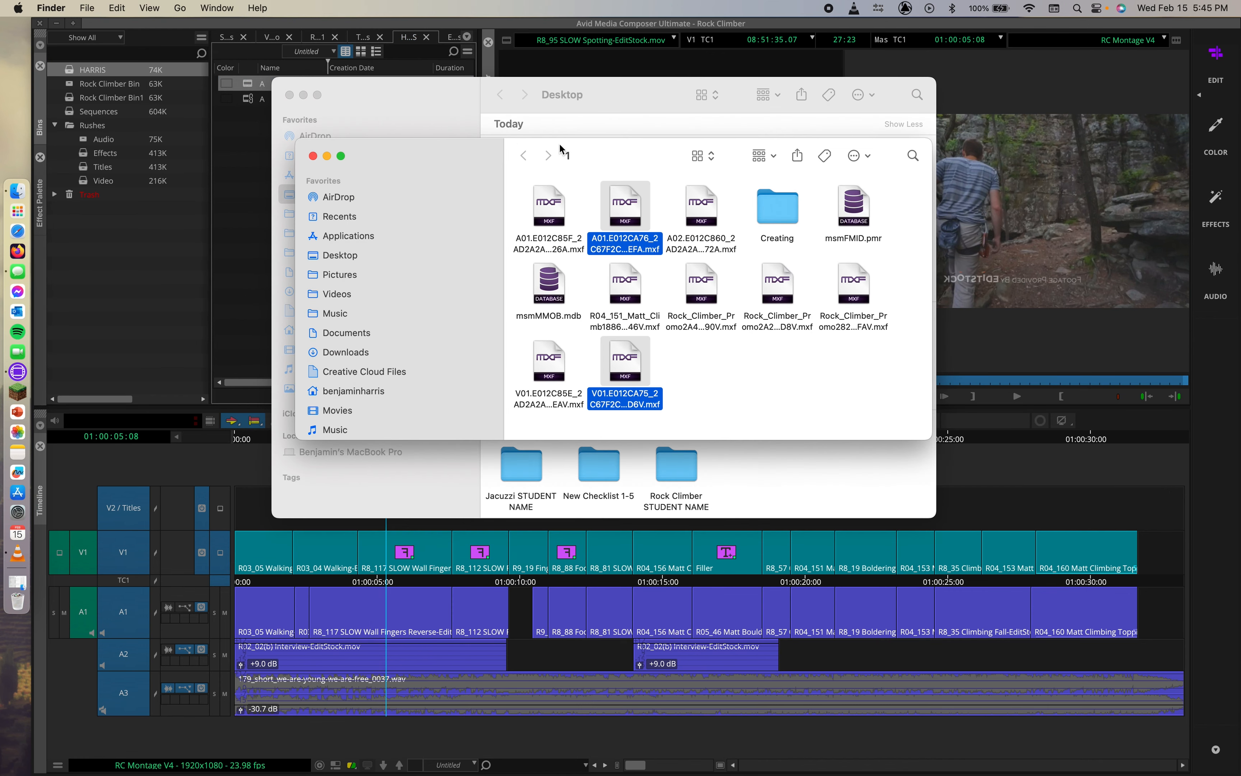
click(703, 155)
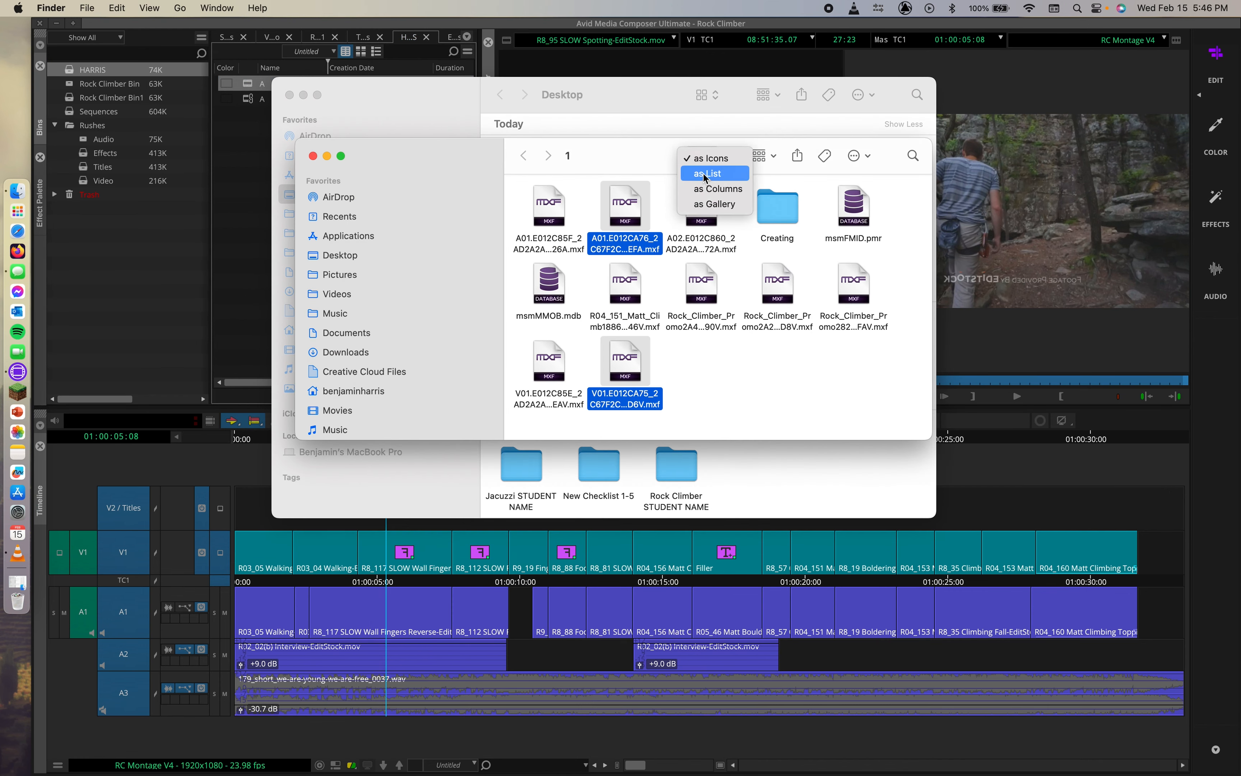
click(706, 175)
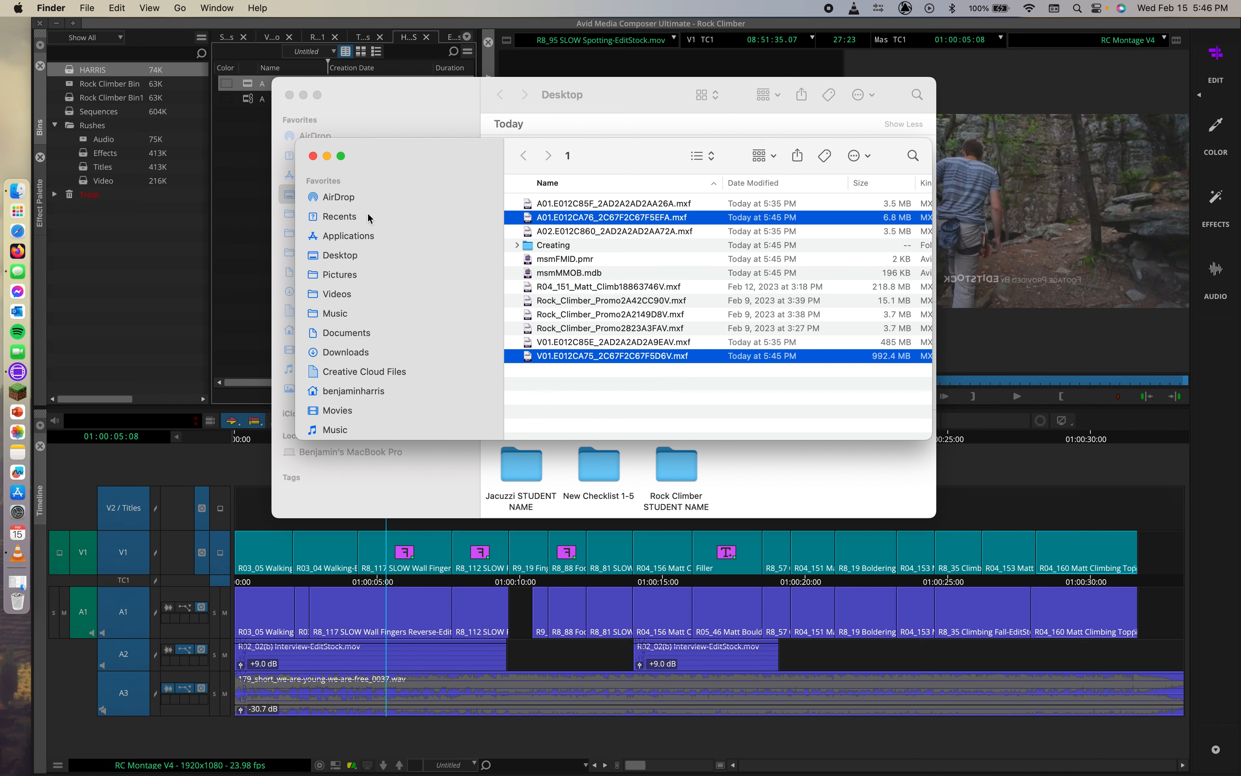
click(313, 156)
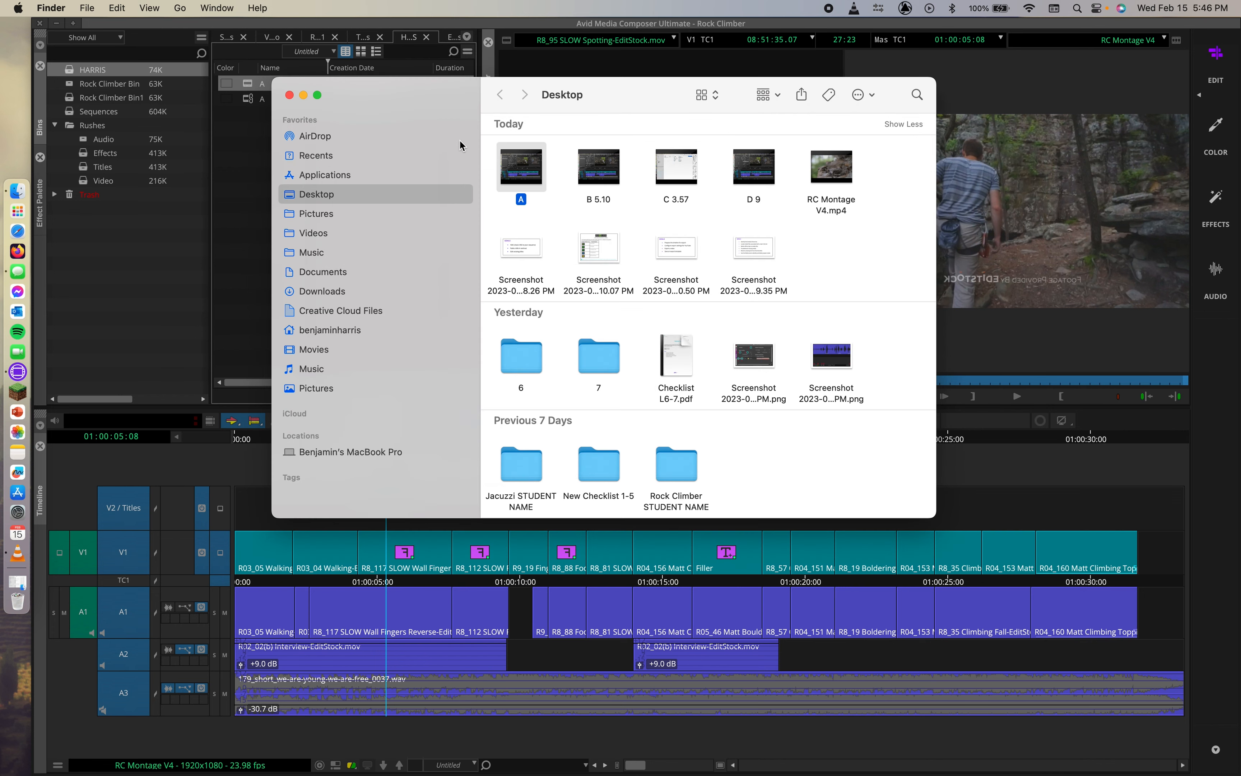
click(315, 137)
click(290, 94)
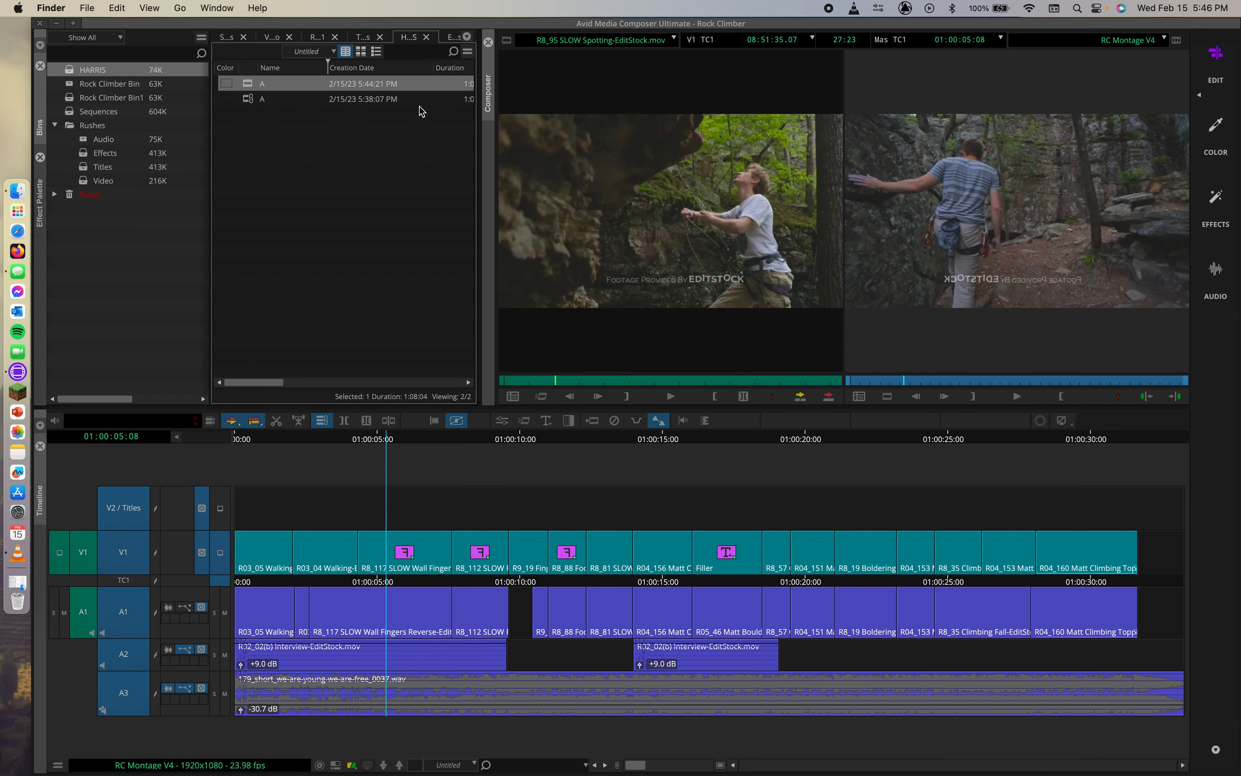
Step: Load the linked A clip into the source monitor and scrub through it
click(255, 98)
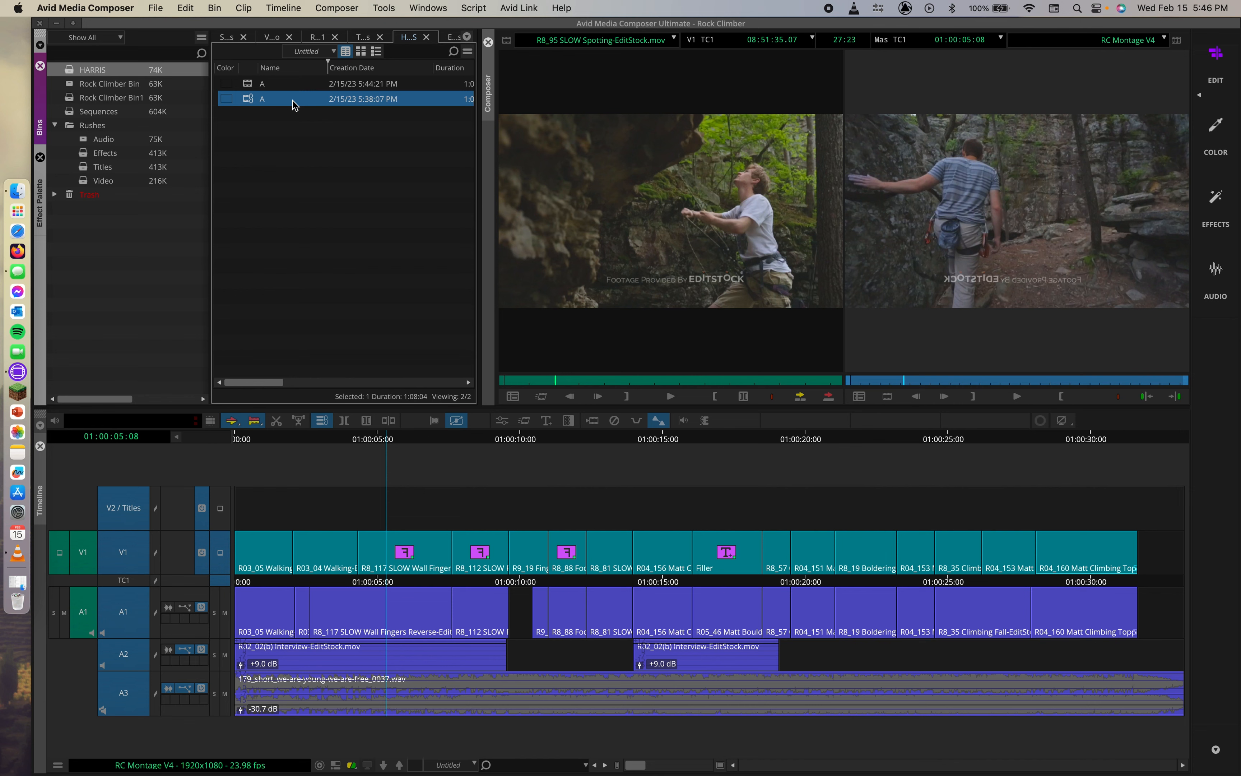
click(283, 85)
click(274, 148)
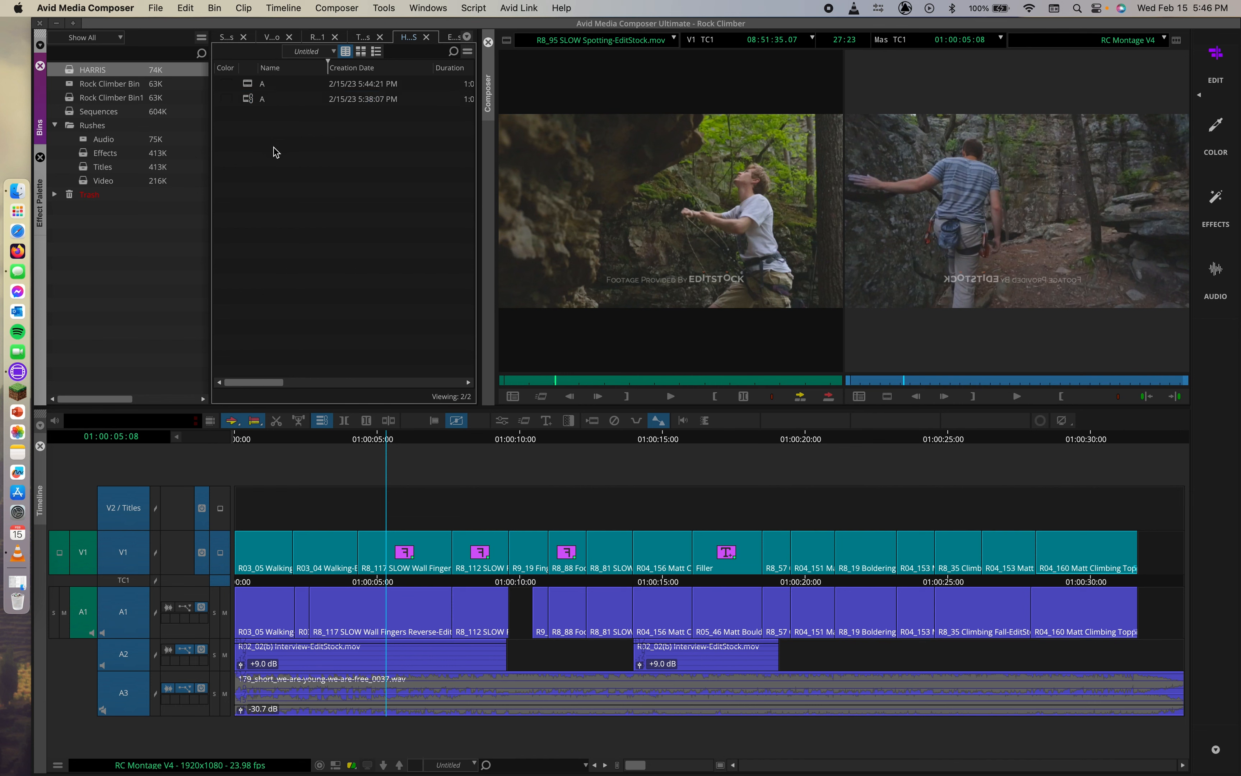
double_click(248, 98)
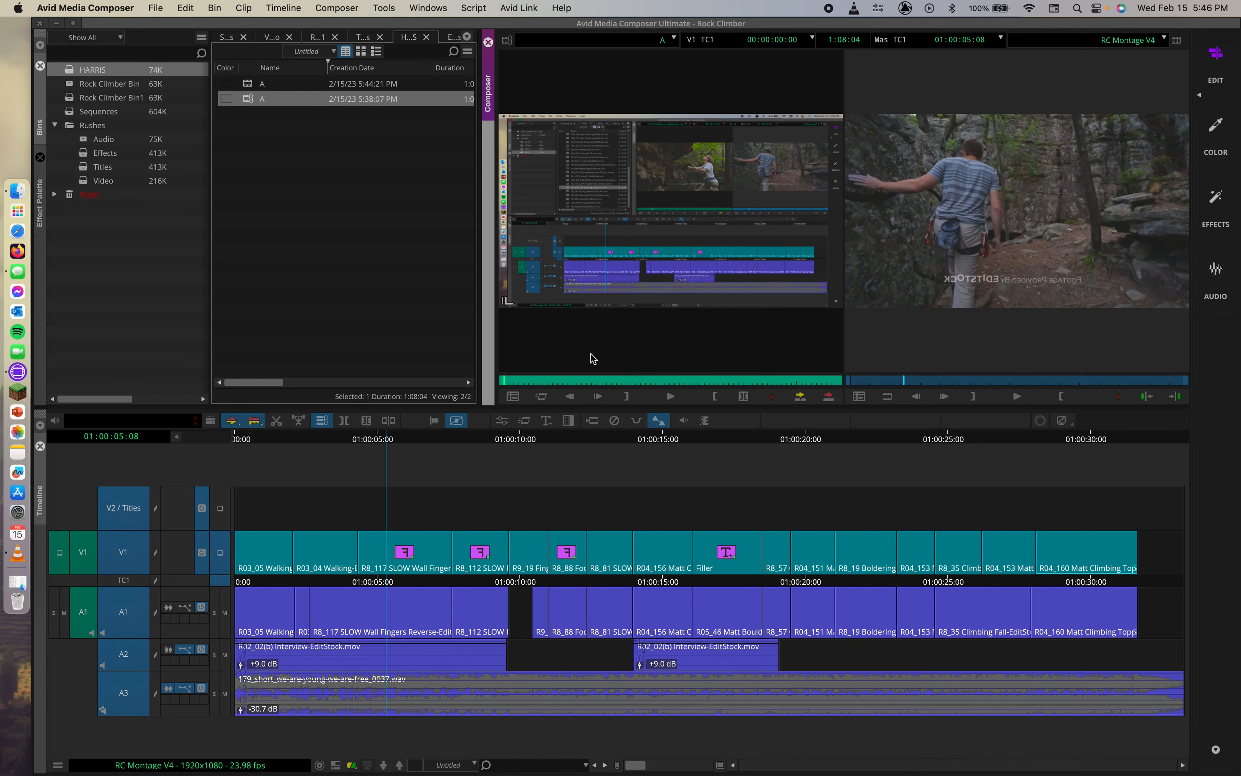
click(518, 380)
drag(518, 380, 838, 380)
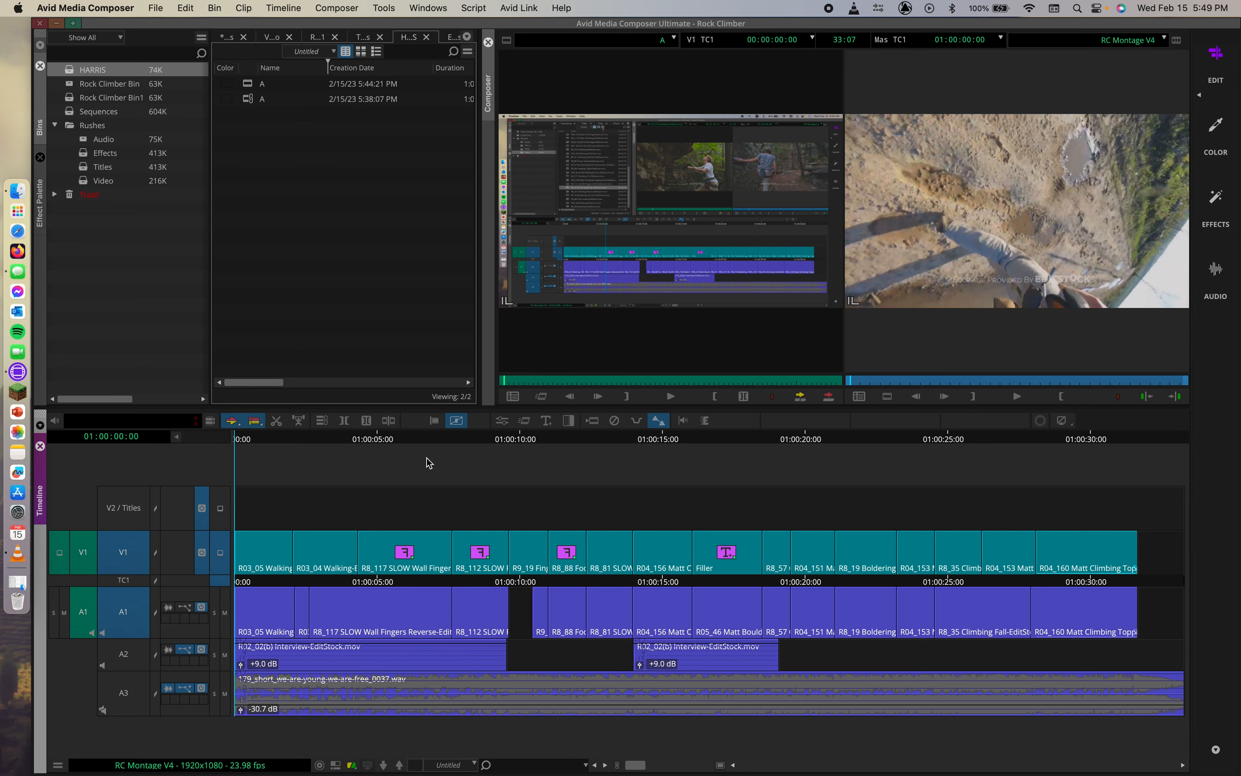
Step: Select the R8_19 Boldering segment on V1 and mark its range in the RC Montage V4 timeline, ending at 01:00:23:05
drag(451, 438, 840, 502)
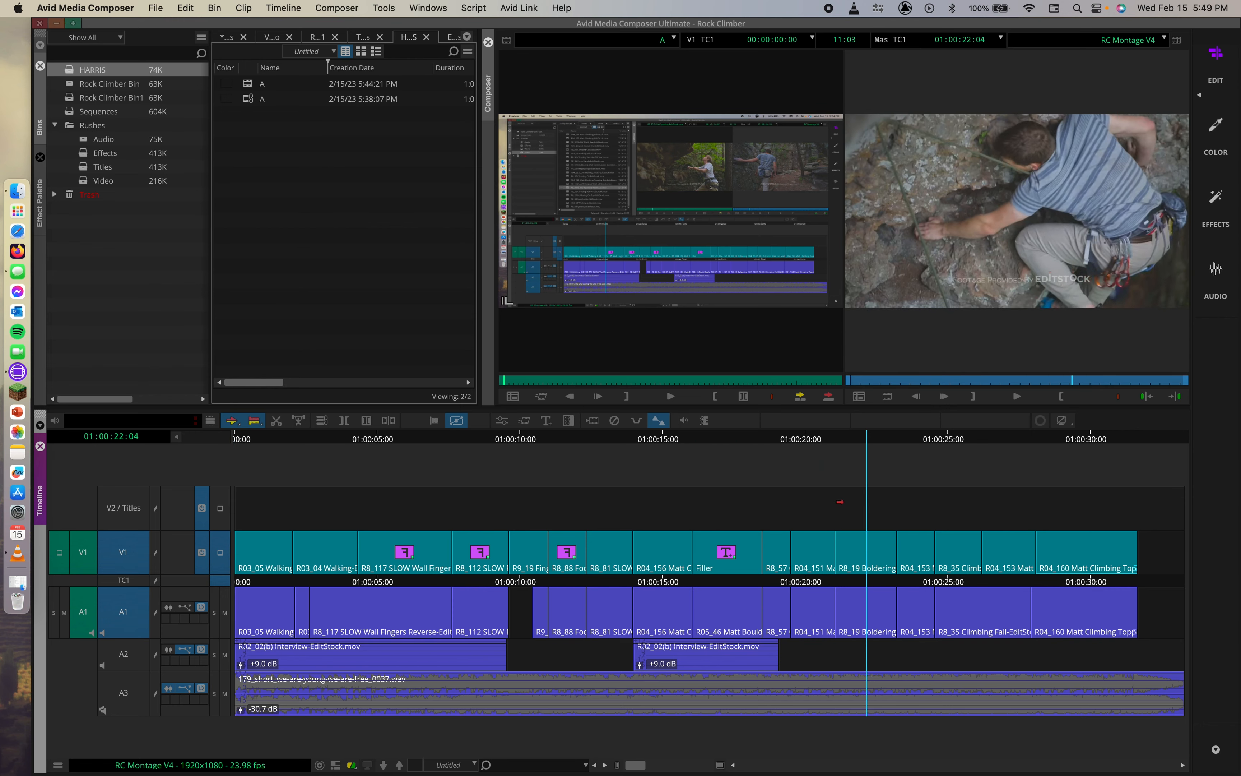
click(850, 535)
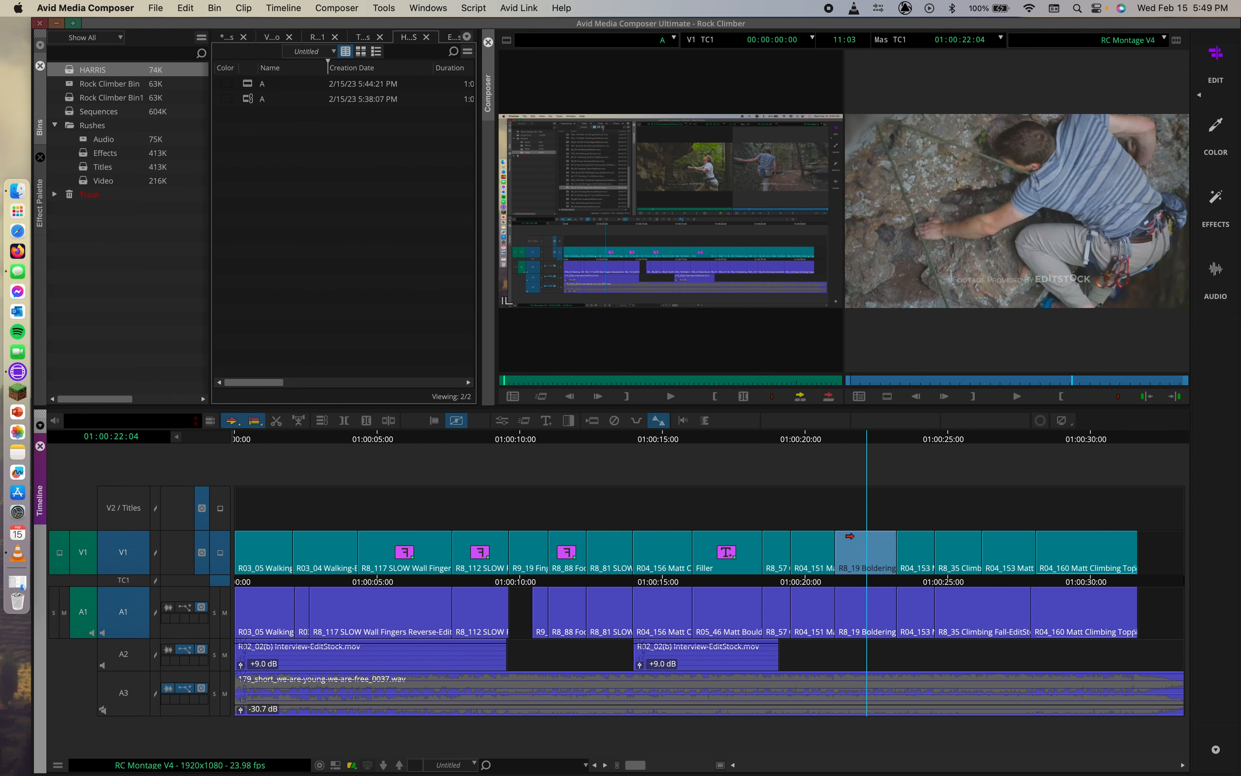
drag(862, 446, 835, 442)
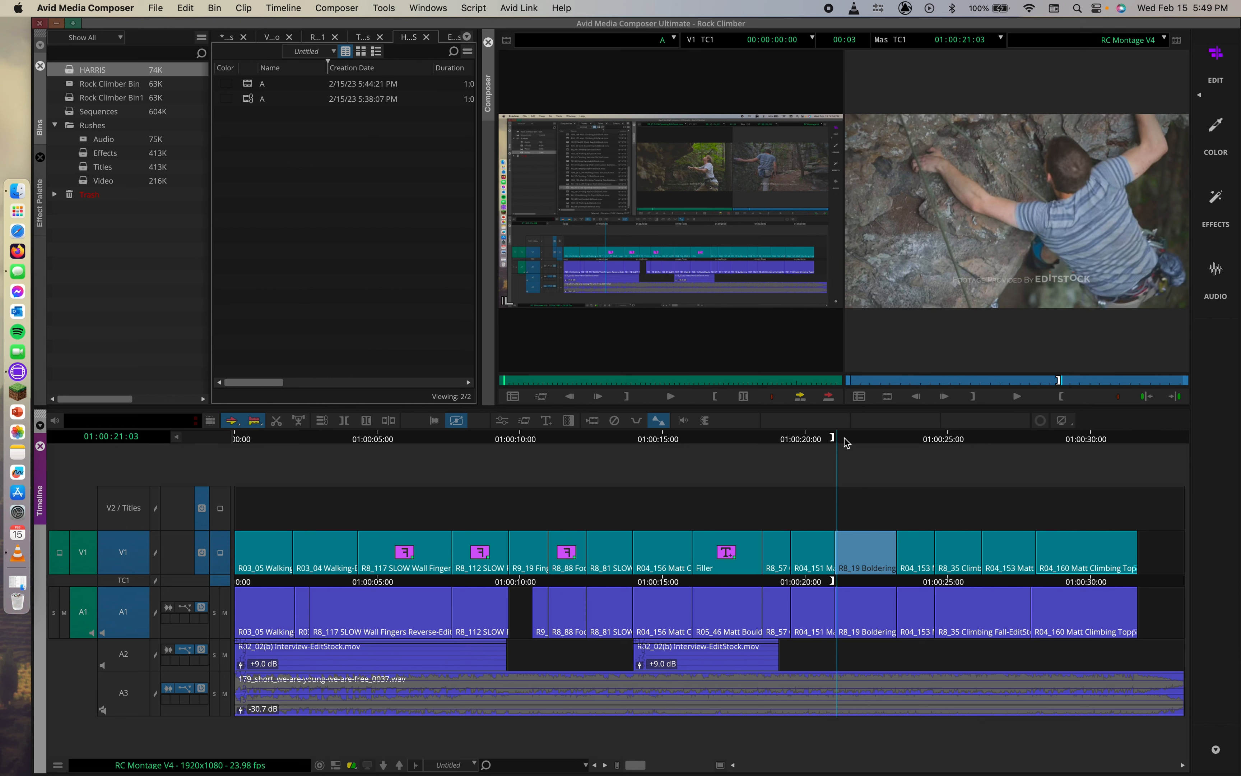
click(896, 443)
key(i)
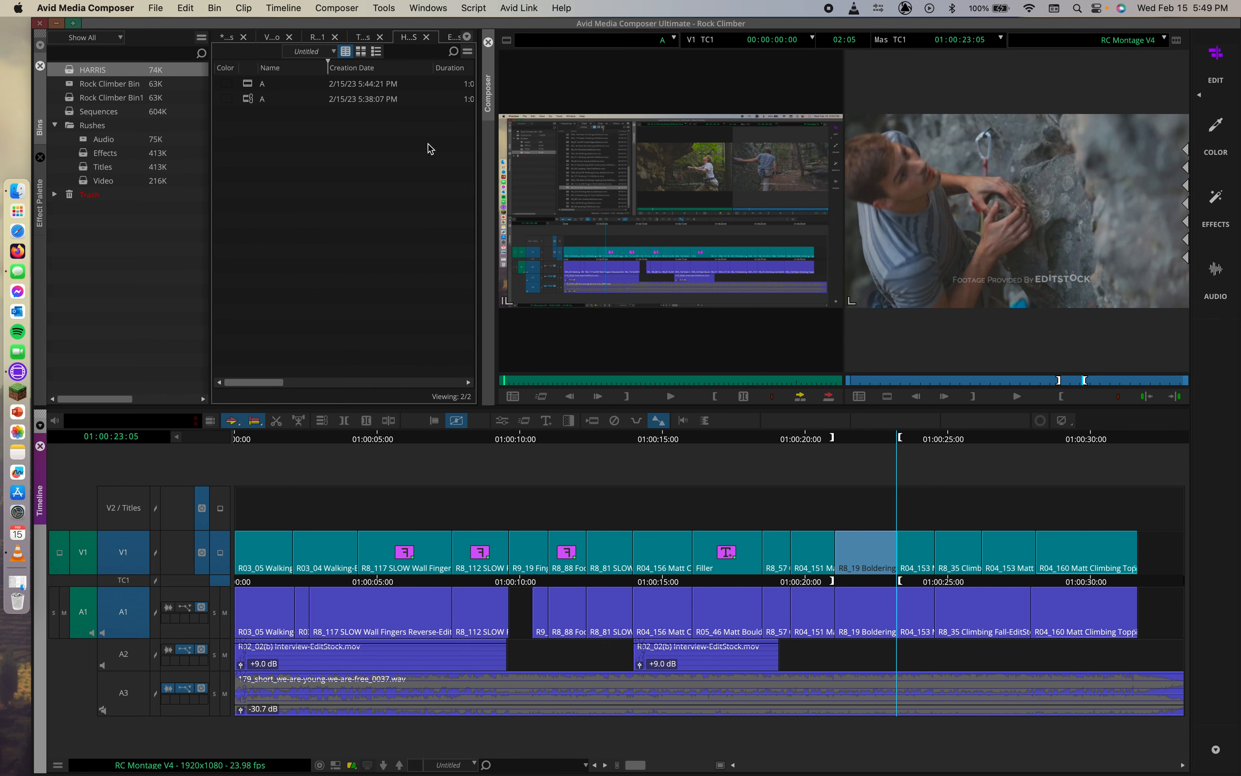
Step: Overwrite the marked R8_19 Boldering range on V1 and A1 with the start of the linked A clip and scrub through it
click(249, 98)
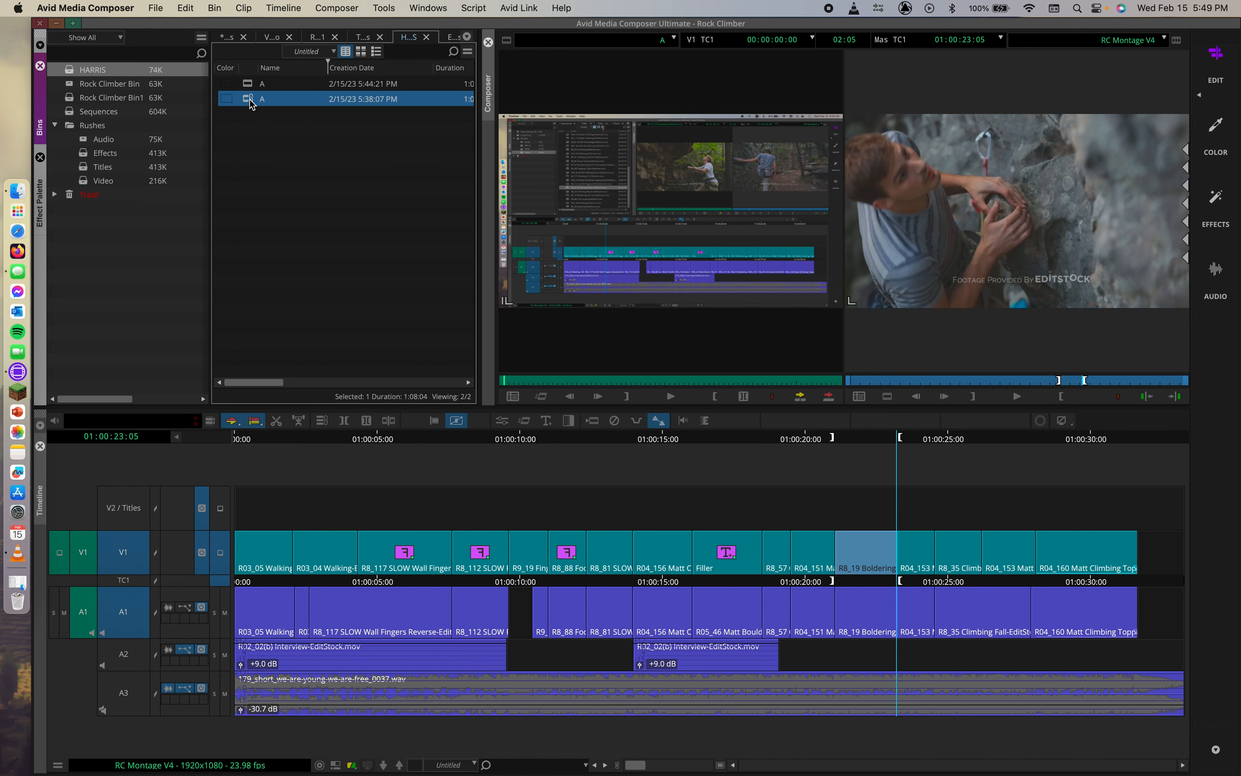
click(628, 380)
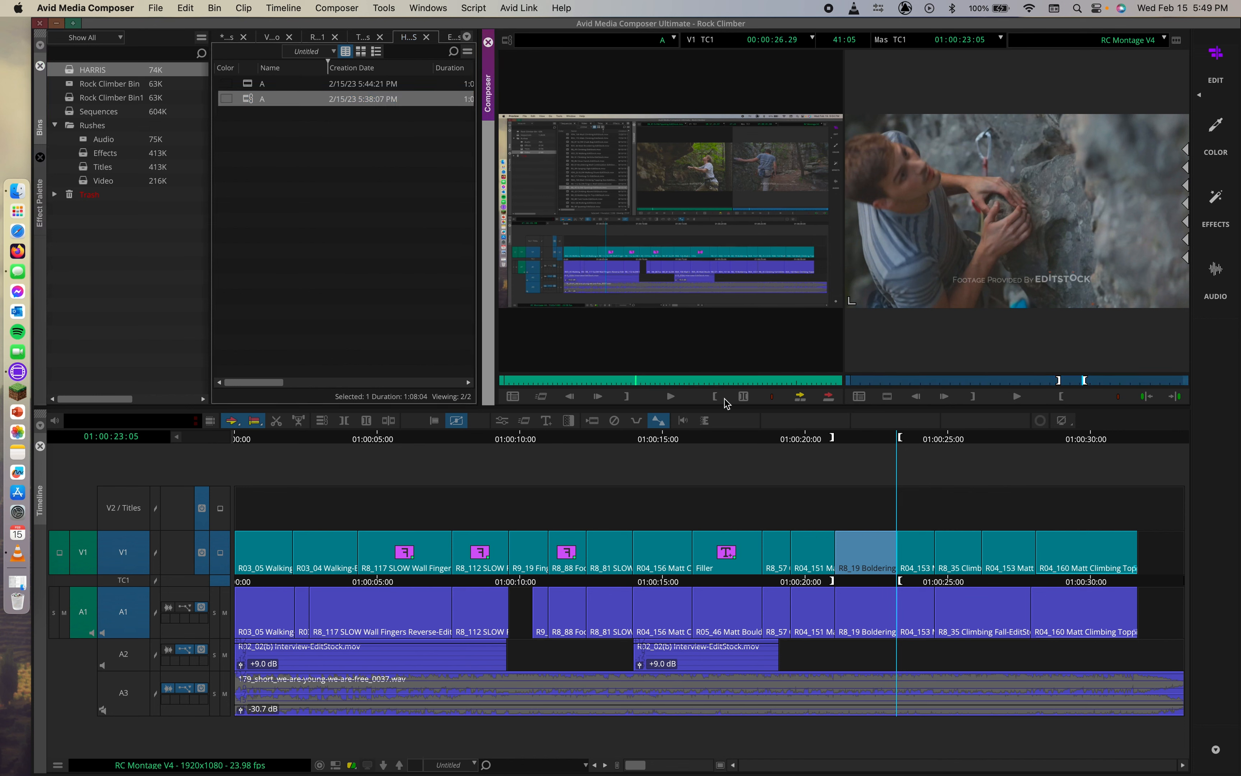
drag(554, 382, 440, 384)
drag(639, 271, 856, 548)
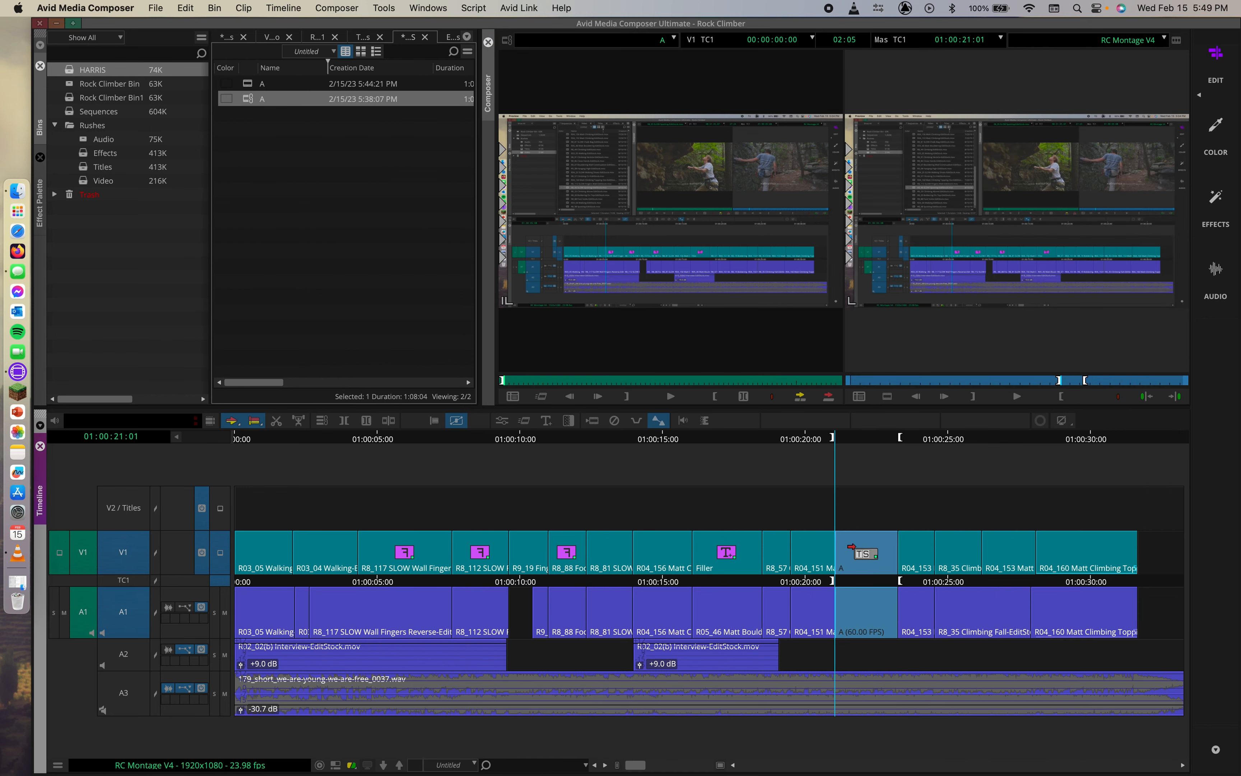
mouse_move(853, 435)
mouse_down()
mouse_move(821, 436)
mouse_move(876, 444)
mouse_move(817, 441)
mouse_move(906, 442)
mouse_move(848, 448)
mouse_move(861, 449)
mouse_up()
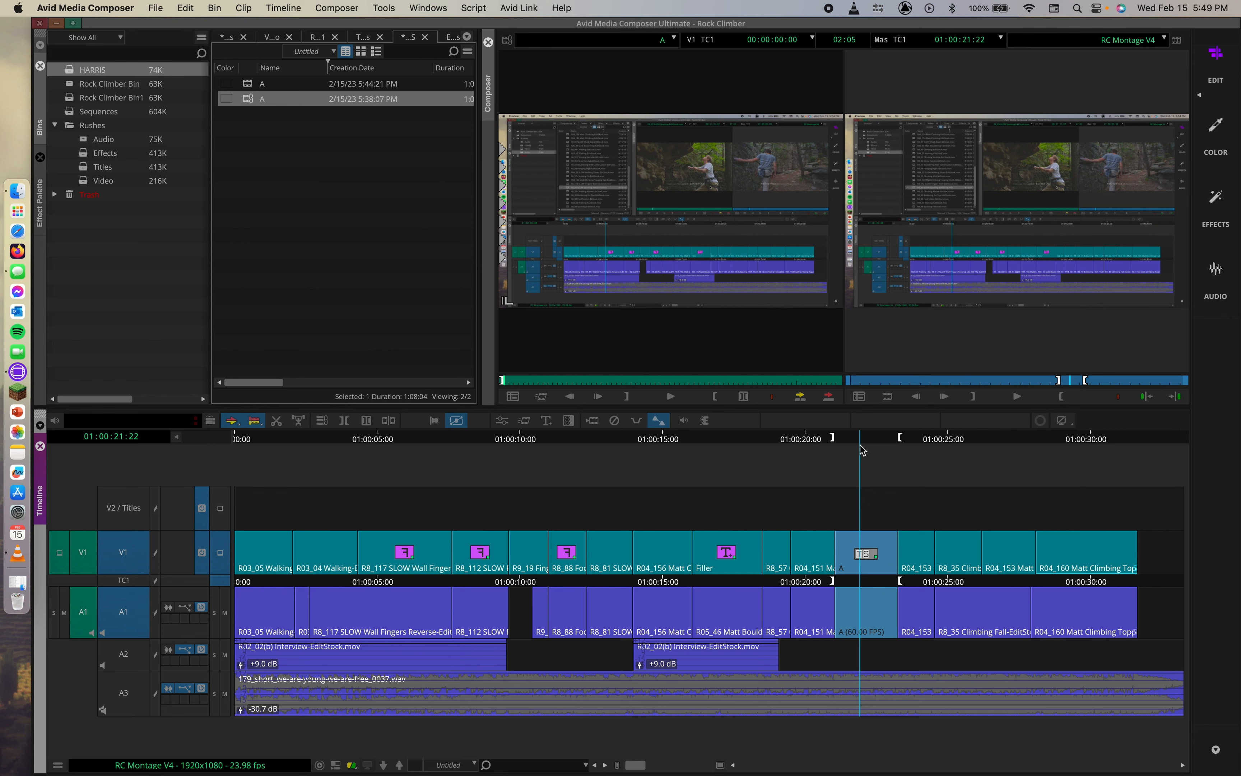
click(819, 445)
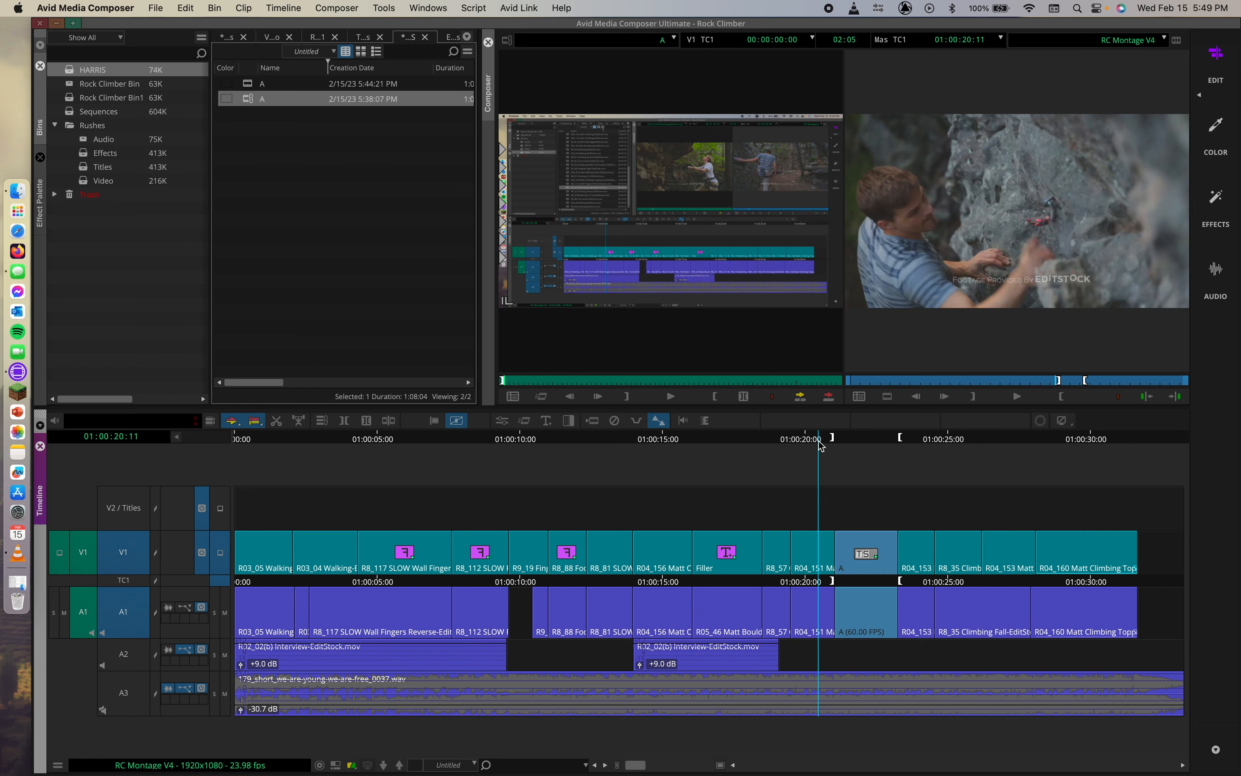
Step: Switch to the desktop and create a new folder named Tutorial
key(ctrl+Right)
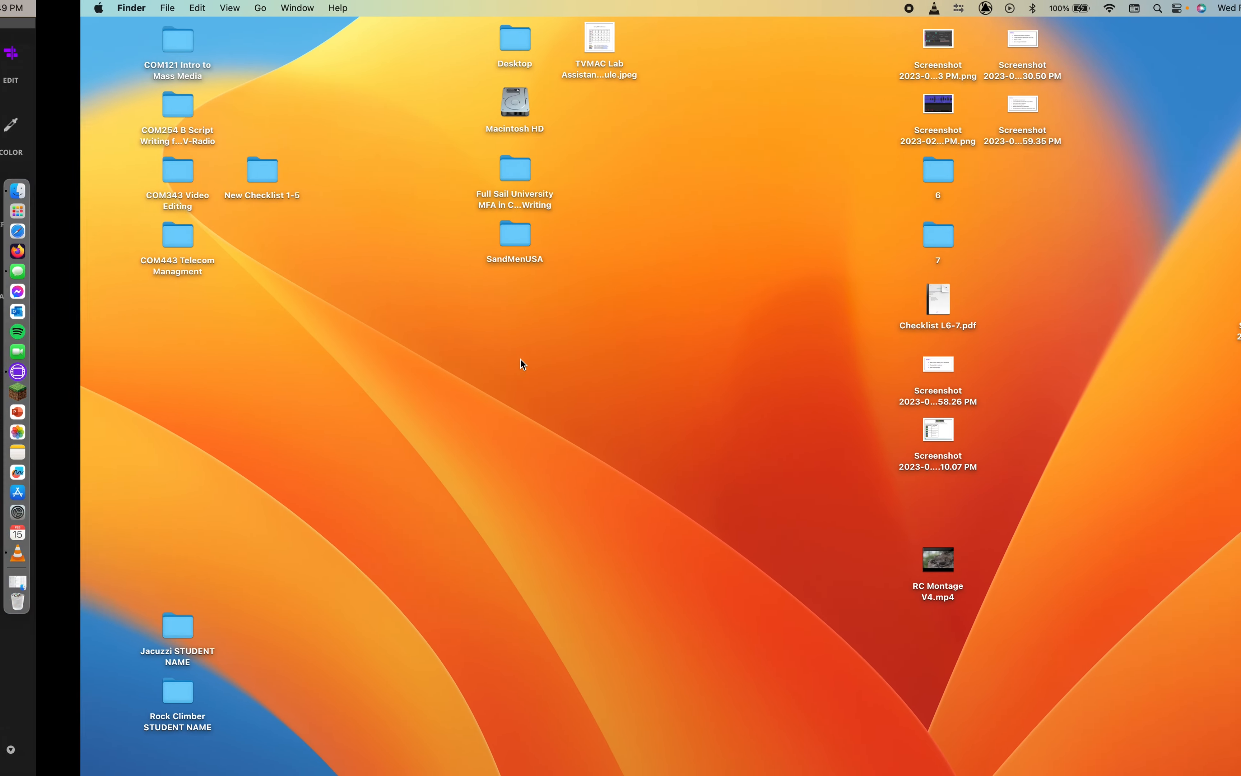
click(1130, 78)
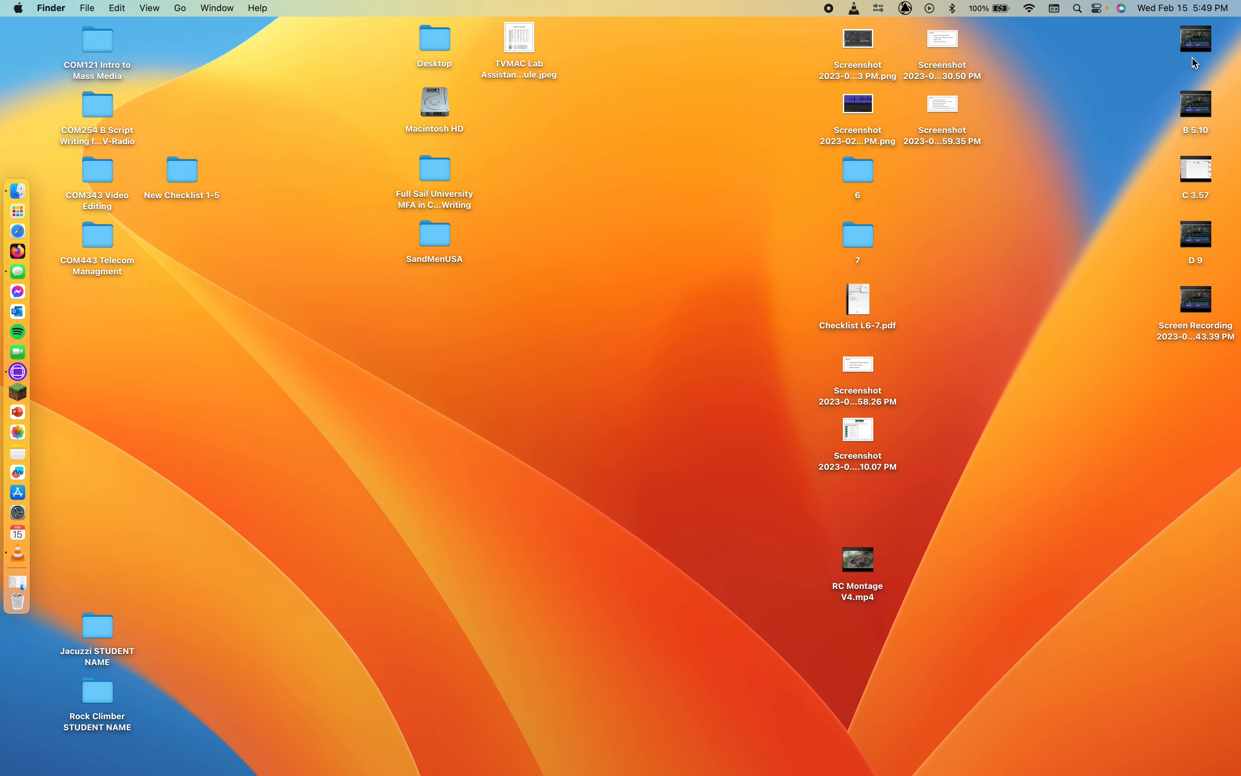
right_click(1061, 52)
click(1068, 60)
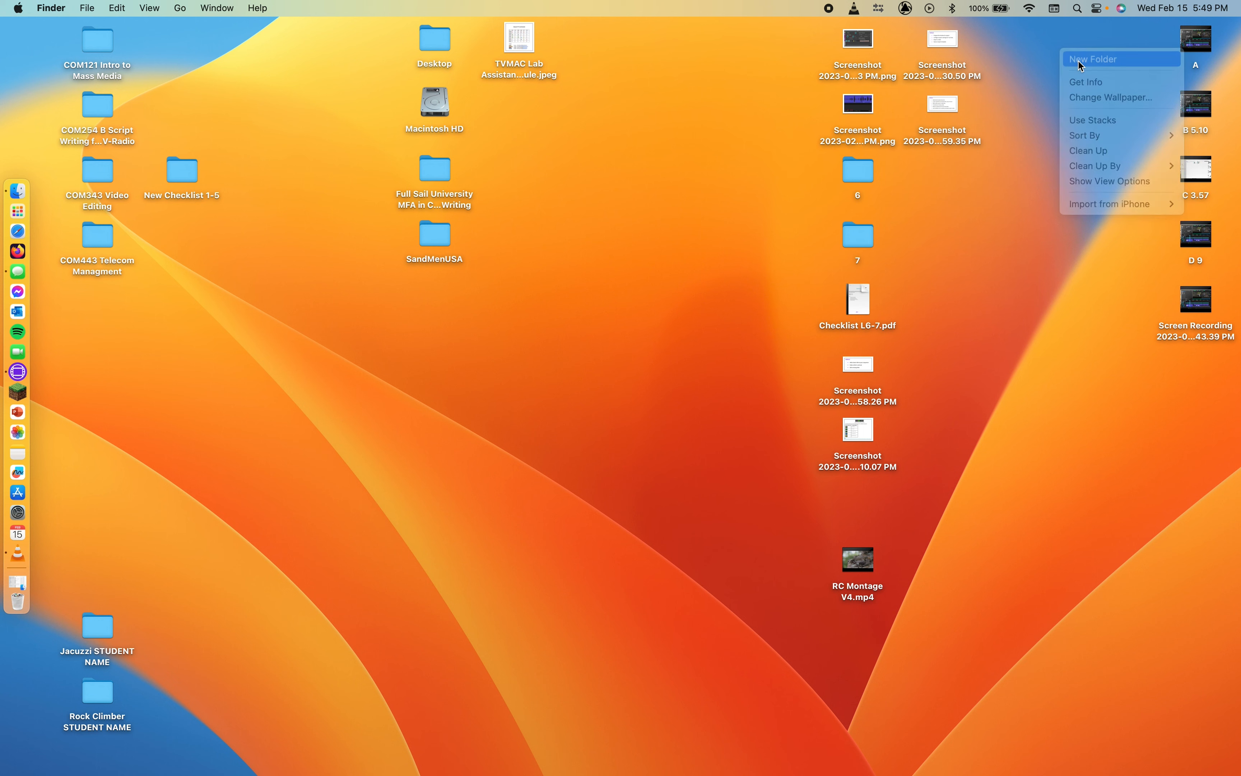
text(Tutorial)
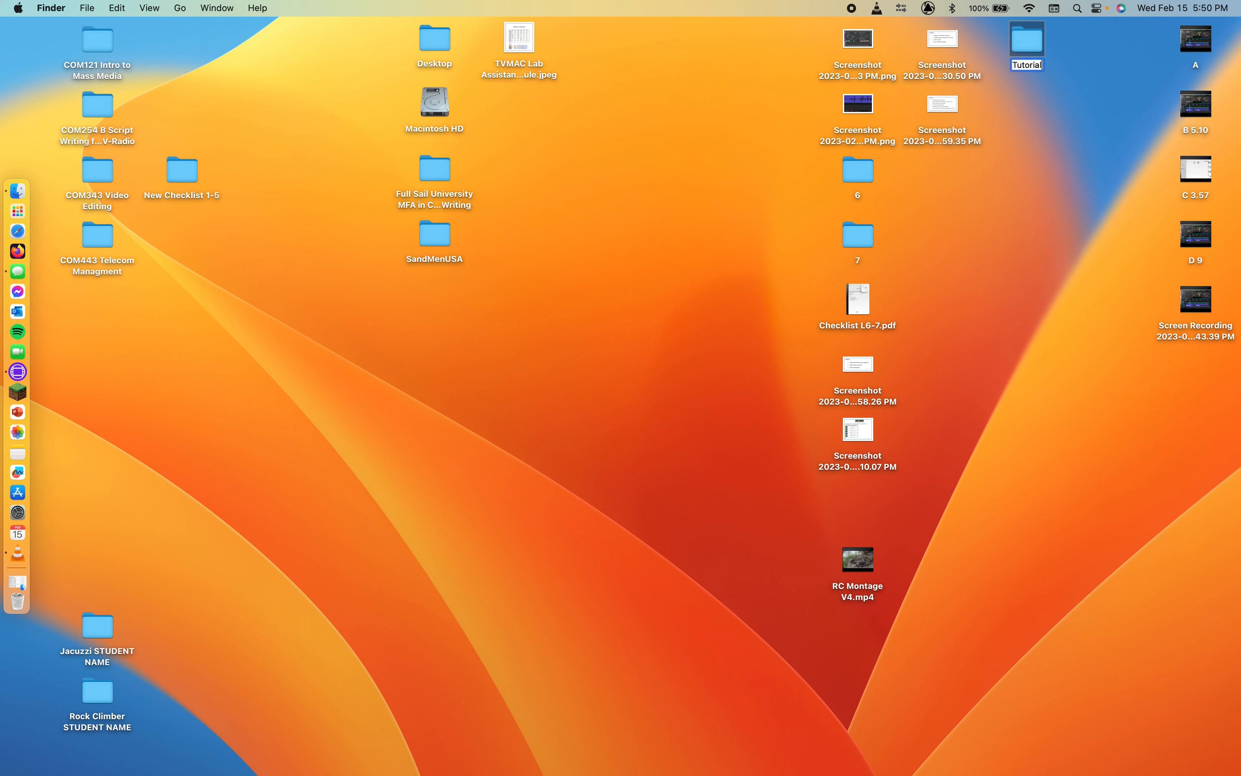
key(Return)
Step: Put video file A into the Tutorial folder and move the folder closer to the remaining desktop videos
click(1198, 45)
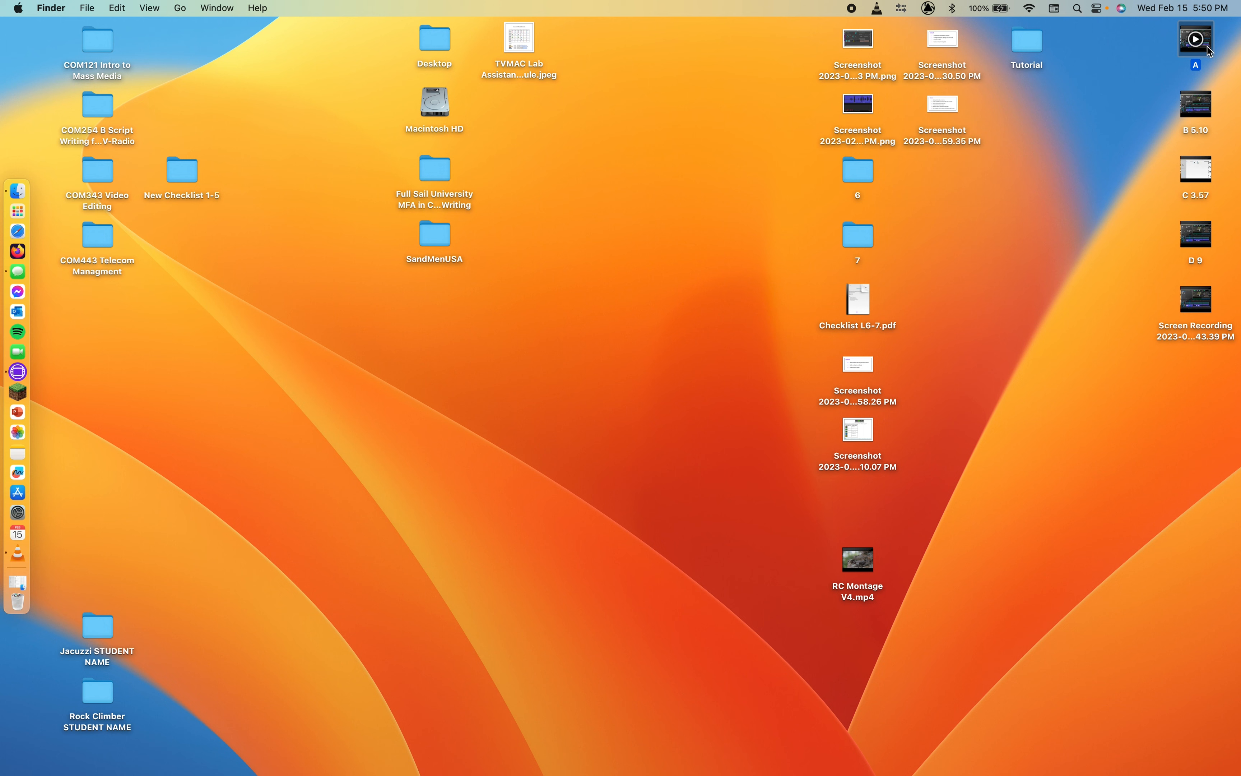
drag(1208, 49, 1033, 45)
mouse_move(1130, 51)
mouse_down()
mouse_move(1149, 51)
mouse_move(1119, 51)
mouse_up()
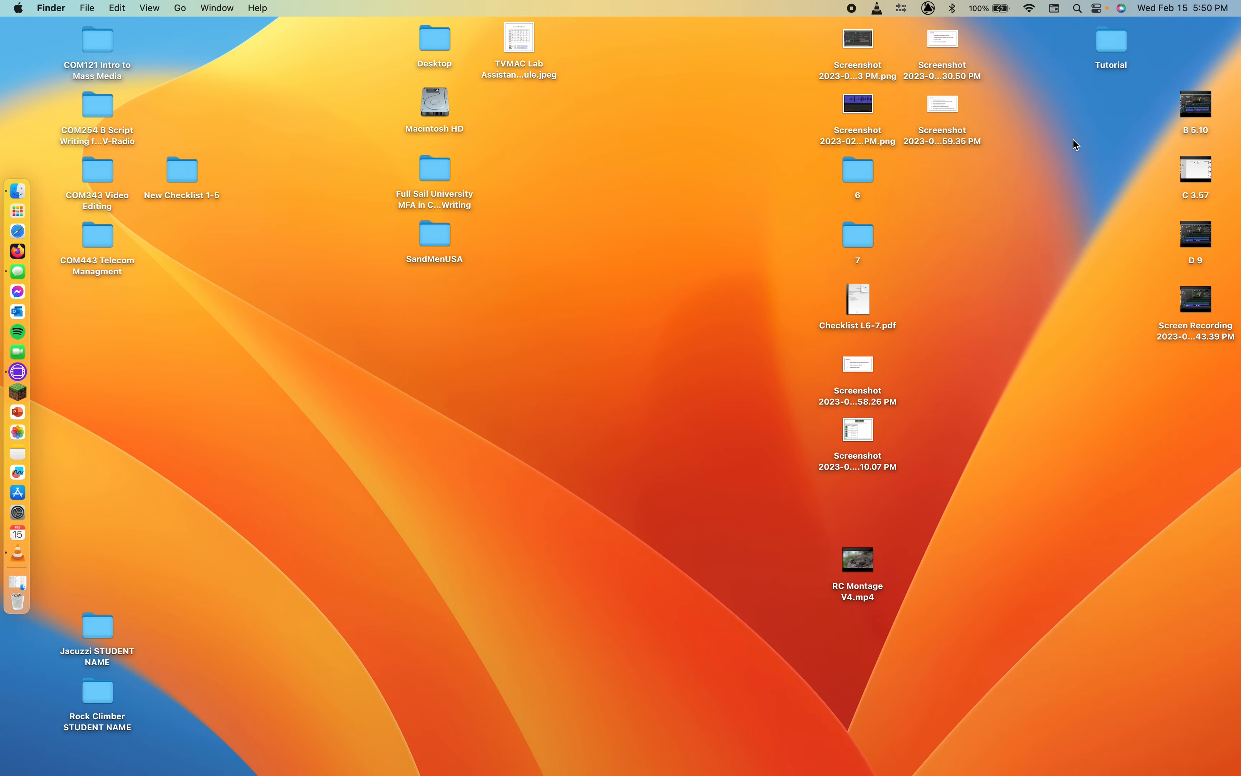
Step: Return to Avid Media Composer, scrub the sequence just before the A segment, and reopen the Rock Climber project
click(17, 371)
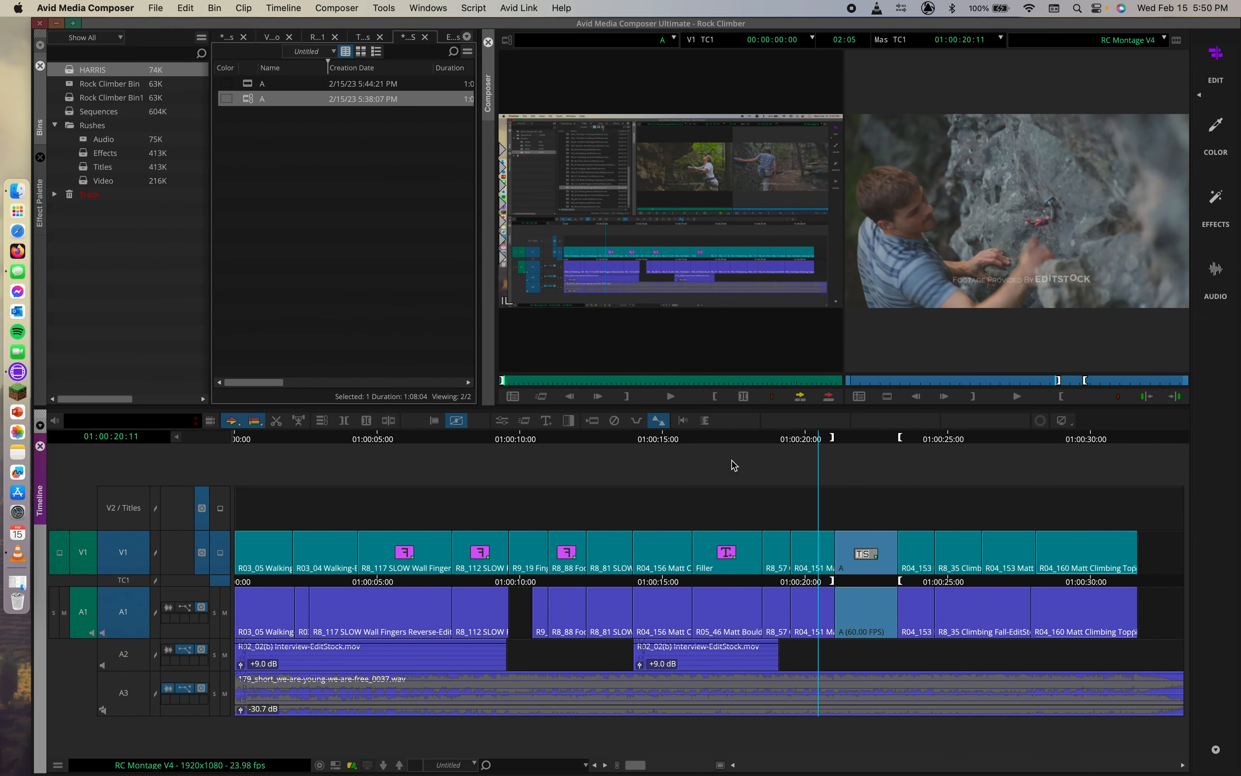
drag(809, 442, 790, 444)
click(807, 440)
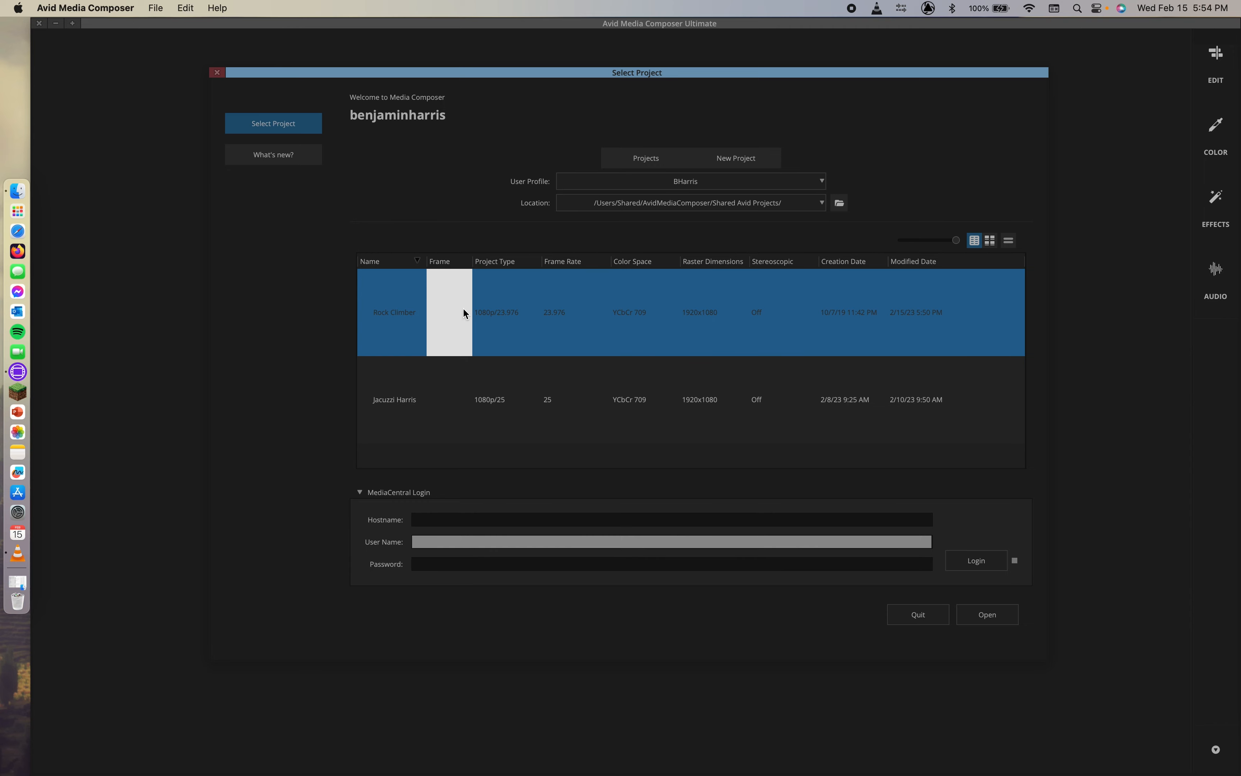
click(980, 615)
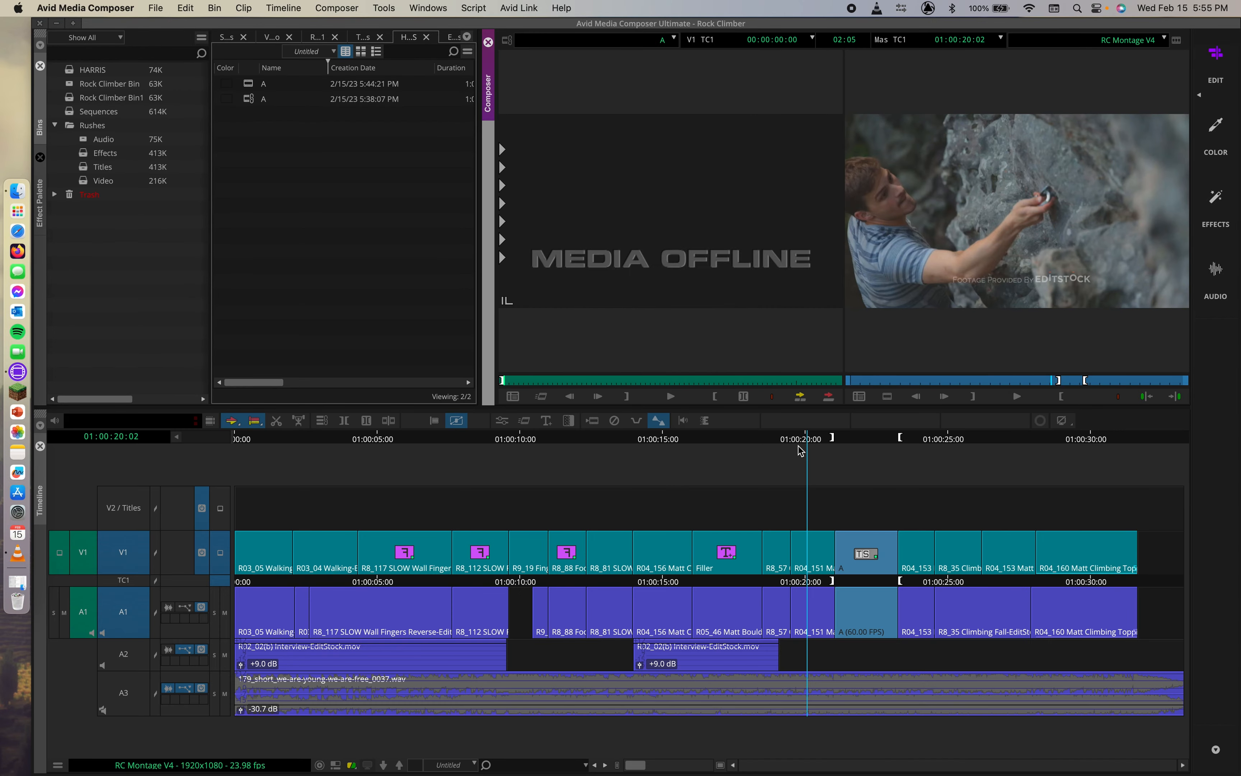
Step: Scrub through the A segment in the timeline and examine whether its media is still available
click(872, 440)
drag(872, 441, 856, 444)
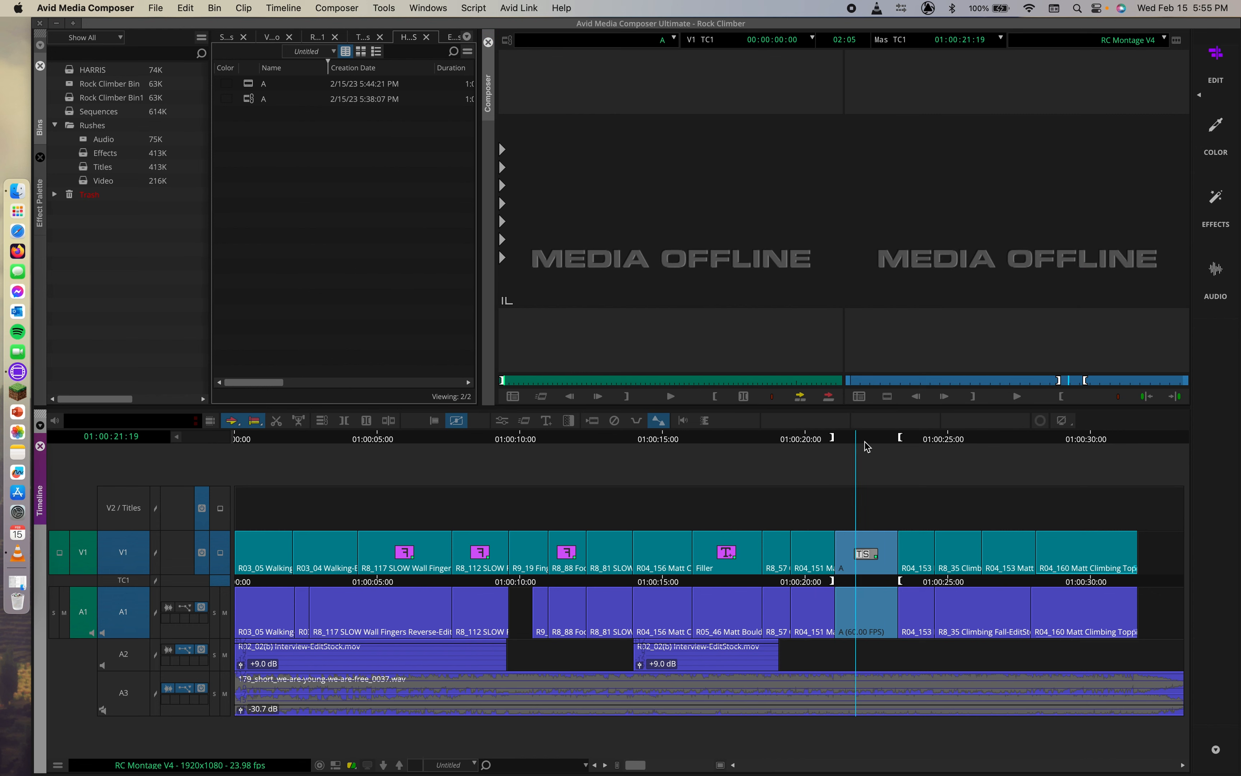
click(858, 445)
mouse_move(866, 442)
mouse_down()
mouse_move(878, 438)
mouse_move(869, 445)
mouse_up()
click(801, 488)
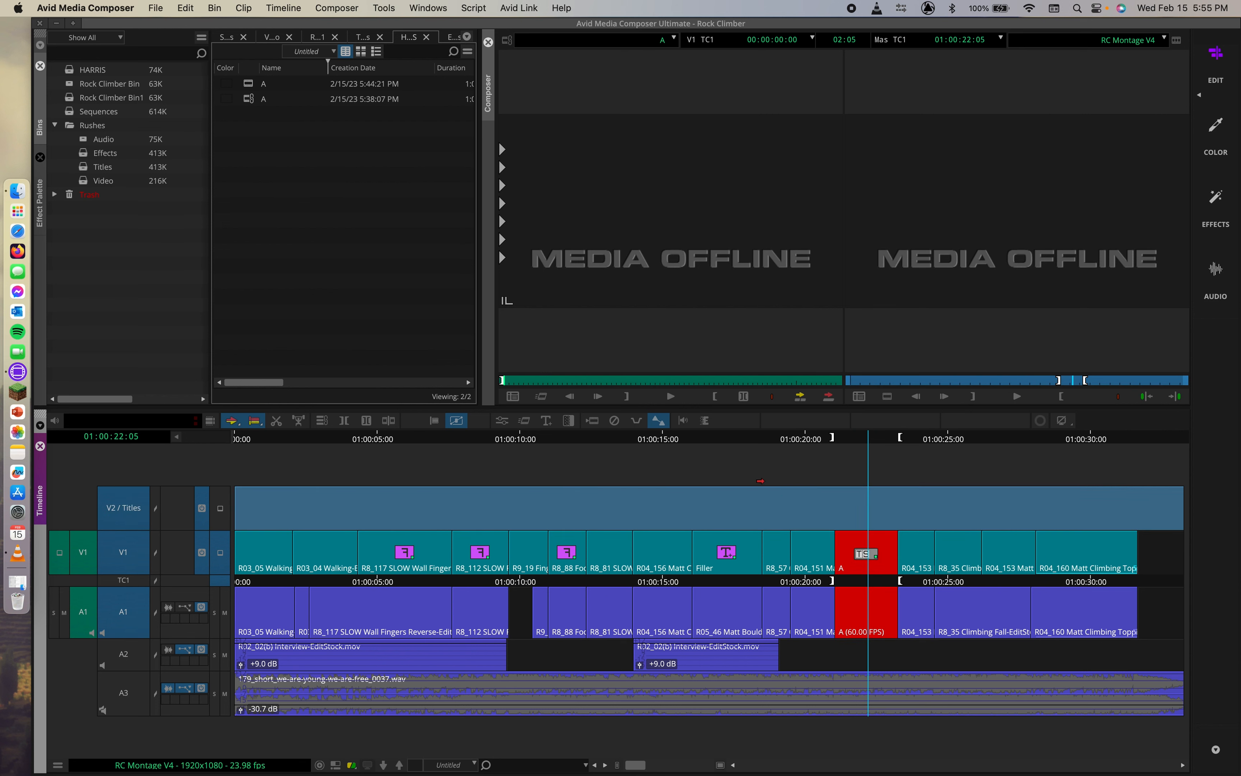
click(699, 475)
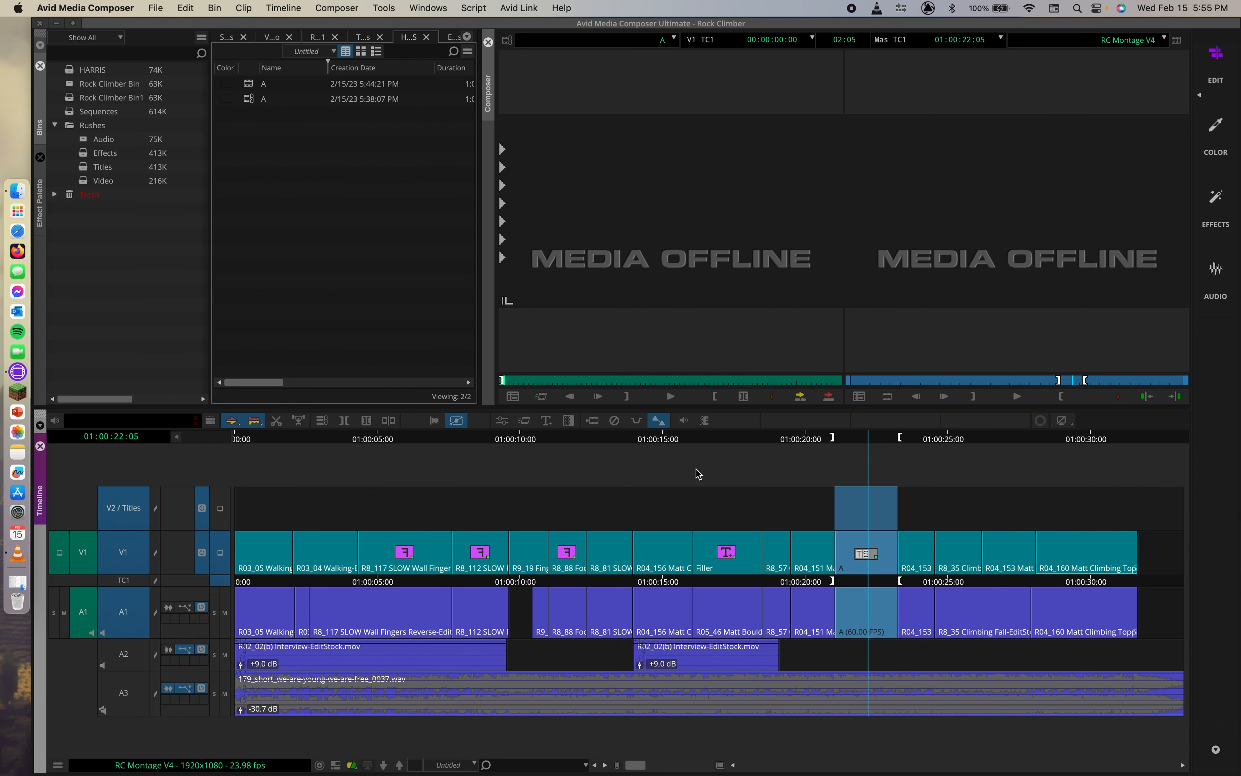
Step: Patch the source video to V2 / Titles, clear the timeline's marks and segment selection, and scrub near the A segment
click(119, 555)
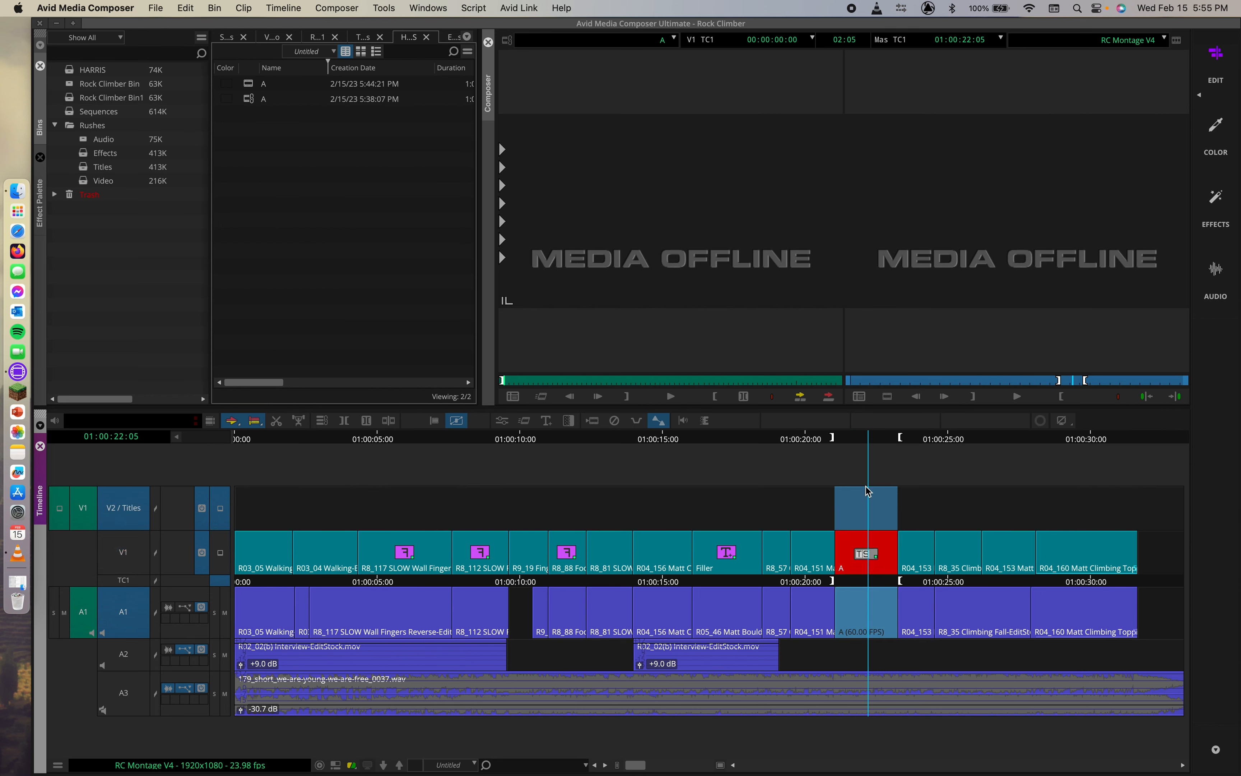
key(b)
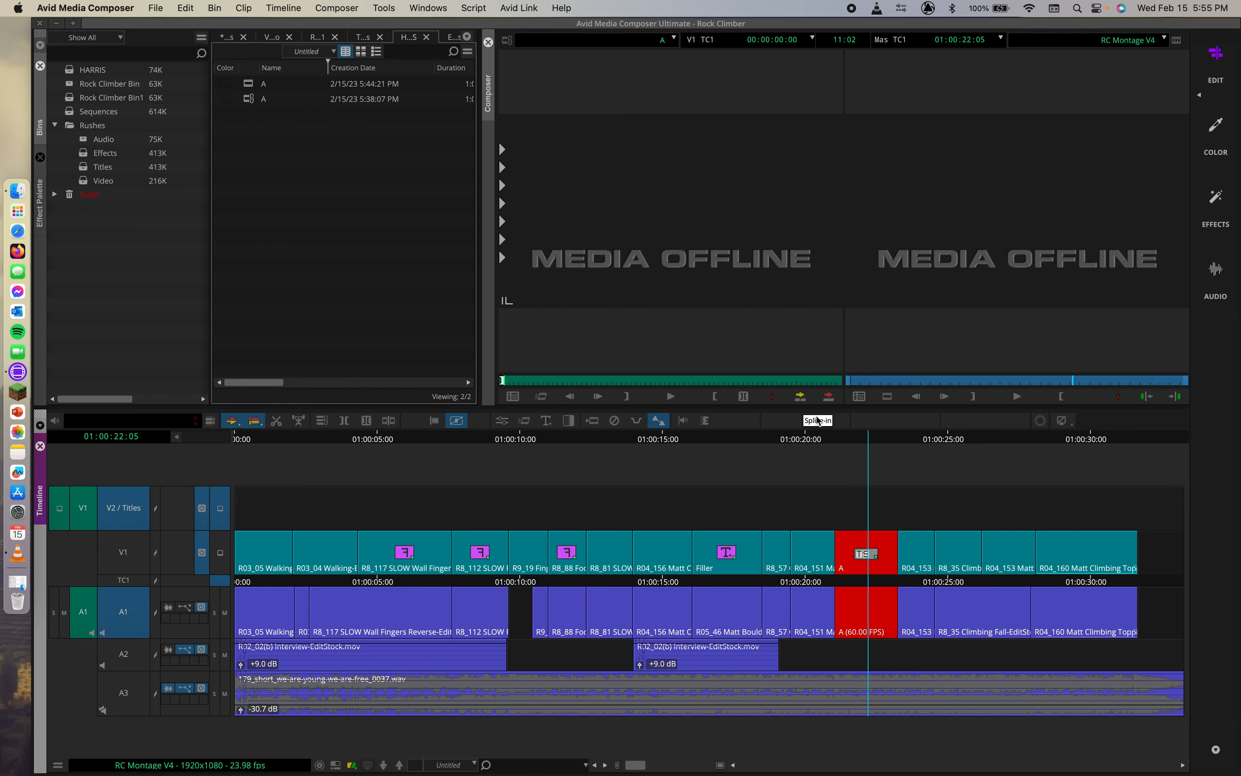
click(846, 441)
drag(846, 440, 825, 466)
Step: Look at the desktop's Tutorial folder, and compare both A clips as thumbnails in Media Composer's bin before restoring Text view
key(ctrl+Right)
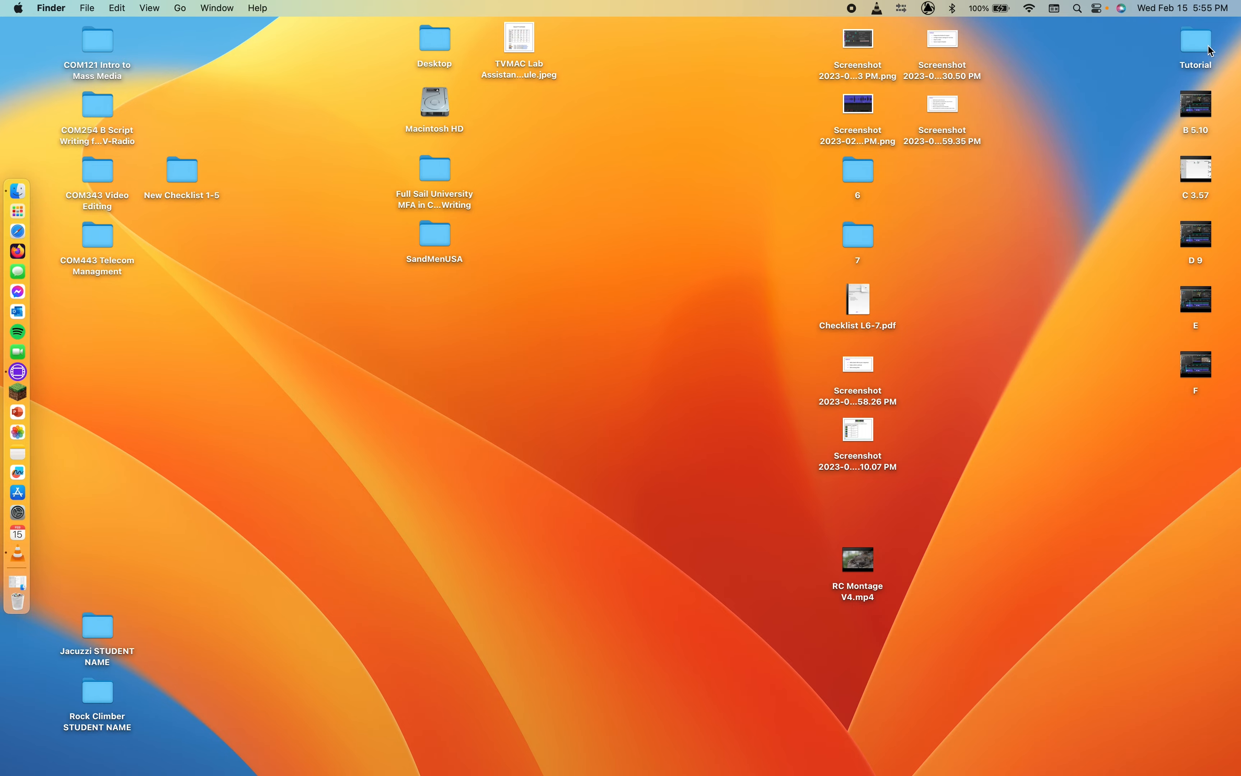
key(ctrl+Left)
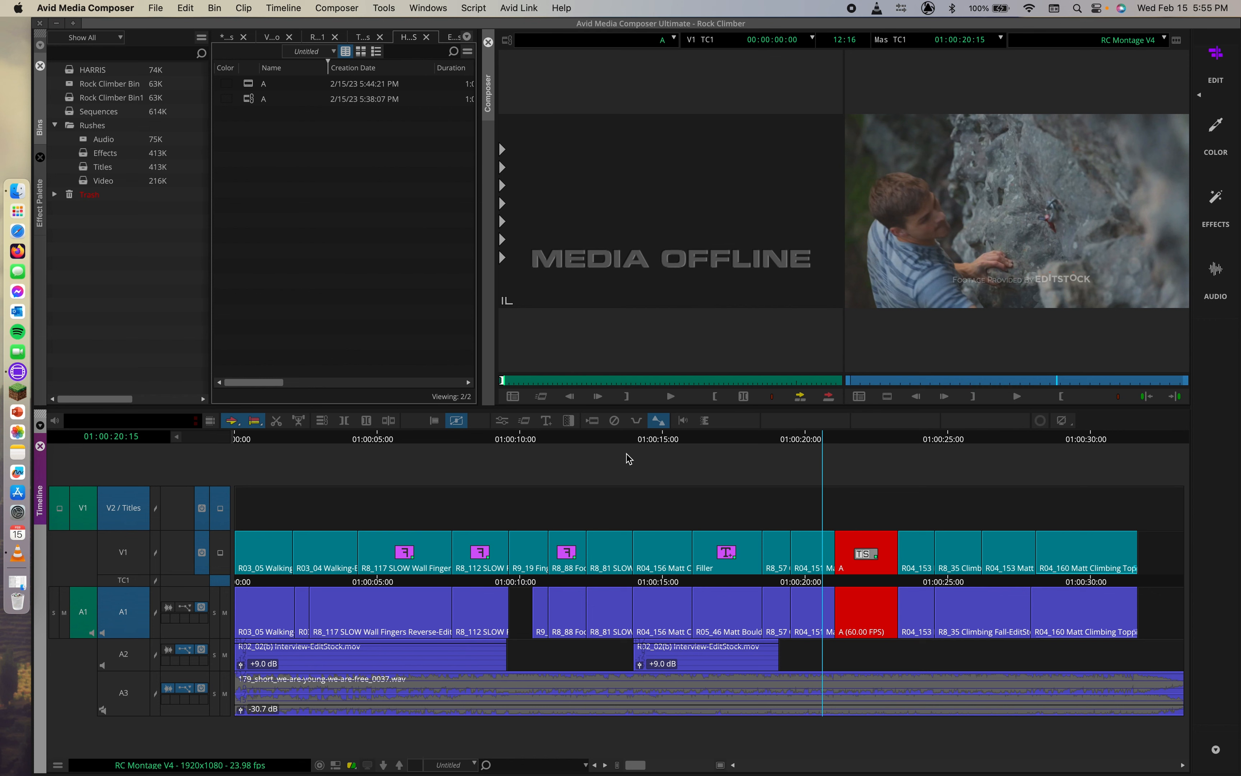
click(364, 54)
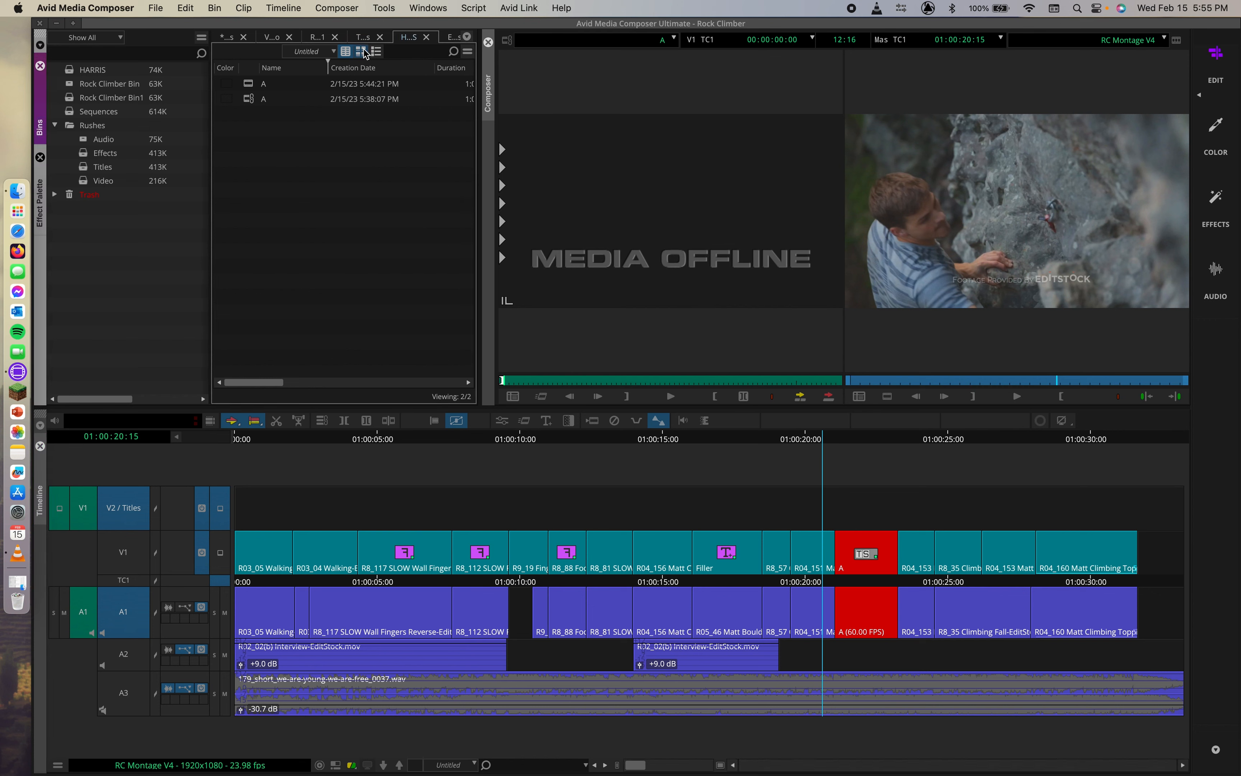
click(364, 54)
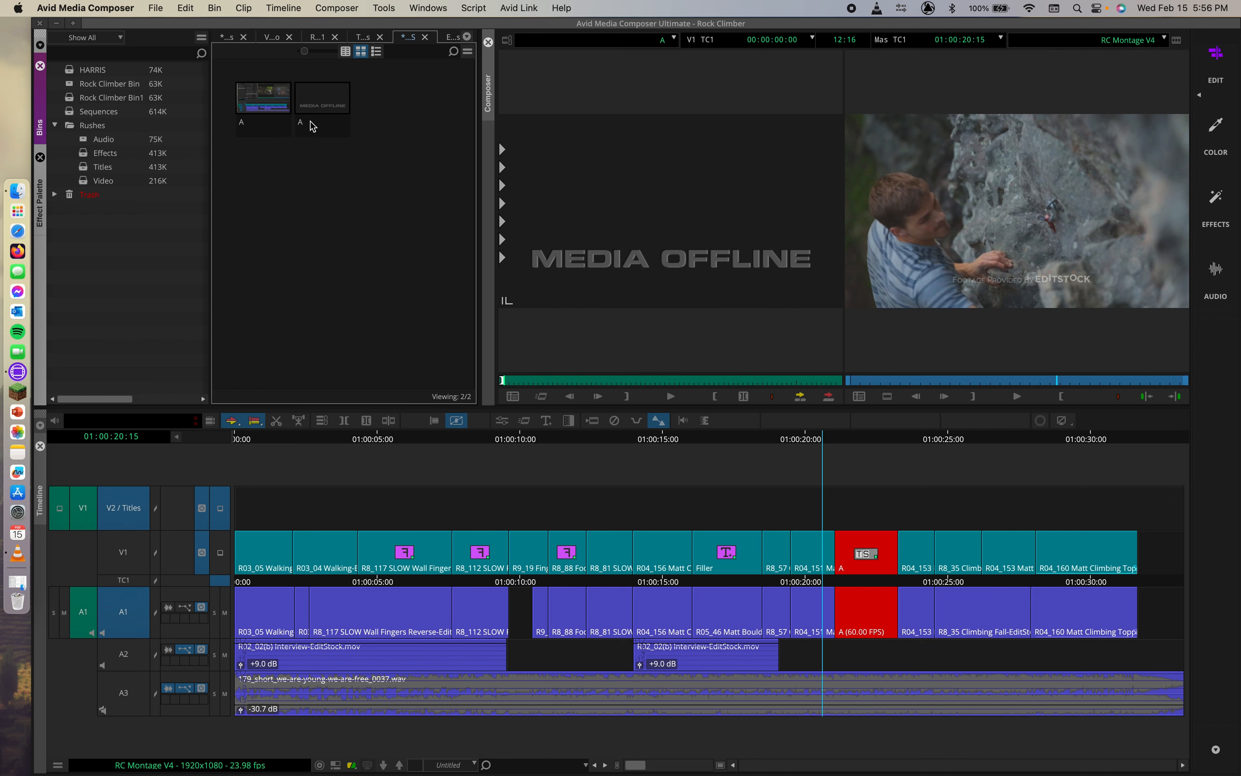
click(250, 97)
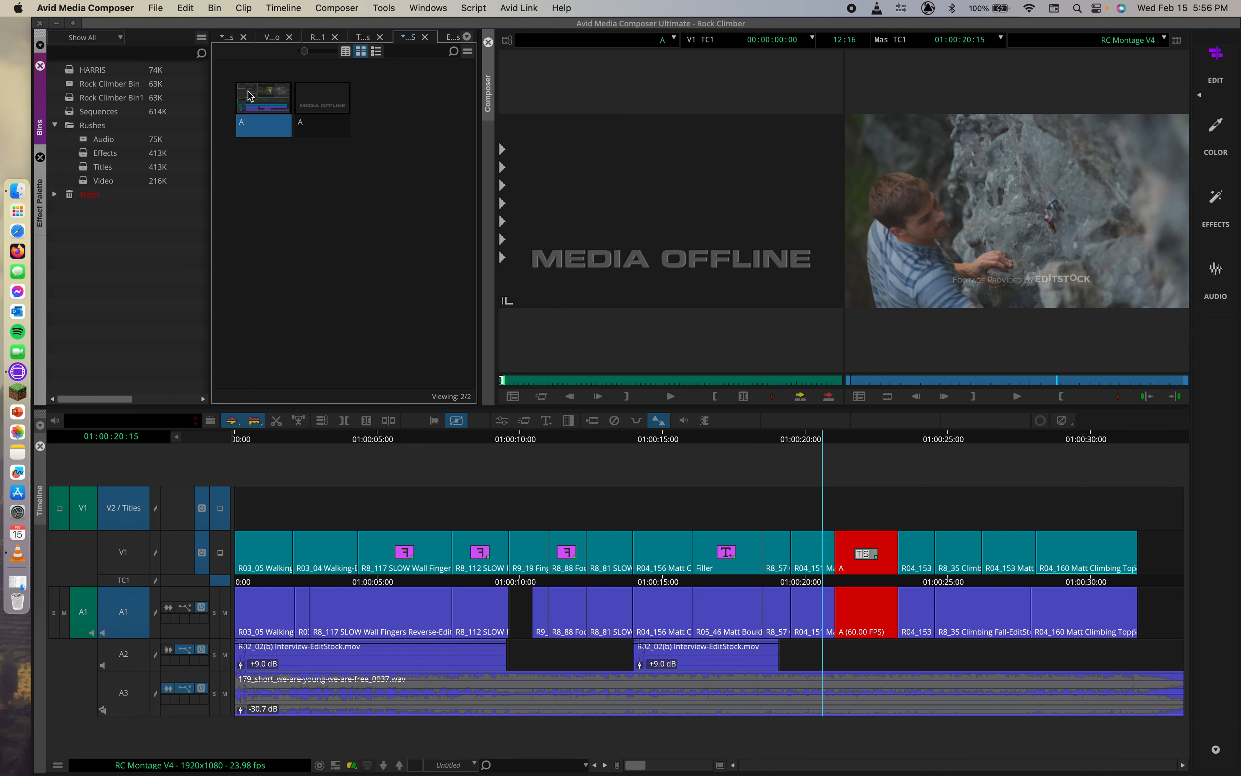
click(344, 53)
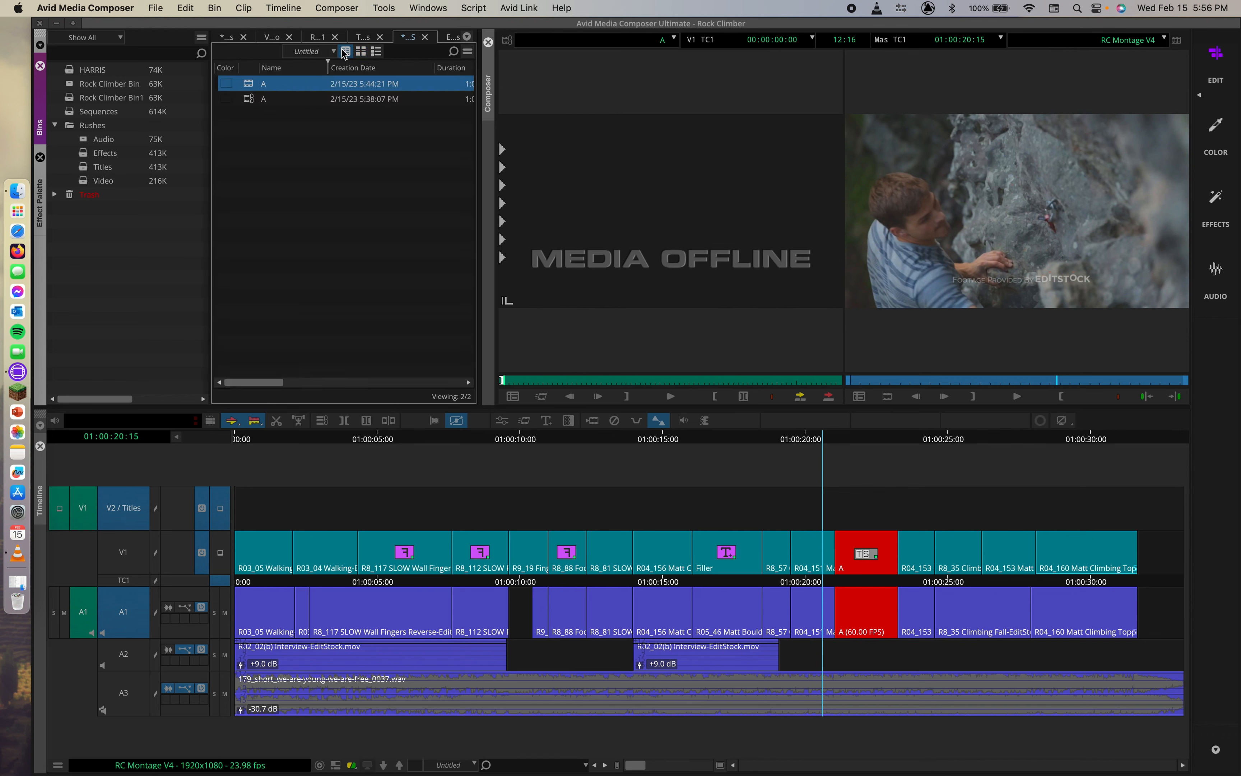
Step: Load the imported A clip into the source monitor and scrub through it, and load the linked A clip for comparison
double_click(248, 85)
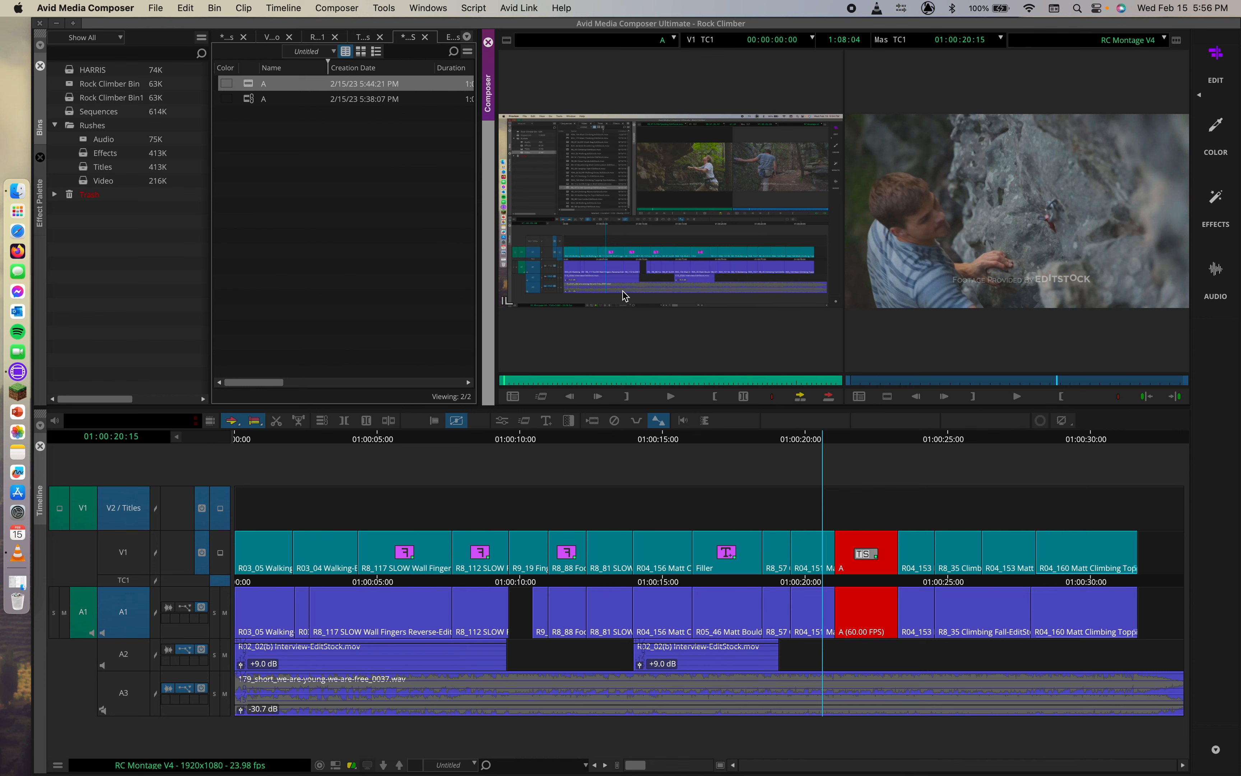
drag(529, 384, 791, 382)
click(643, 381)
double_click(248, 96)
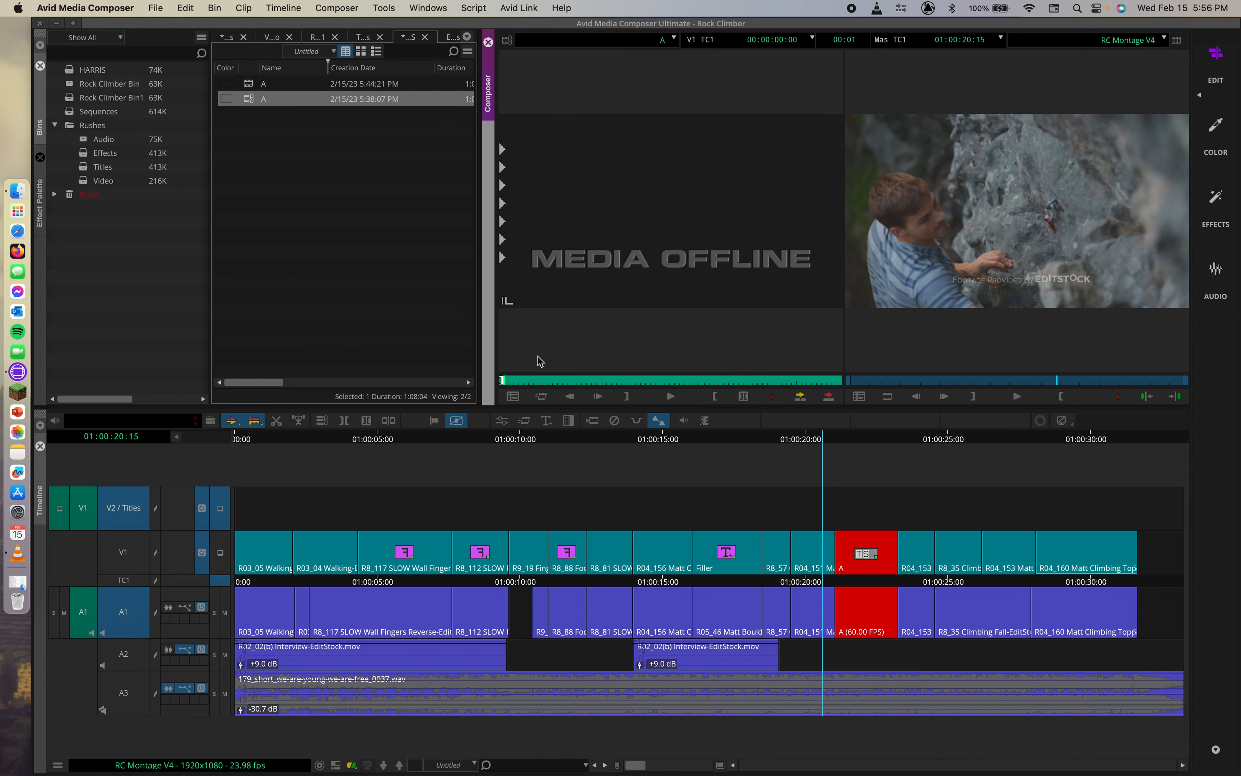
Step: Show the bin's clips in Frame view, enlarge the thumbnails, and load the linked A clip into the source monitor
click(360, 52)
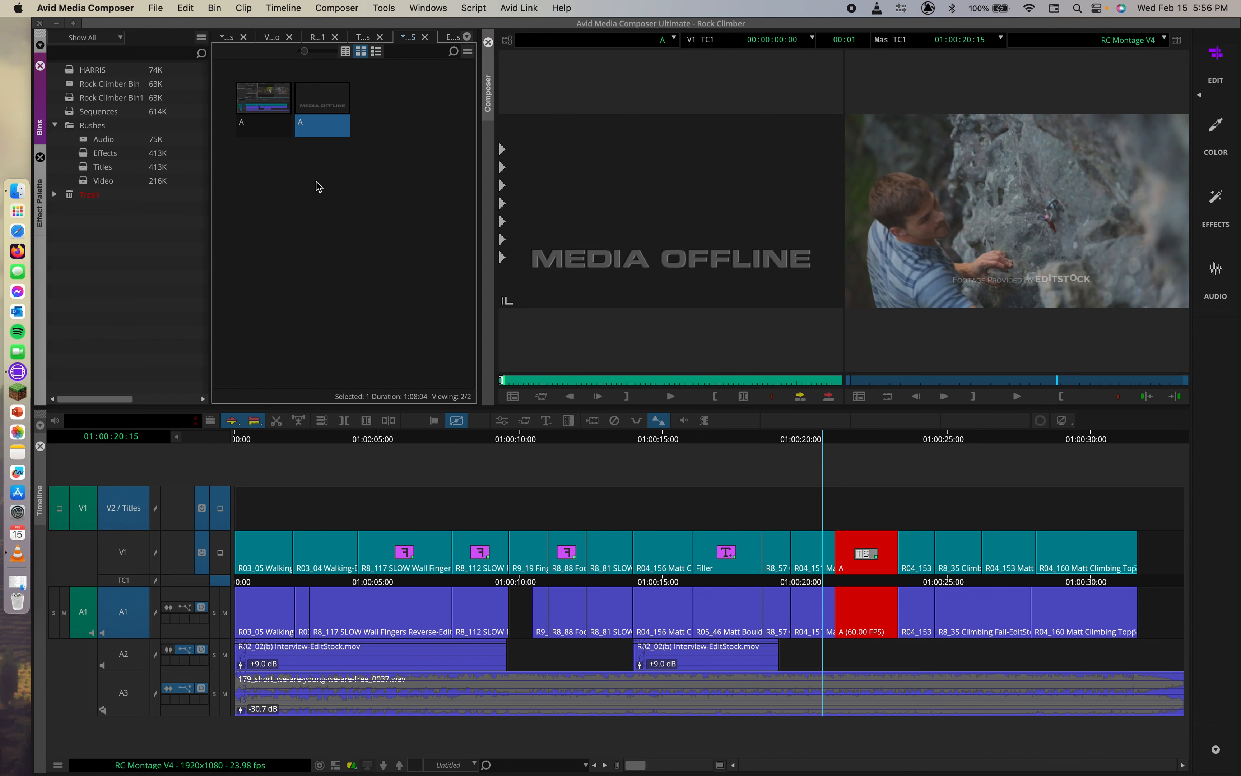
key(super+l)
key(super+l)
key(super+l)
key(super+l)
key(super+l)
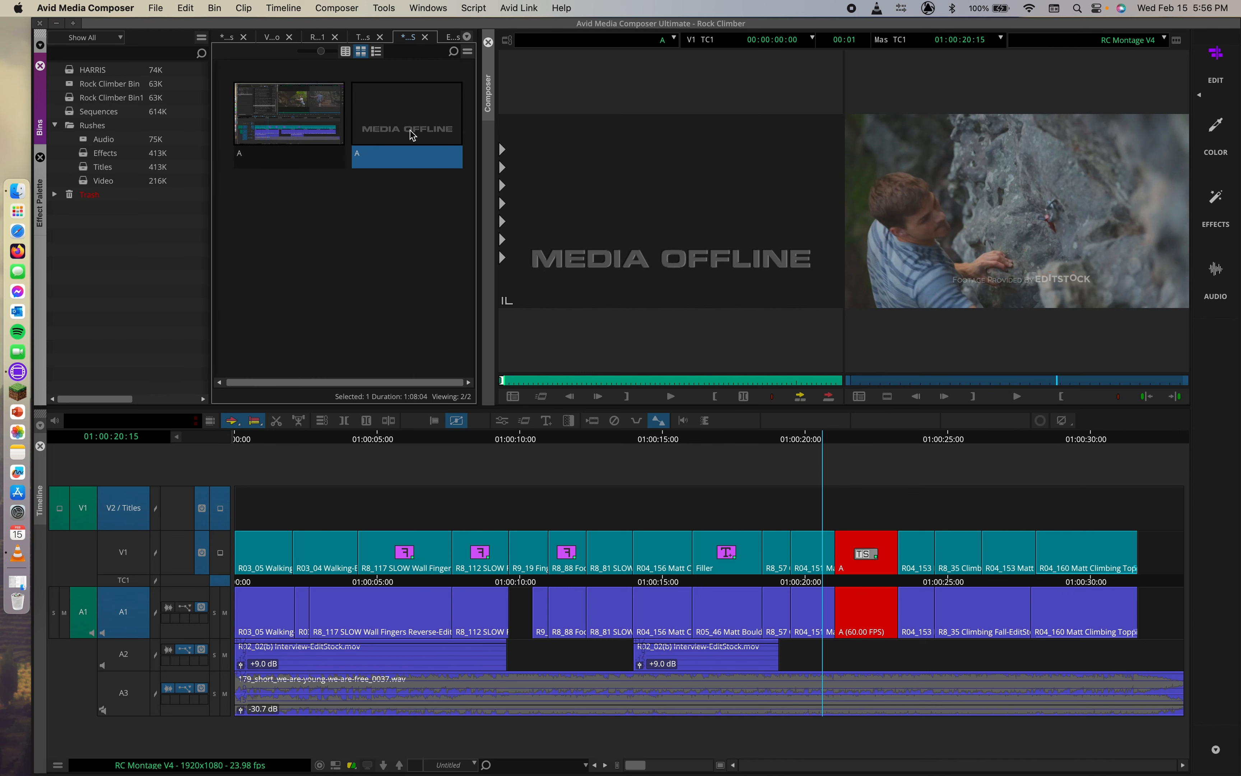
mouse_move(411, 134)
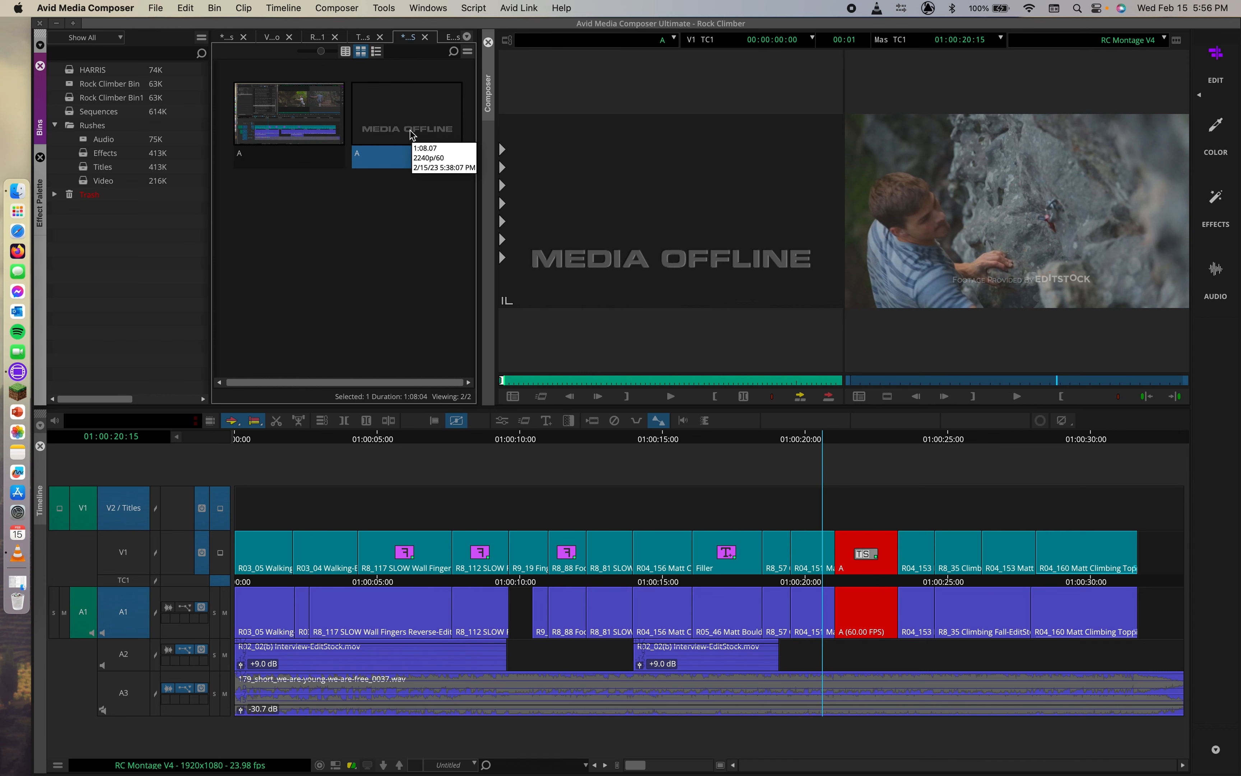
double_click(400, 135)
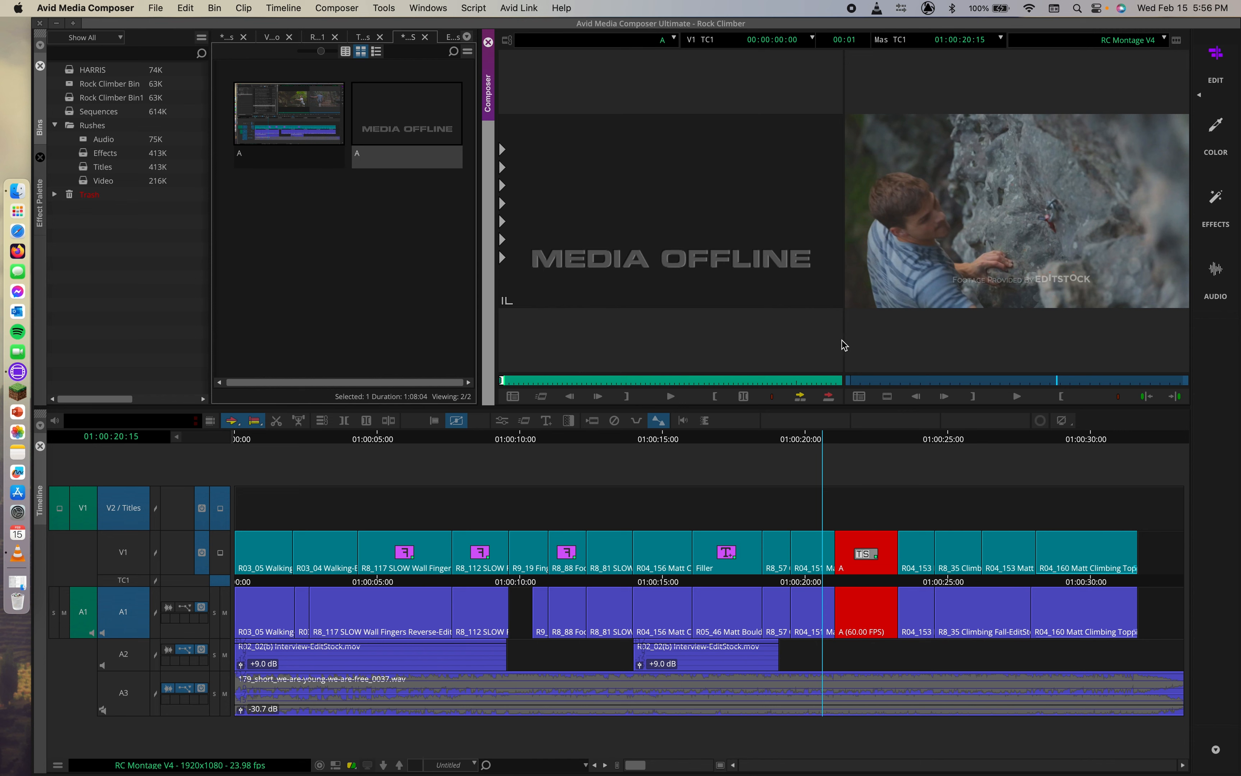
Step: Scrub through the A segment in the RC Montage V4 timeline to examine its media
click(861, 442)
drag(861, 443, 855, 442)
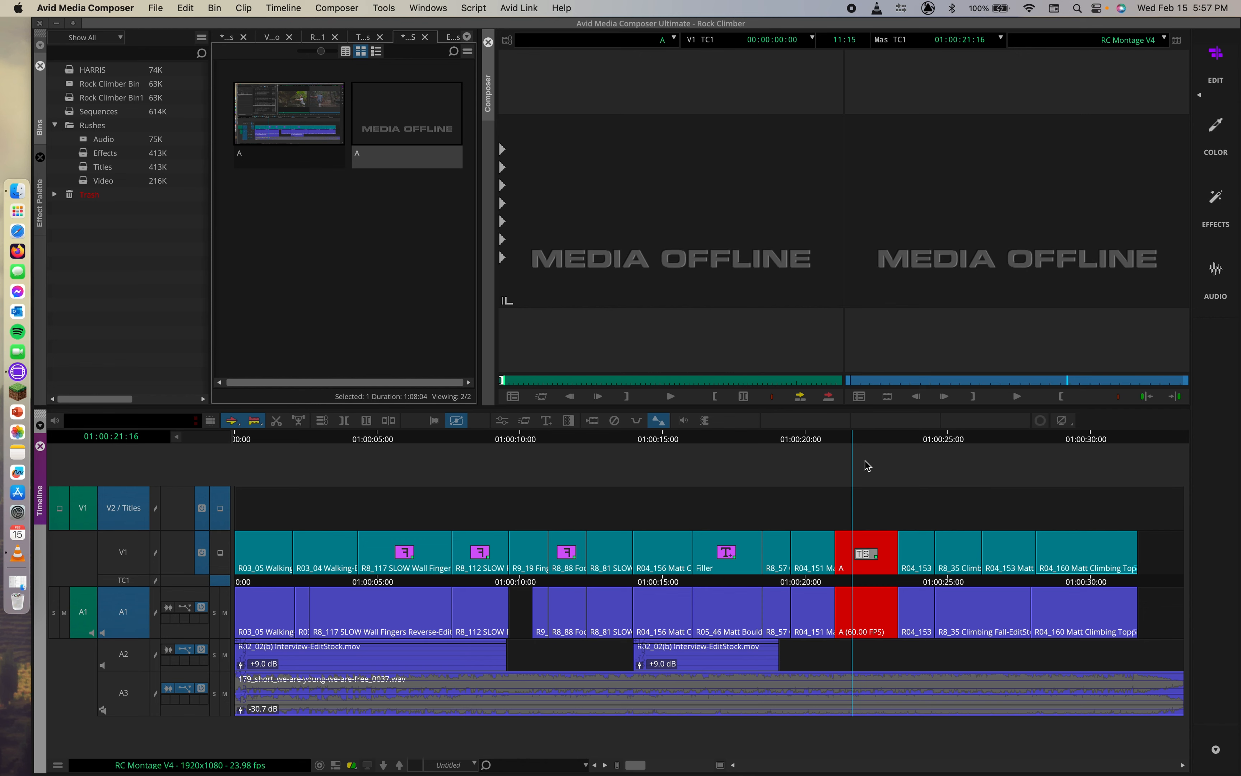
drag(866, 442, 855, 468)
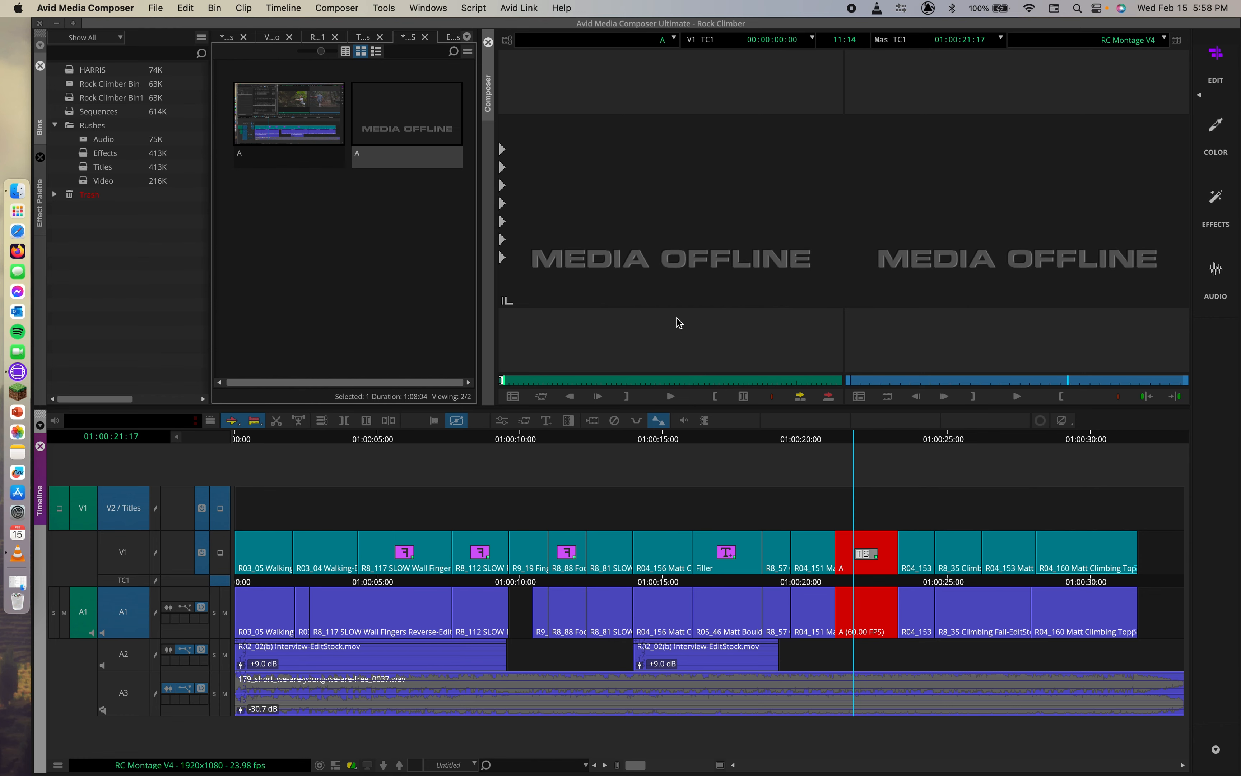
Step: Switch to the desktop, locate video file A inside the Tutorial folder, and close the folder window
key(ctrl+Right)
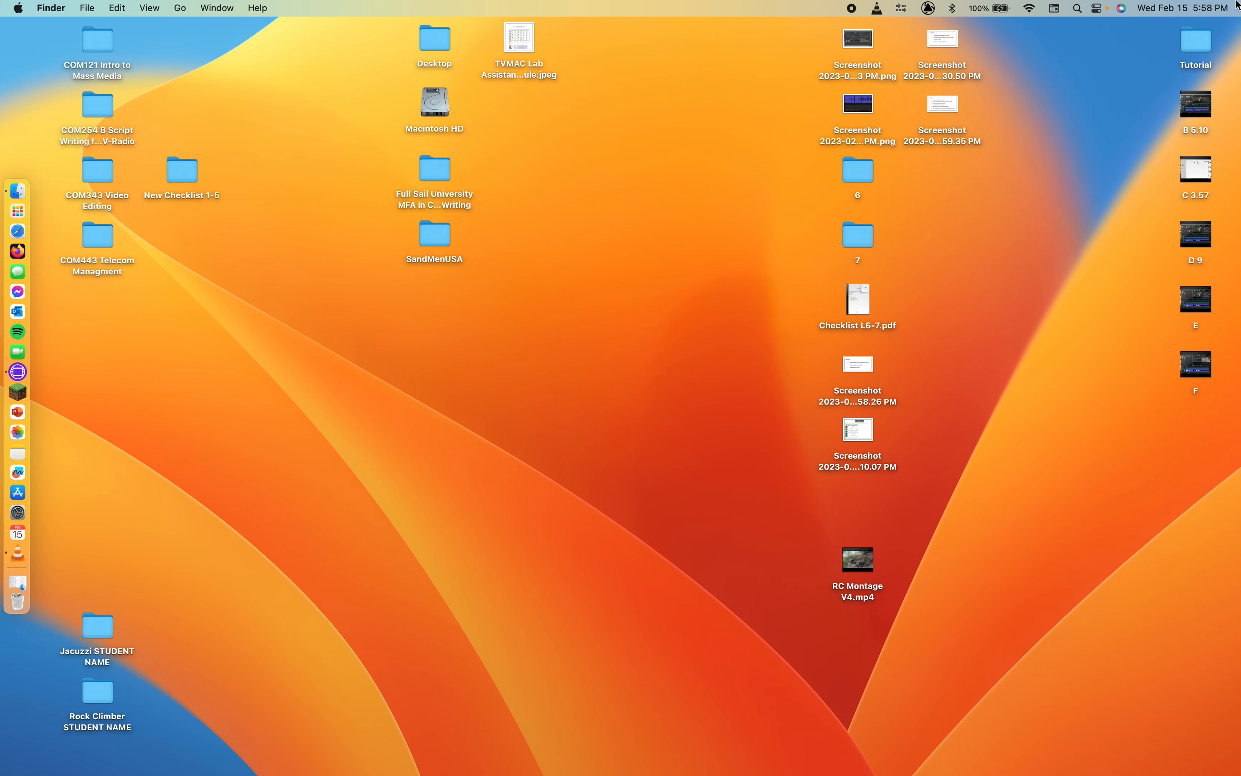
drag(1160, 109, 1217, 411)
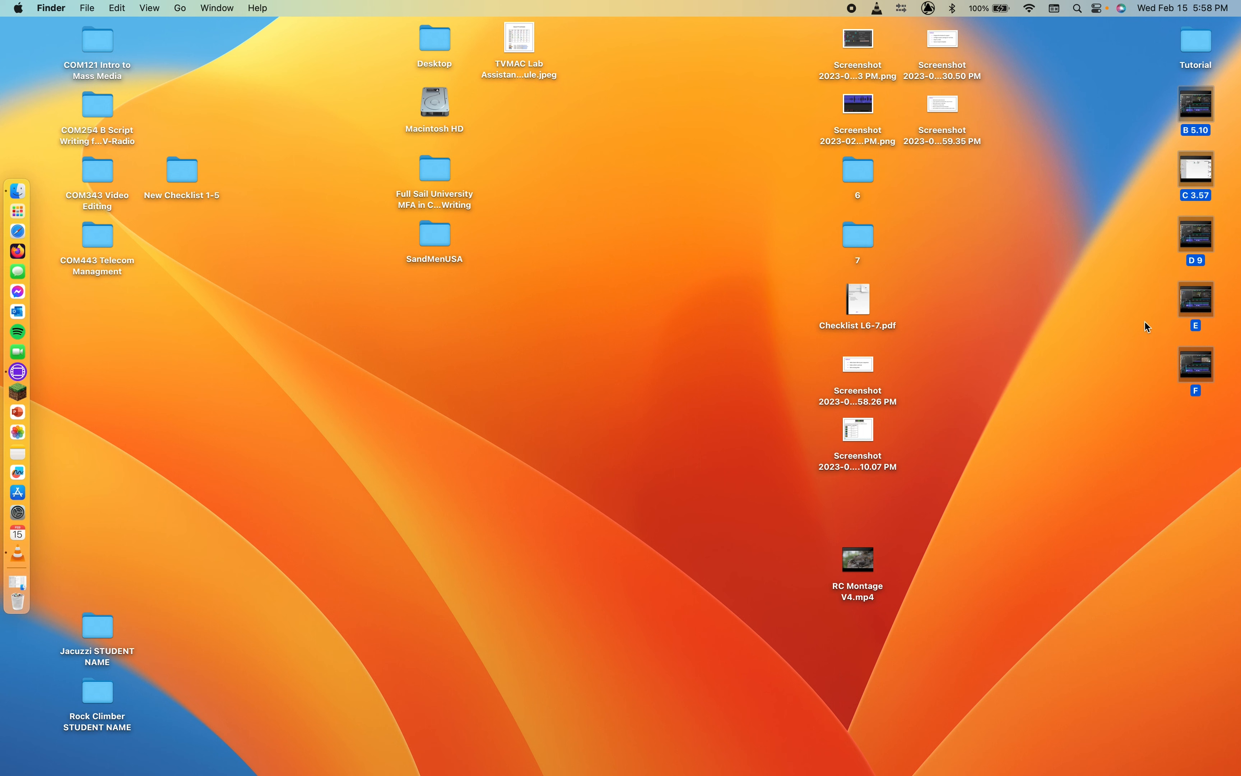
double_click(1197, 45)
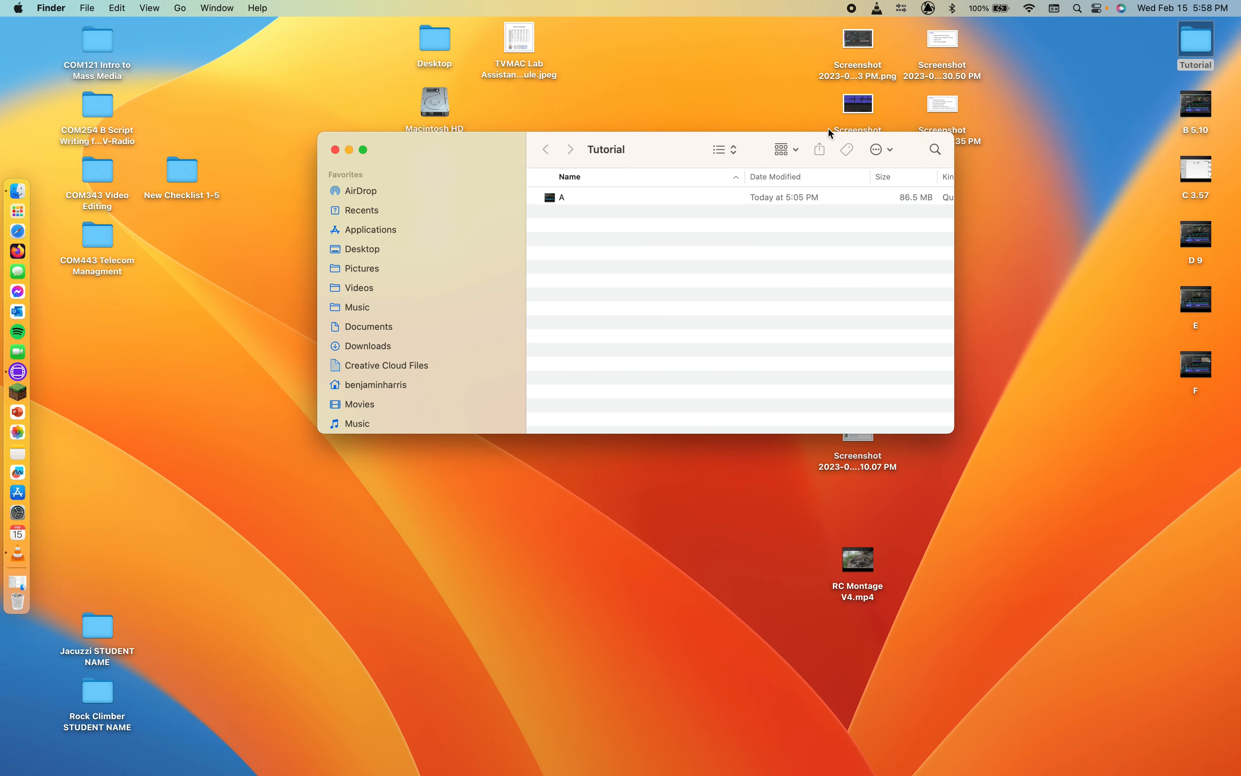
click(706, 197)
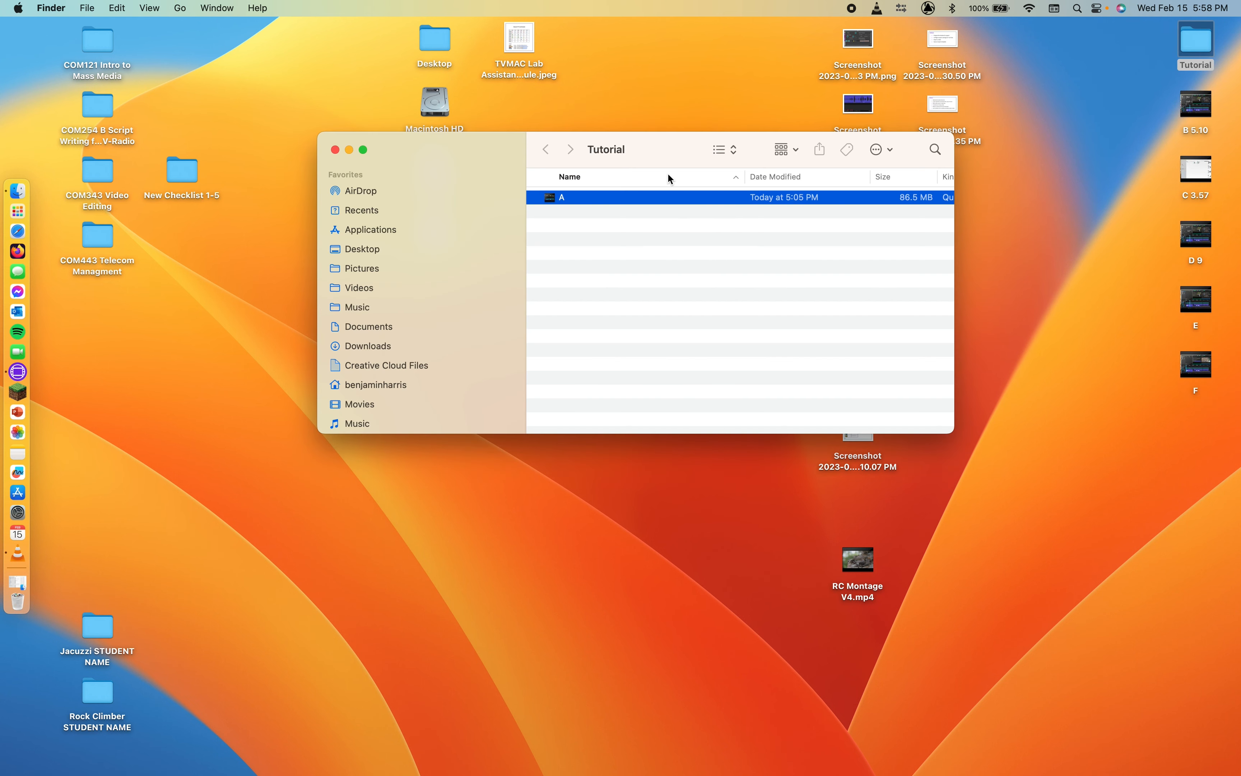
click(596, 302)
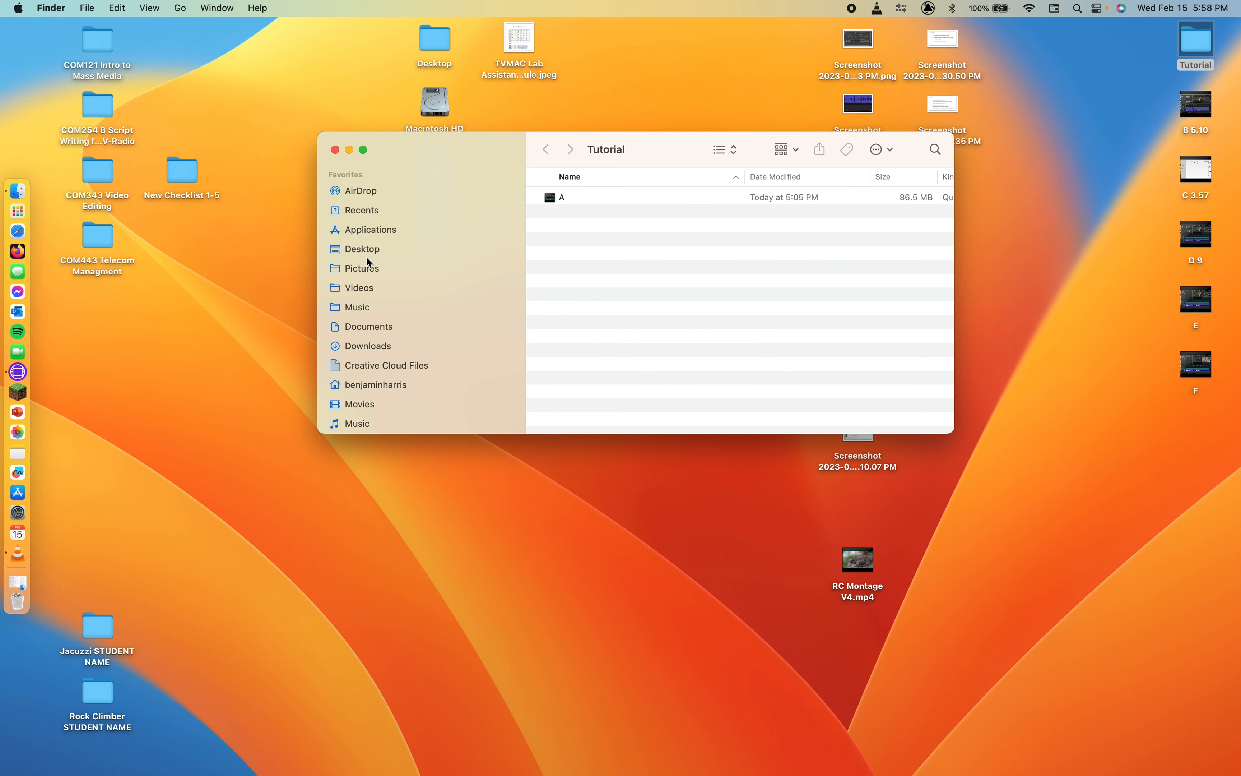
click(335, 149)
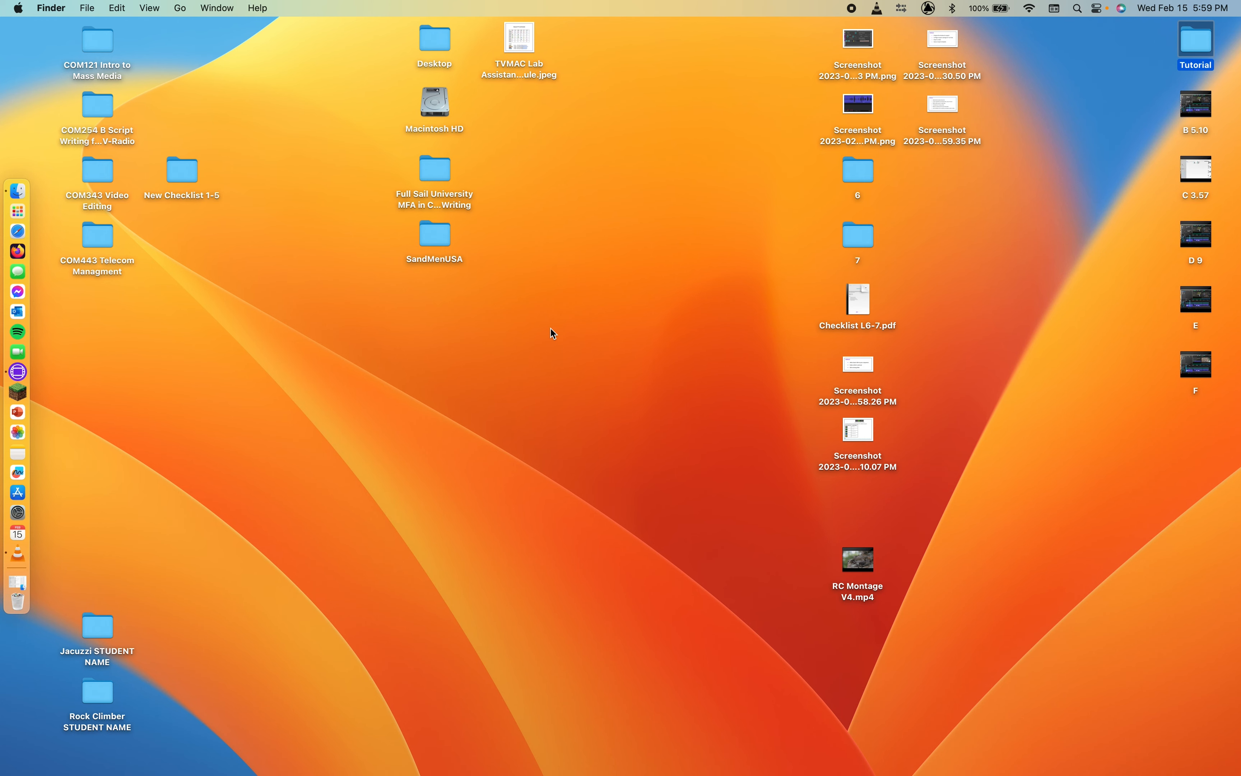
Step: Reopen the Tutorial folder on the desktop and select video file A, and scrub the A segment in Media Composer
key(ctrl+Left)
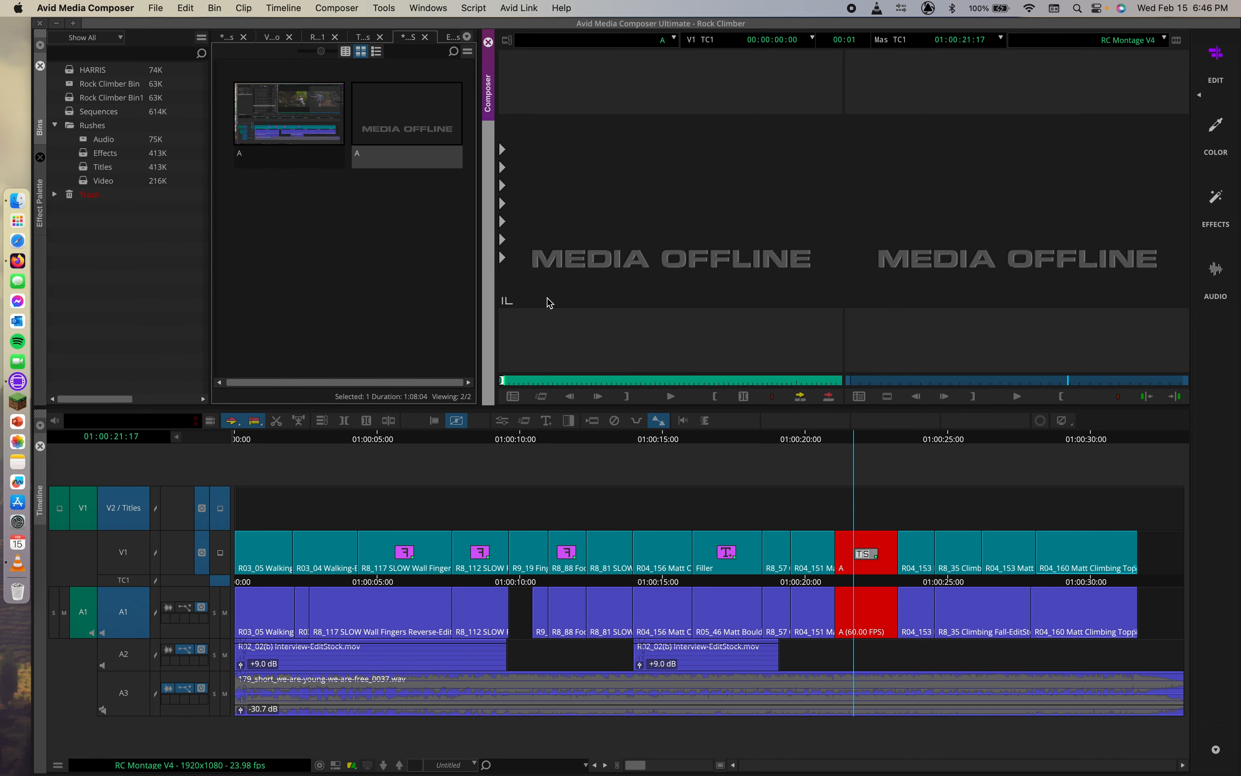
key(ctrl+Right)
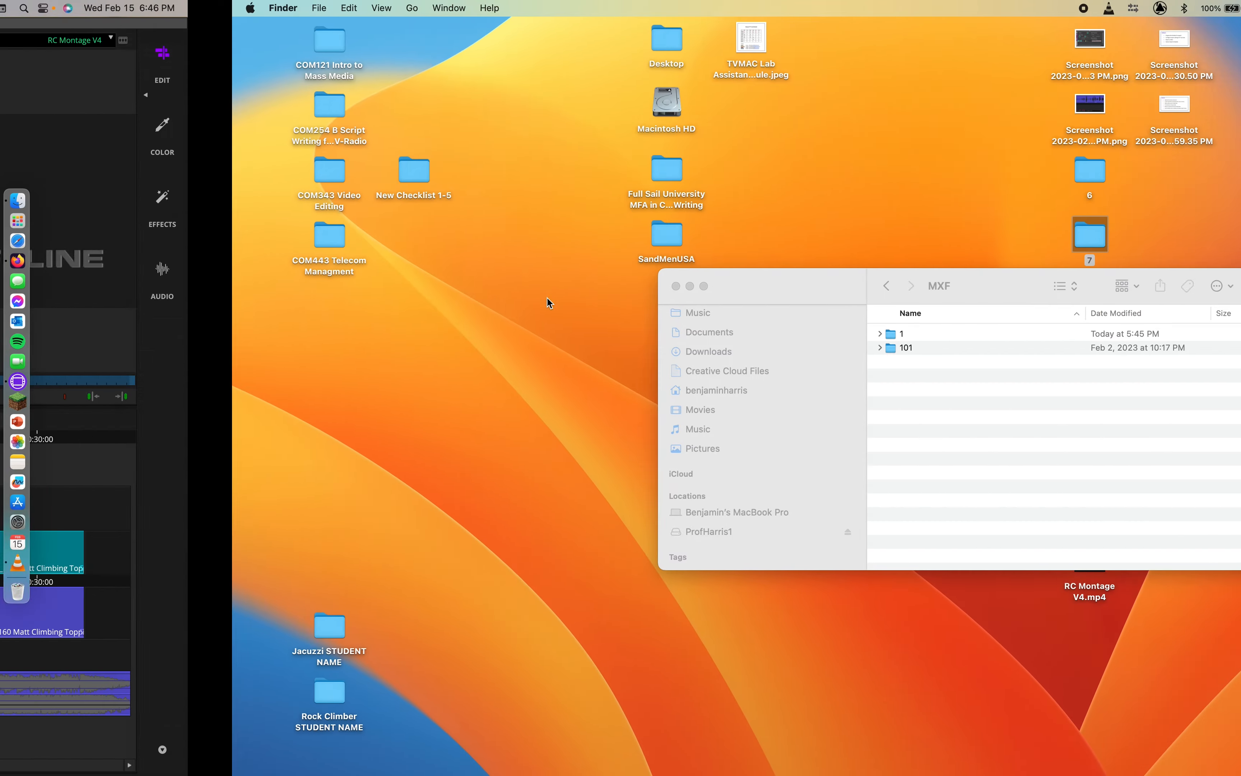
double_click(1196, 41)
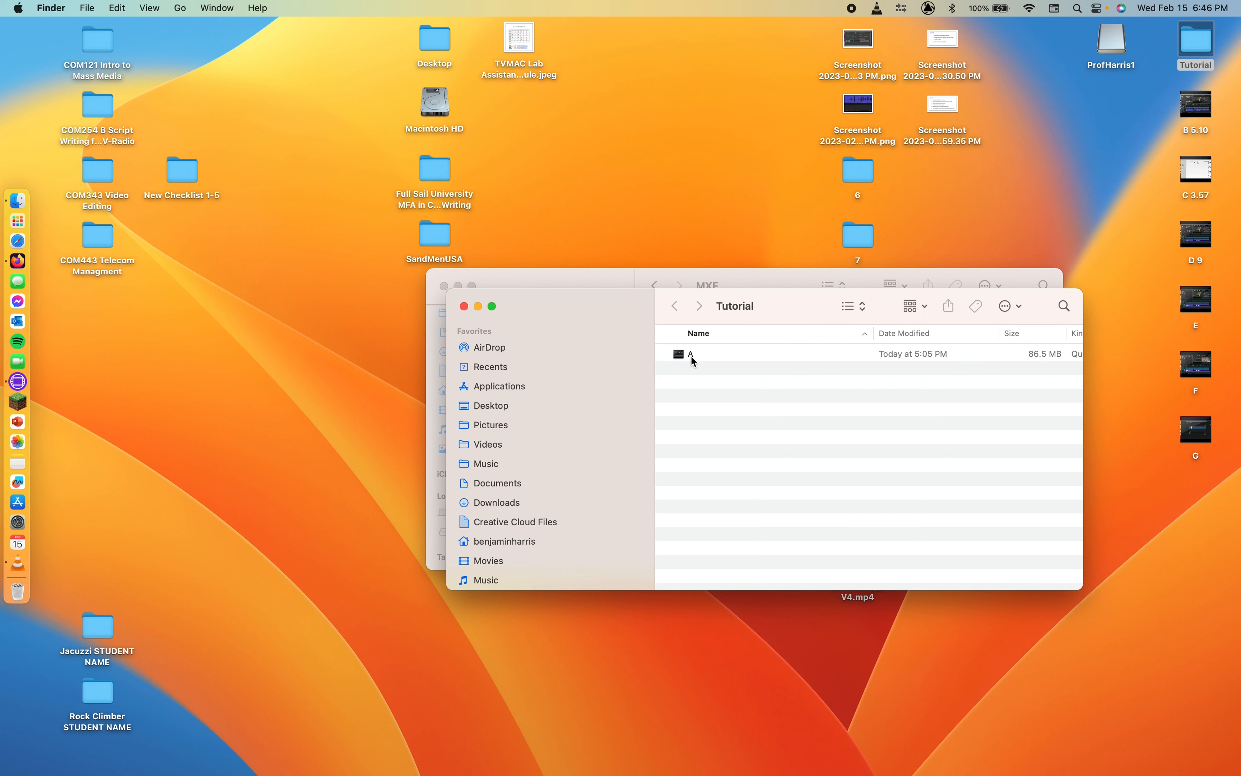
click(680, 353)
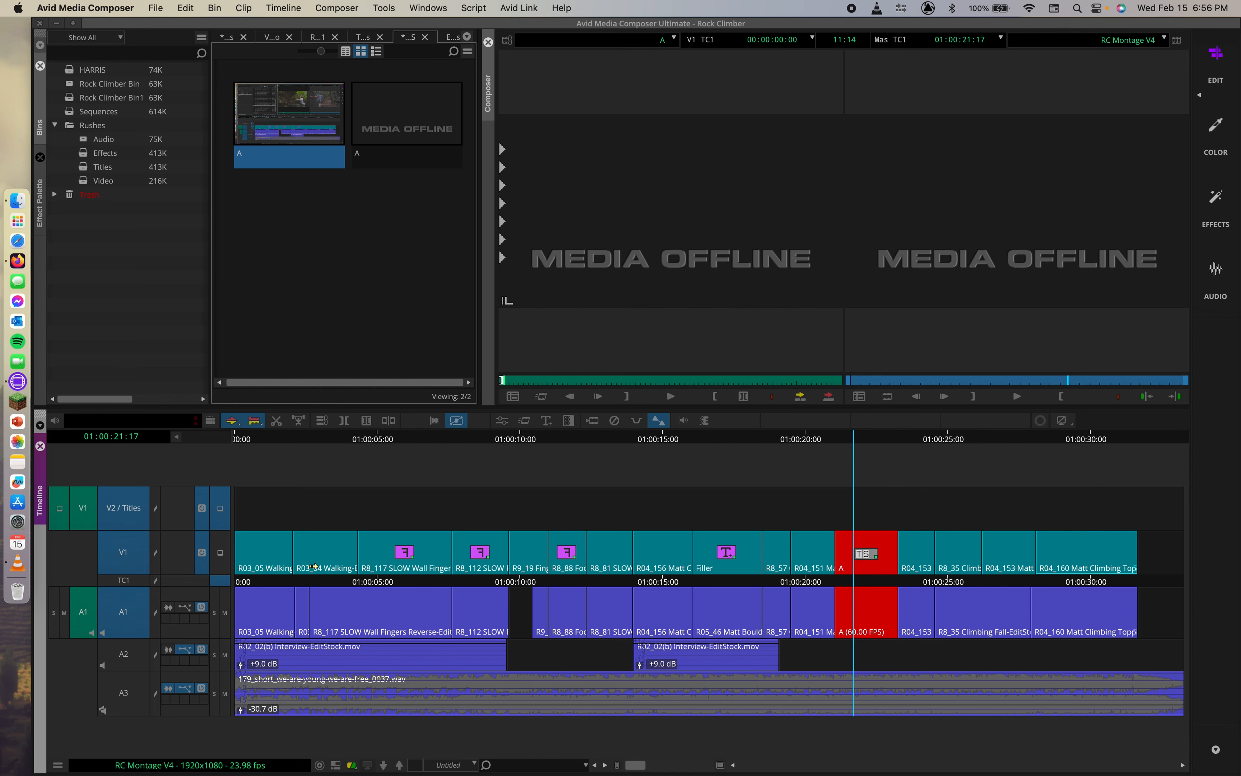
mouse_move(805, 437)
mouse_down()
mouse_move(780, 438)
mouse_move(886, 438)
mouse_move(814, 438)
mouse_up()
click(858, 445)
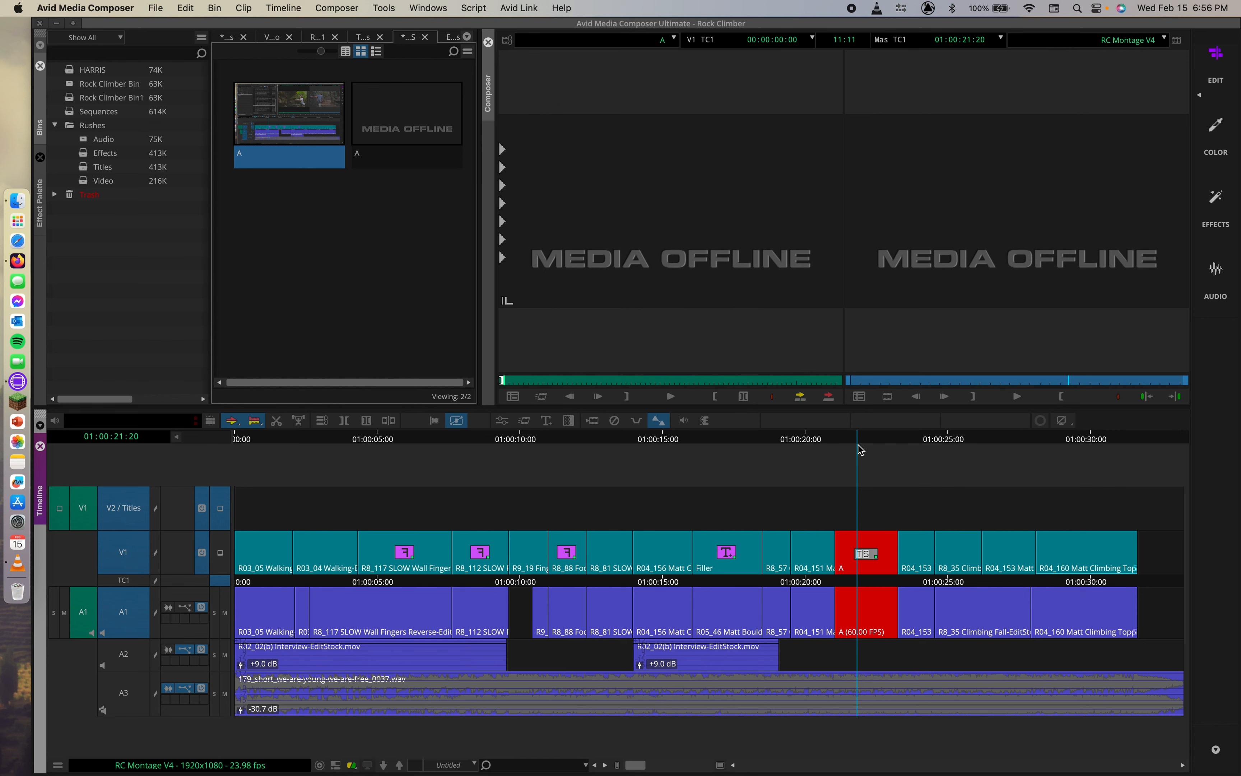
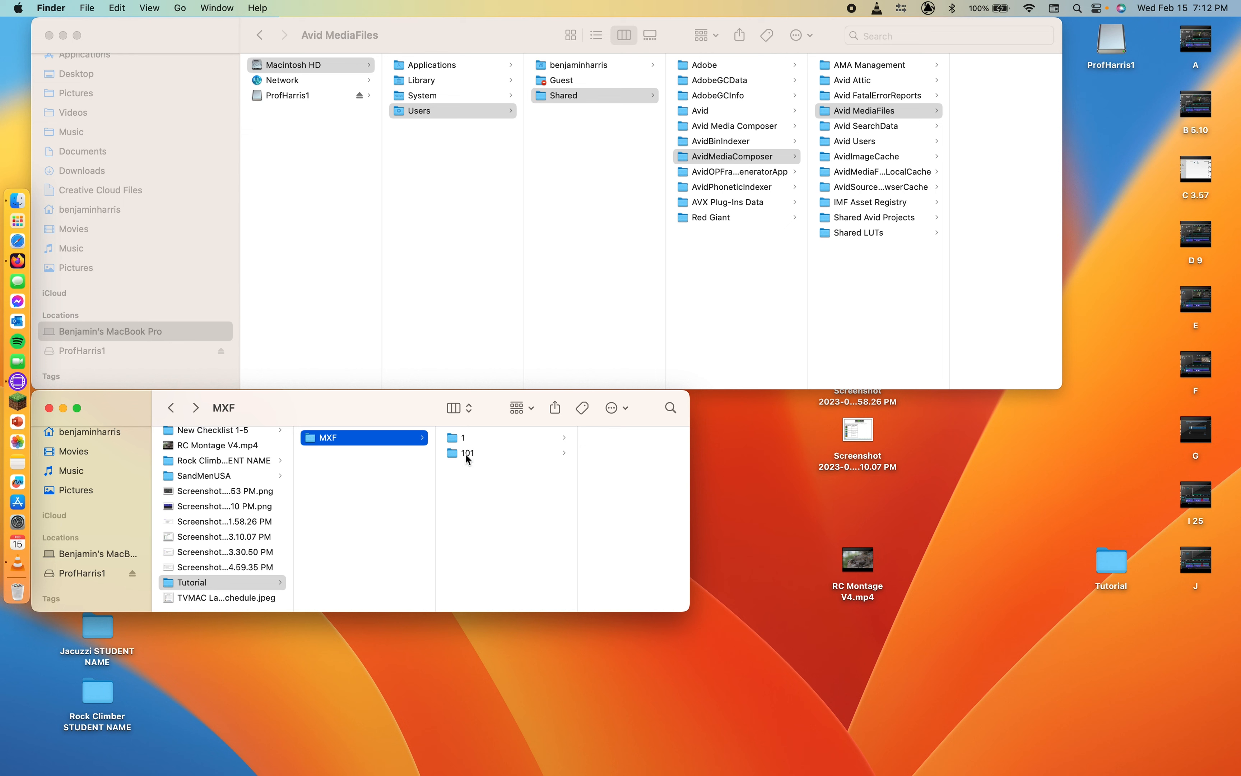
Step: Examine the Avid MediaFiles folder on Macintosh HD and the Avid MediaFiles folder on the external drive
click(930, 111)
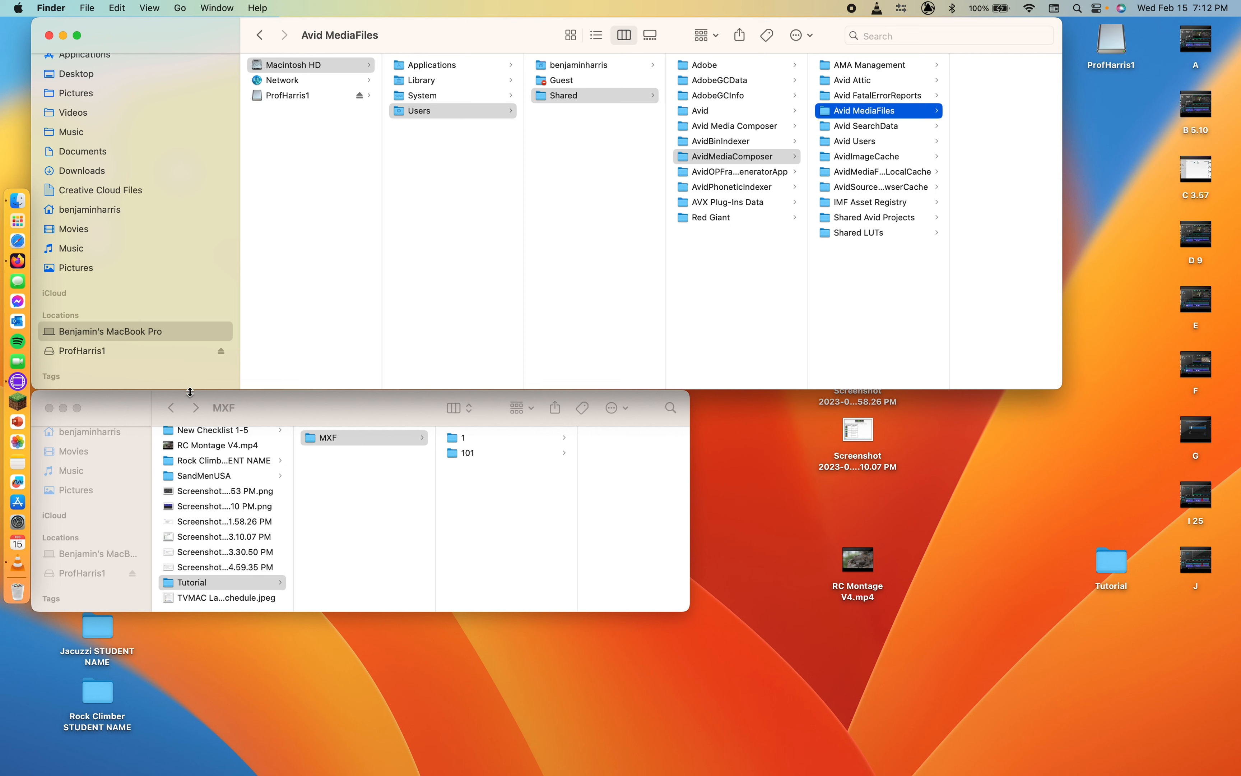
click(65, 581)
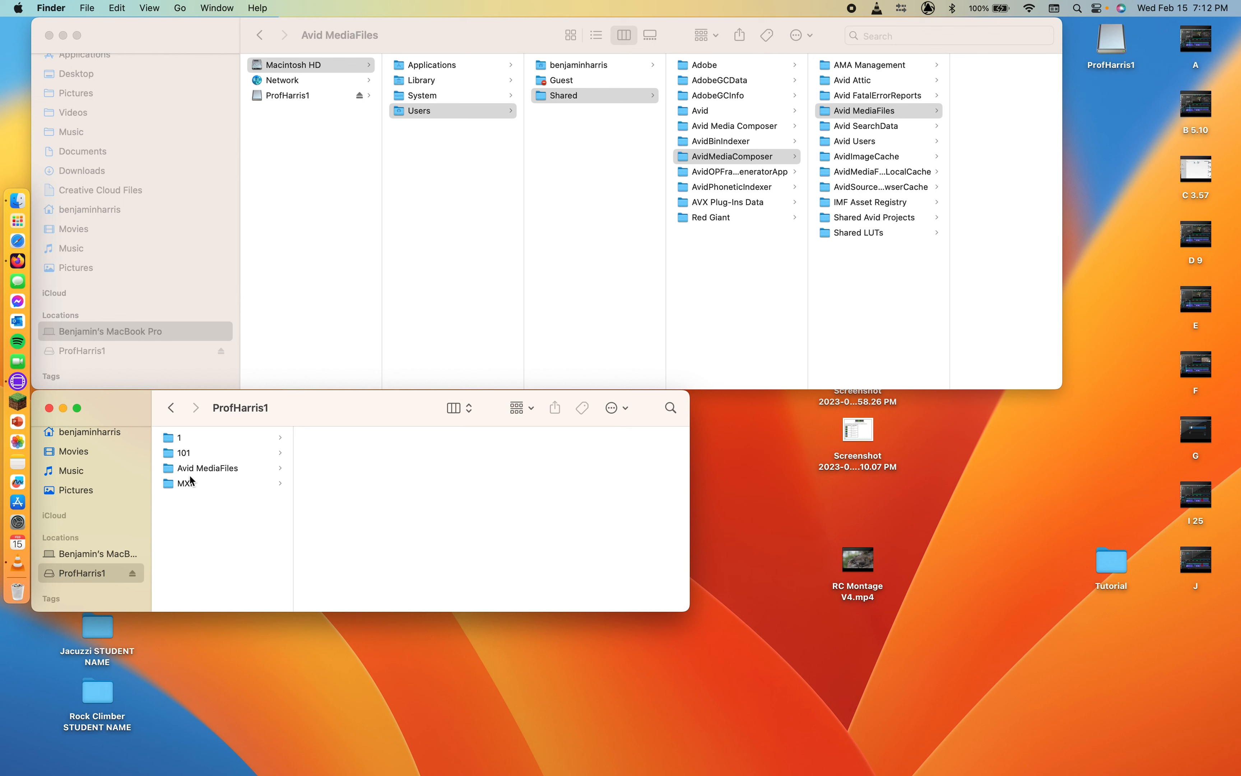
click(201, 471)
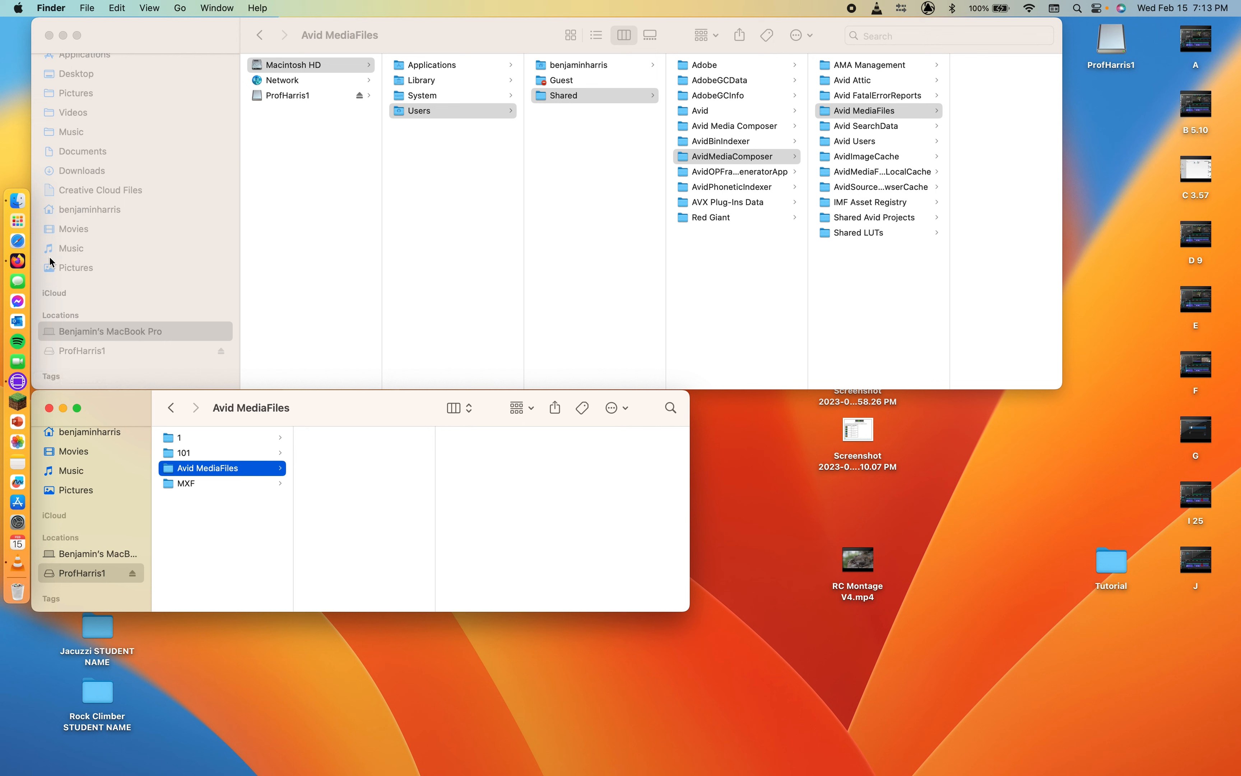
Step: Switch to Media Composer, open the Video bin in frame view, and look through its clips
click(17, 382)
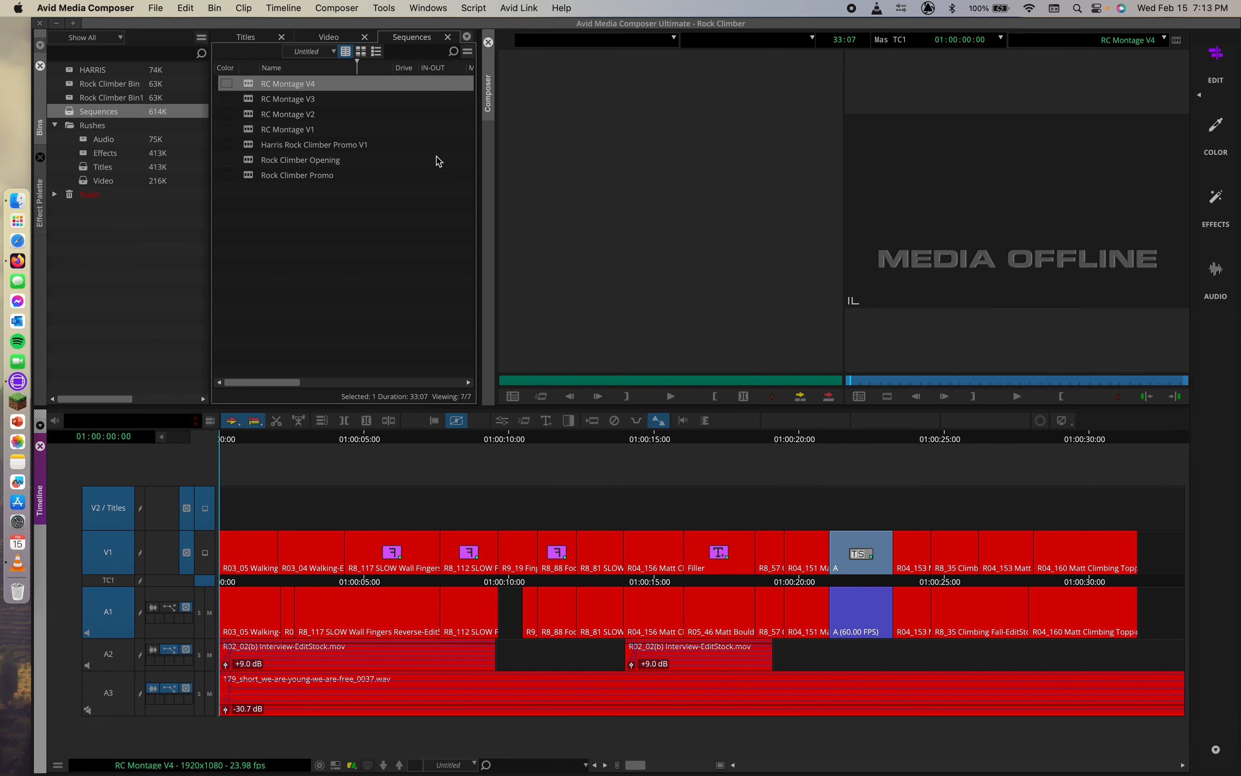
double_click(83, 179)
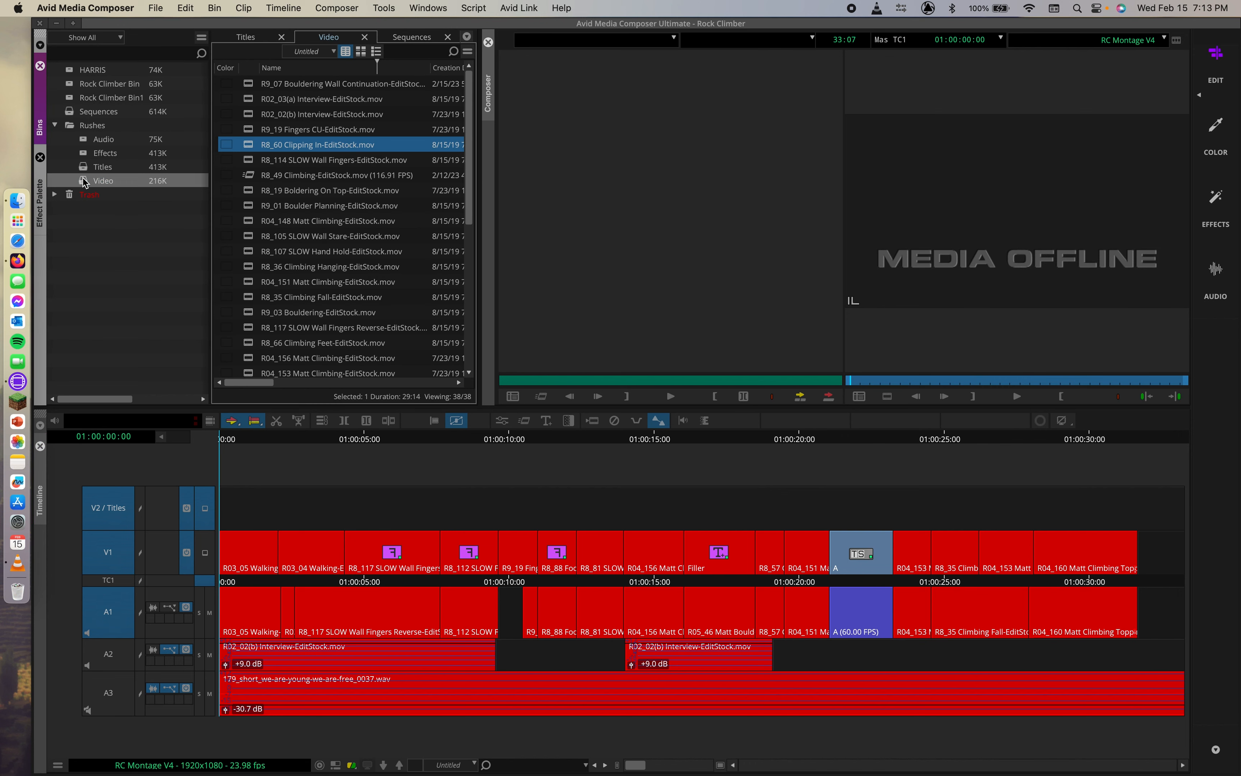
click(357, 54)
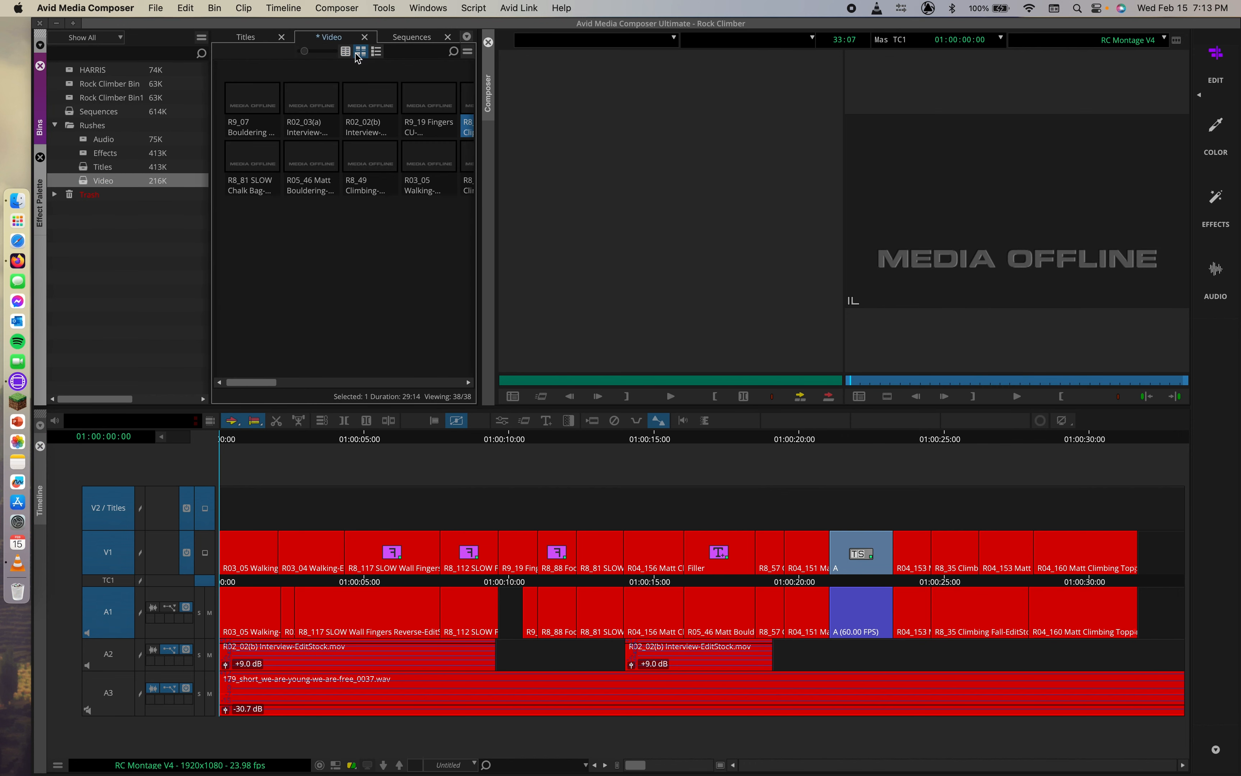
scroll(431, 208, left, 5)
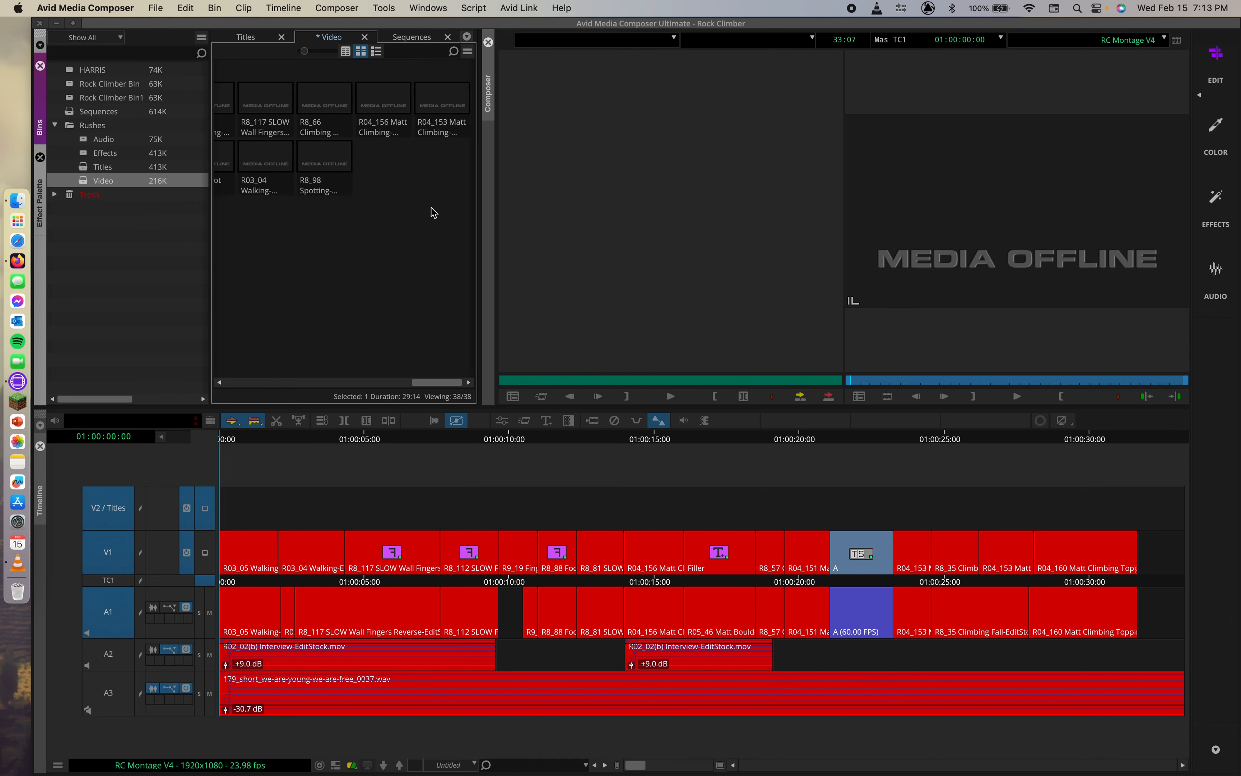
scroll(432, 208, left, 3)
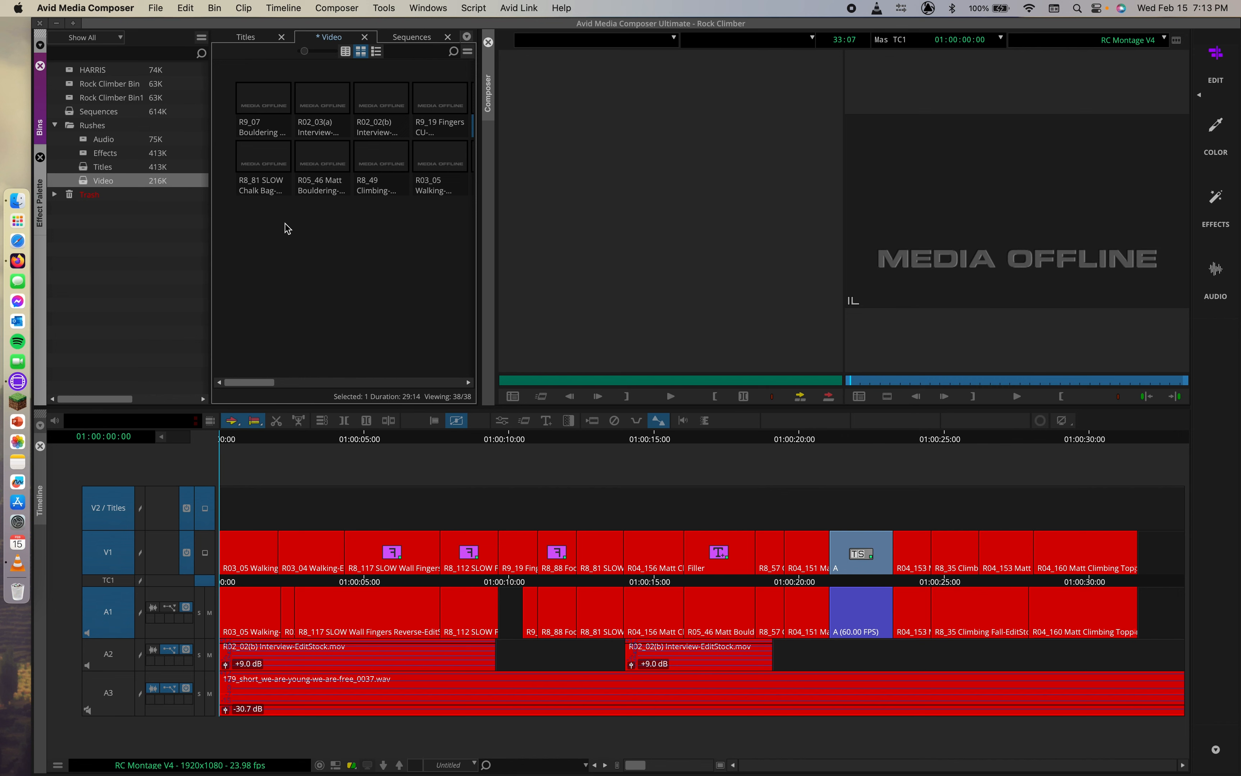
Step: Select all offline items in the Video bin
click(468, 53)
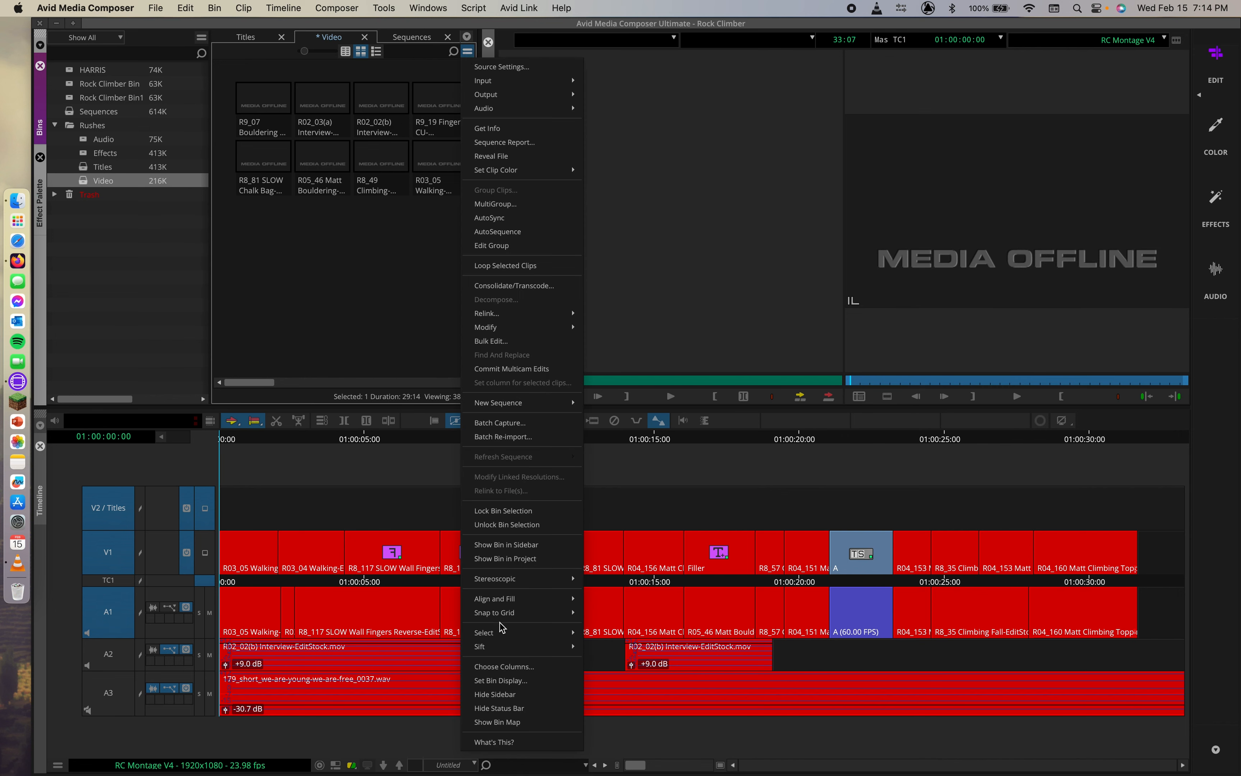
mouse_move(494, 638)
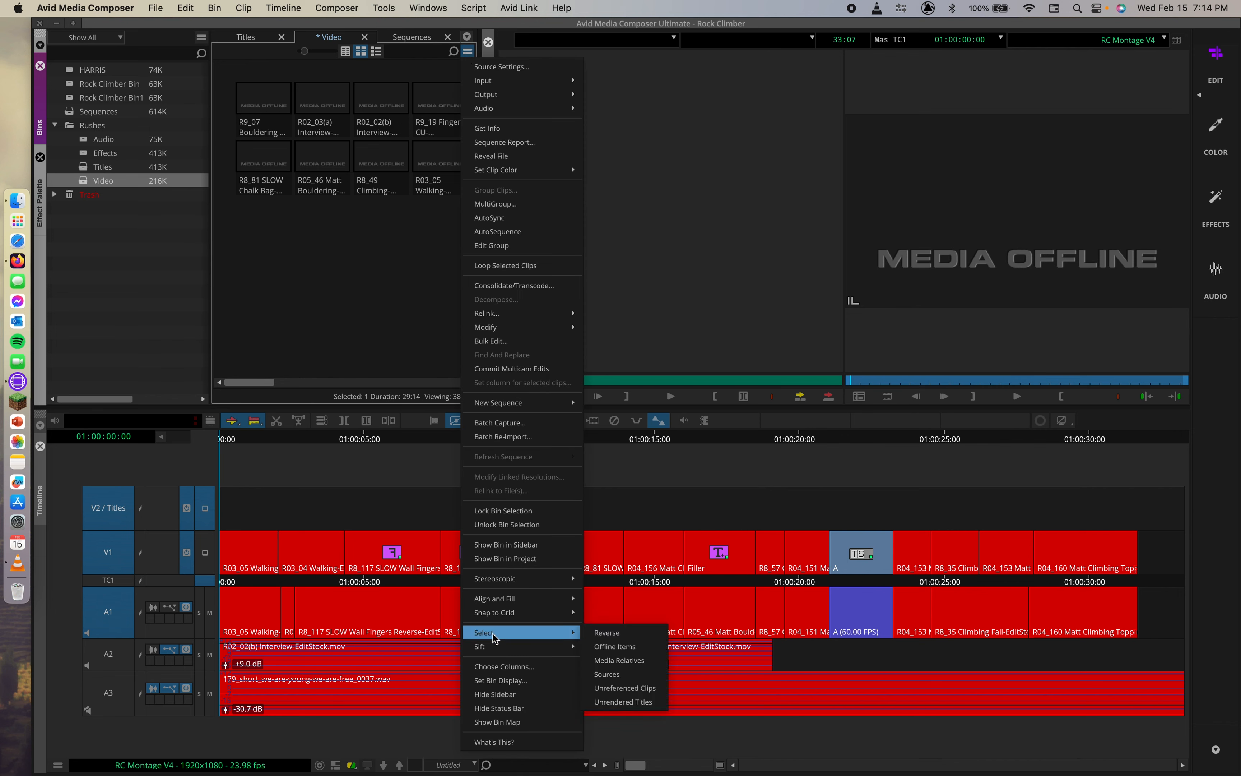
click(614, 646)
scroll(315, 305, right, 5)
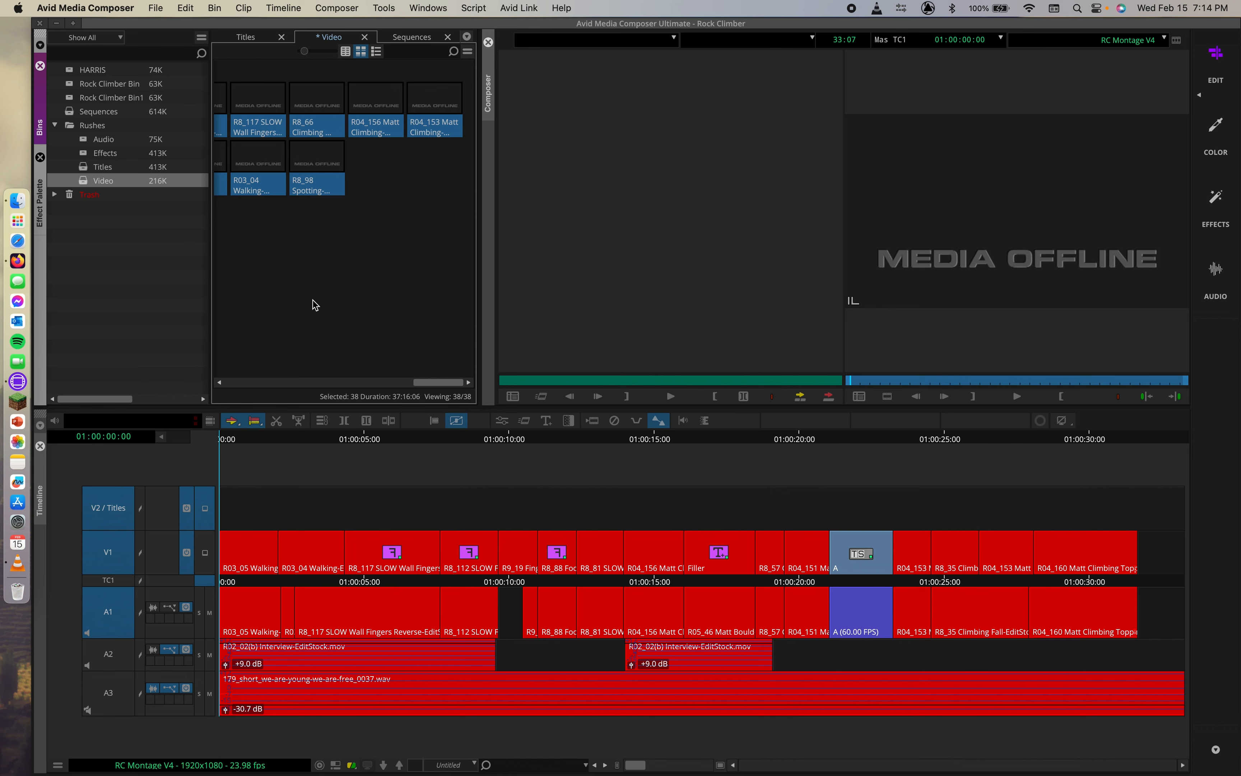
Step: Open Relink for managed media on the selected clips, keep All Available Drives, and enable relinking of selected master clips
click(467, 51)
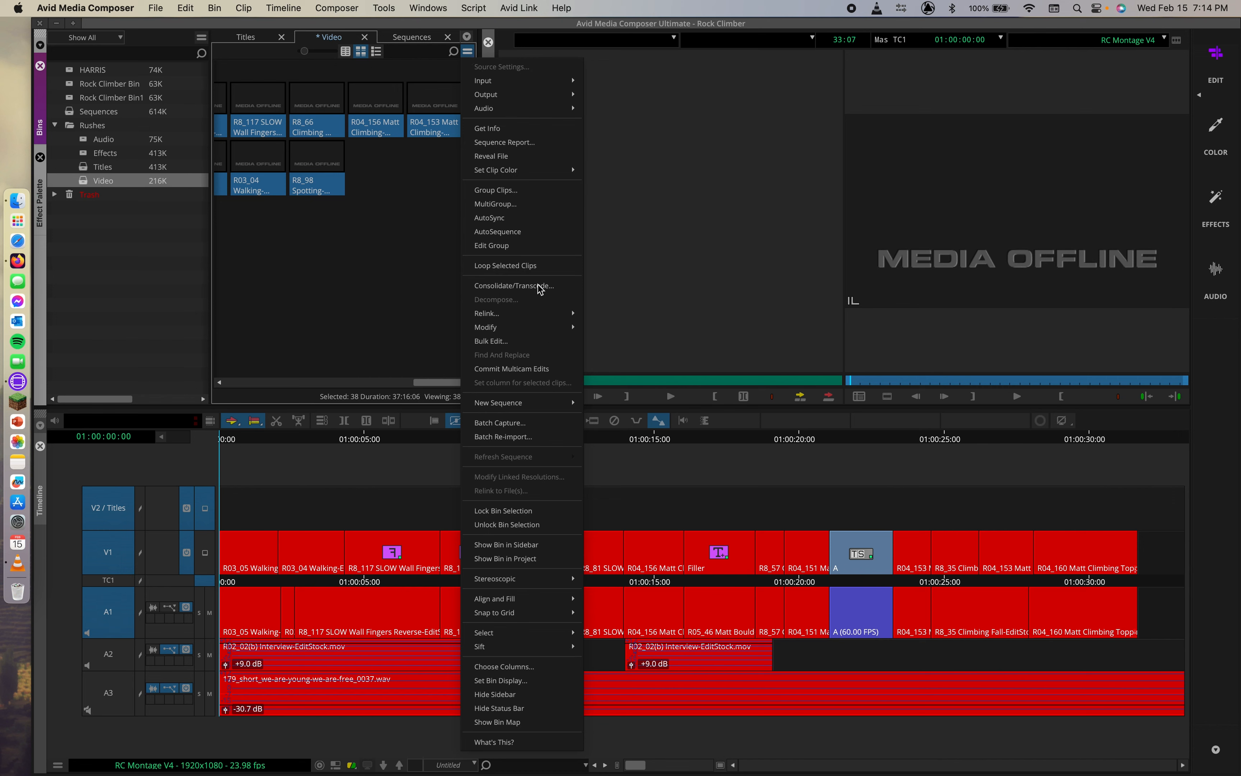
mouse_move(522, 320)
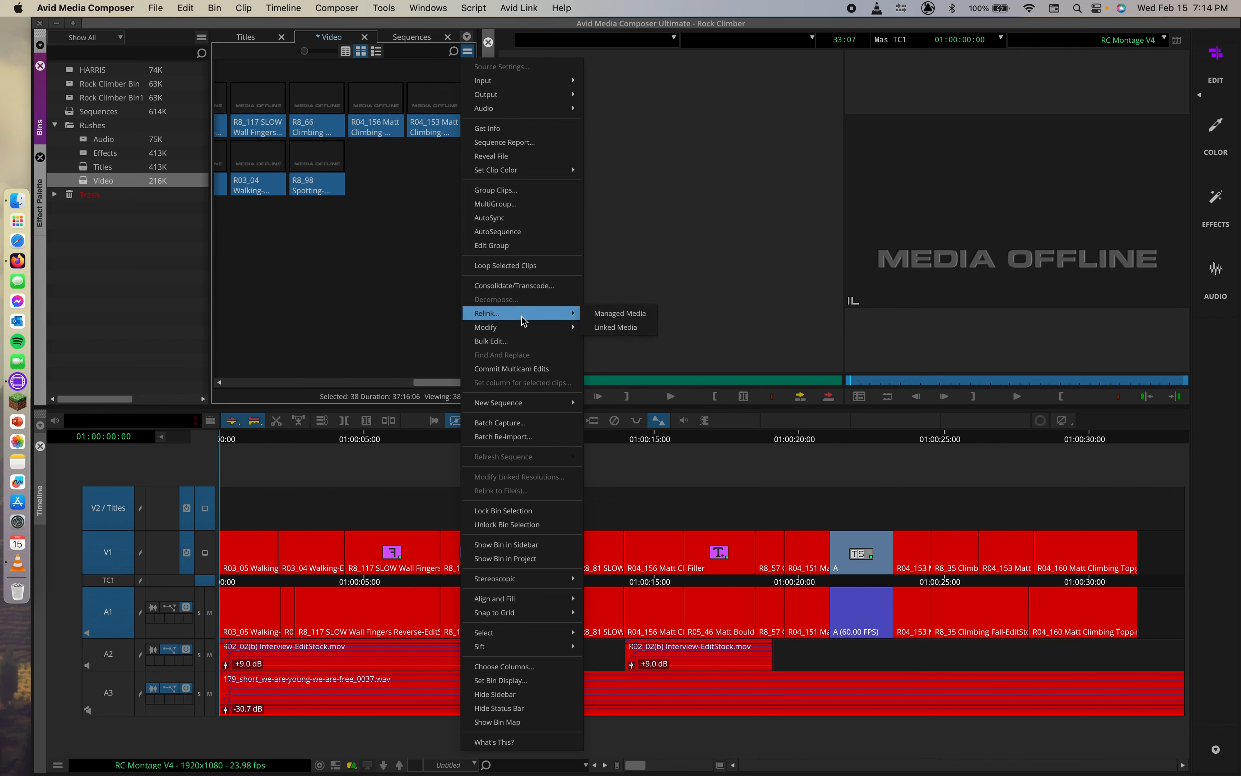
click(611, 317)
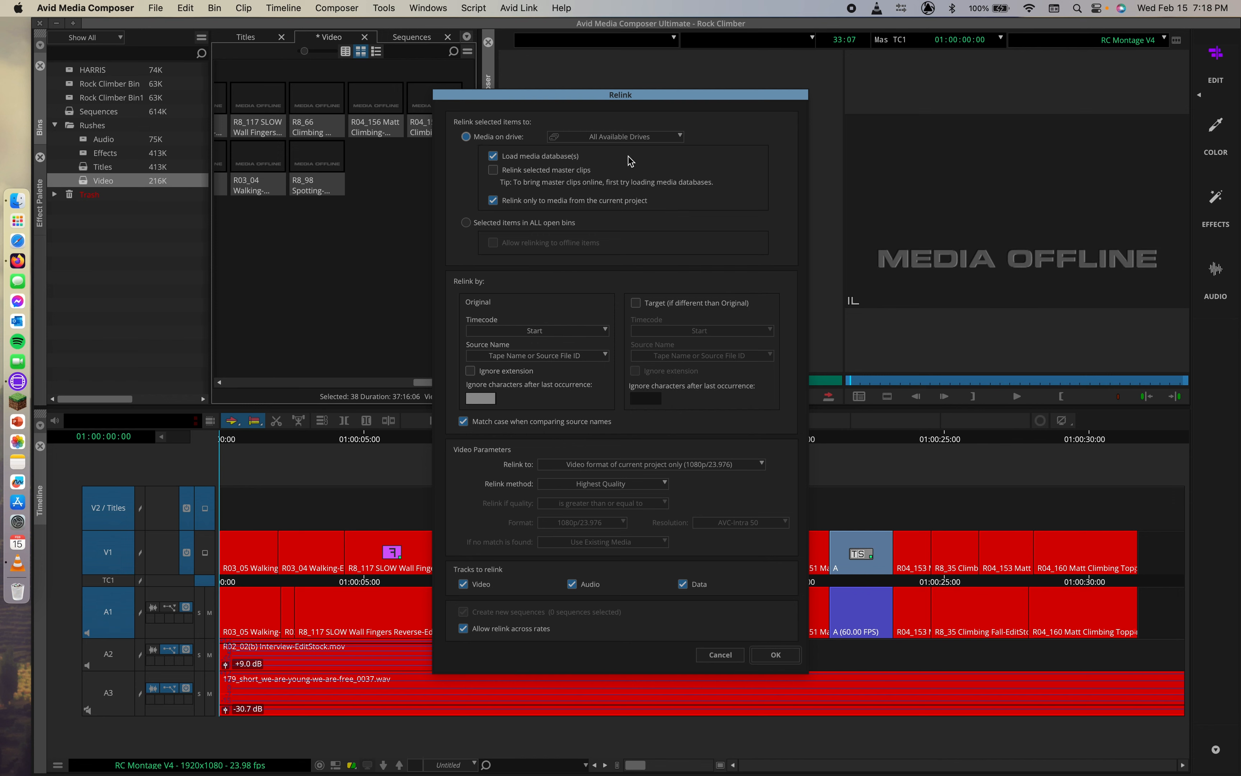
click(680, 136)
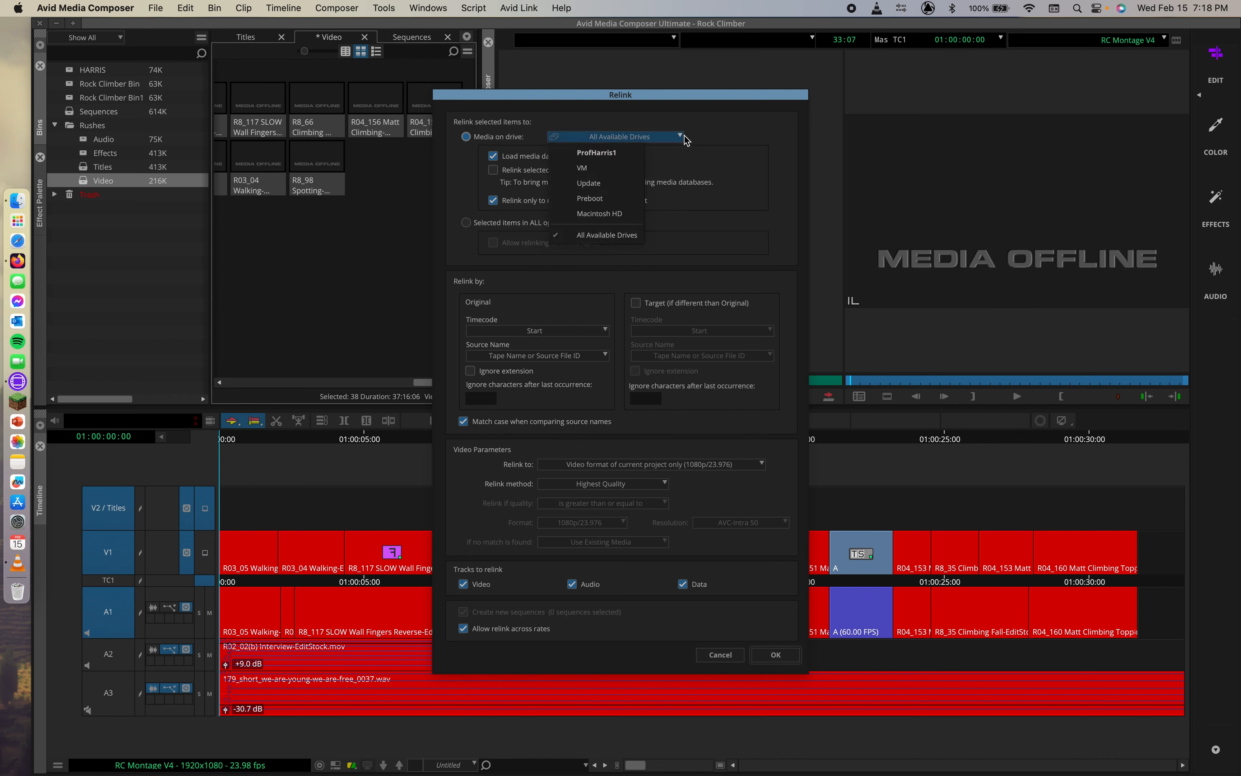
click(685, 136)
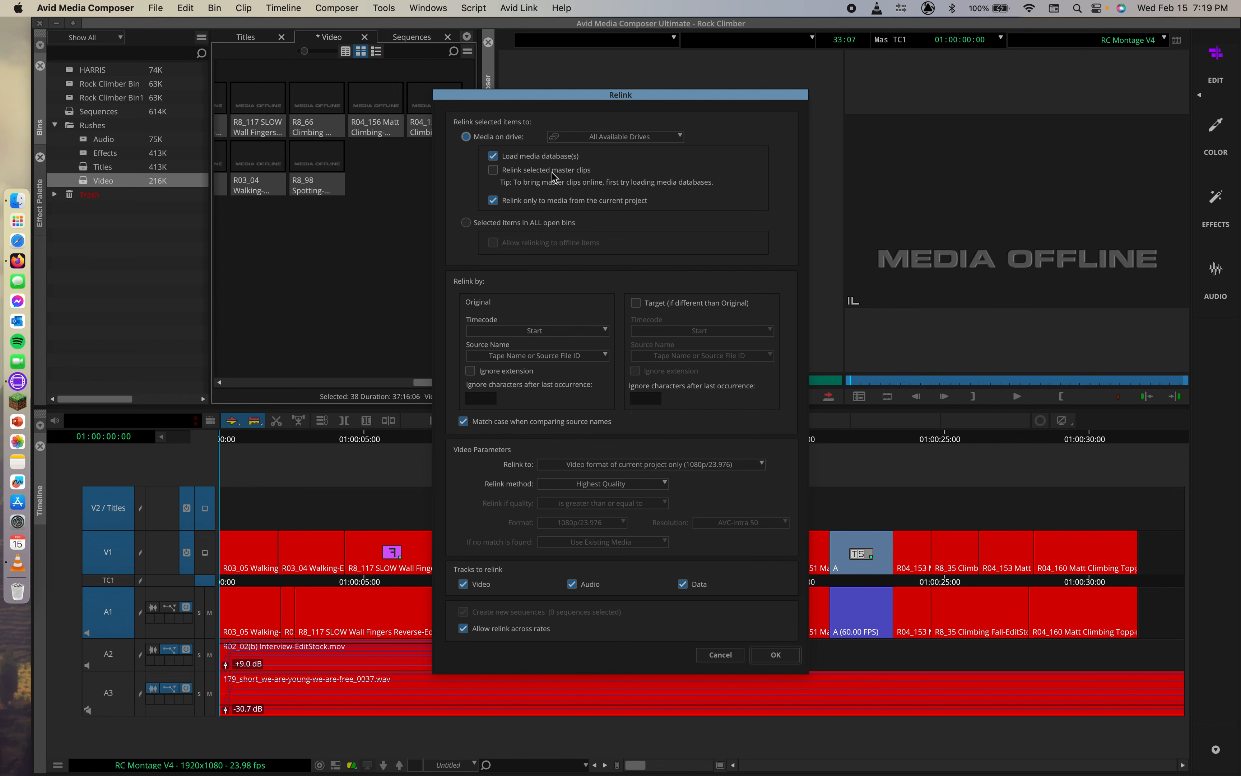
click(579, 173)
click(616, 137)
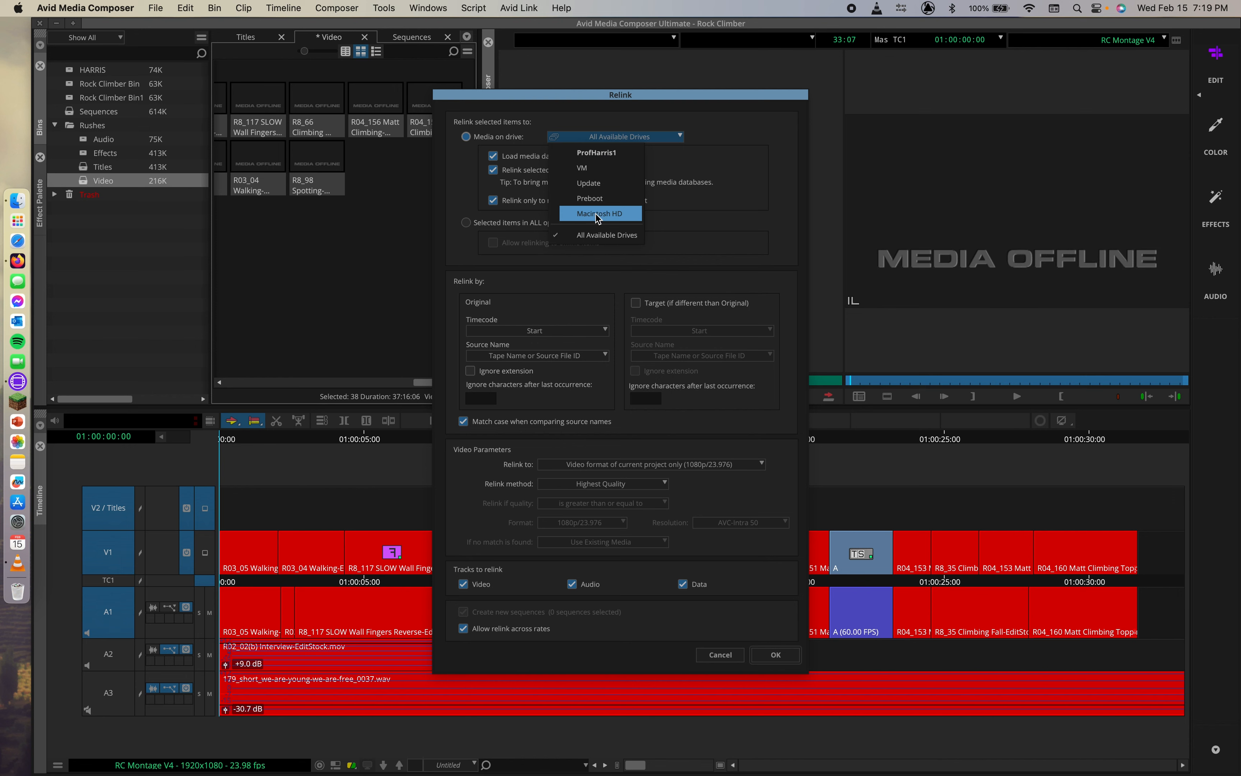
click(634, 115)
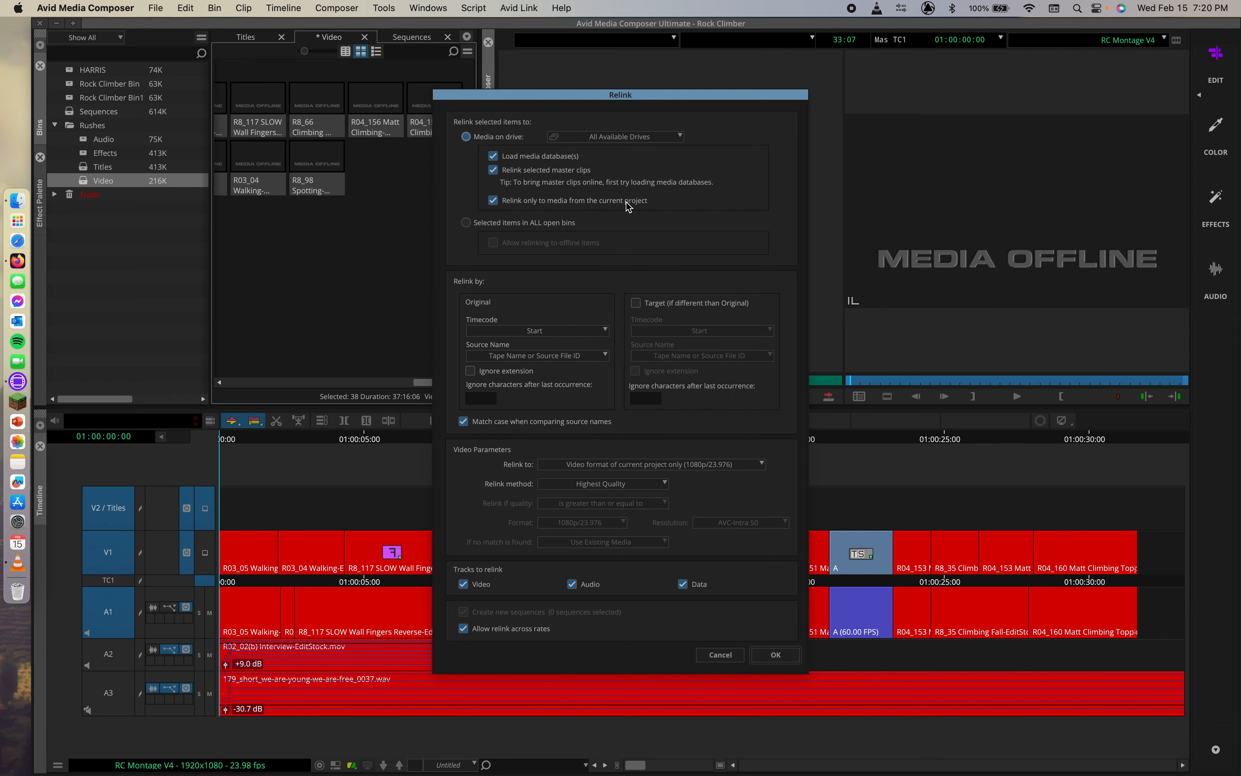
click(609, 201)
click(609, 201)
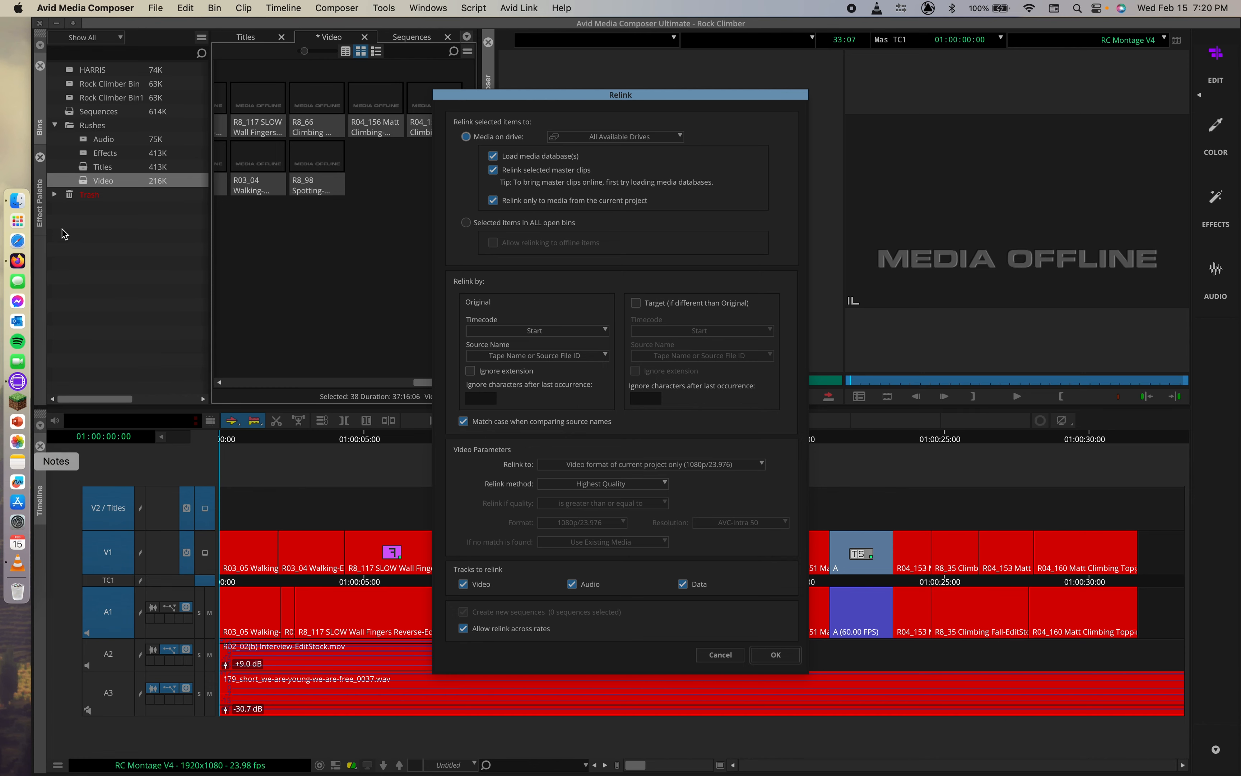
Step: Switch to Finder and examine the MXF files in folder 101 inside Avid MediaFiles on the external drive
click(25, 198)
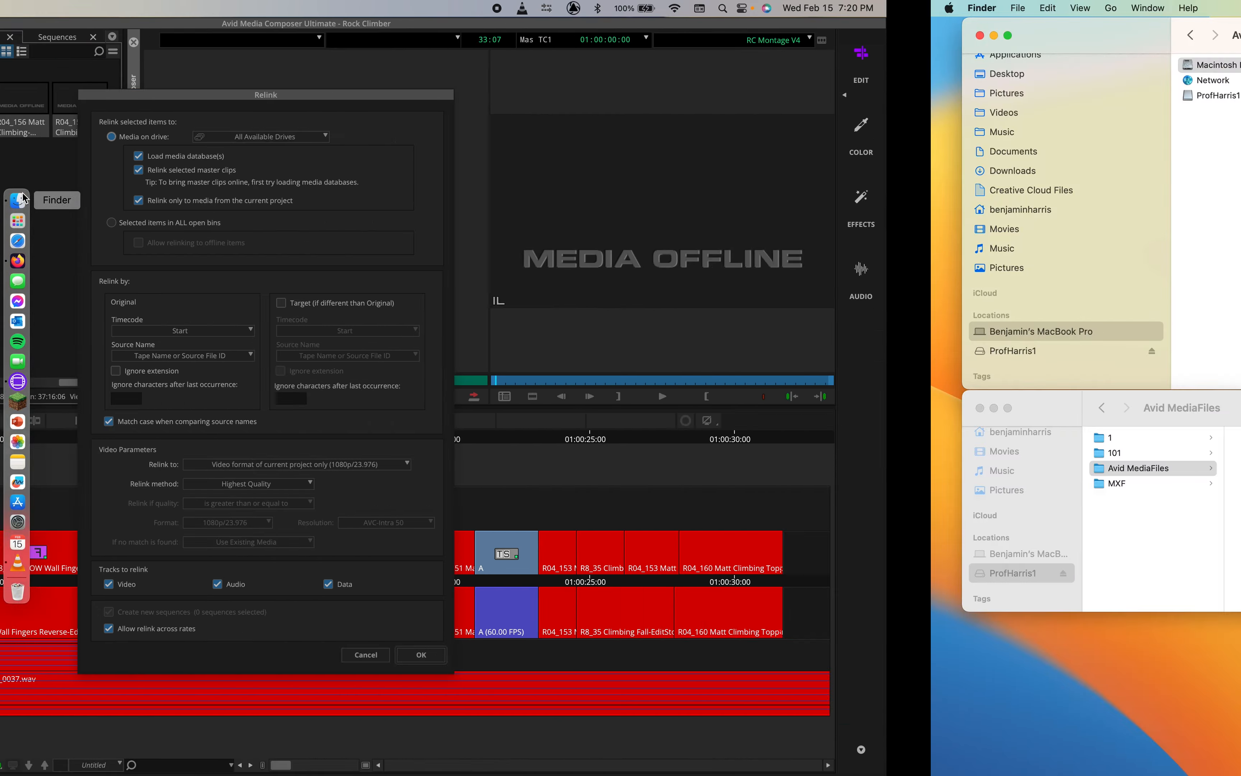
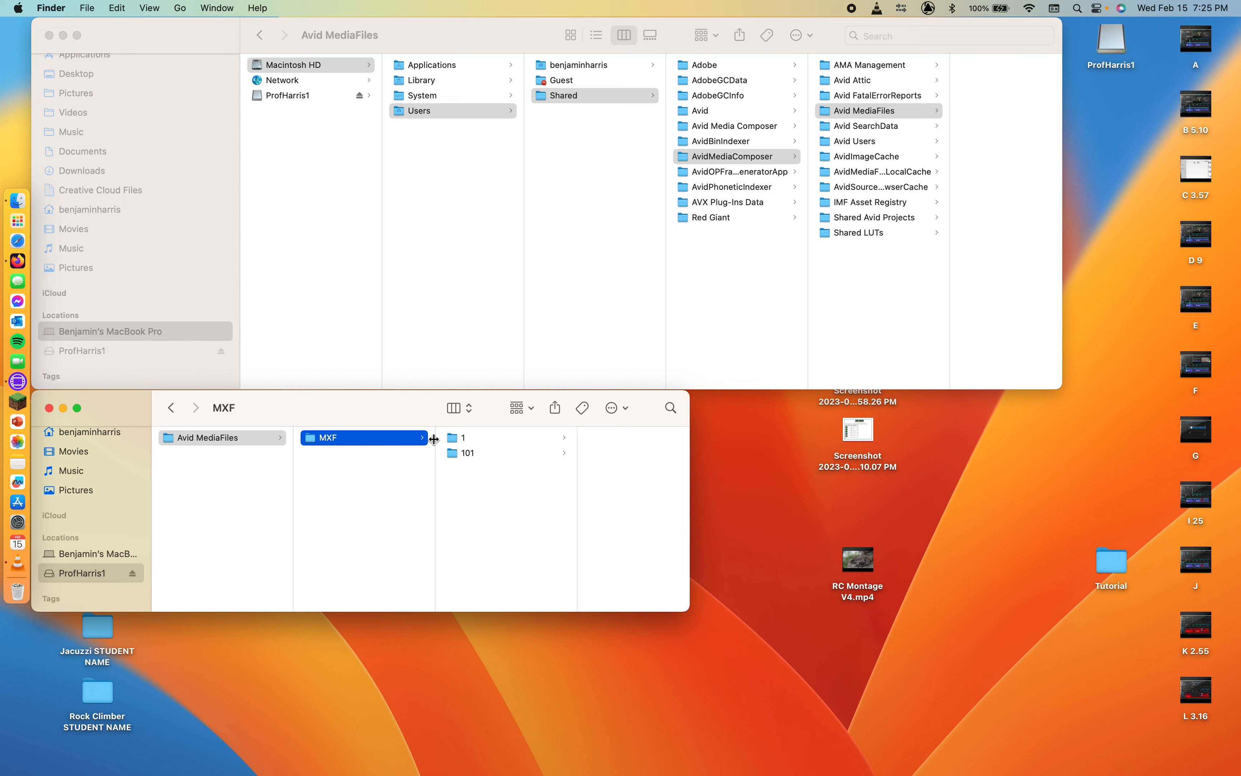
click(463, 438)
click(471, 453)
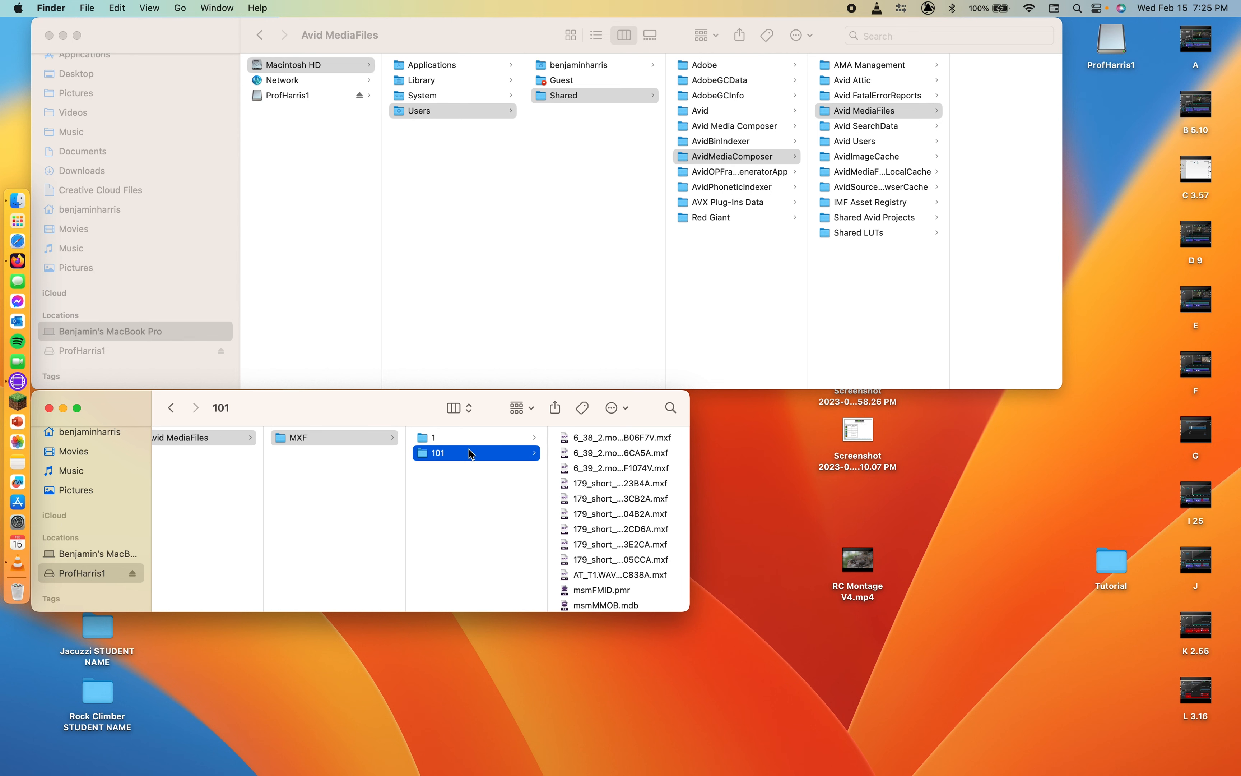
click(585, 529)
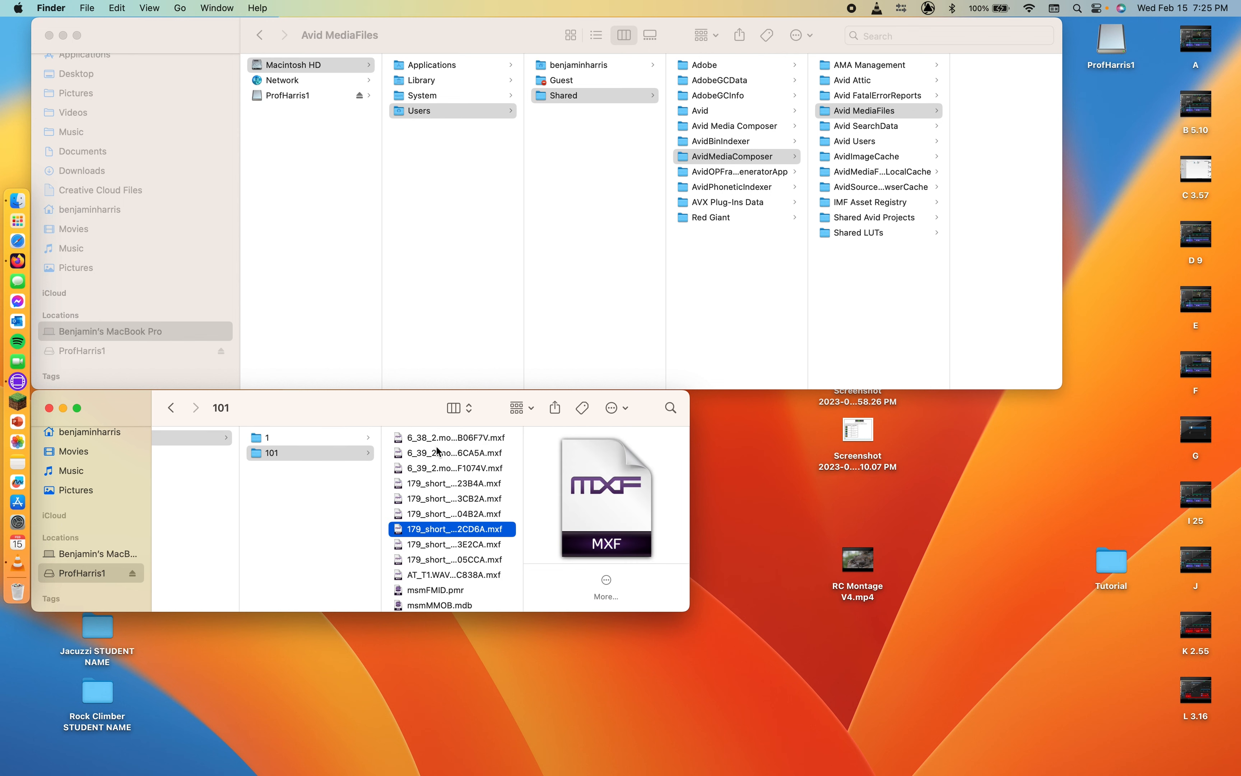
click(437, 451)
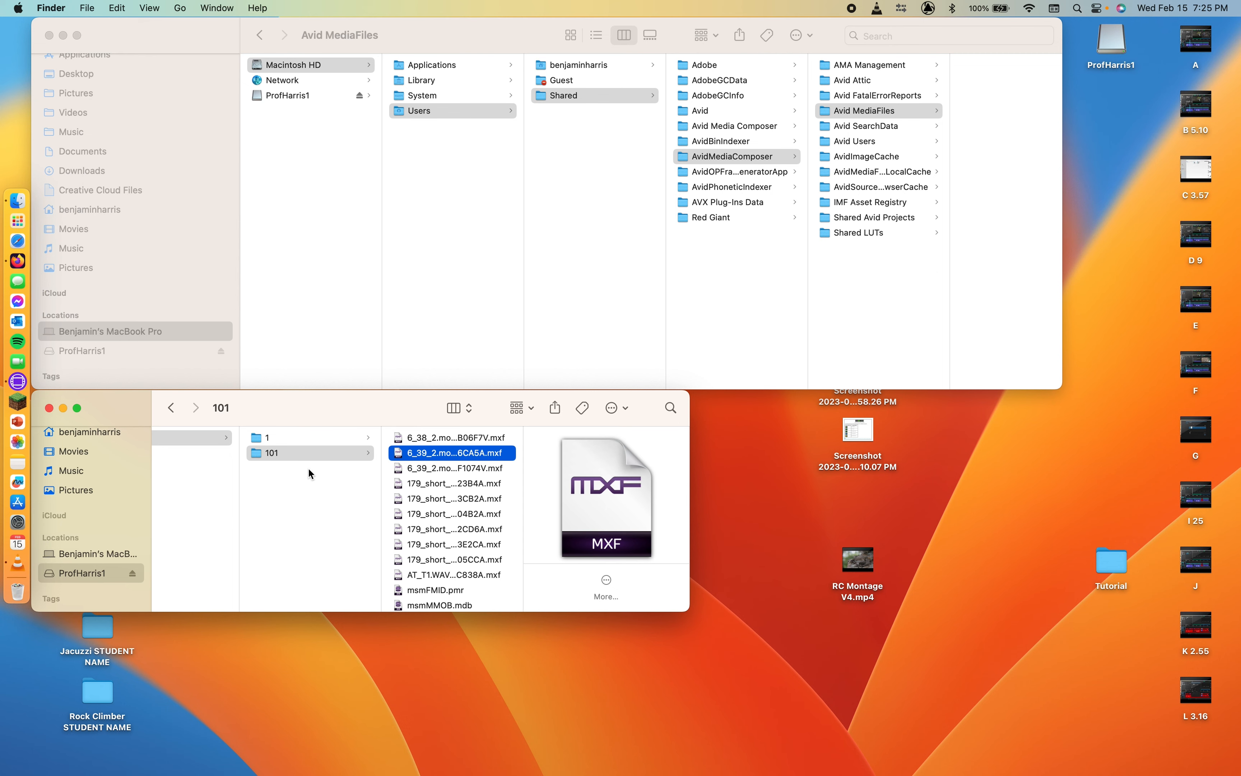
scroll(285, 486, left, 5)
click(428, 502)
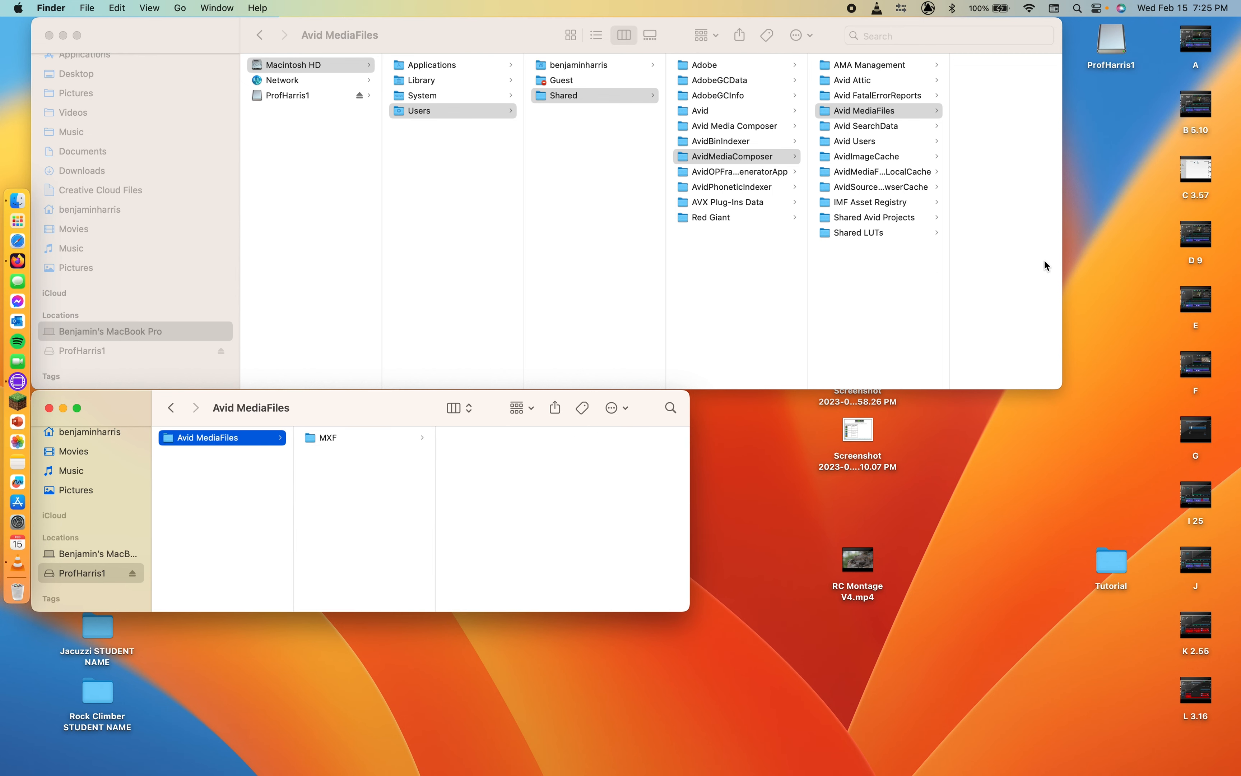
Step: Open the Tutorial folder on the desktop, examine its MXF folder, and close the folder window
click(1120, 559)
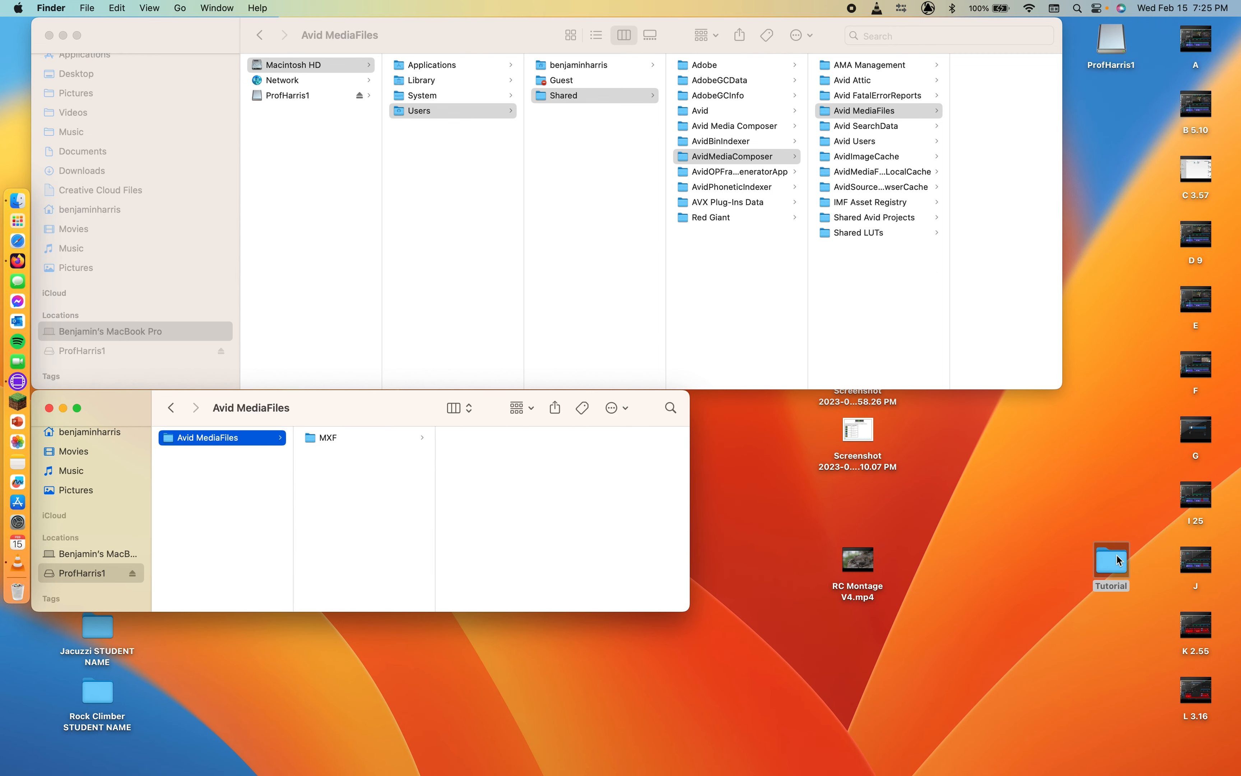
double_click(1120, 559)
drag(564, 428, 939, 304)
click(199, 438)
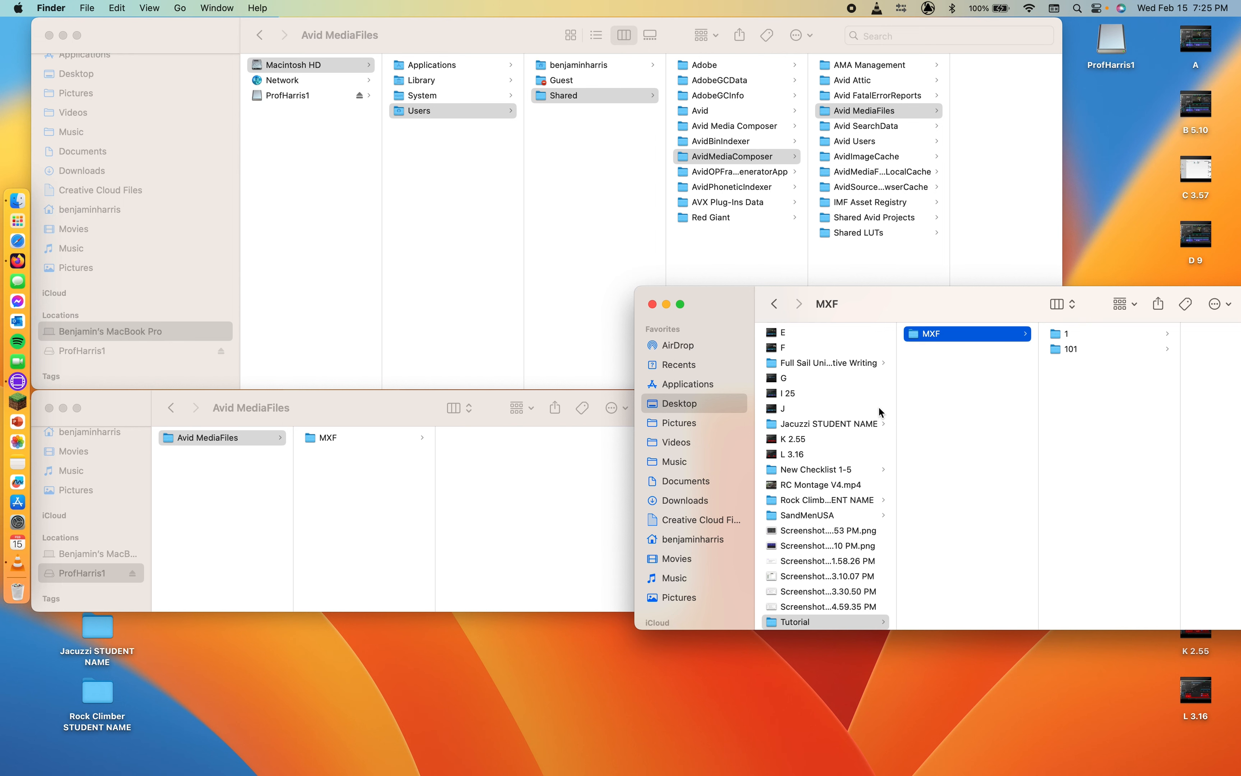
click(936, 408)
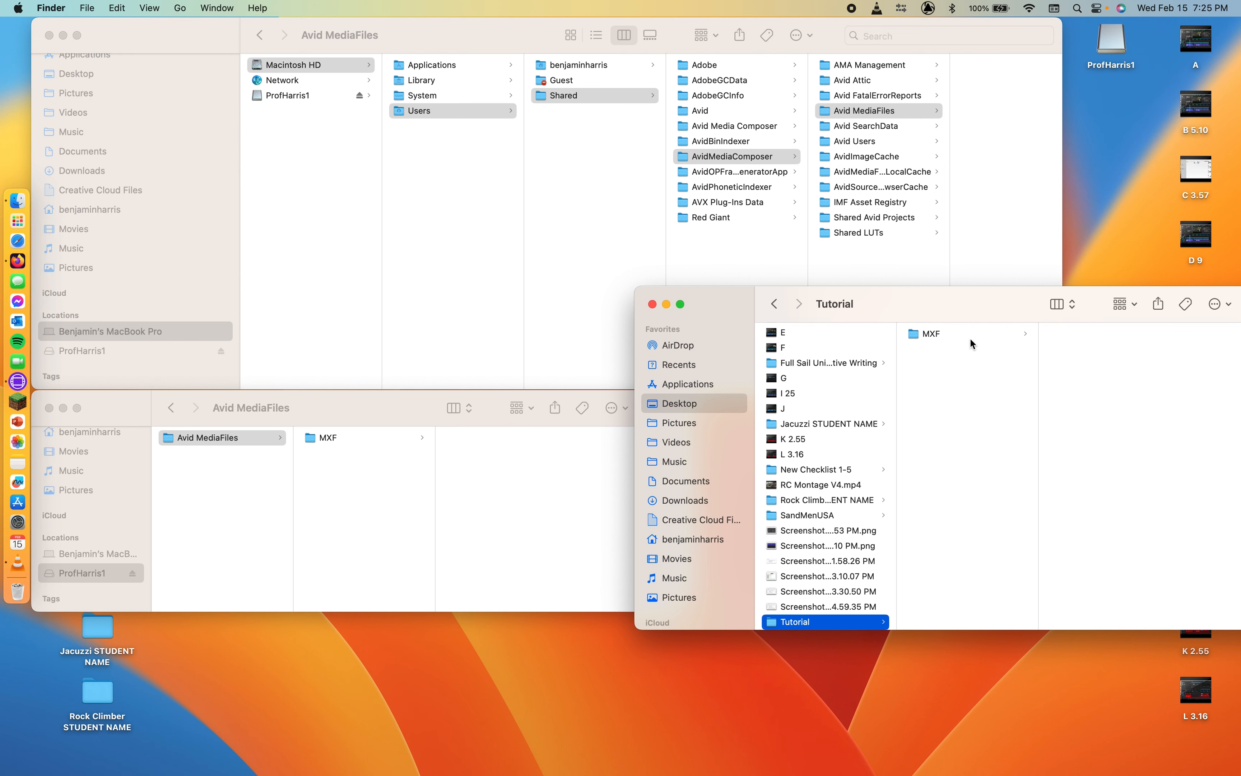
click(653, 304)
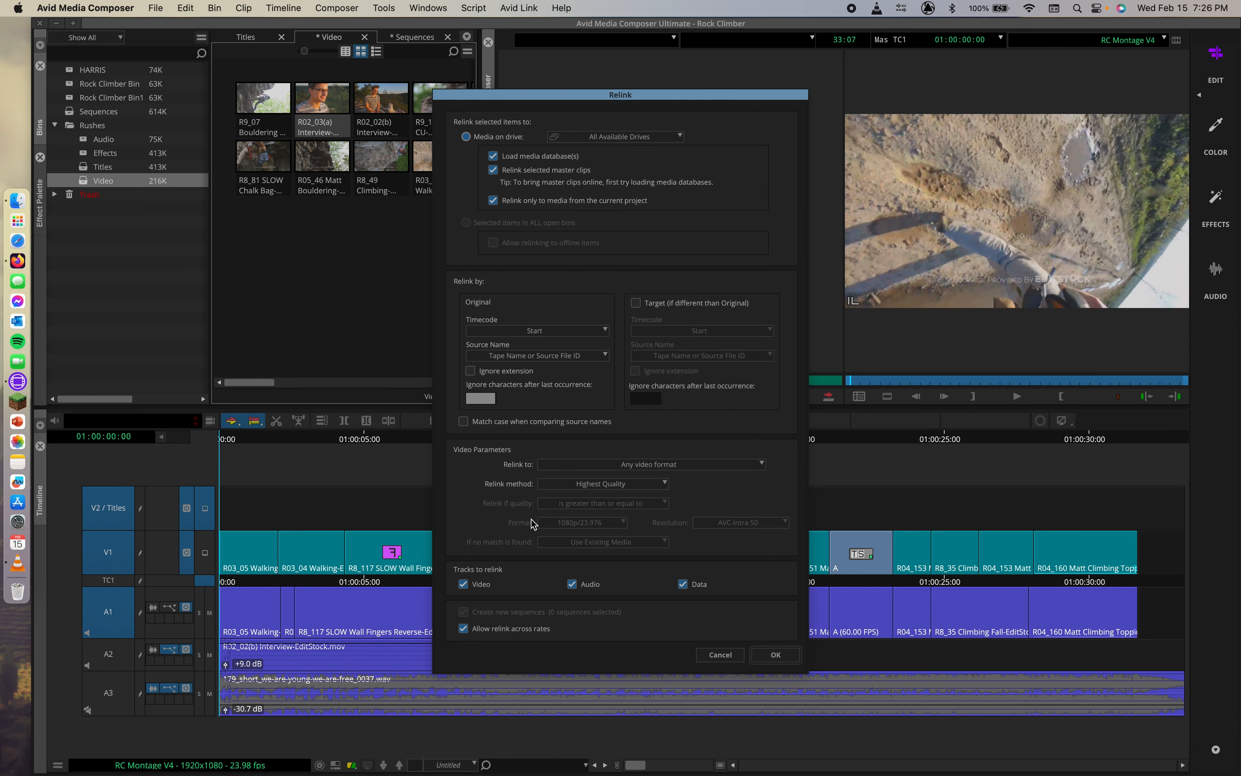
Step: Keep Highest Quality as the relink method in Media Composer and run the relink
click(643, 486)
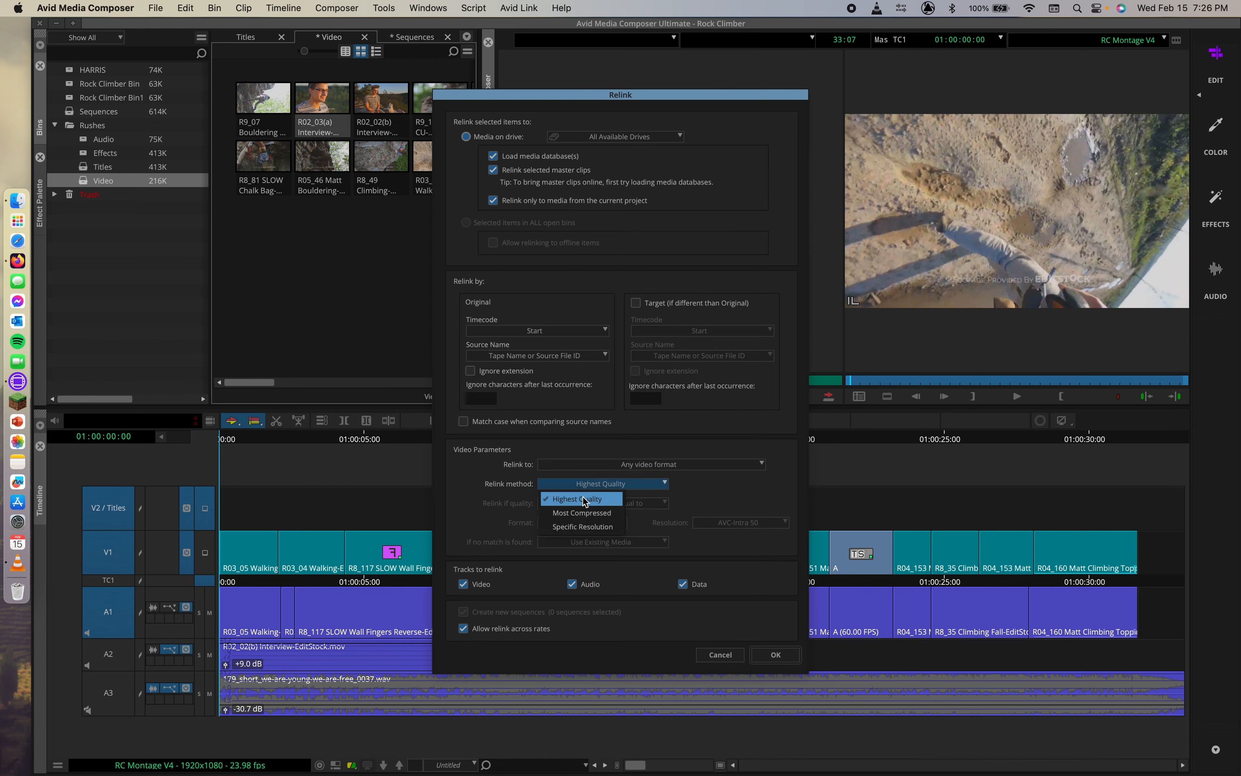
click(706, 497)
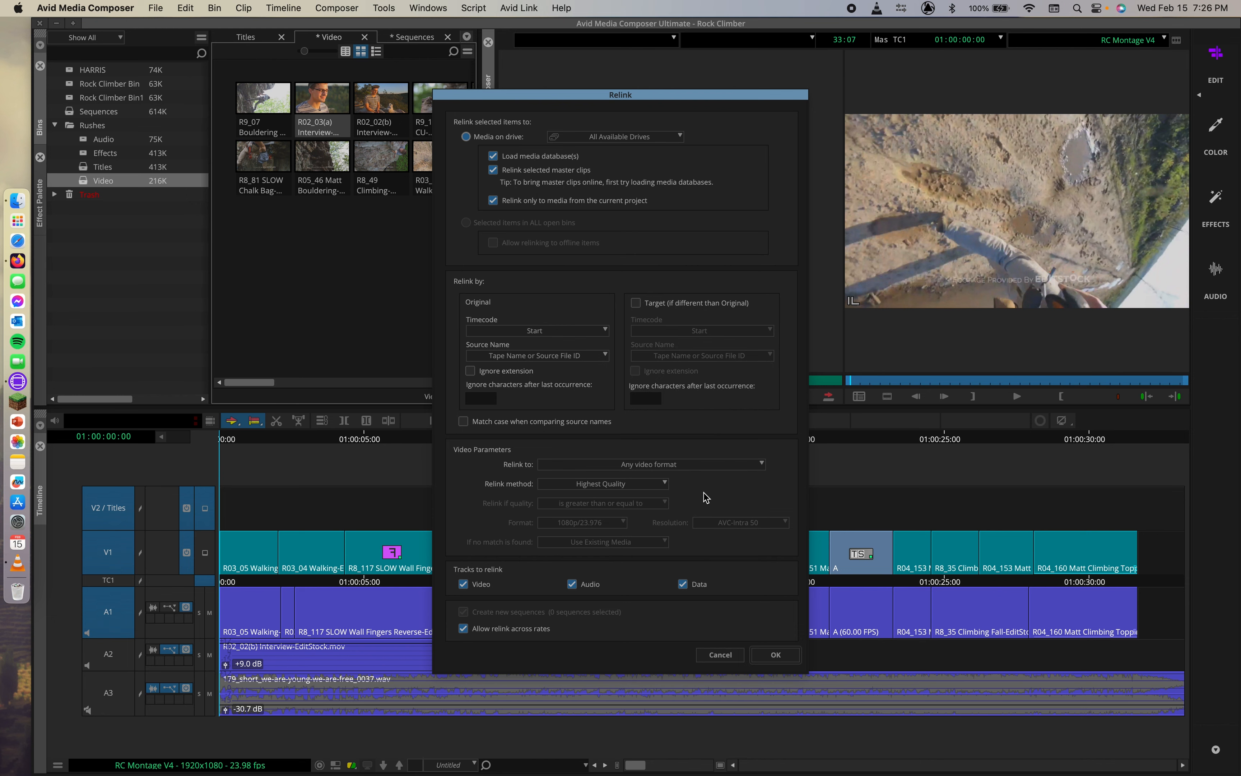
click(776, 655)
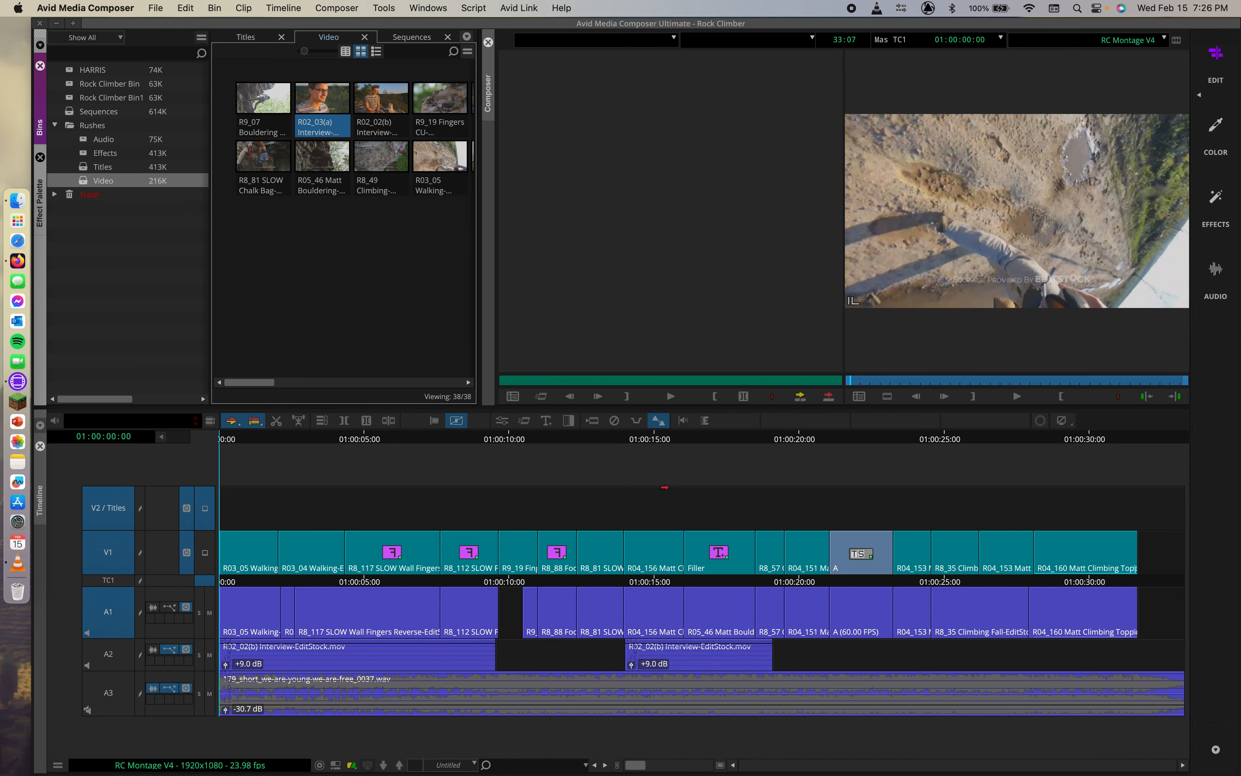
Step: Switch to Finder, append 2 to the name of the external drive's Avid MediaFiles folder, and close that drive's window
click(116, 436)
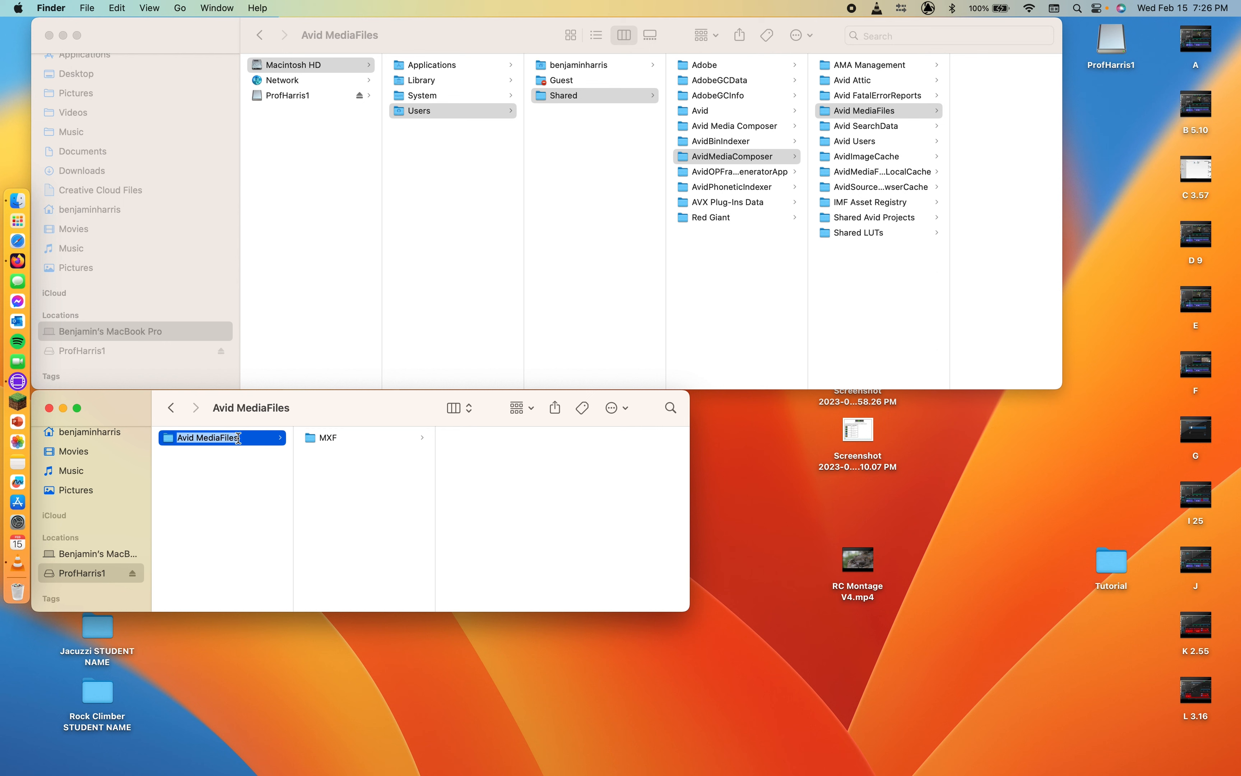
click(239, 437)
text(2)
key(Return)
key(super+w)
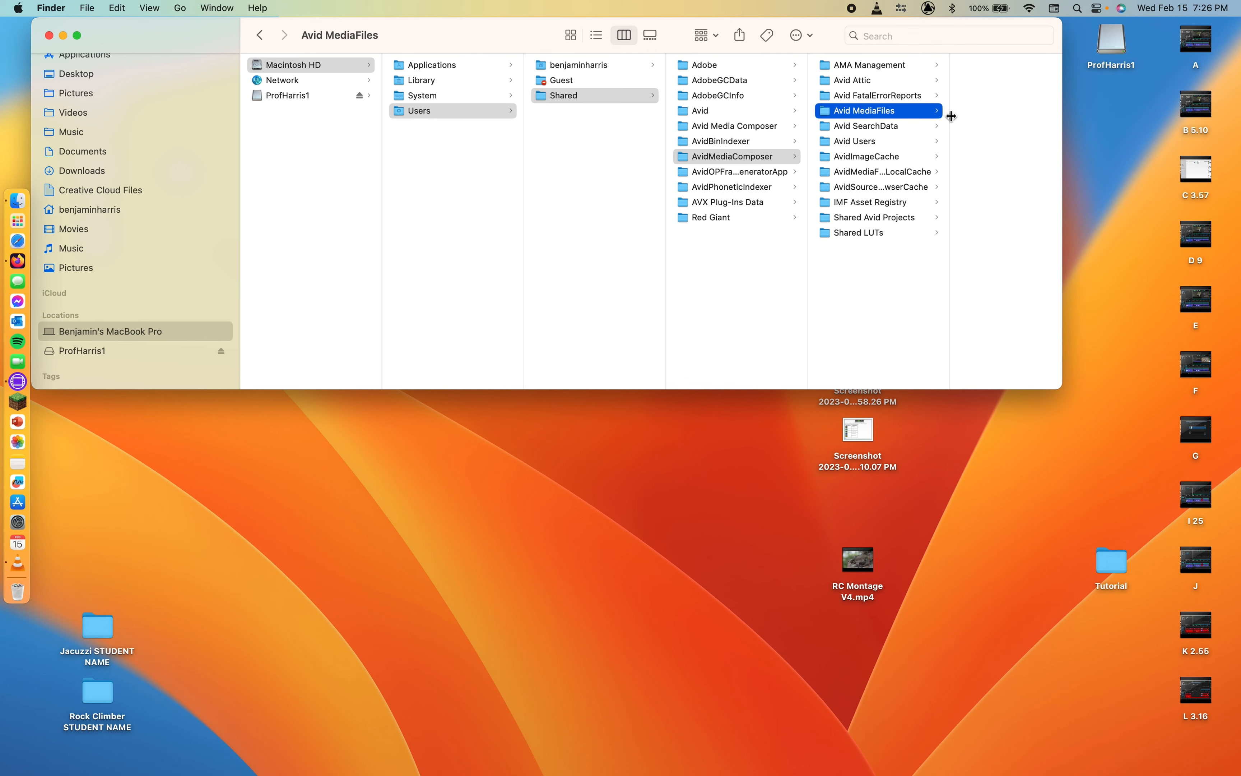
Step: Move the MXF folder from the desktop's Tutorial folder into the Avid MediaFiles folder on Macintosh HD
click(1110, 555)
double_click(1110, 554)
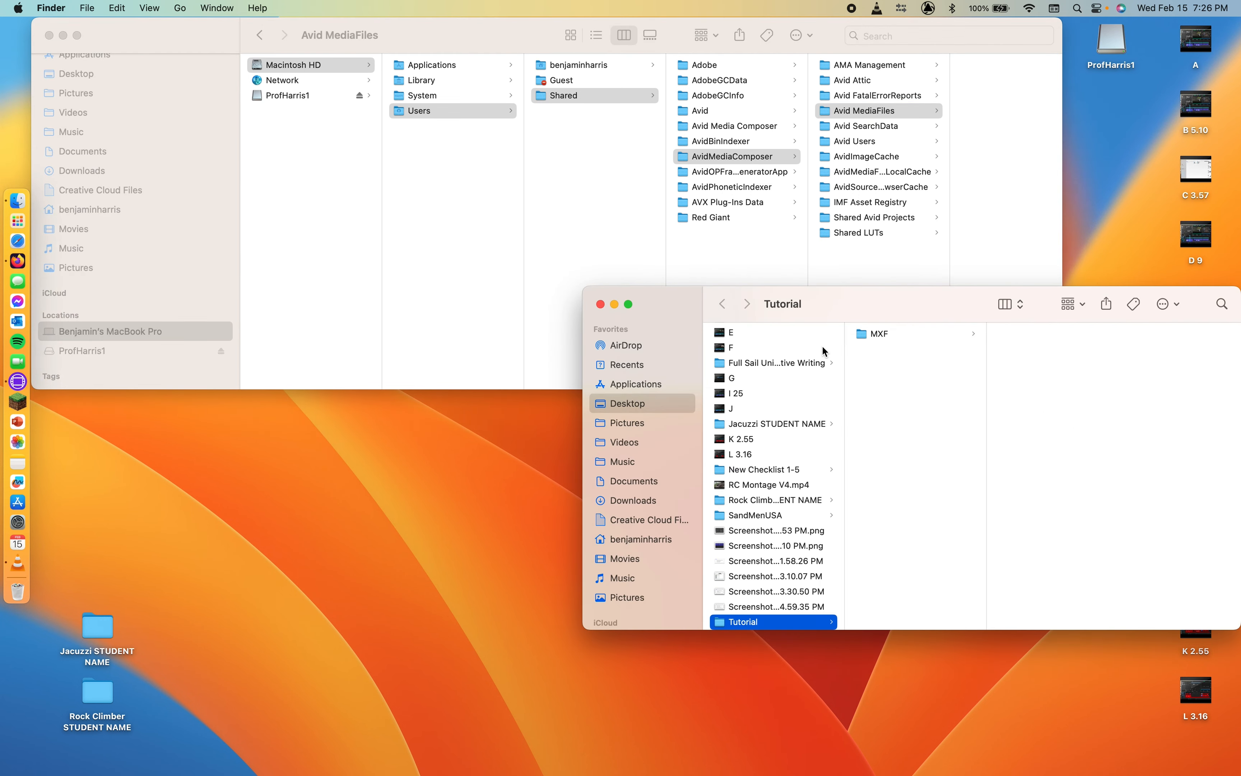
click(876, 335)
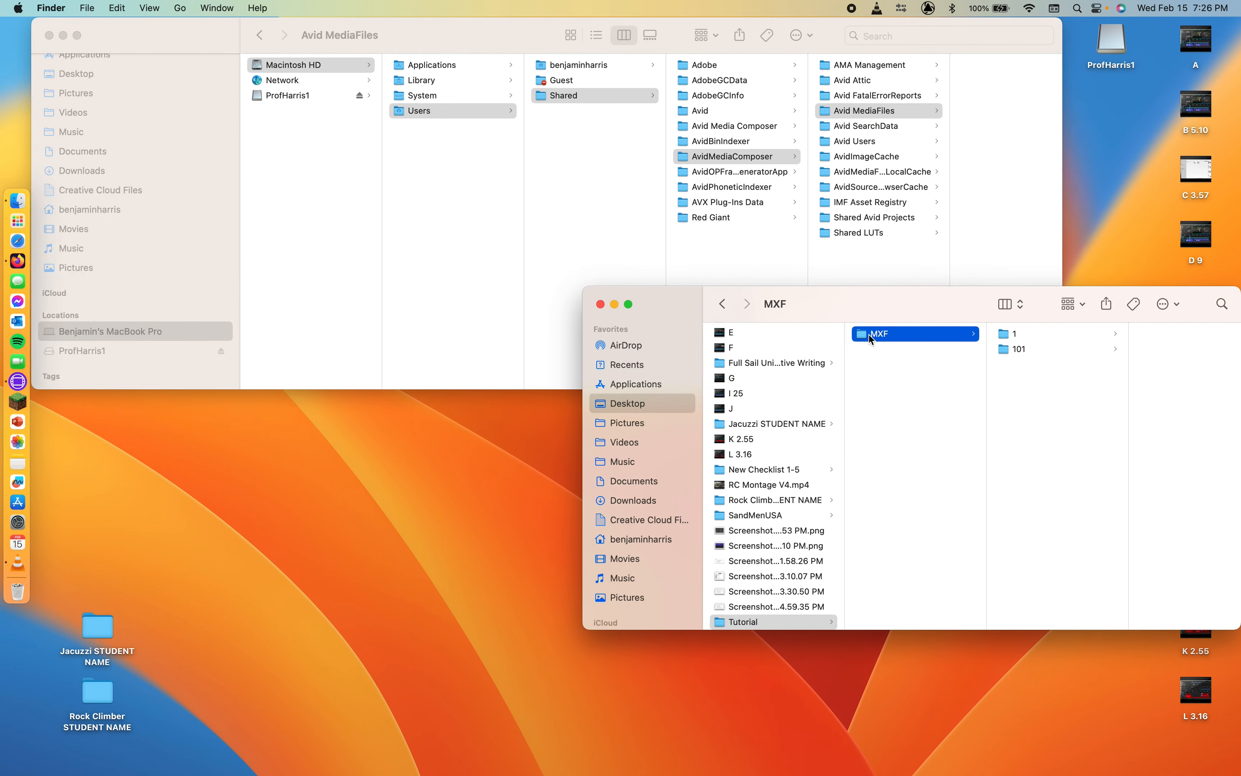
drag(869, 335, 967, 184)
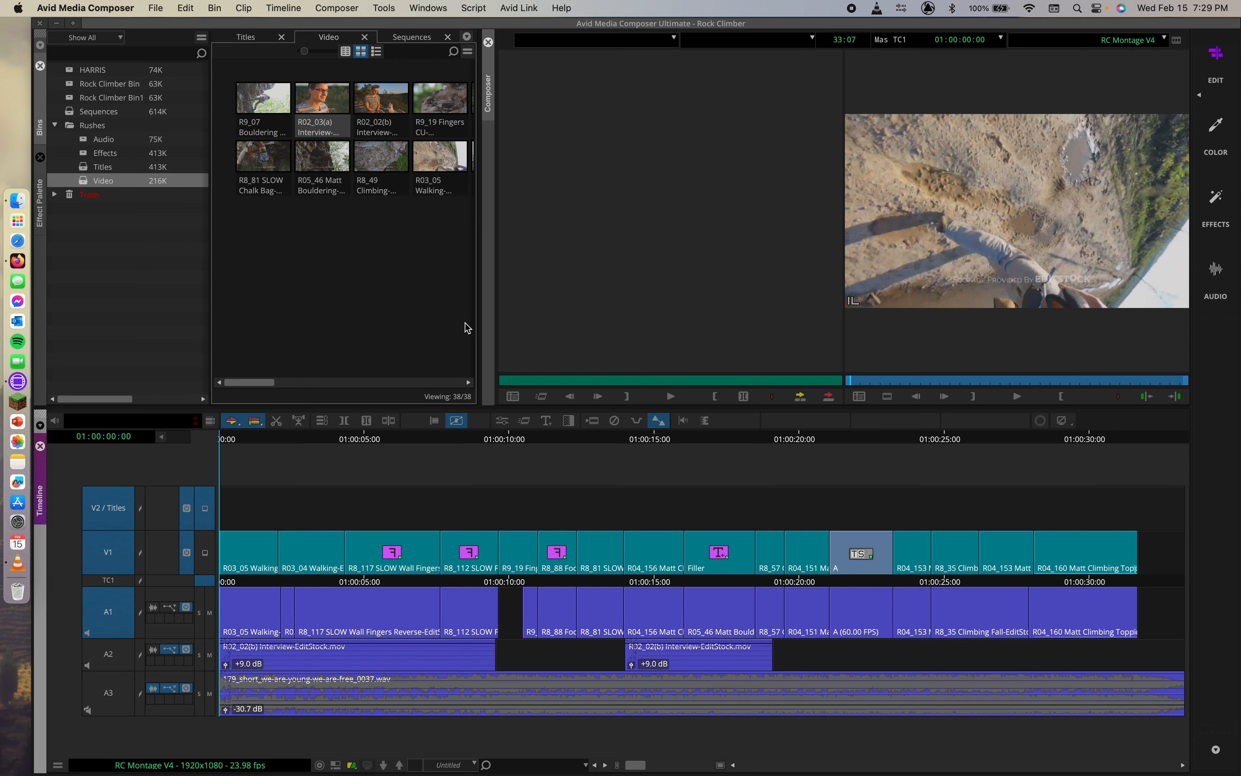
click(17, 200)
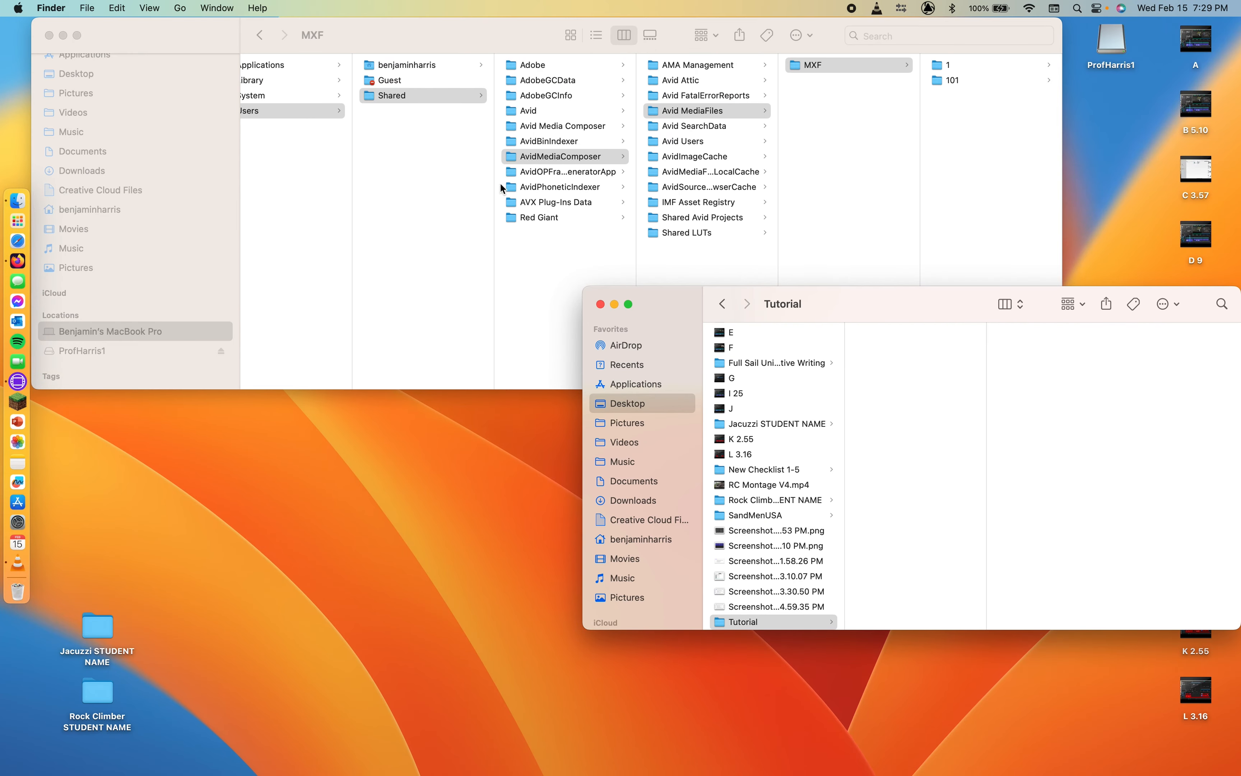
Step: Rename the external drive's Avid MediaFiles2 folder to Avid MediaFiles and open its MXF folder
click(72, 348)
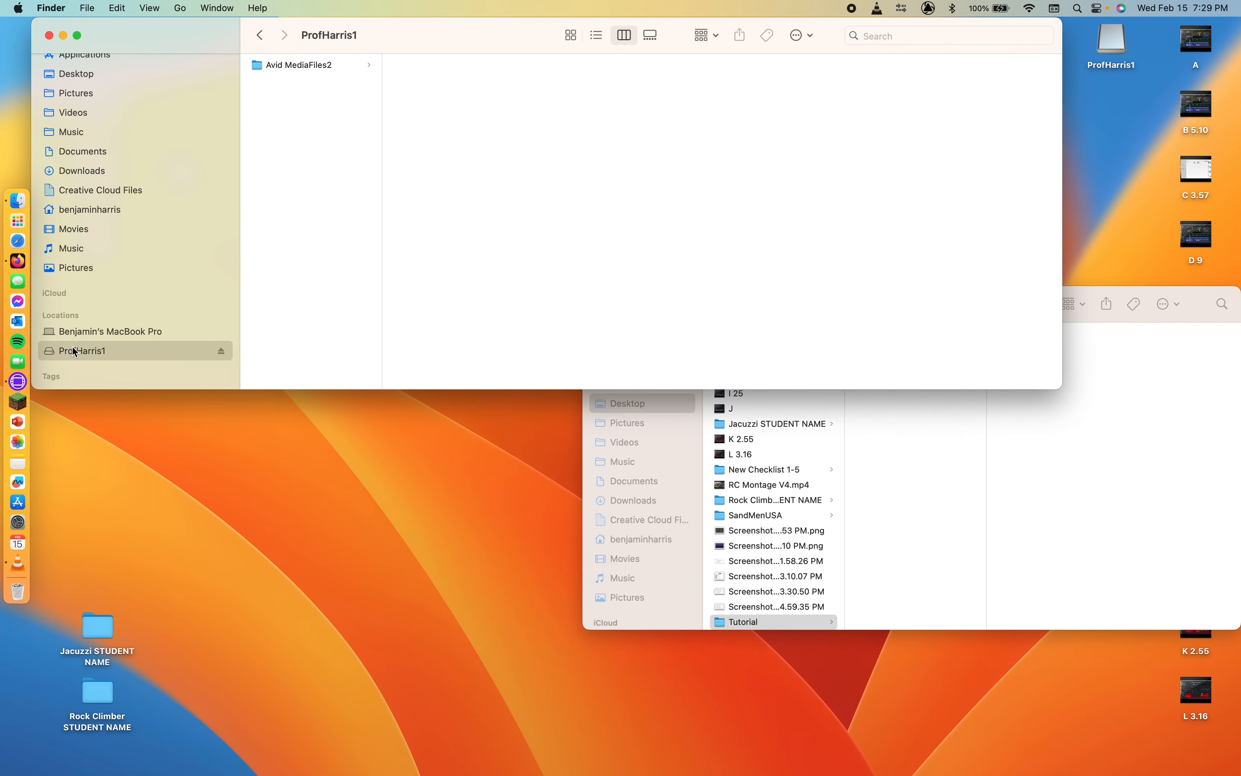
click(328, 66)
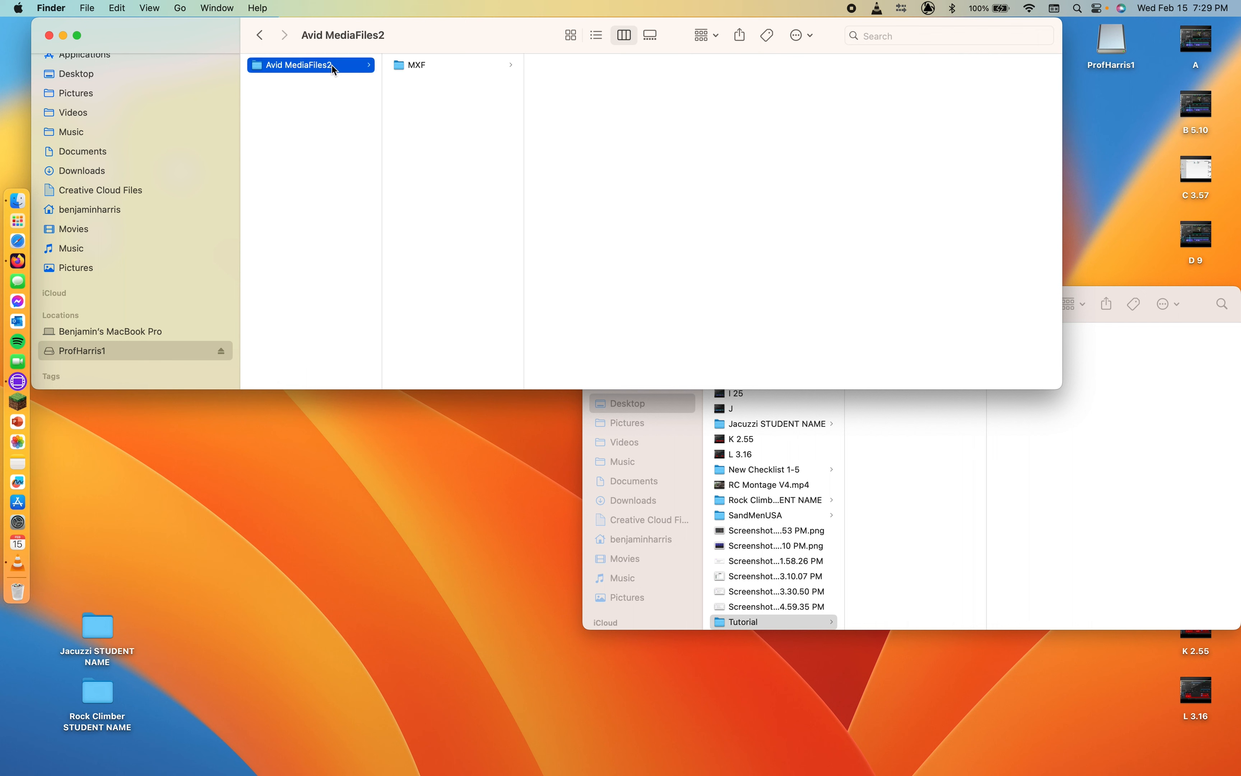
click(332, 65)
key(BackSpace)
key(Return)
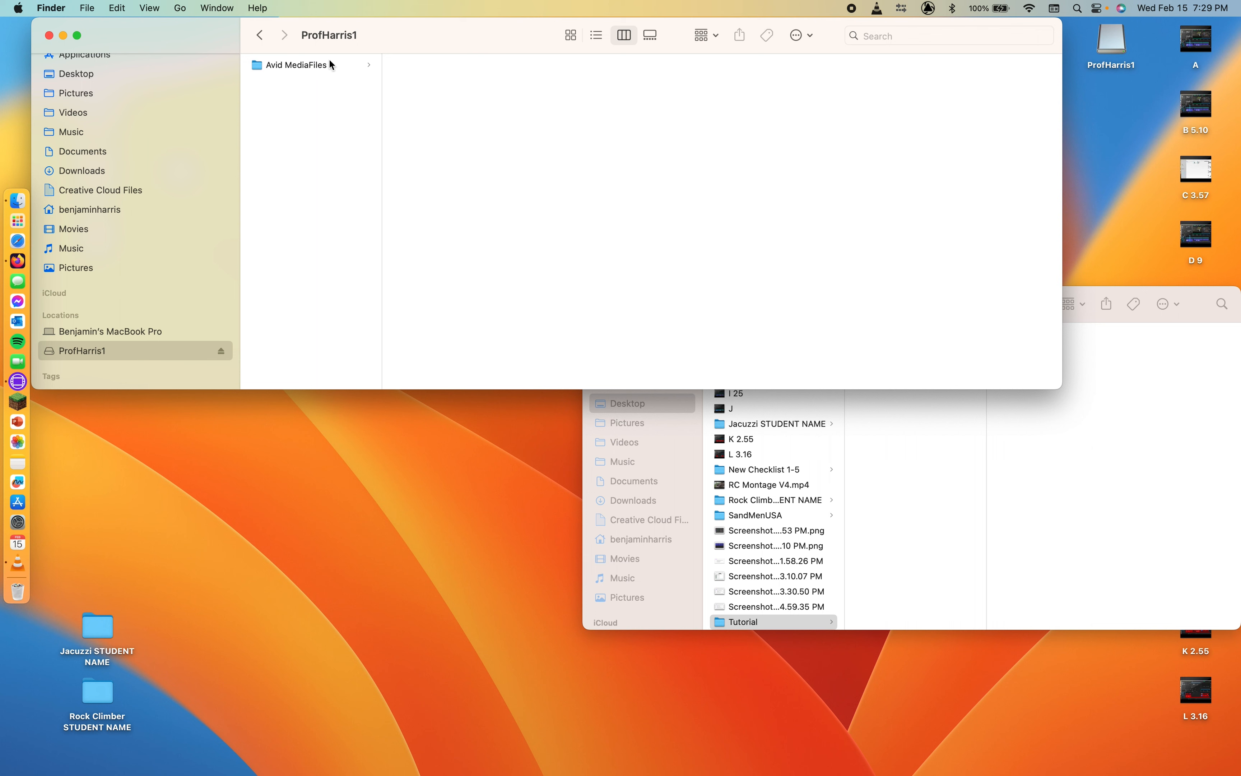
click(329, 59)
click(412, 69)
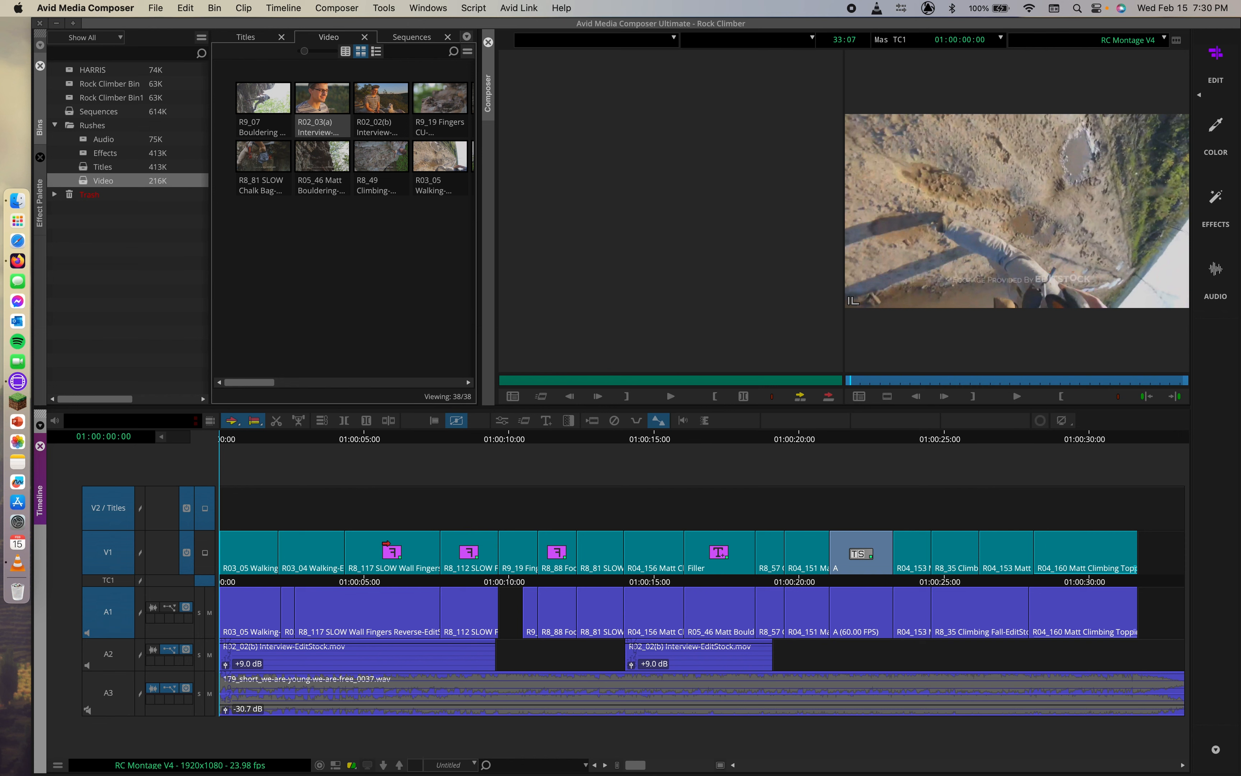
Step: In Finder, open the Avid MediaFiles folder on Macintosh HD under Users, Shared, AvidMediaComposer
key(ctrl+Right)
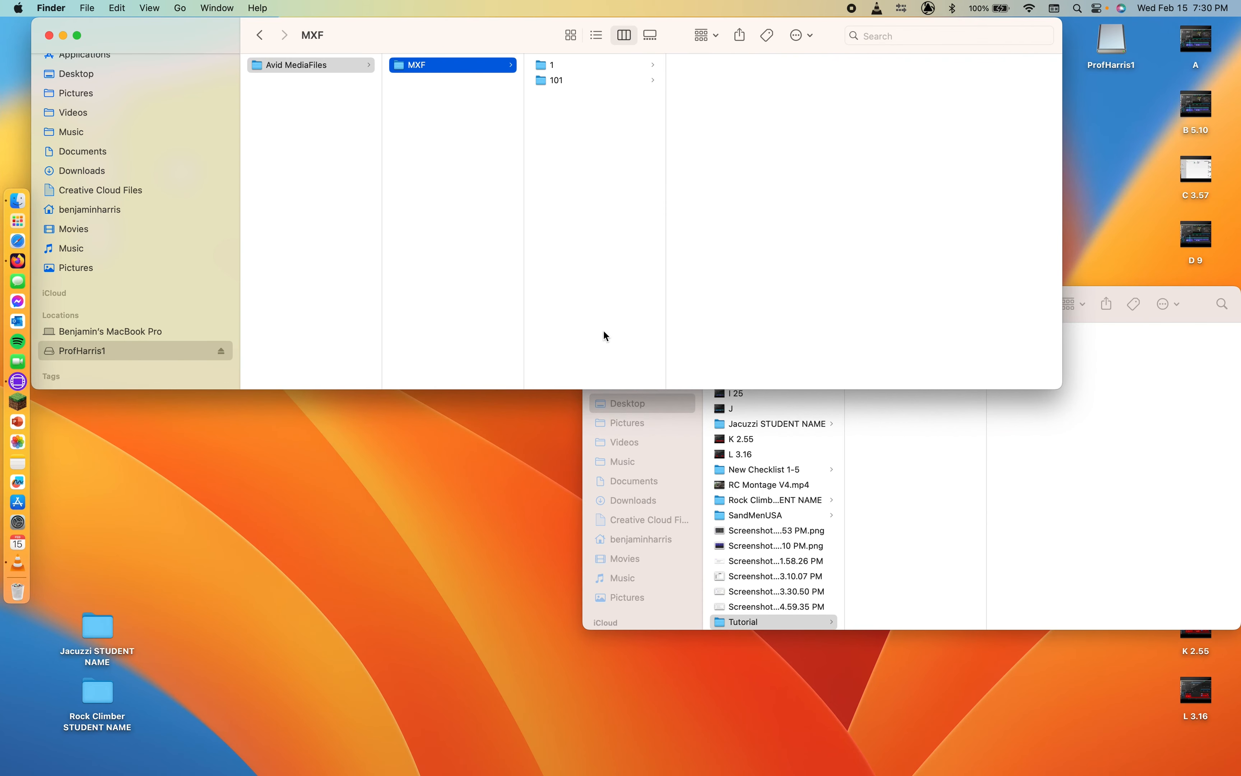
click(89, 337)
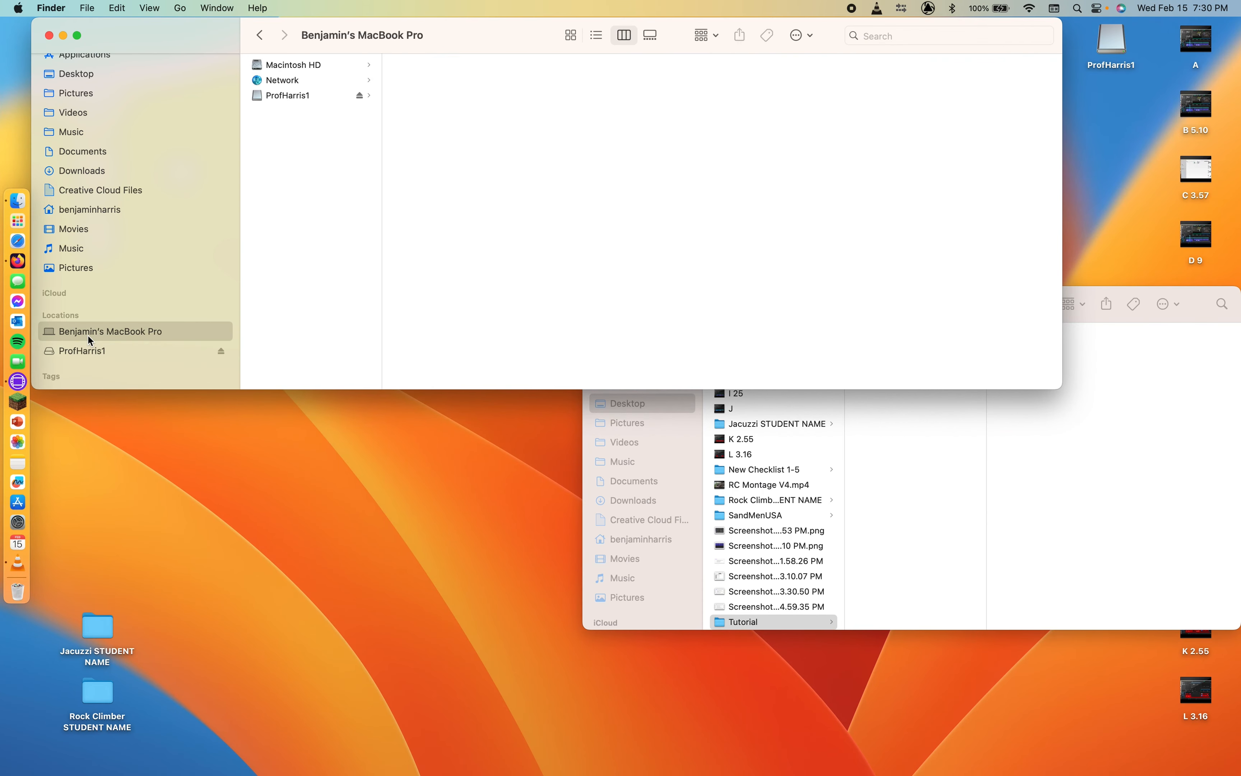
click(300, 65)
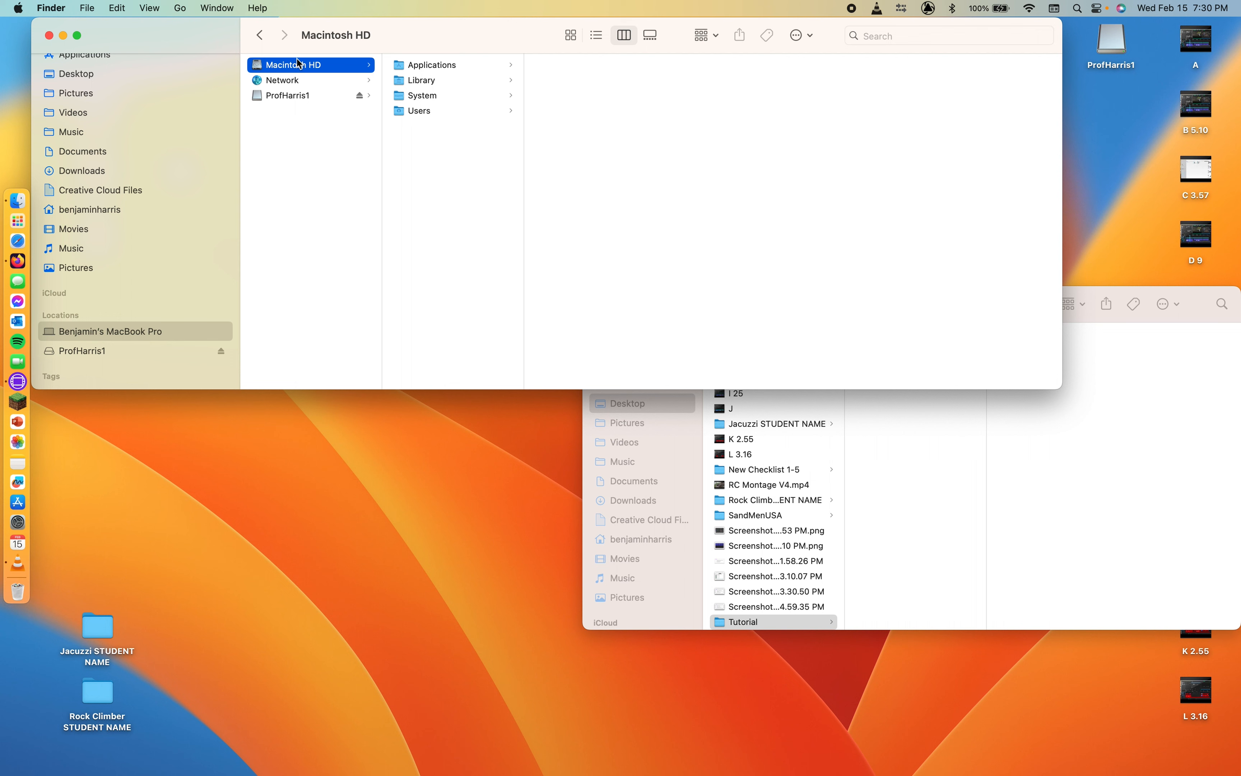
click(425, 110)
click(564, 96)
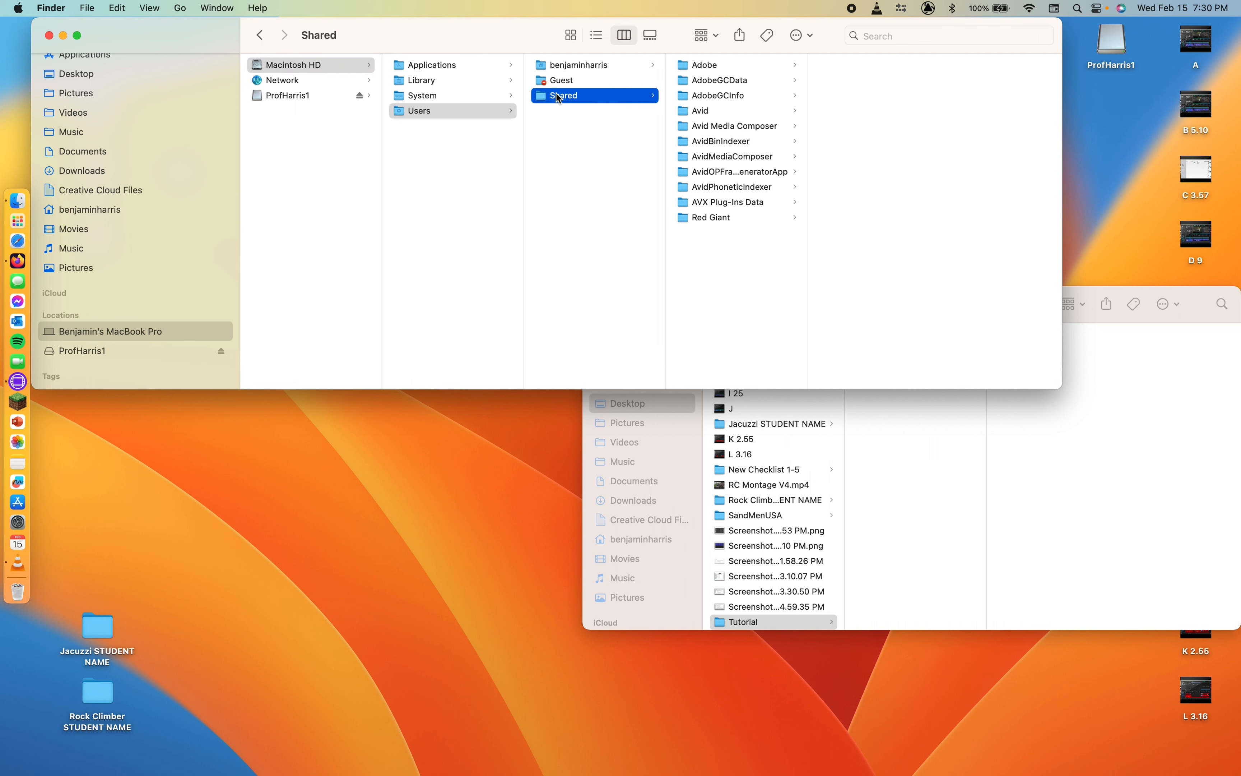
click(730, 156)
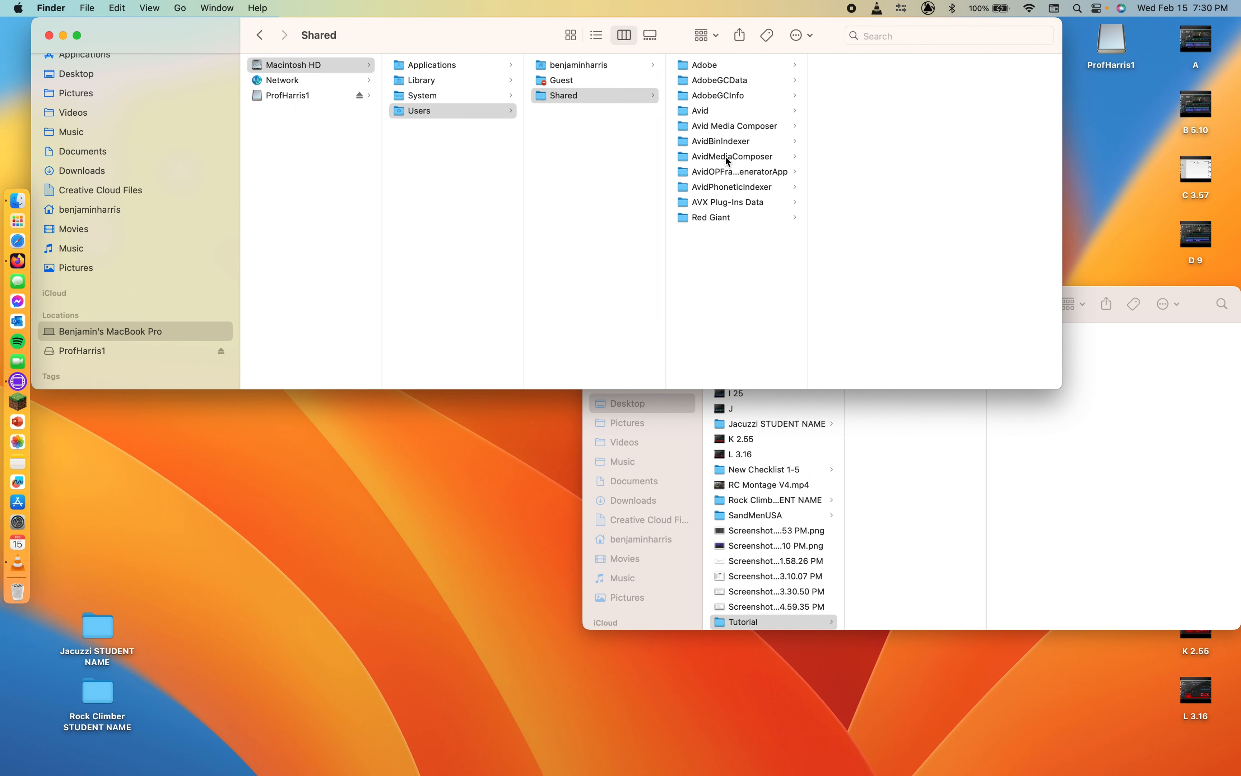
click(878, 111)
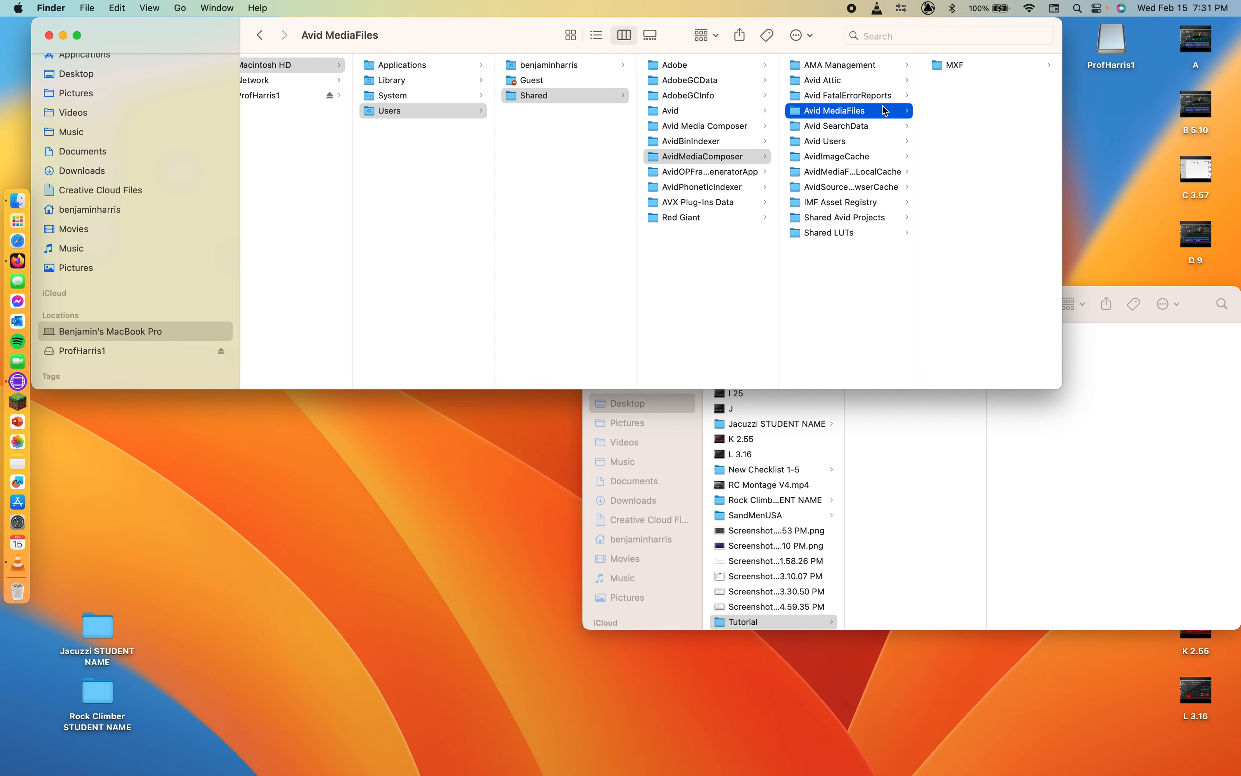
Step: Examine the msmFMID.pmr and msmMMOB.mdb database files in MXF folder 1, and go back up to the AvidMediaComposer folder
click(972, 66)
click(954, 66)
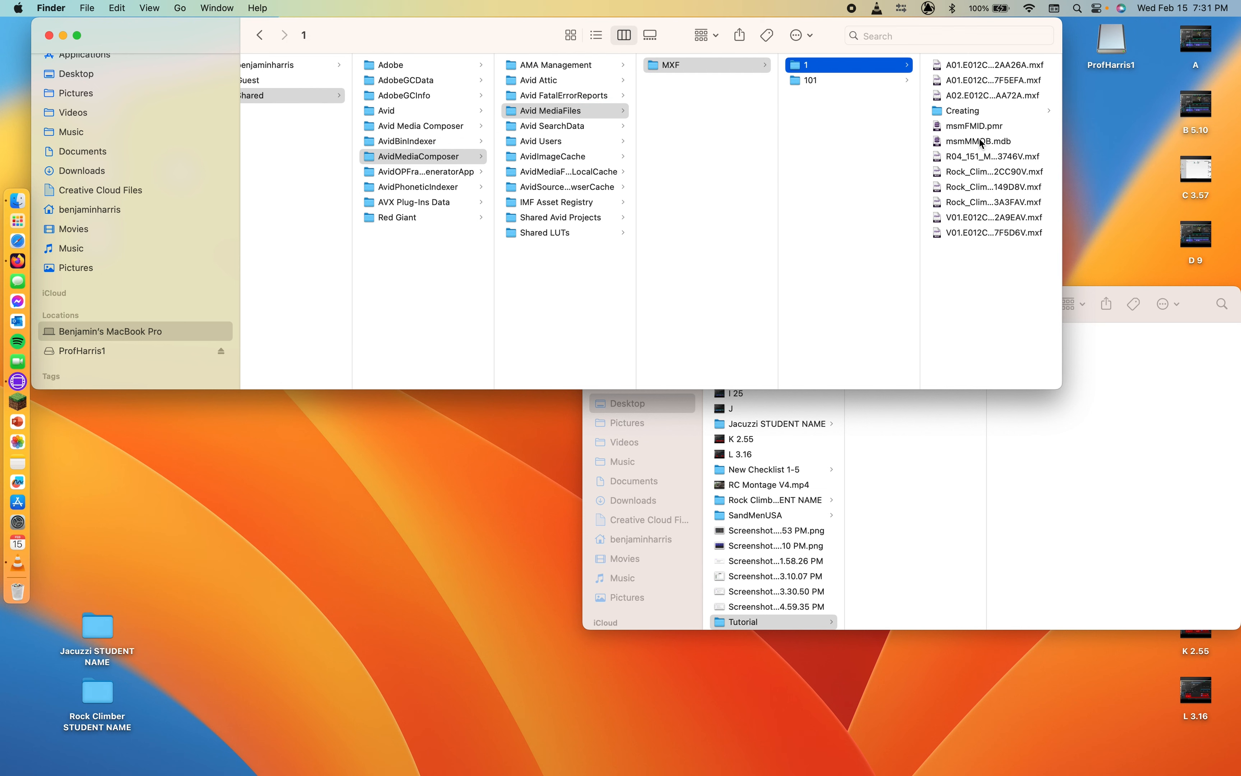
click(978, 127)
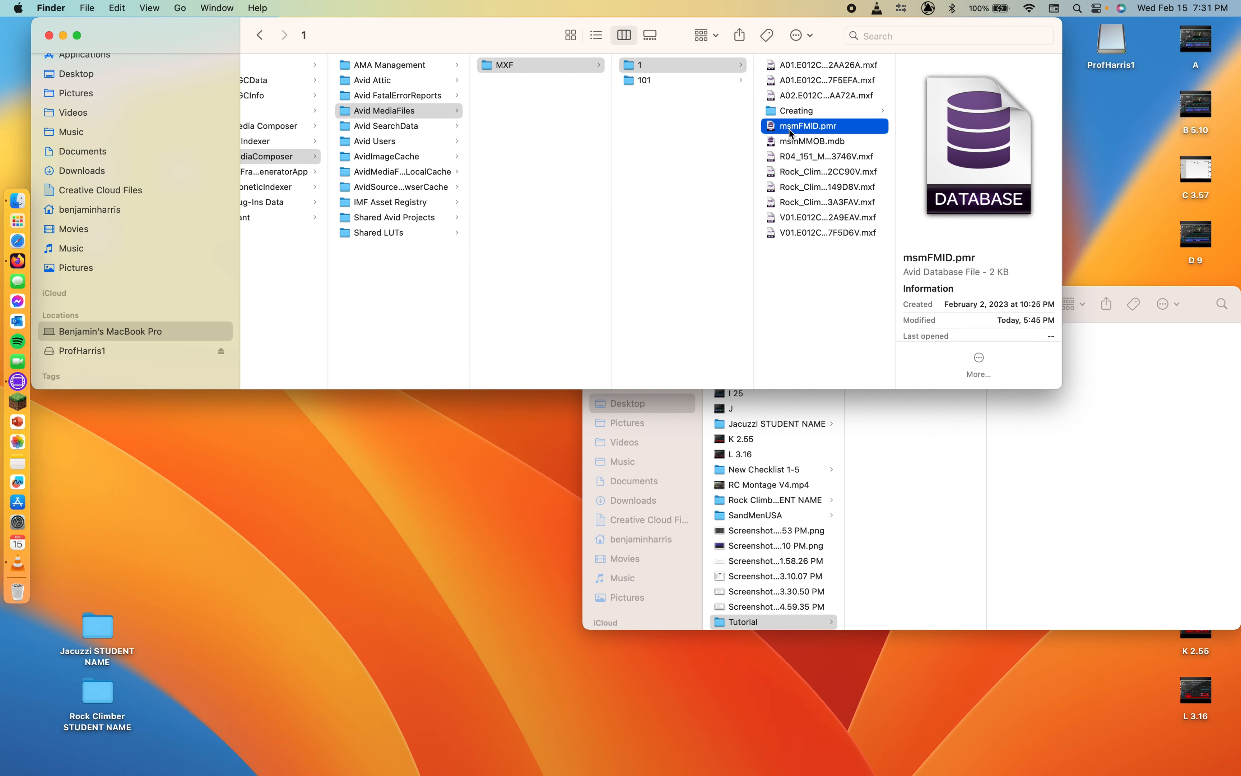
click(797, 145)
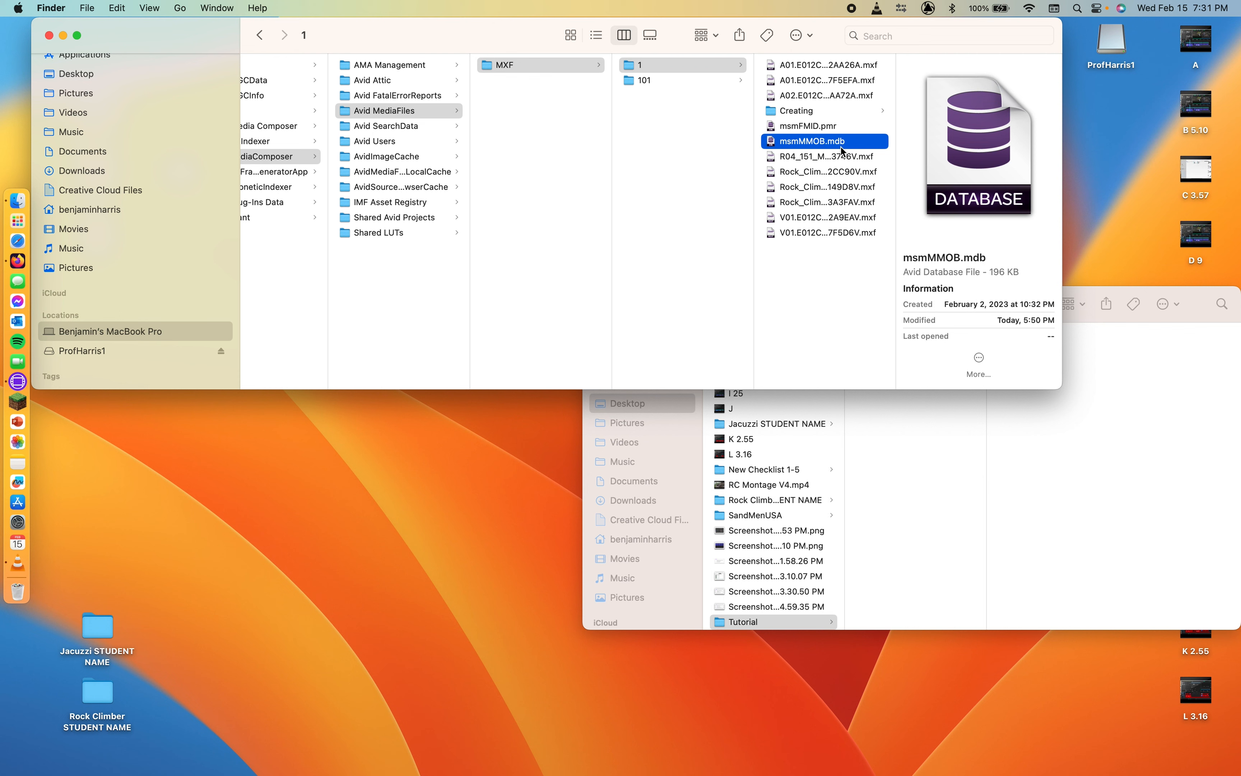
click(698, 237)
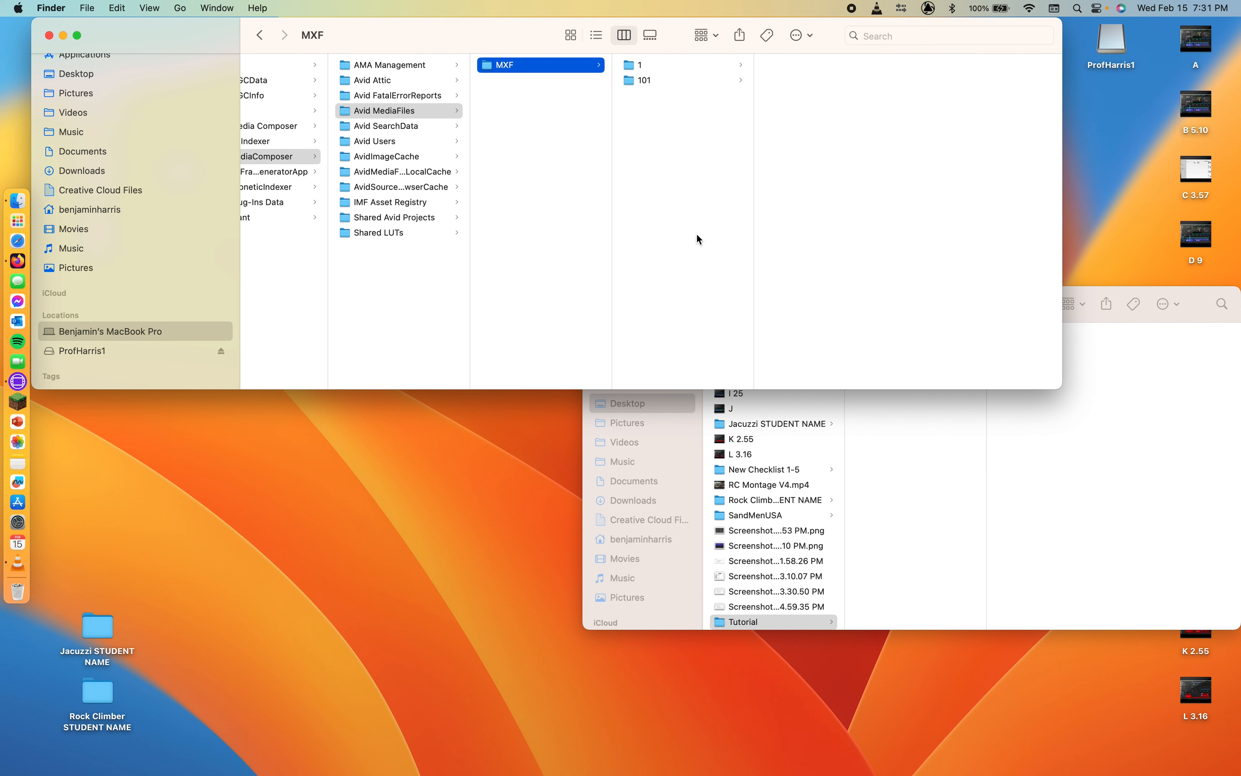
click(518, 114)
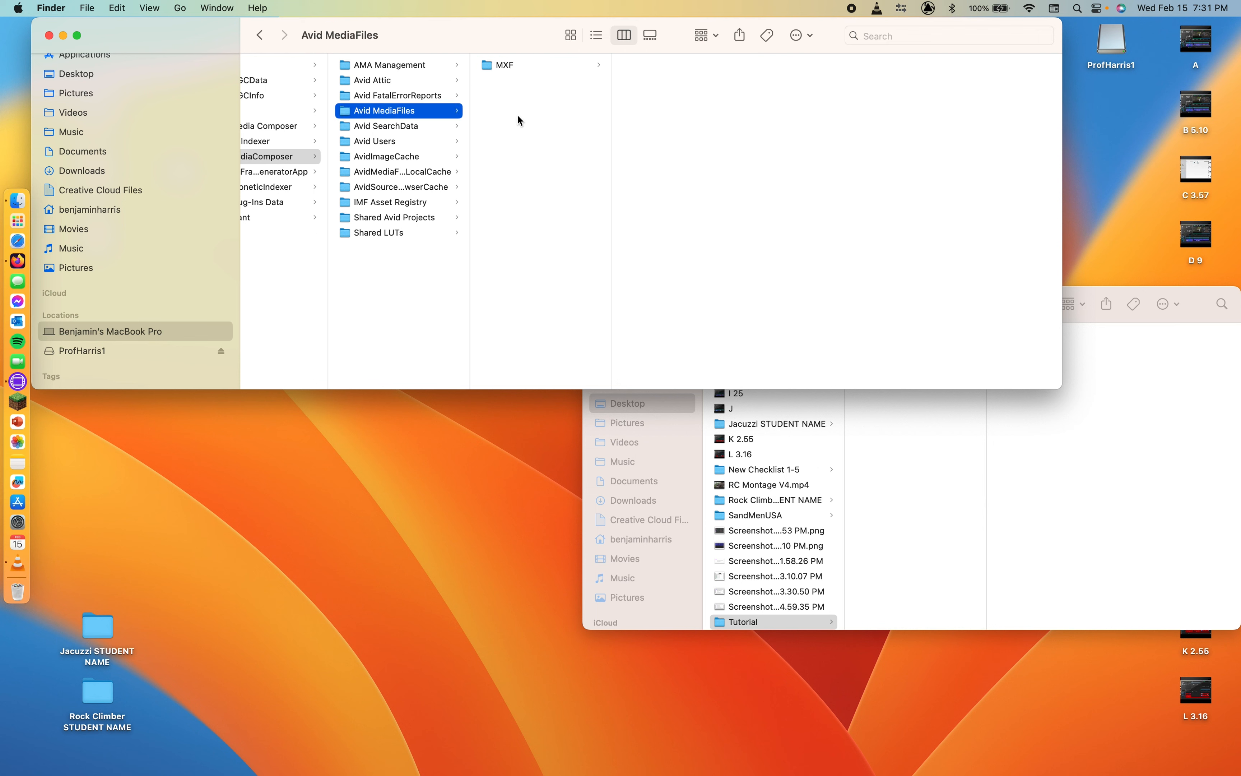
click(367, 292)
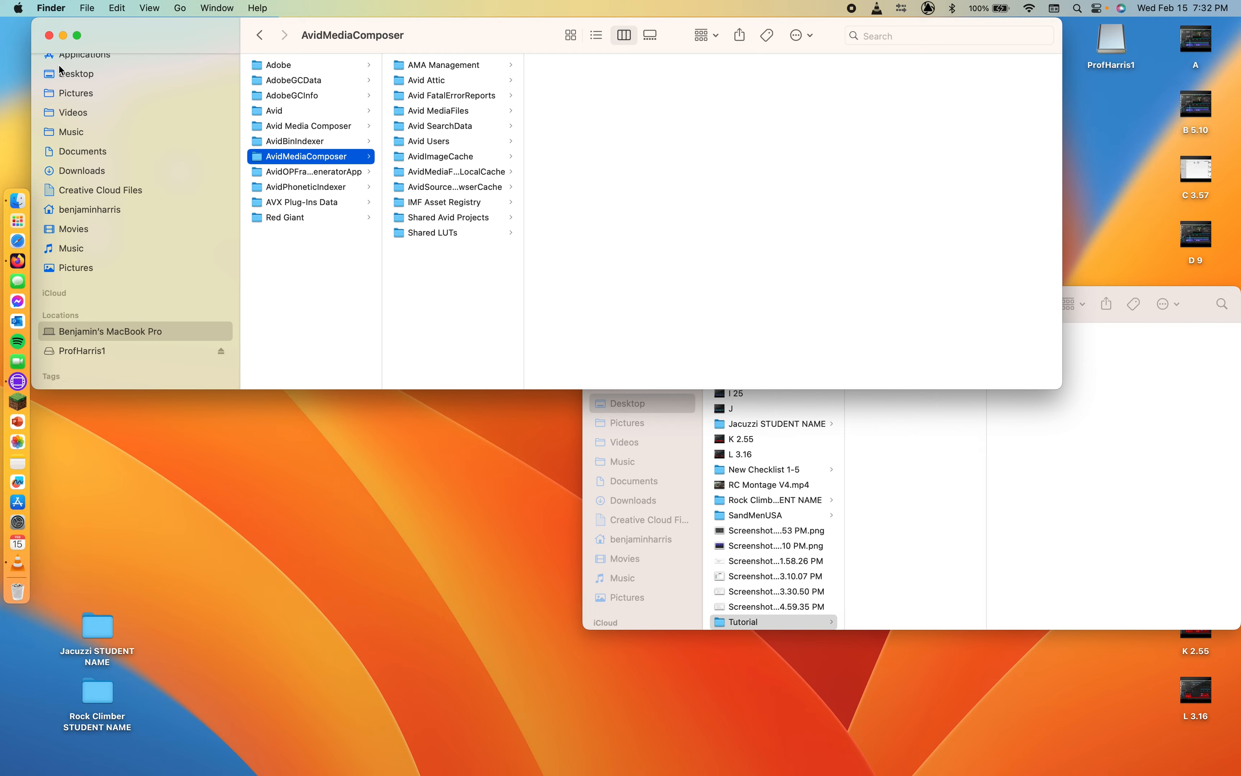
Step: Switch to Media Composer, scrub through part of the RC Montage V4 sequence, and return to Finder
key(ctrl+Left)
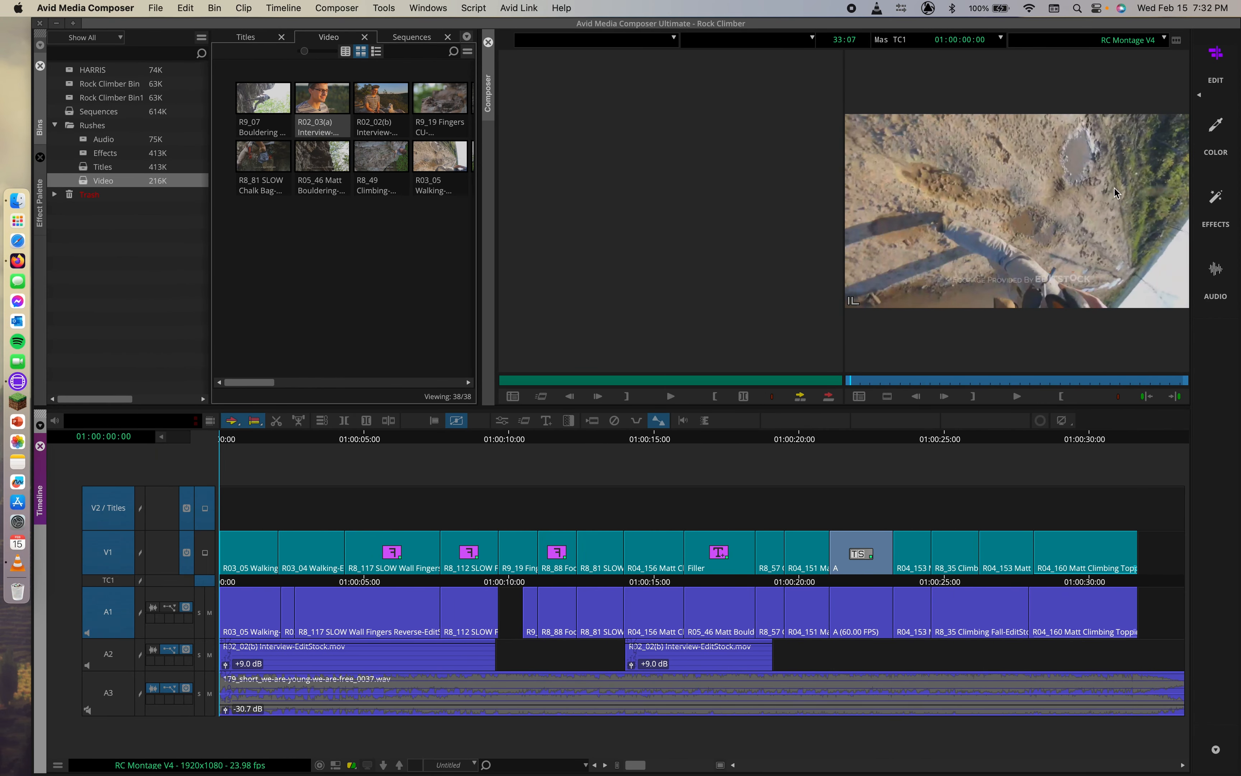
drag(660, 439, 501, 437)
key(ctrl+Right)
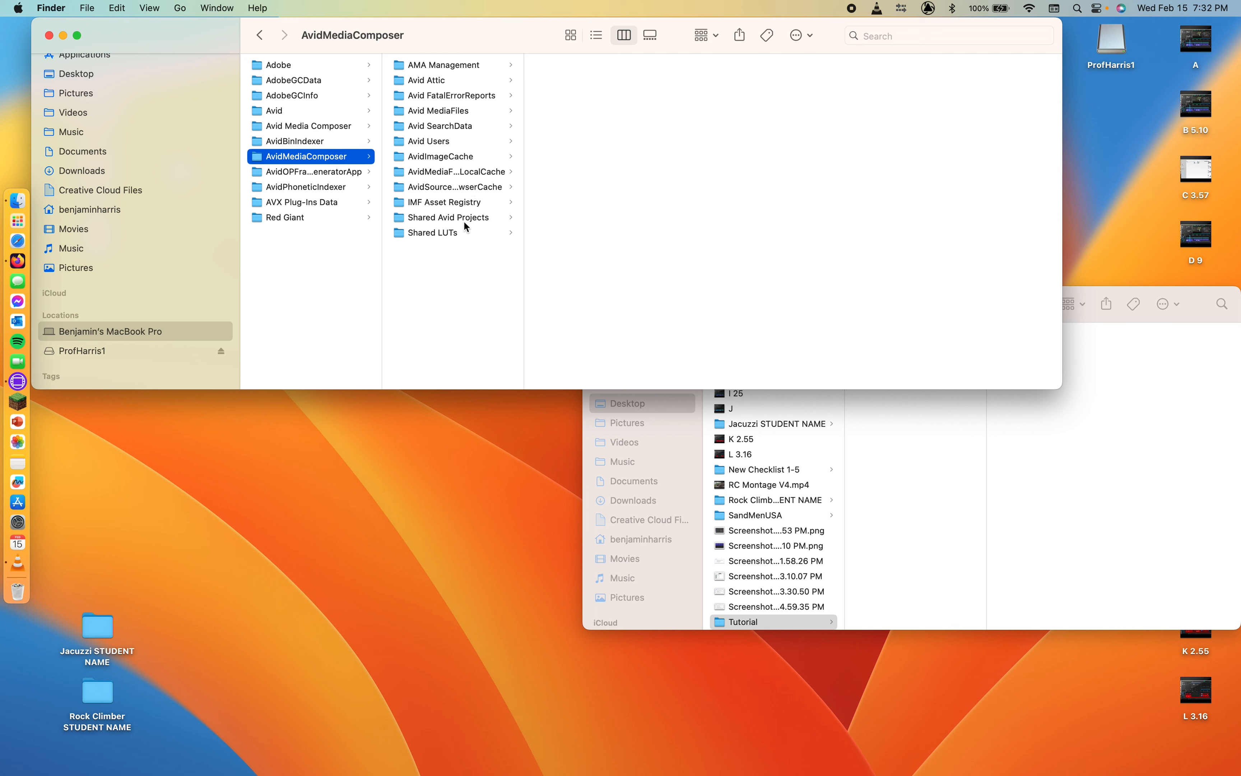
Step: Reopen folder 1 inside Avid MediaFiles' MXF folder and view the details of its two database files
click(443, 114)
click(599, 68)
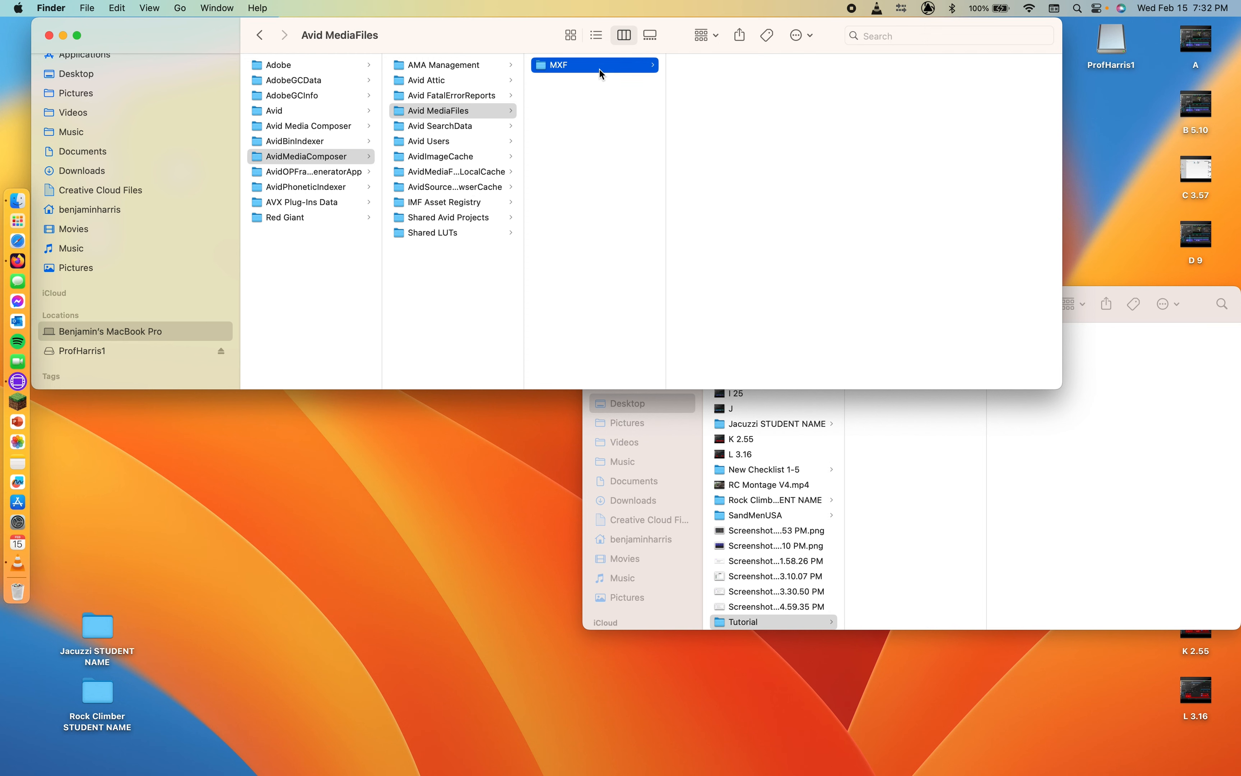
click(675, 71)
click(850, 127)
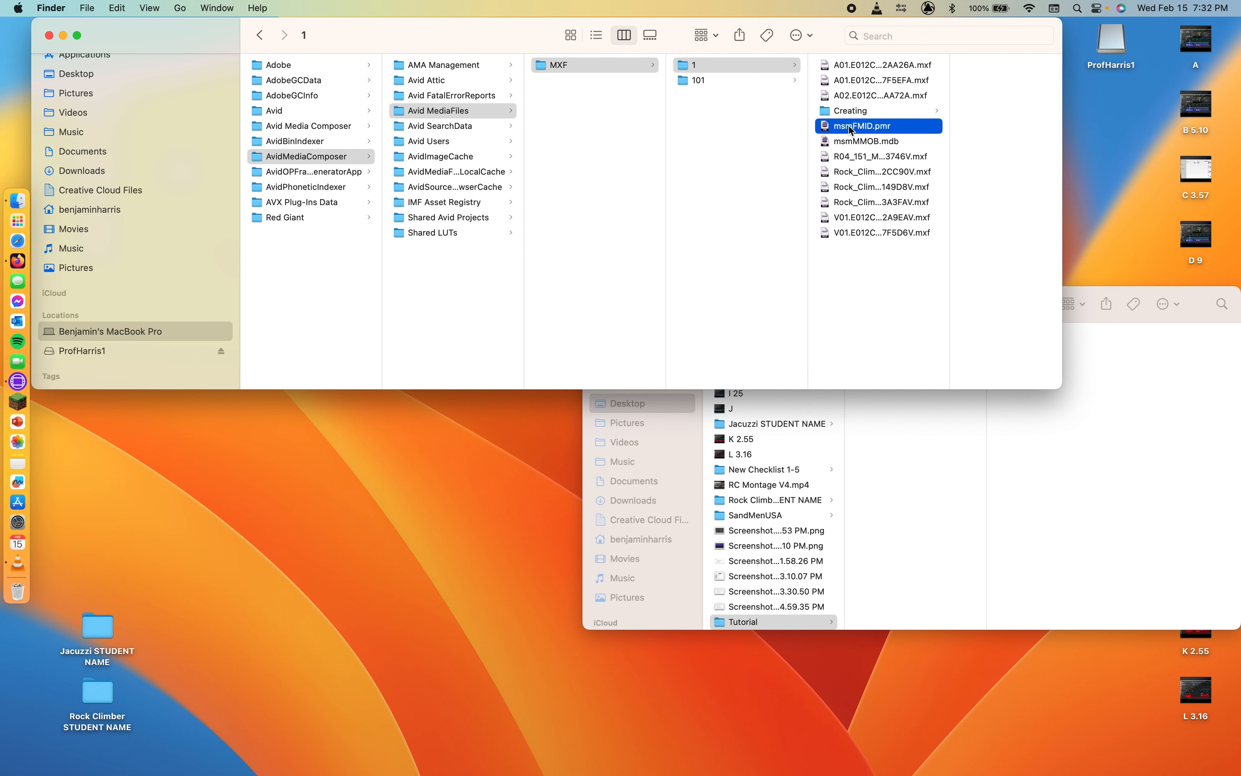
click(830, 141)
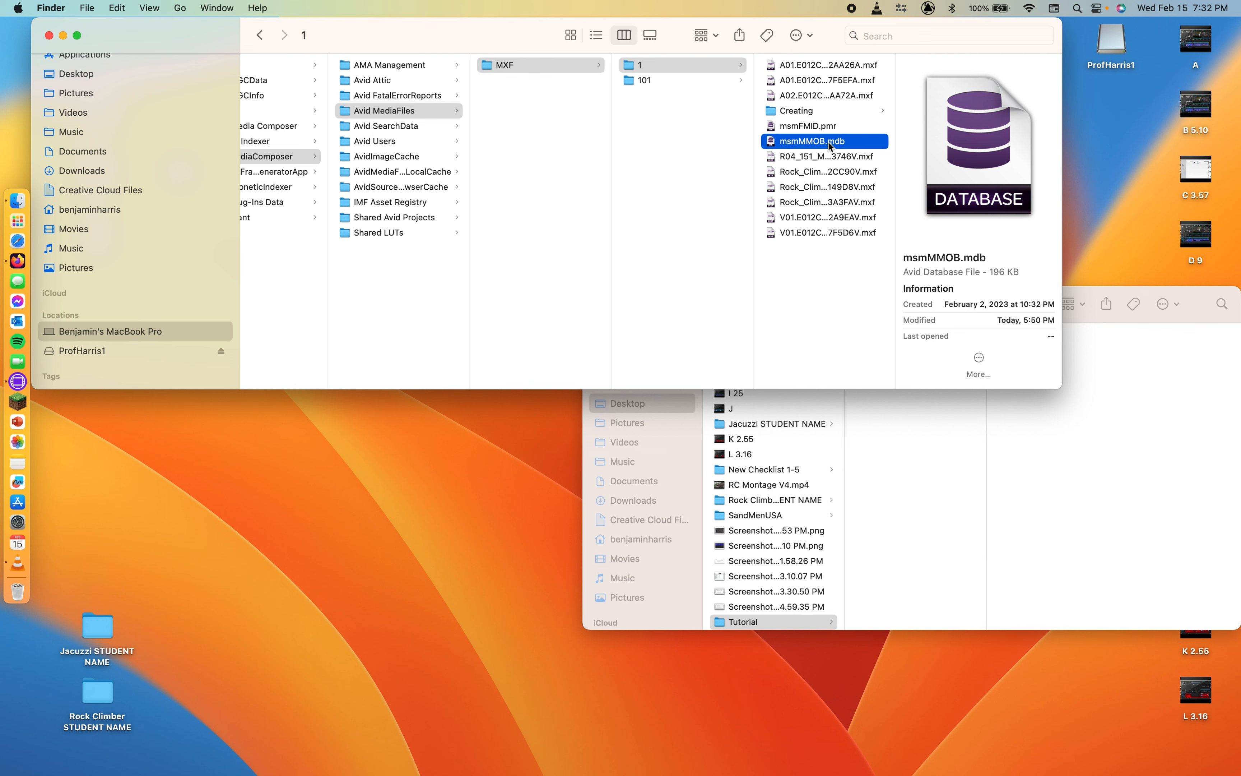
click(792, 129)
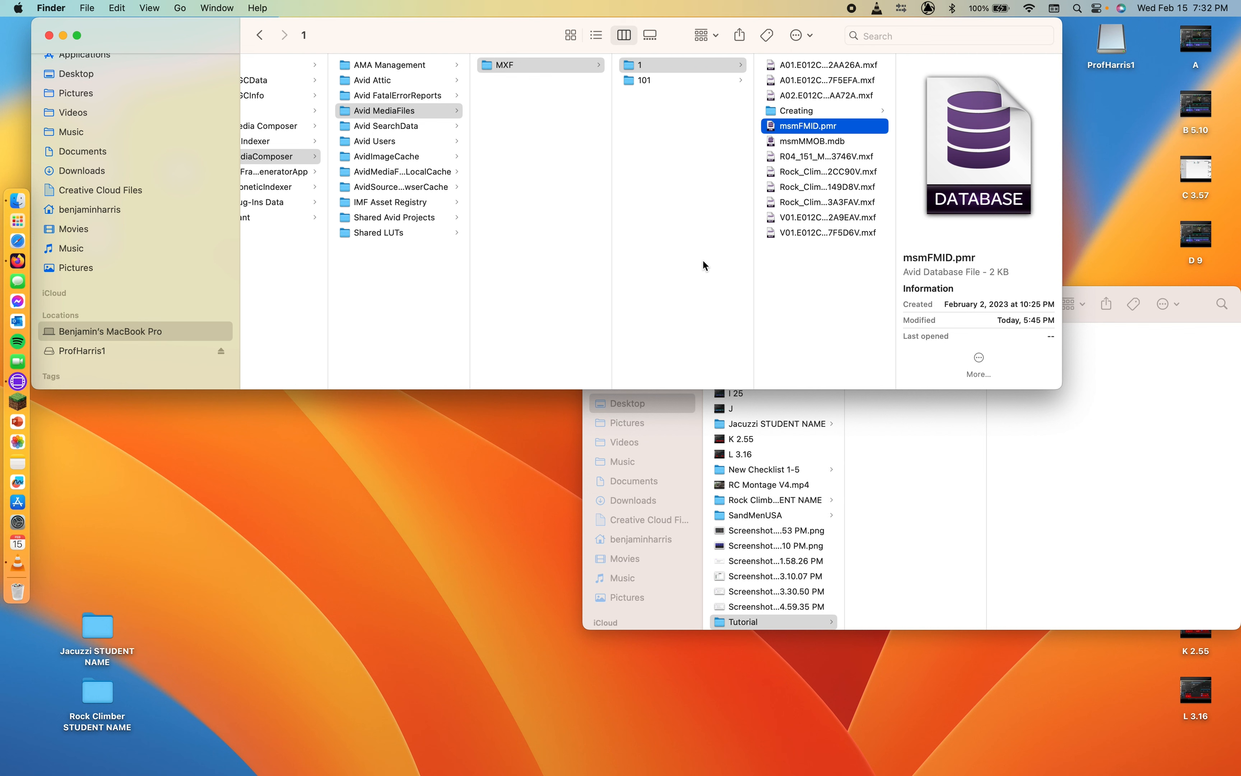
click(788, 143)
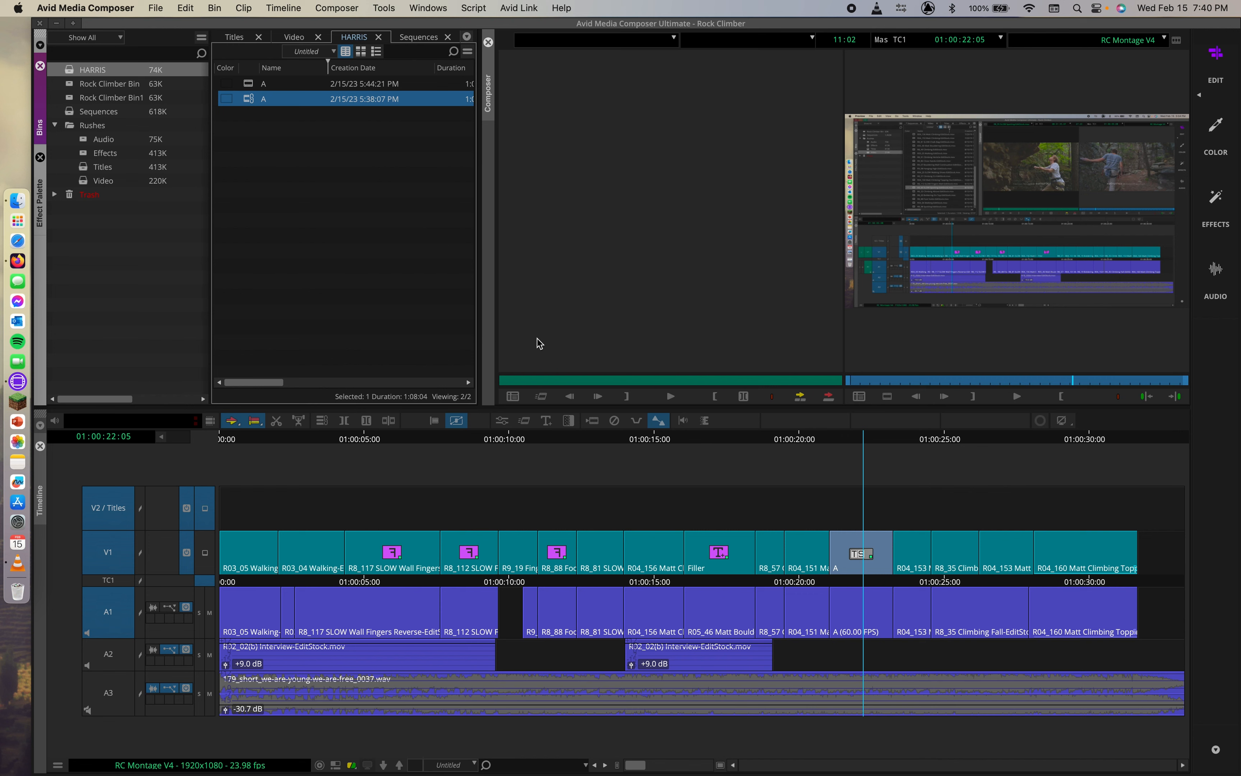
Step: Switch to Finder and open the Avid Attic folder inside AvidMediaComposer to examine its project backup folders
click(18, 200)
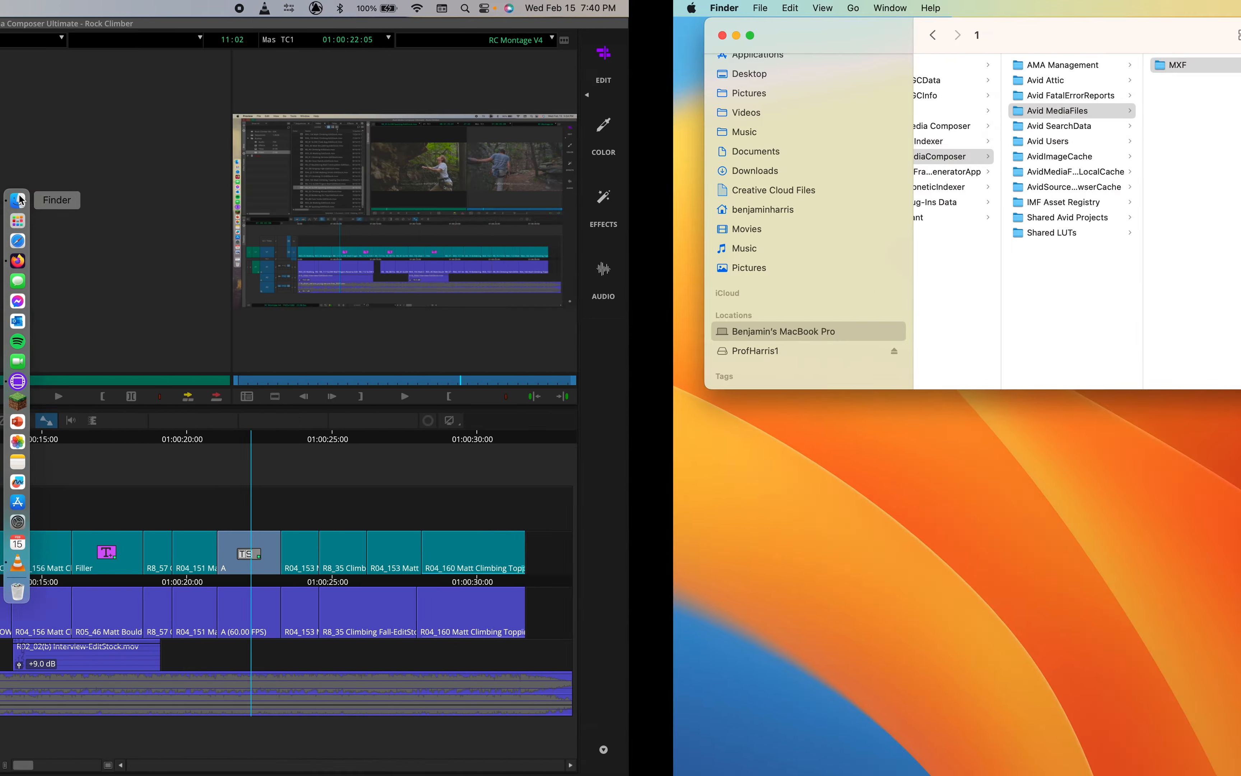
scroll(369, 88, left, 3)
scroll(368, 89, left, 5)
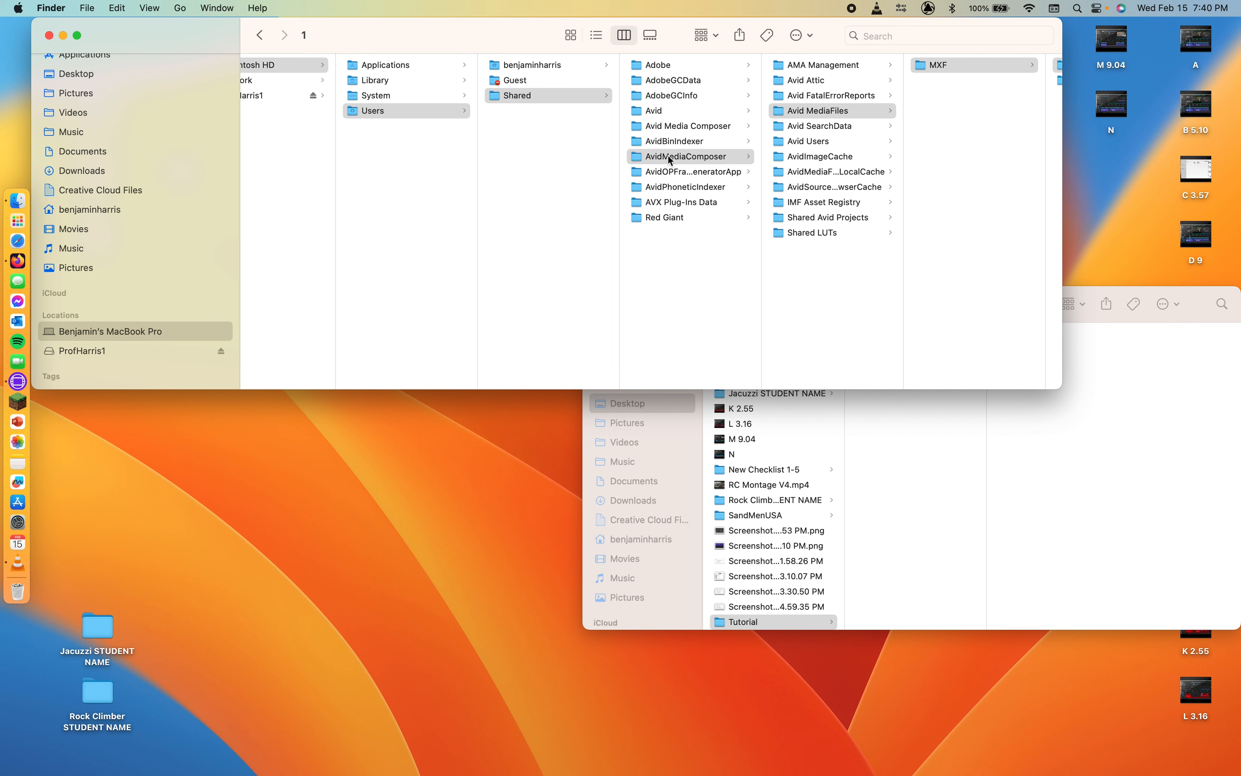
click(809, 82)
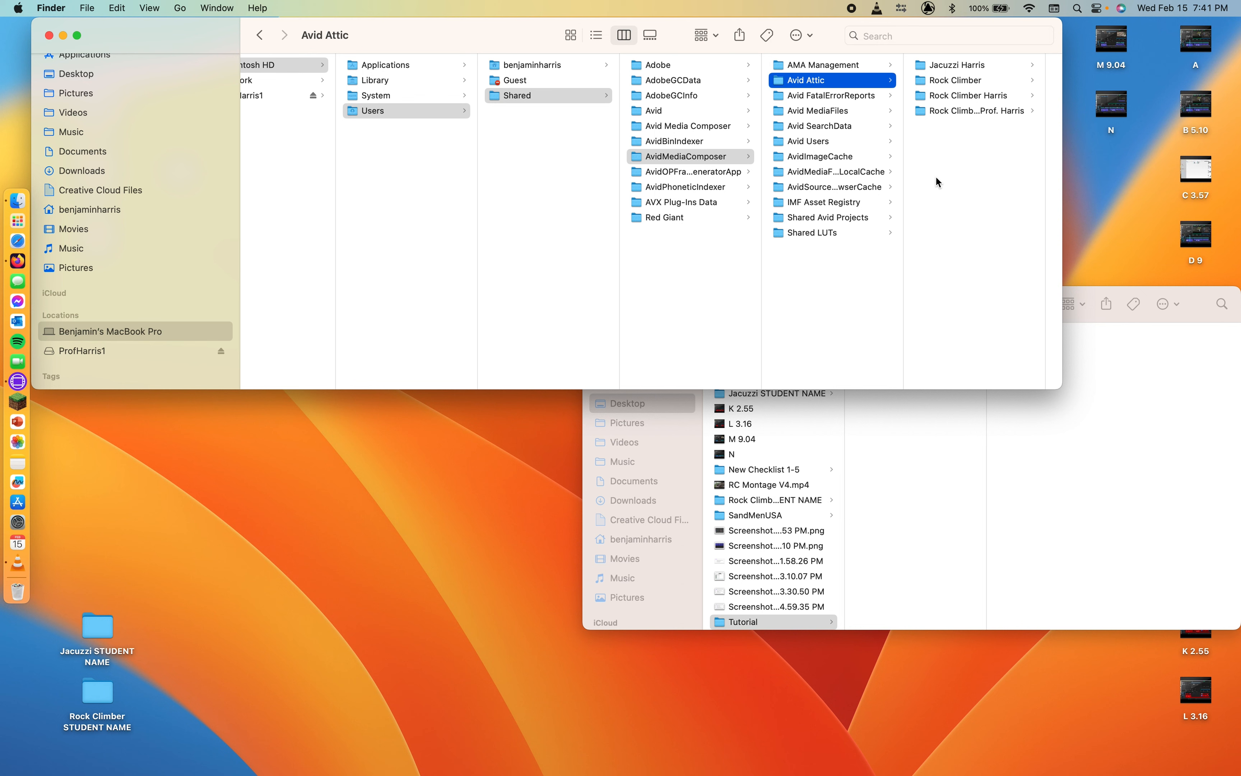
Step: Switch to Media Composer and create a new bin named Sequences Copy in the Rock Climber project
click(18, 381)
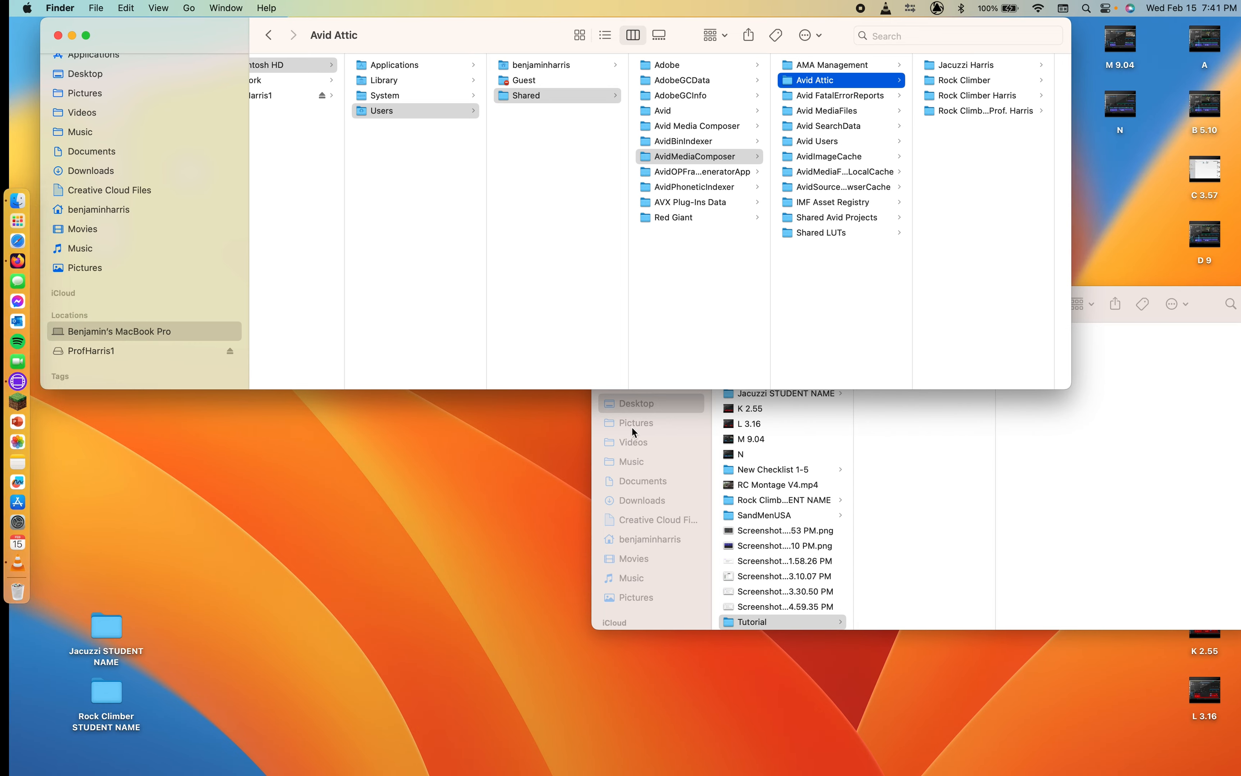
right_click(110, 247)
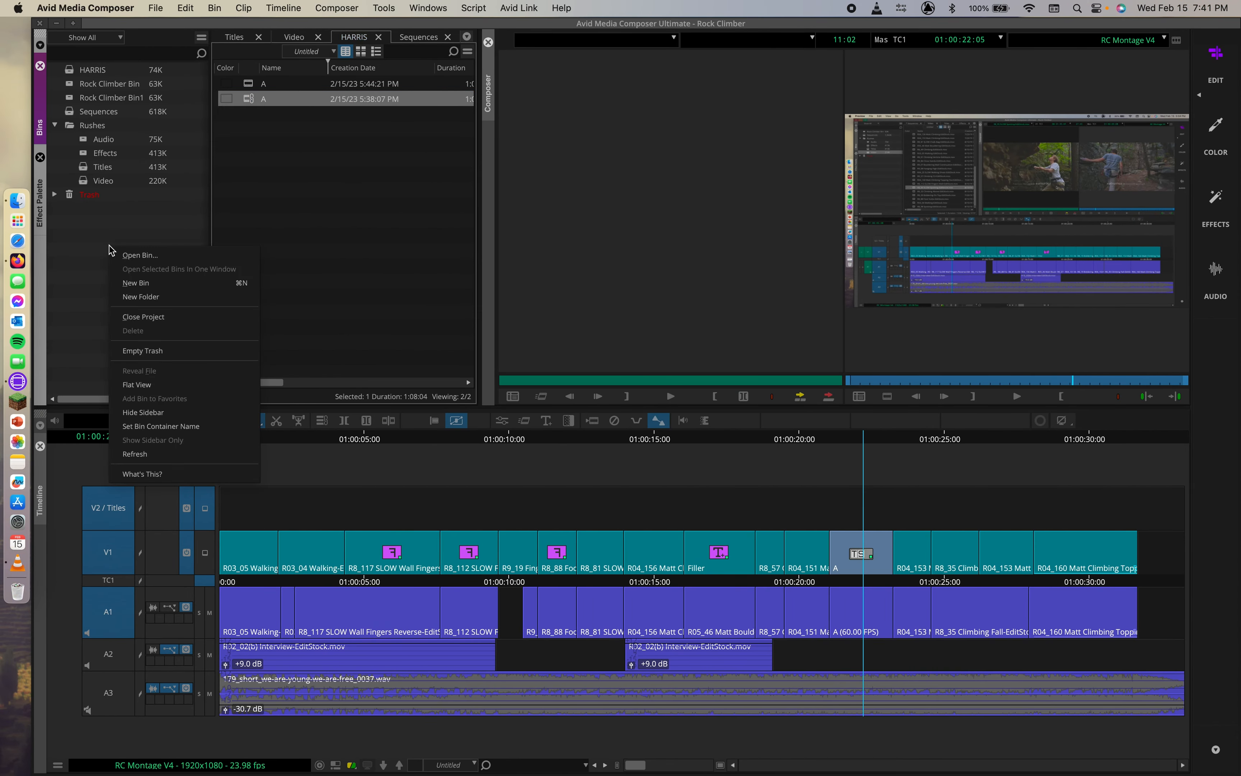
click(156, 283)
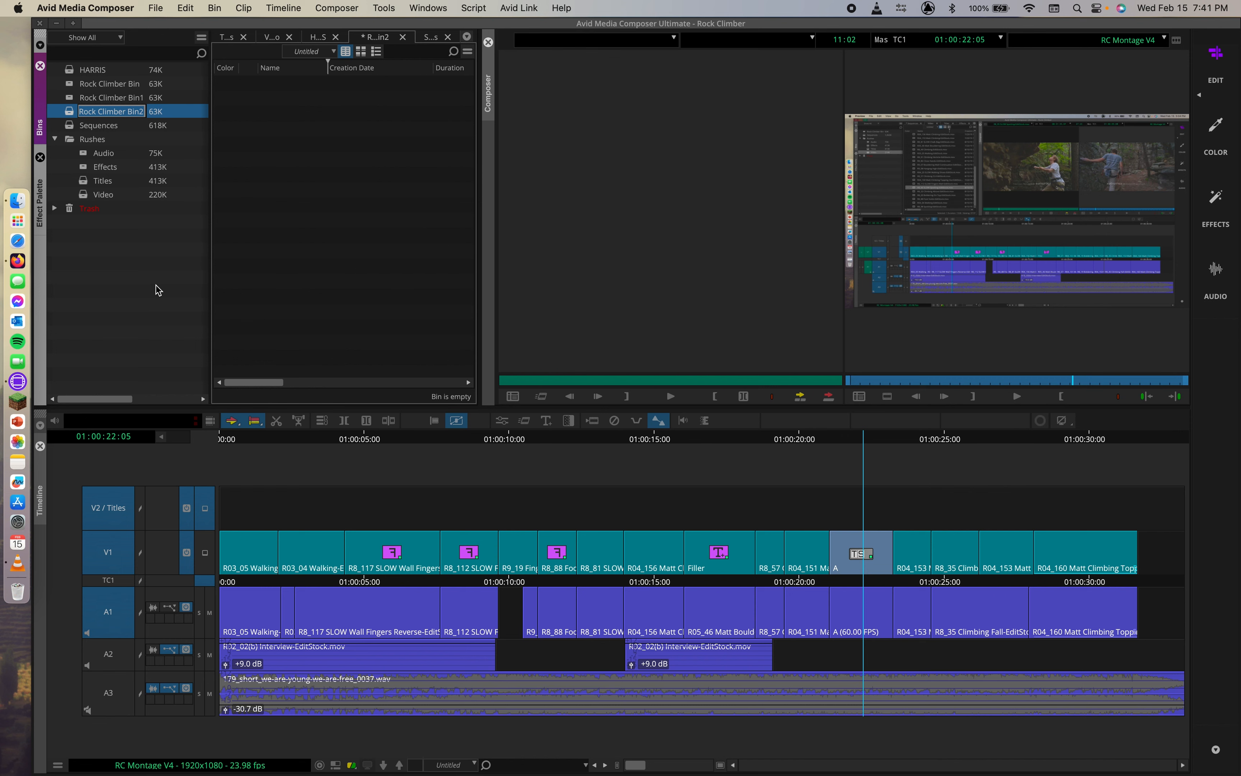
text(Sequences Copy)
key(Return)
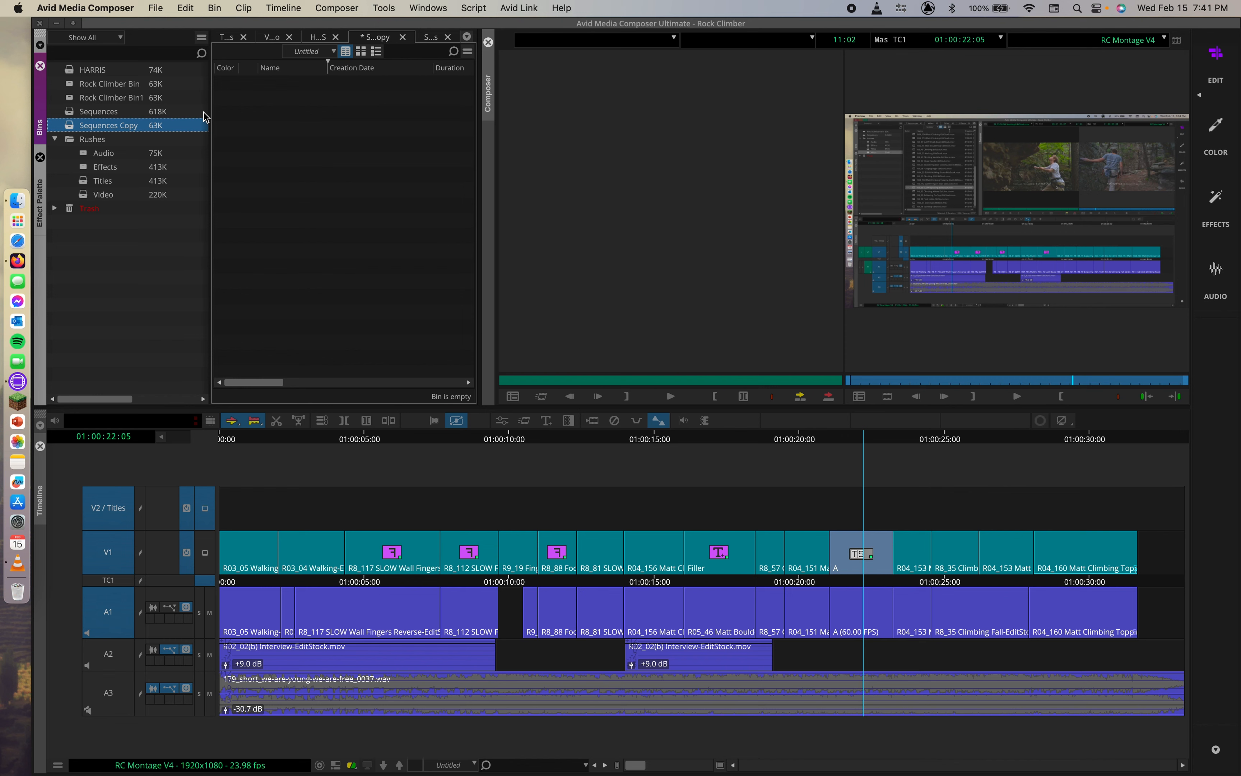
Step: Bring up the Sequences bin and close all other open bins except Sequences Copy
double_click(69, 112)
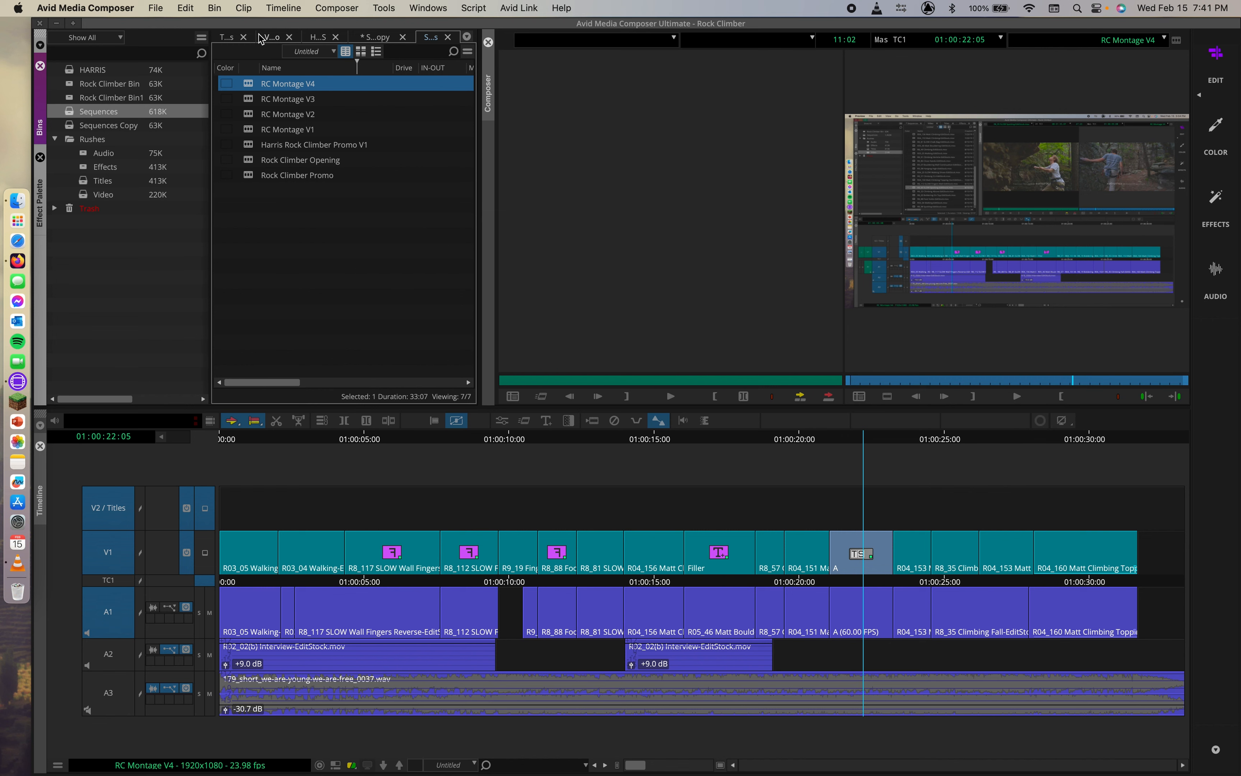
click(244, 37)
click(244, 37)
click(244, 38)
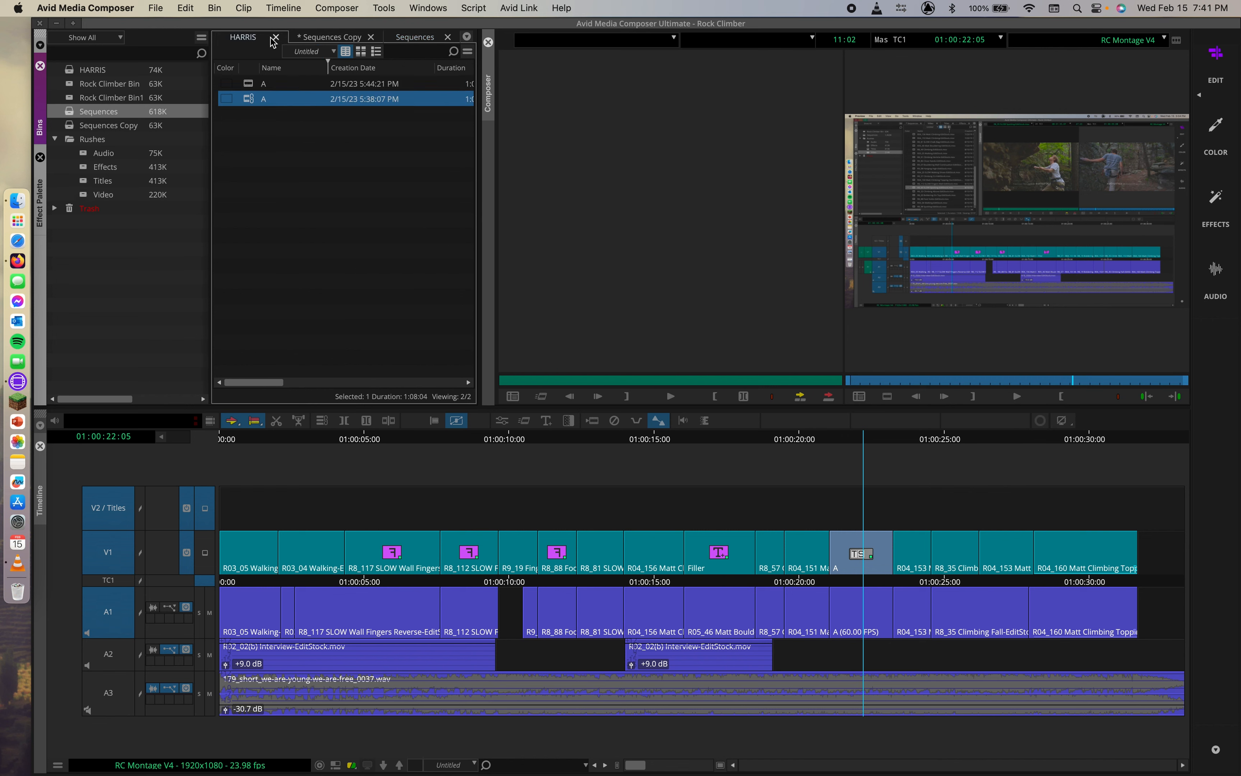
click(278, 41)
Step: Separate the Sequences bin from the tabbed group and dock it below the Sequences Copy bin, dividing the space about equally
click(382, 38)
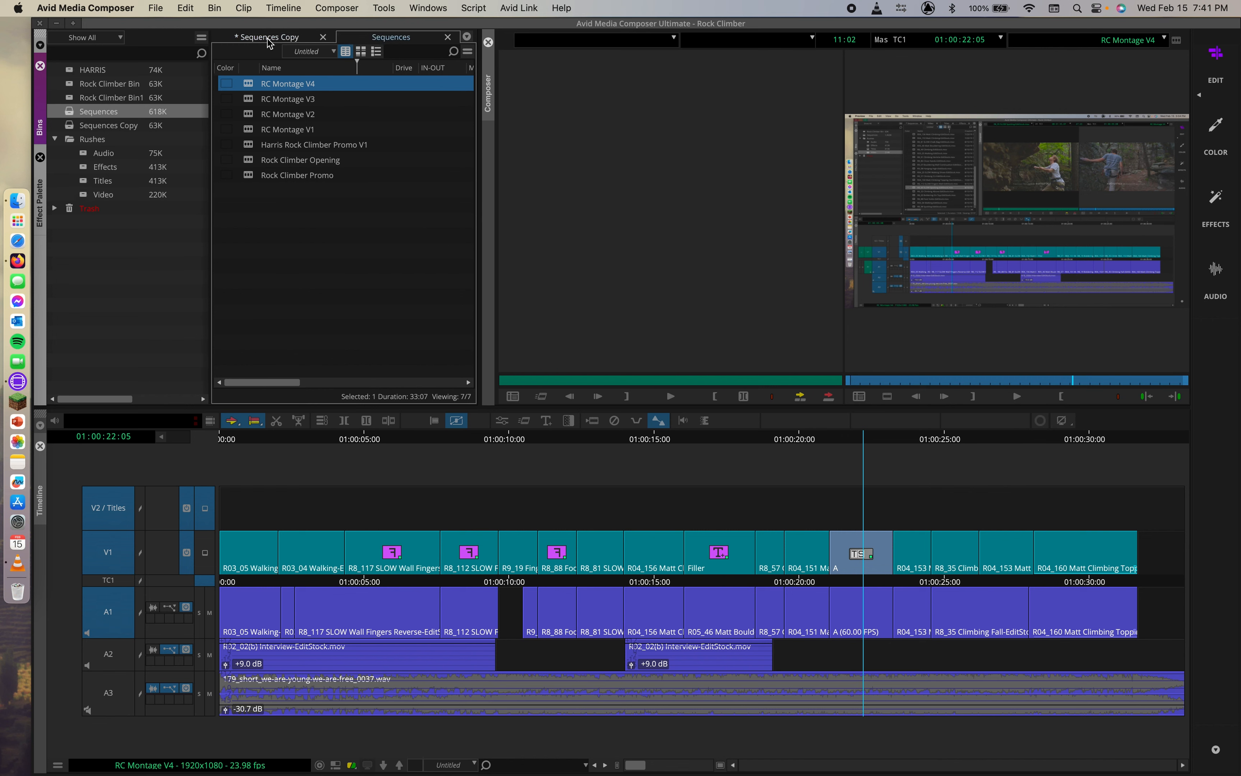
click(269, 41)
click(404, 41)
drag(387, 37, 336, 393)
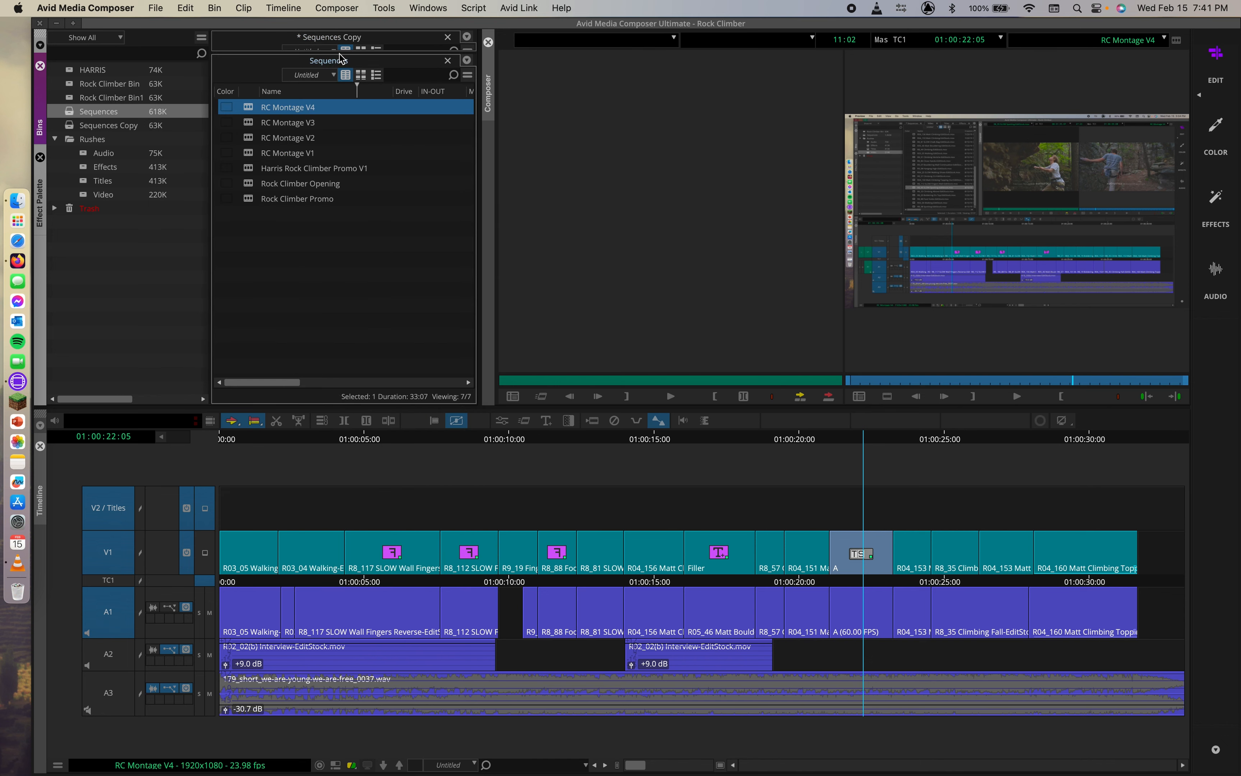
drag(339, 51, 337, 174)
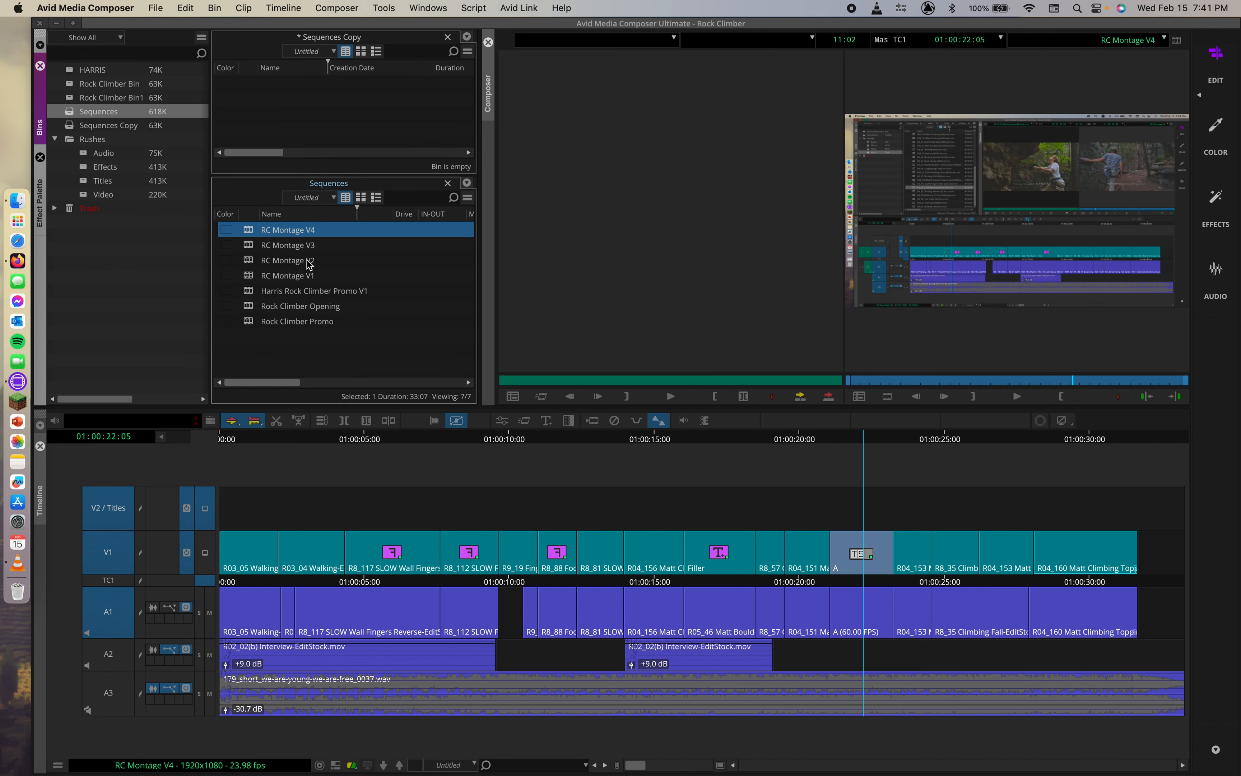
Step: Copy the RC Montage V3 sequence from the Sequences bin into the Sequences Copy bin
click(290, 329)
click(275, 350)
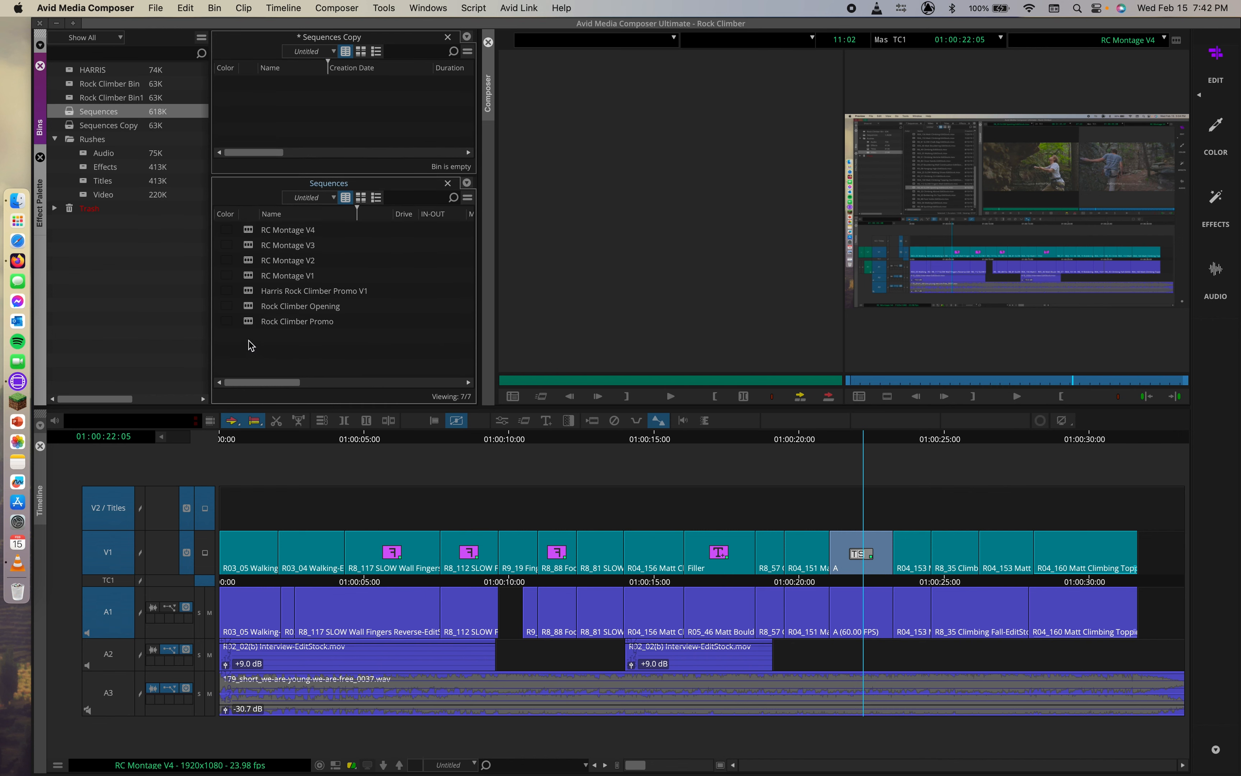
drag(249, 250, 253, 247)
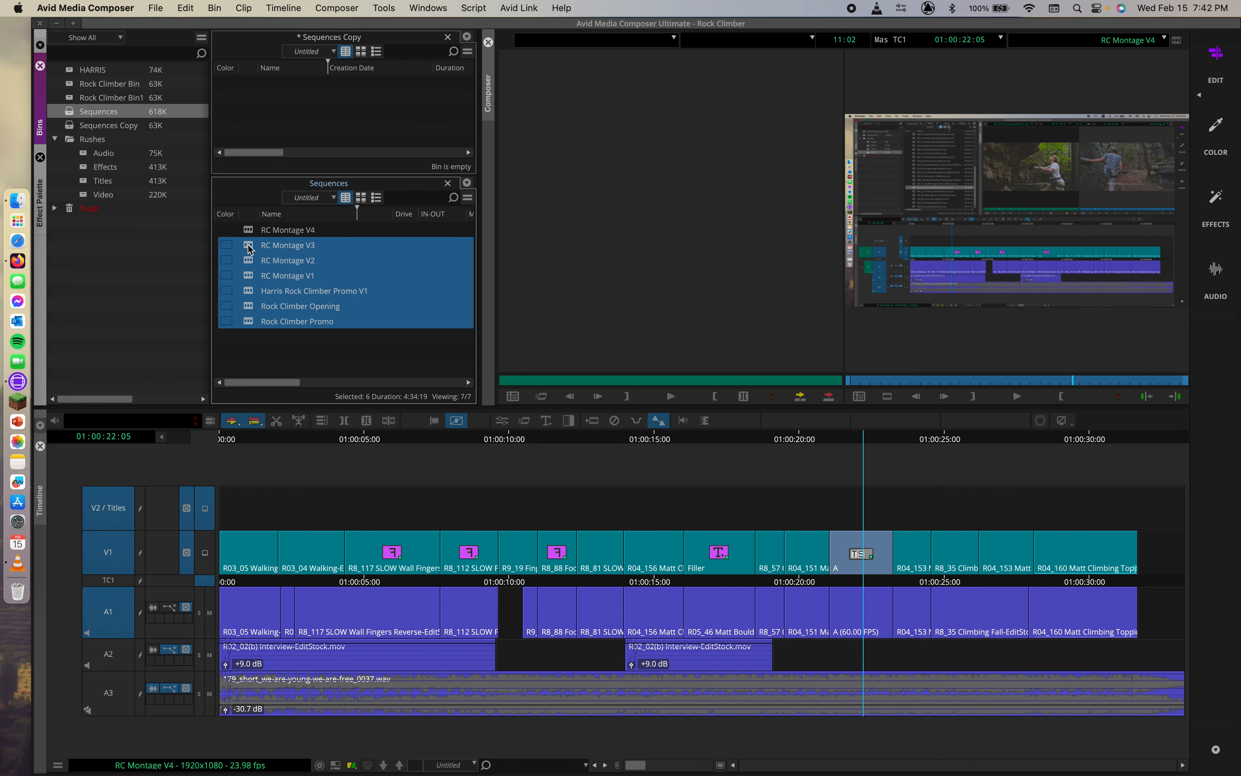
drag(251, 249, 268, 104)
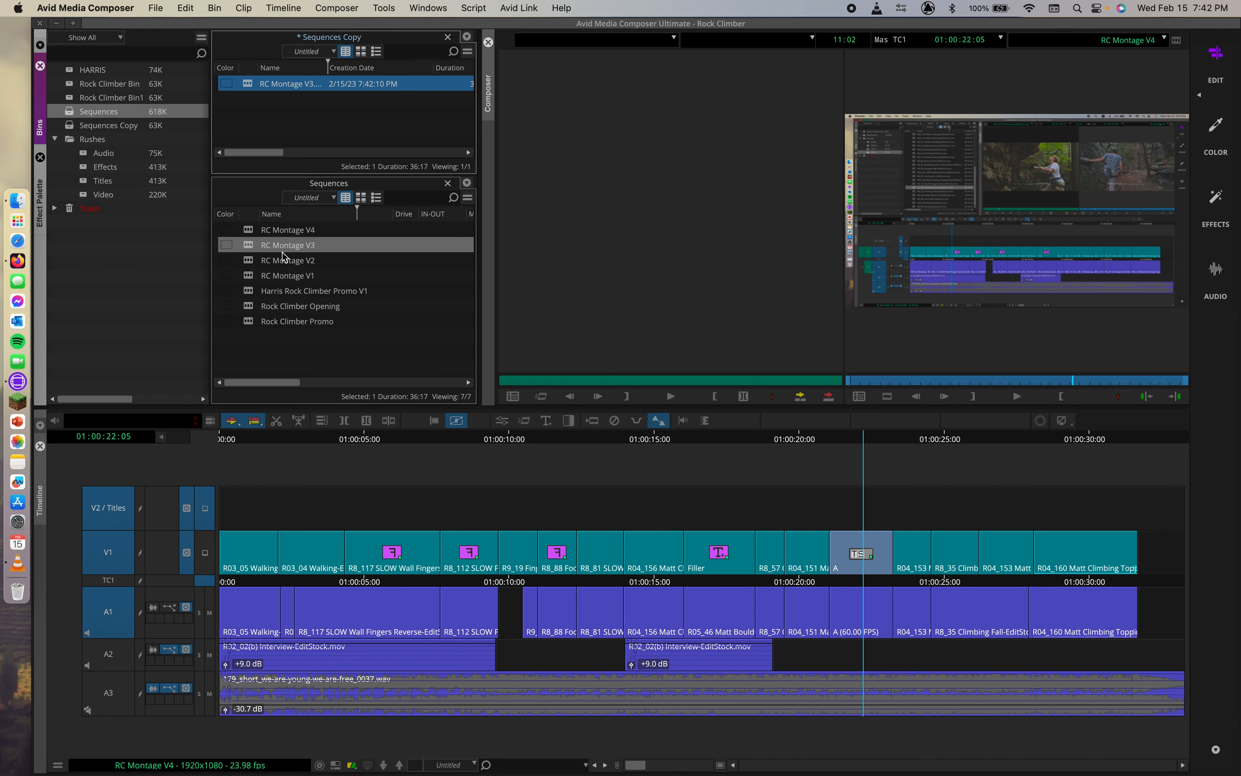
Step: Duplicate all six sequences except RC Montage V4 from the Sequences bin into Sequences Copy and check the copies
drag(252, 332, 250, 248)
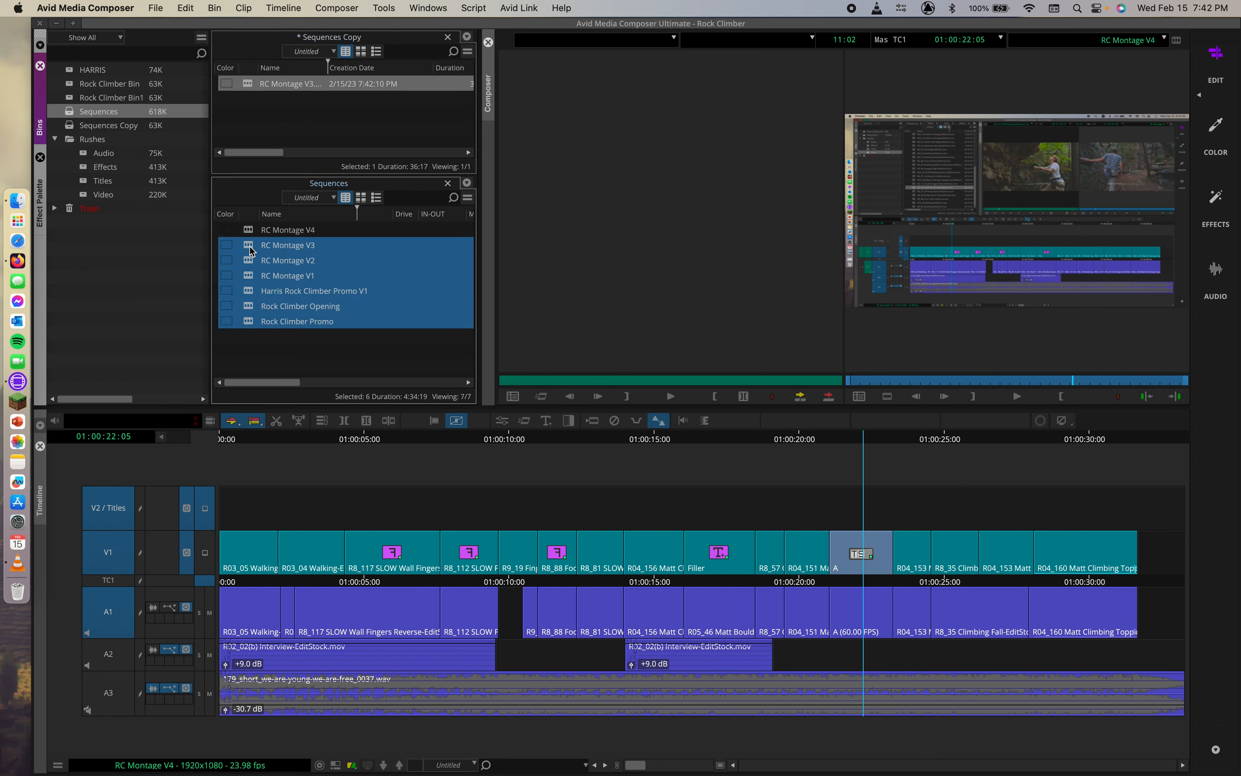
drag(252, 250, 297, 119)
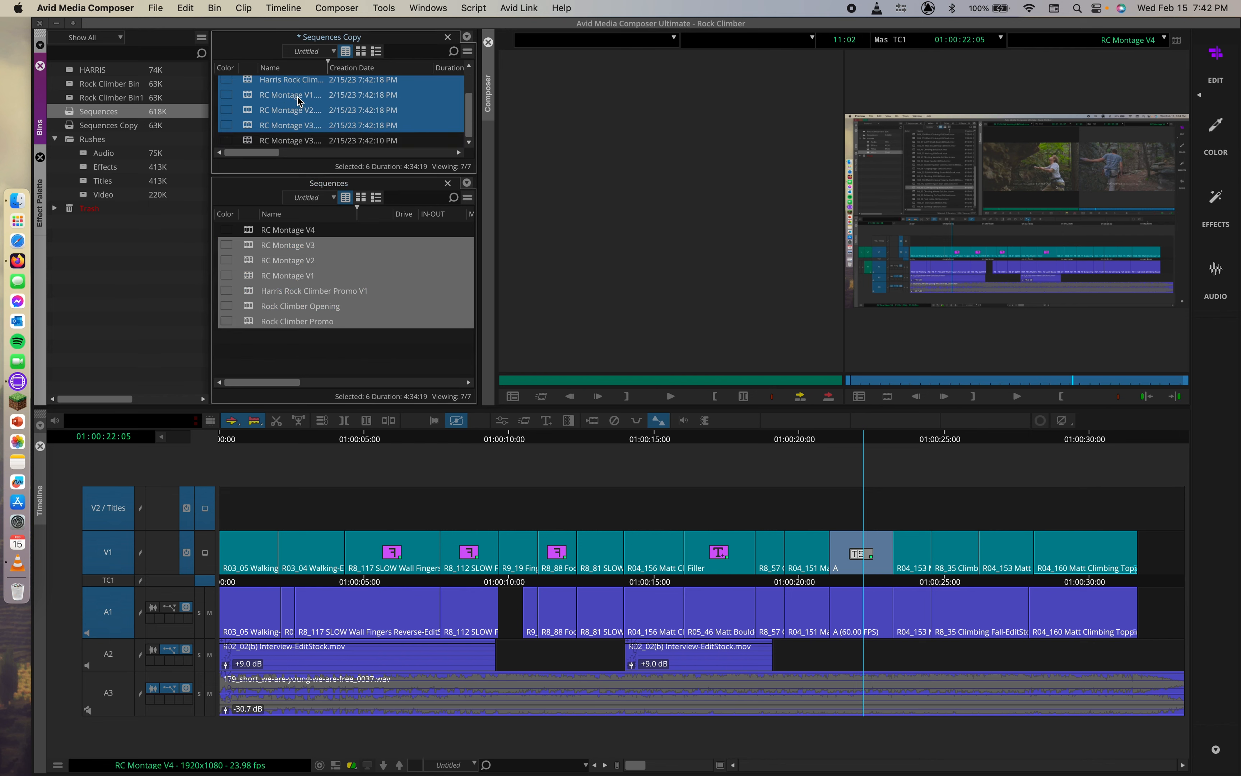
scroll(272, 100, down, 2)
click(284, 344)
click(261, 119)
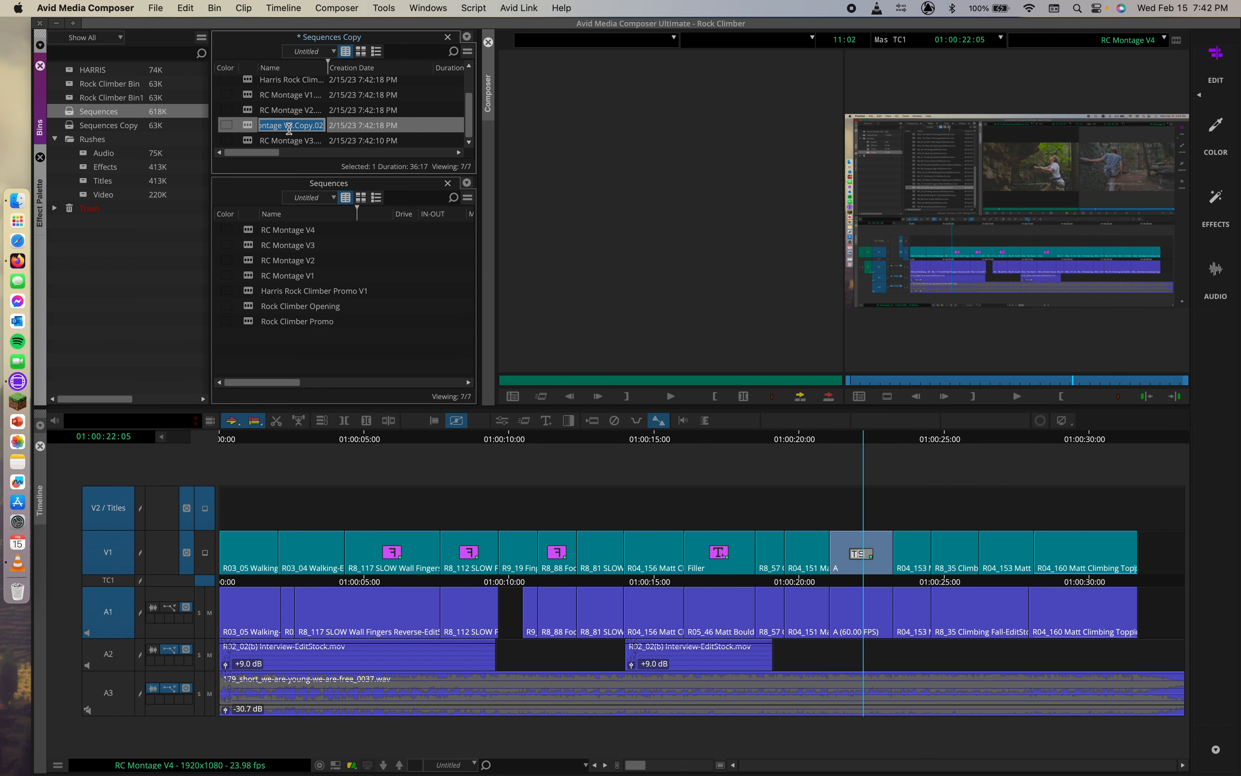
click(313, 465)
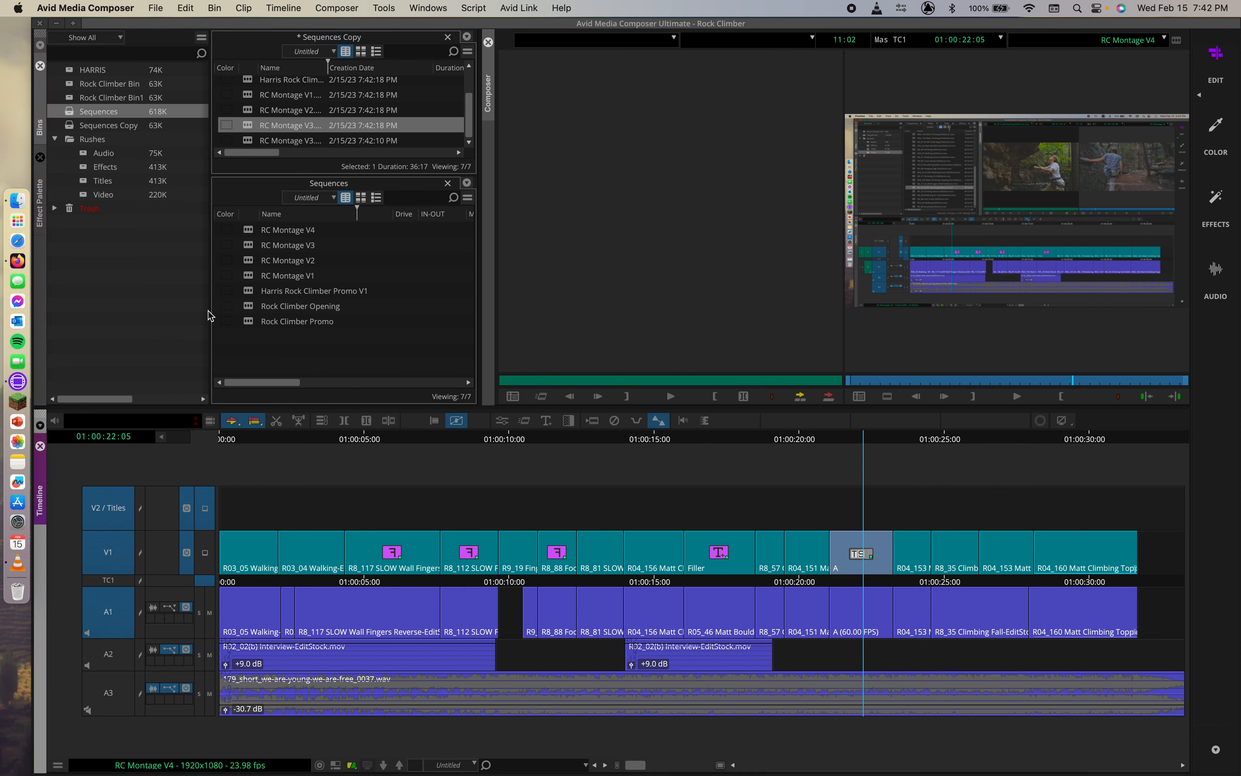
Step: Save all bins of the Rock Climber project and try to leave the application
click(164, 281)
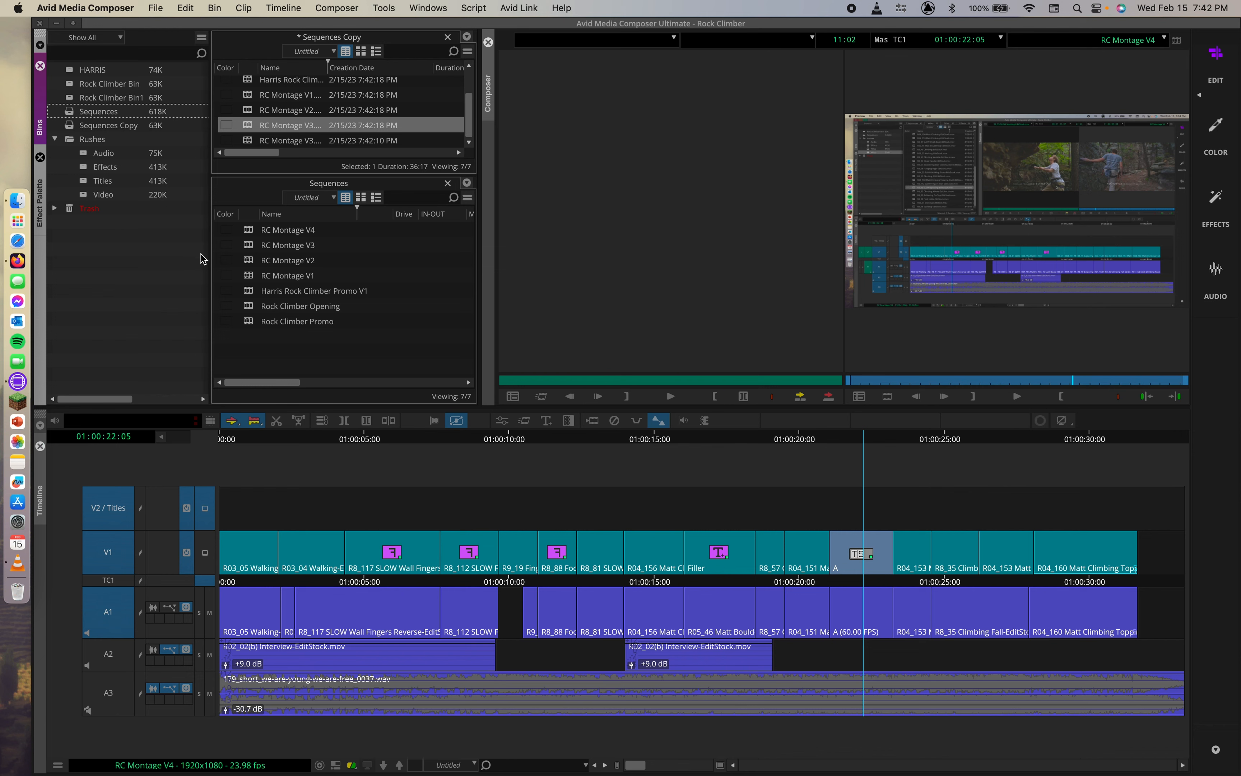
key(super+s)
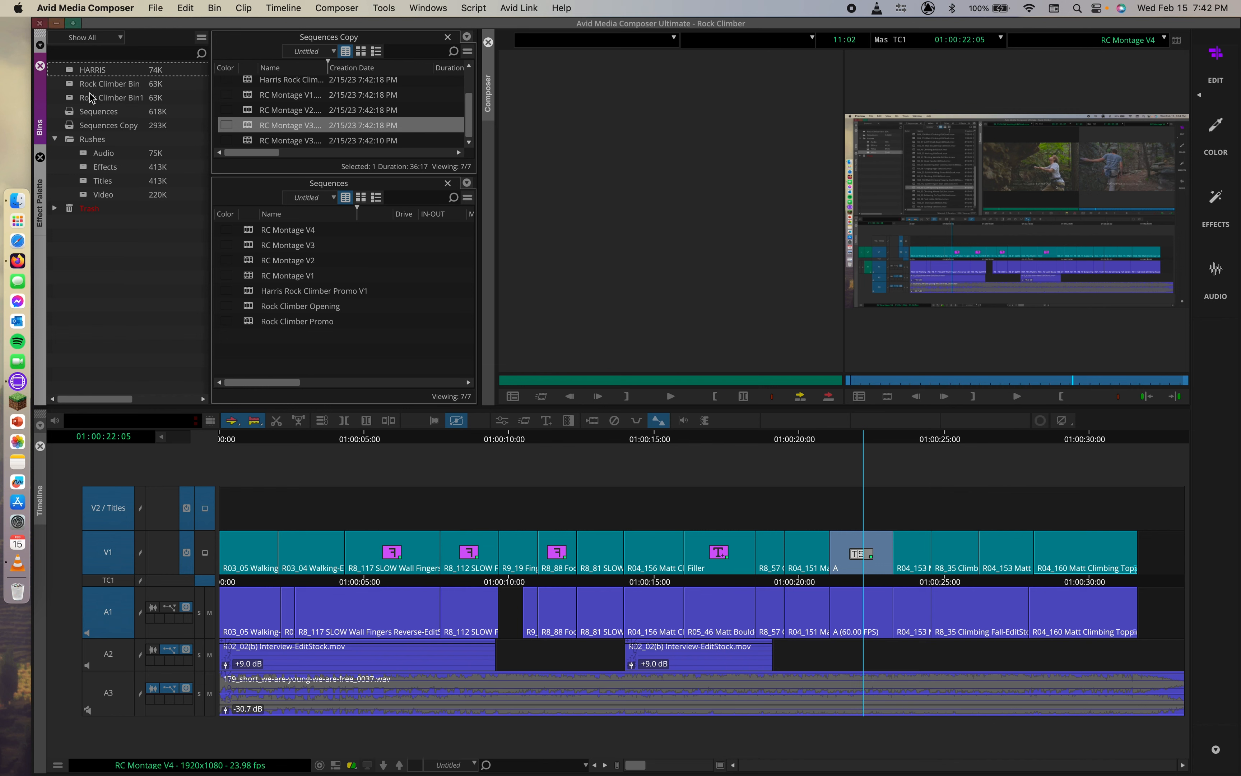
key(super+q)
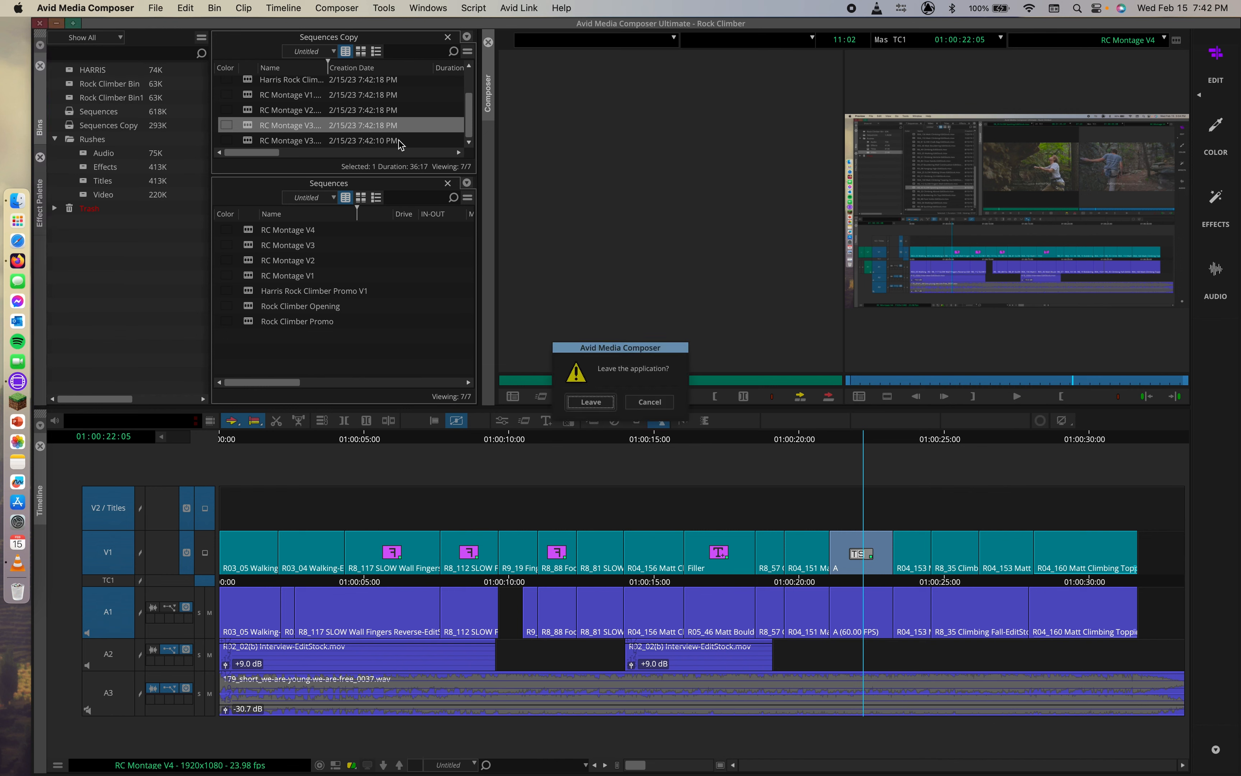
click(573, 401)
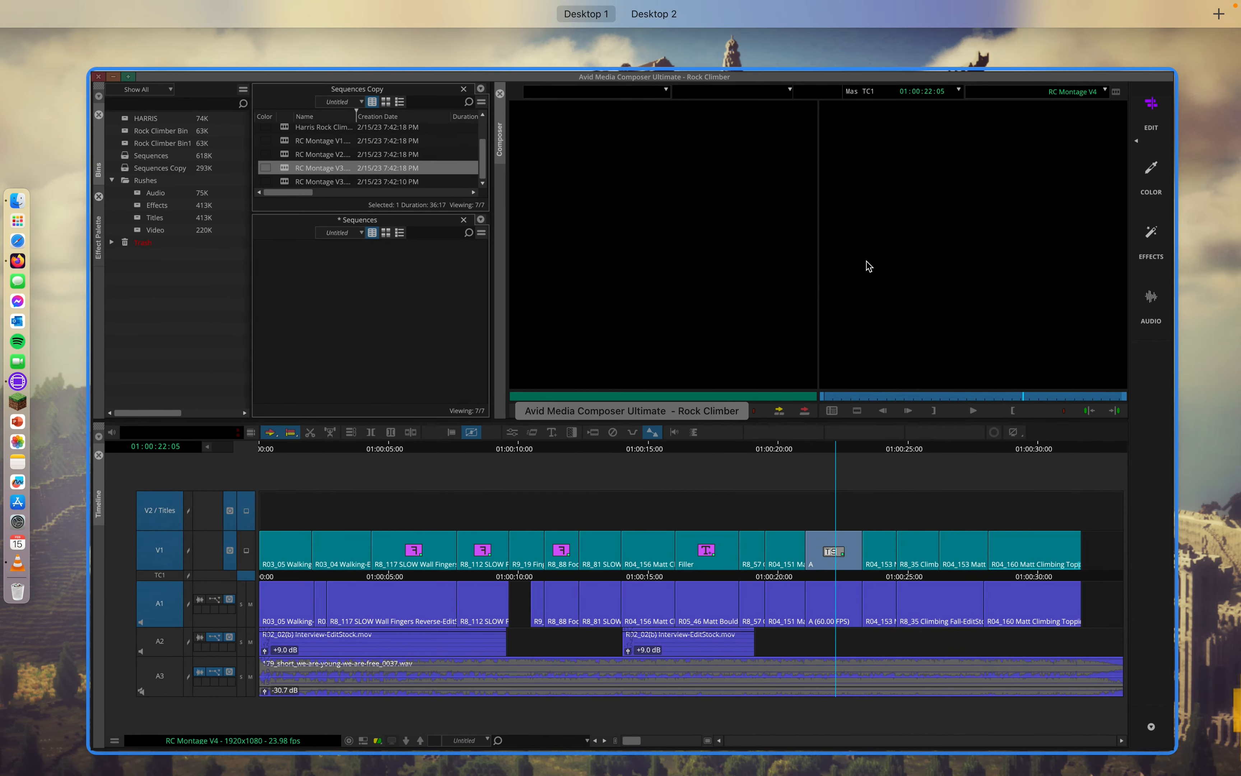
Step: Switch to Finder and examine the backed-up bin folders inside Rock Climber's Bins folder in Avid Attic
key(ctrl+Right)
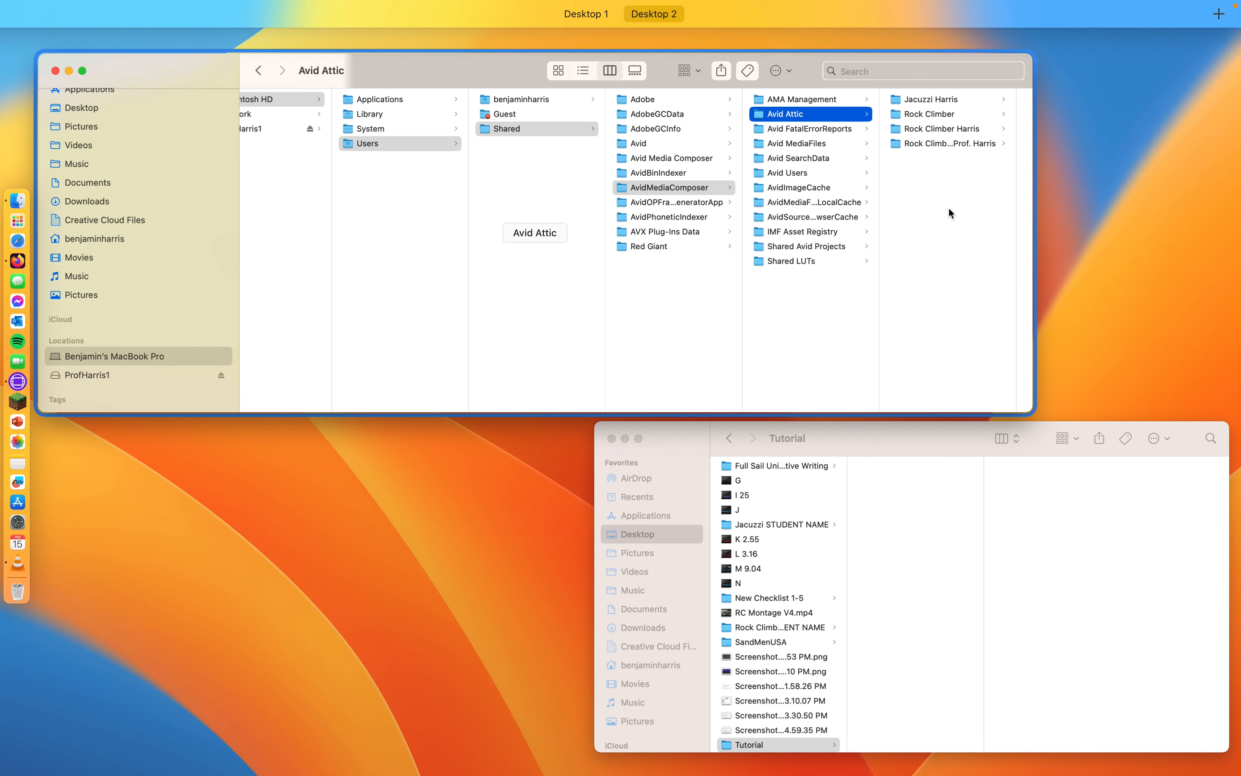
click(1026, 114)
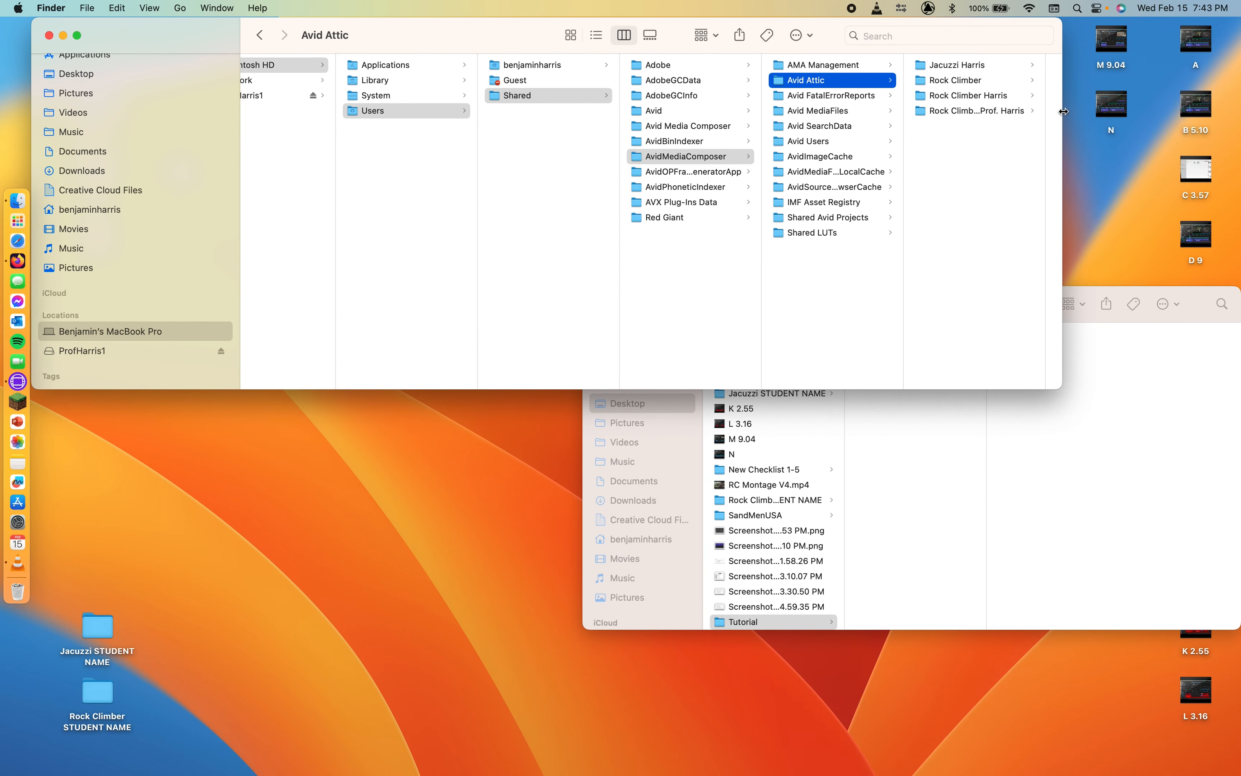
double_click(1064, 111)
click(1064, 80)
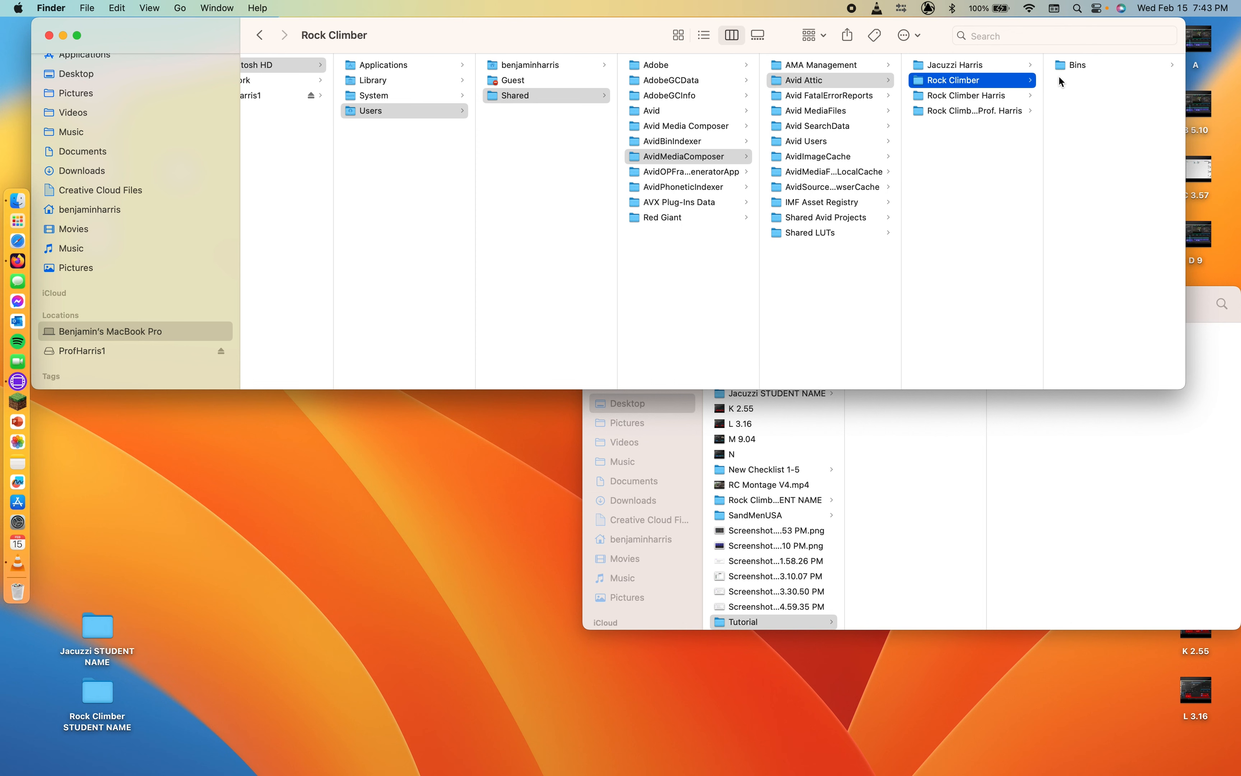
click(1110, 65)
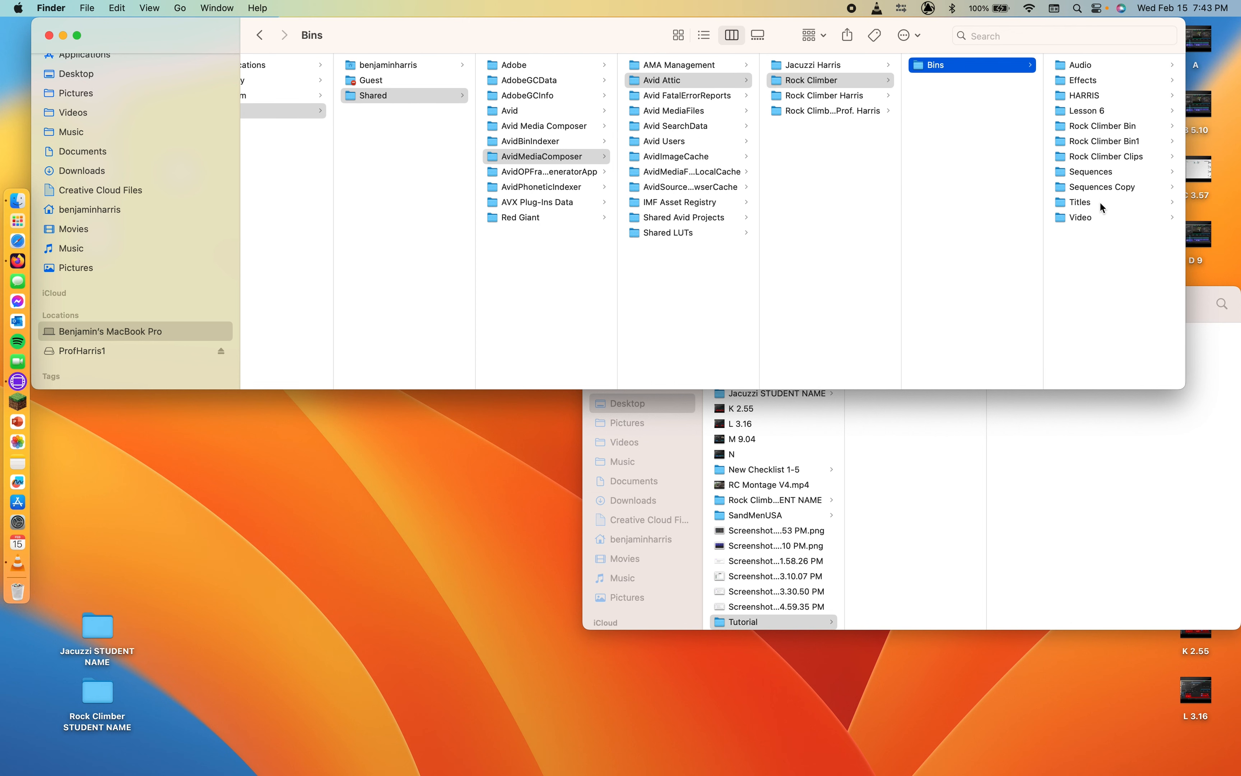
click(1088, 261)
key(super+a)
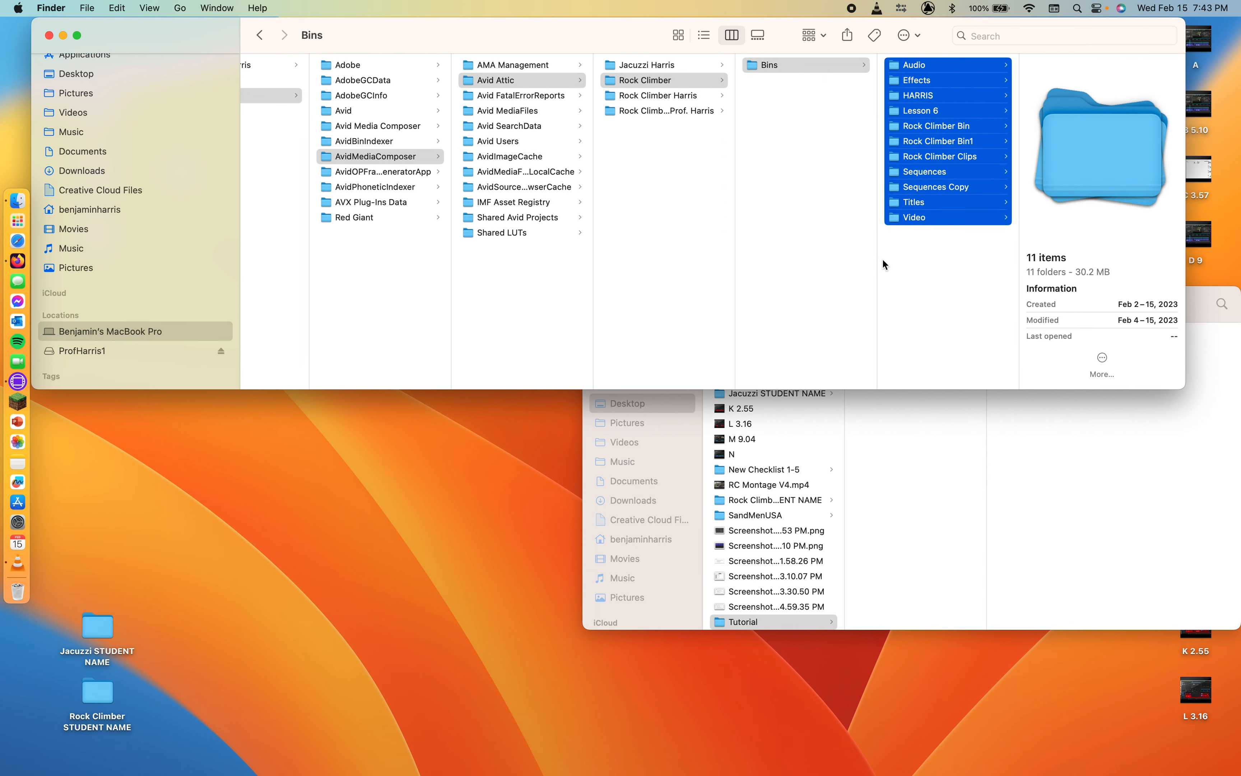
click(886, 265)
Step: Open the Sequences backup folder and compare the creation dates of Sequences.85, Sequences.77, Sequences.59 and Sequences.75
click(934, 172)
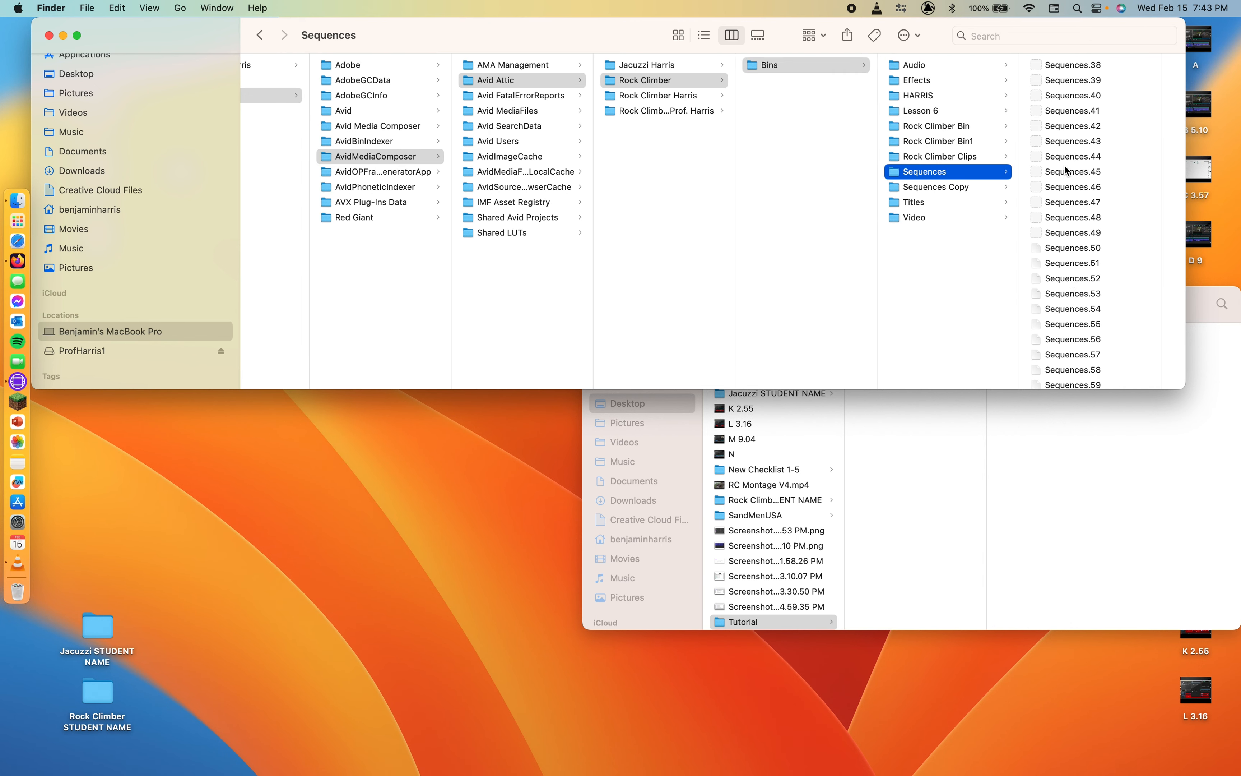
scroll(1077, 159, down, 10)
scroll(1092, 147, up, 10)
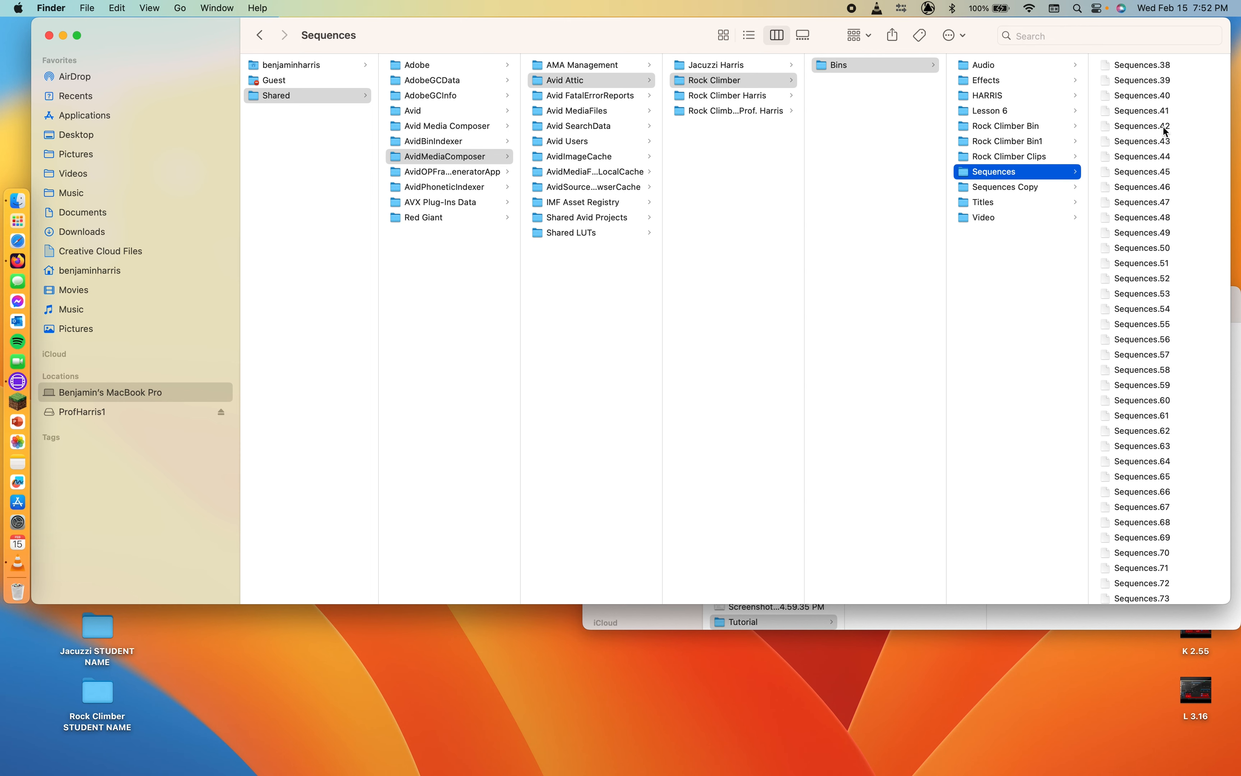
scroll(1136, 500, down, 5)
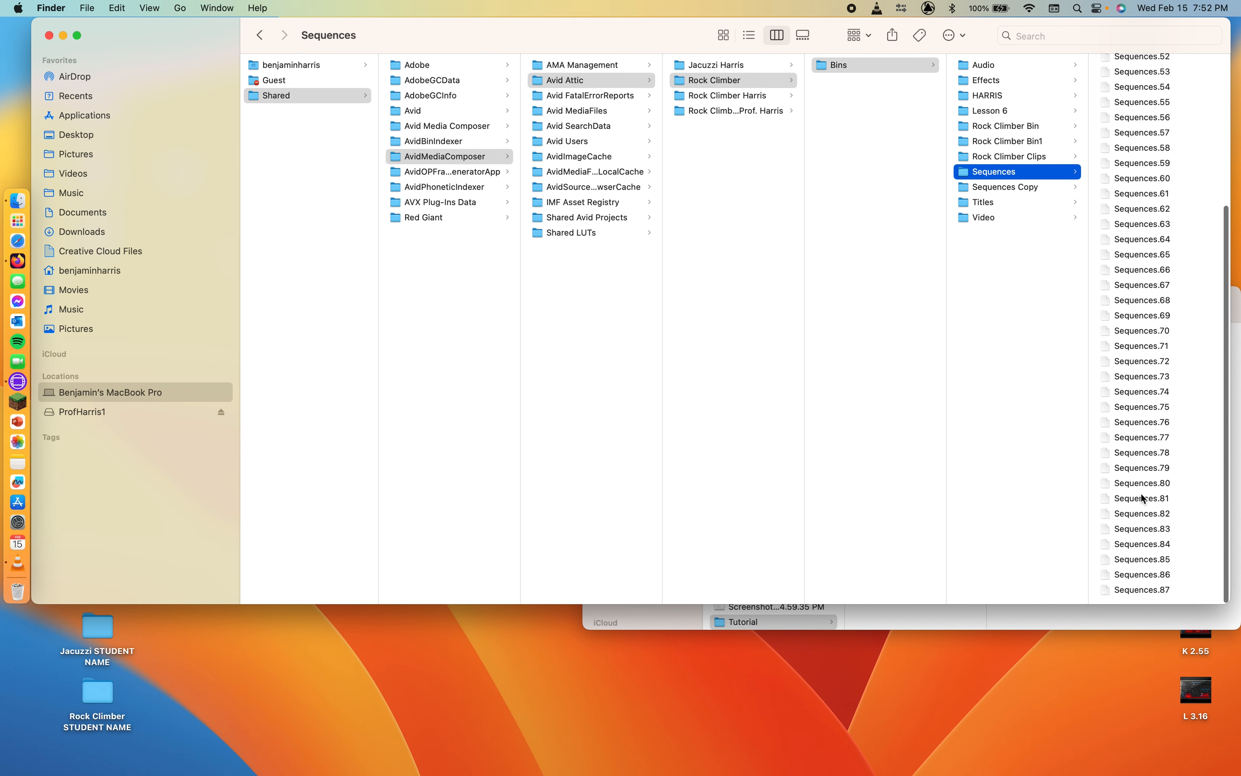
click(1136, 560)
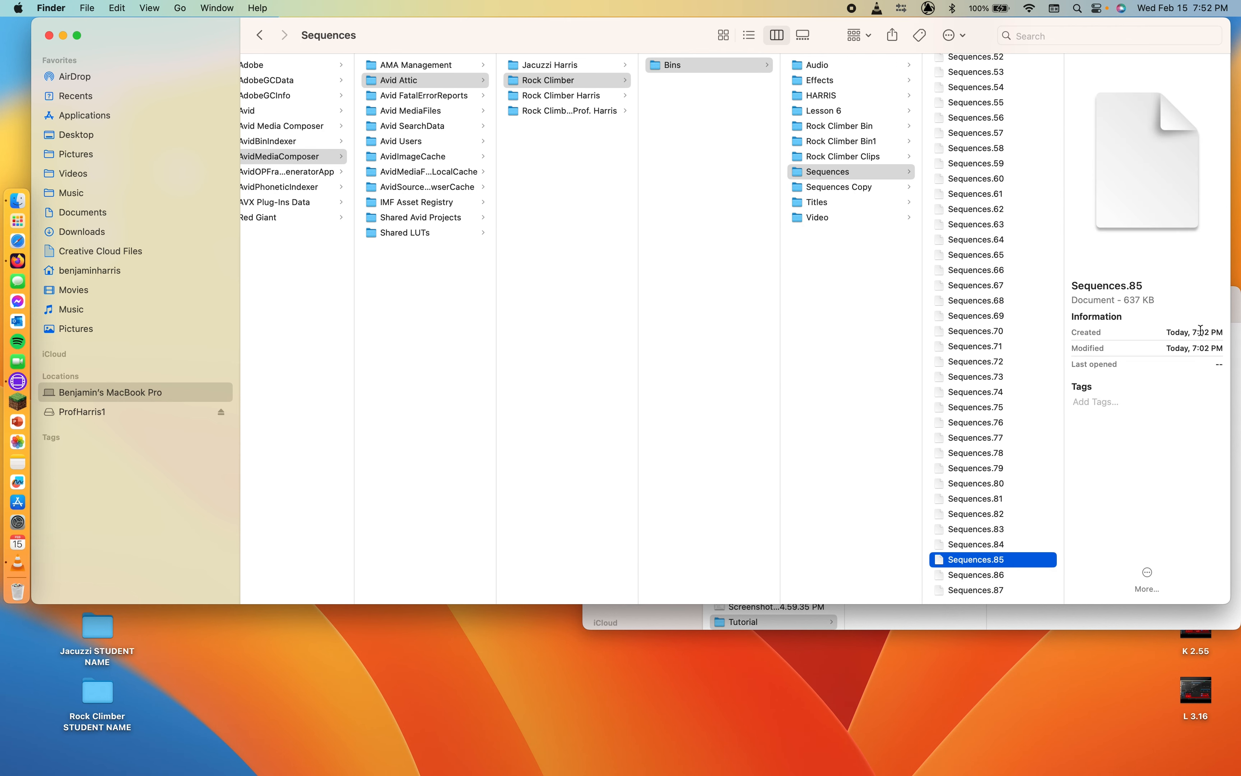
click(950, 442)
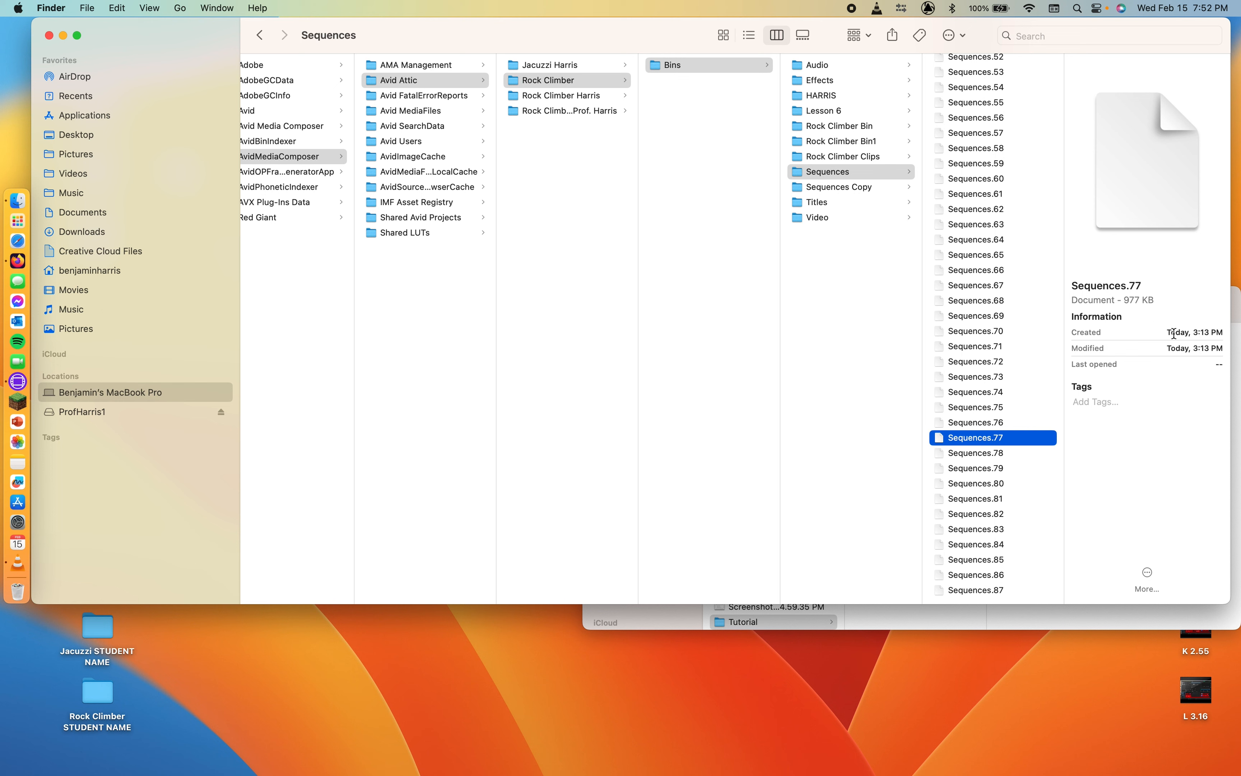
click(975, 171)
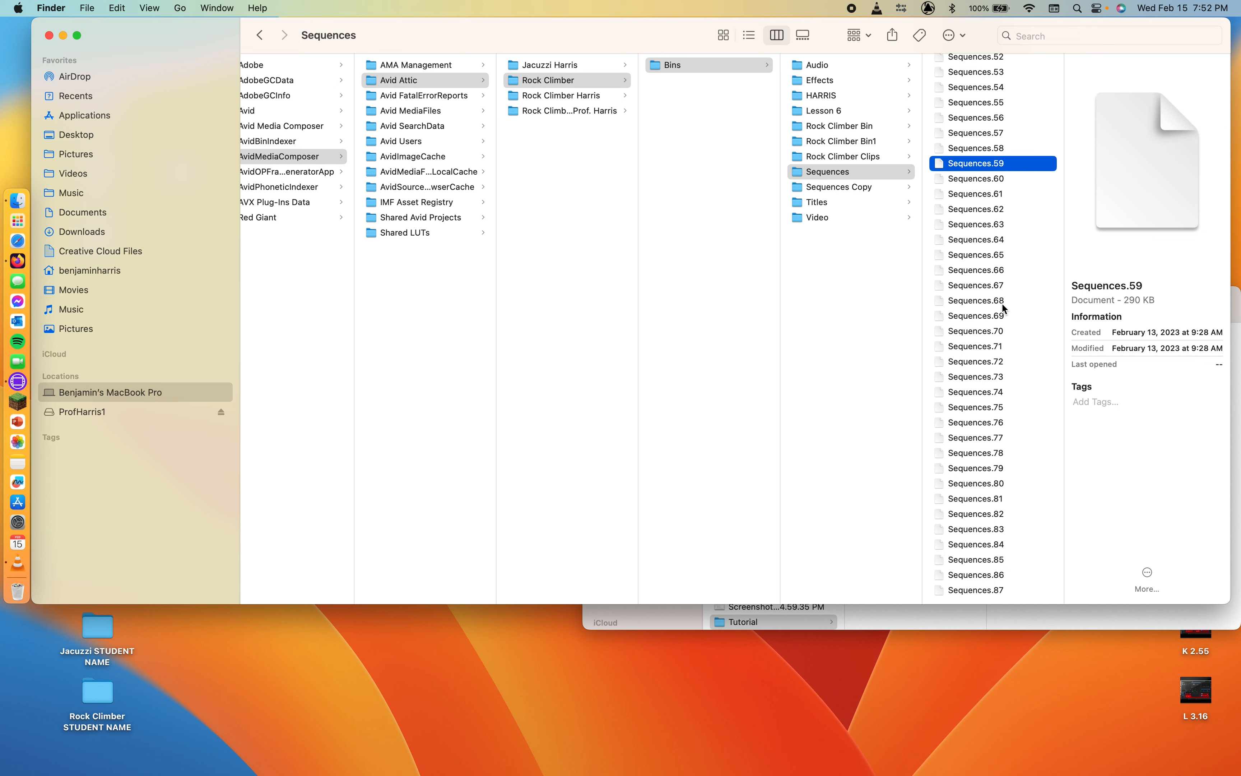
click(939, 410)
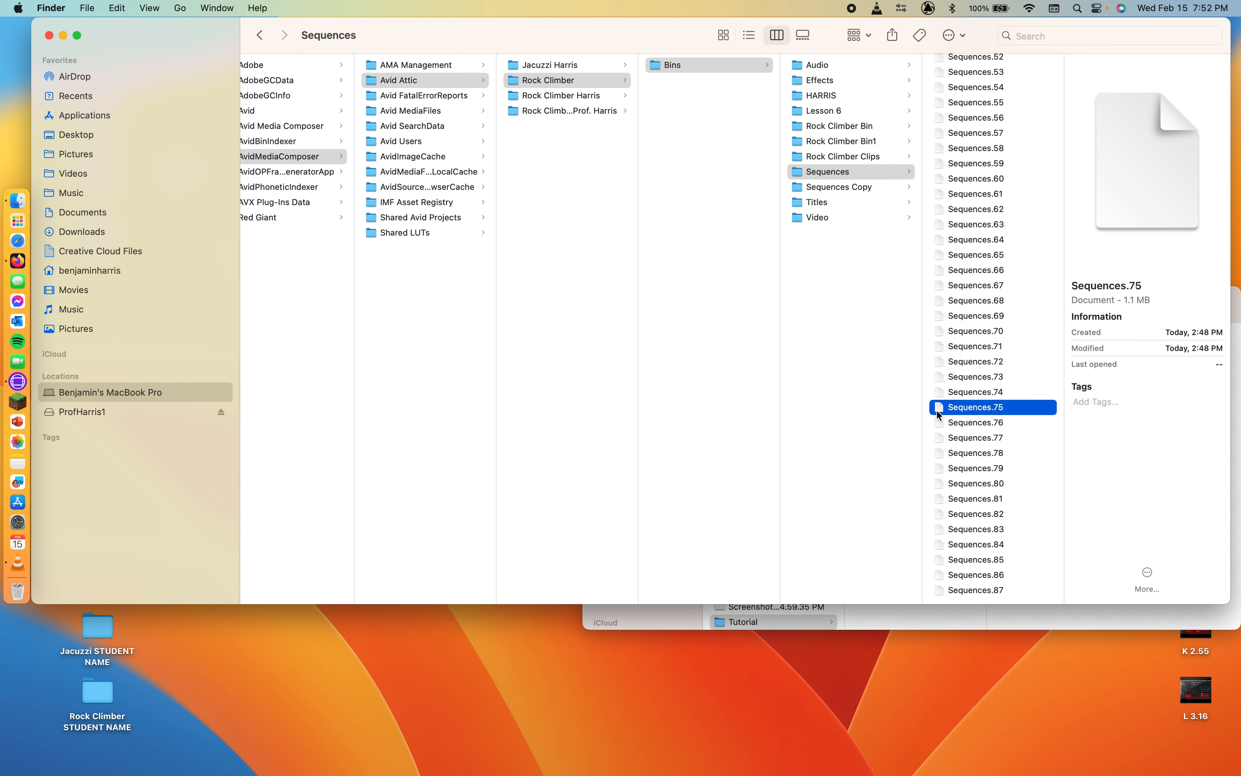
scroll(938, 408, down, 2)
Step: Copy the backup Sequences.81 and paste it into the Rock Climber folder in Shared Avid Projects
click(991, 503)
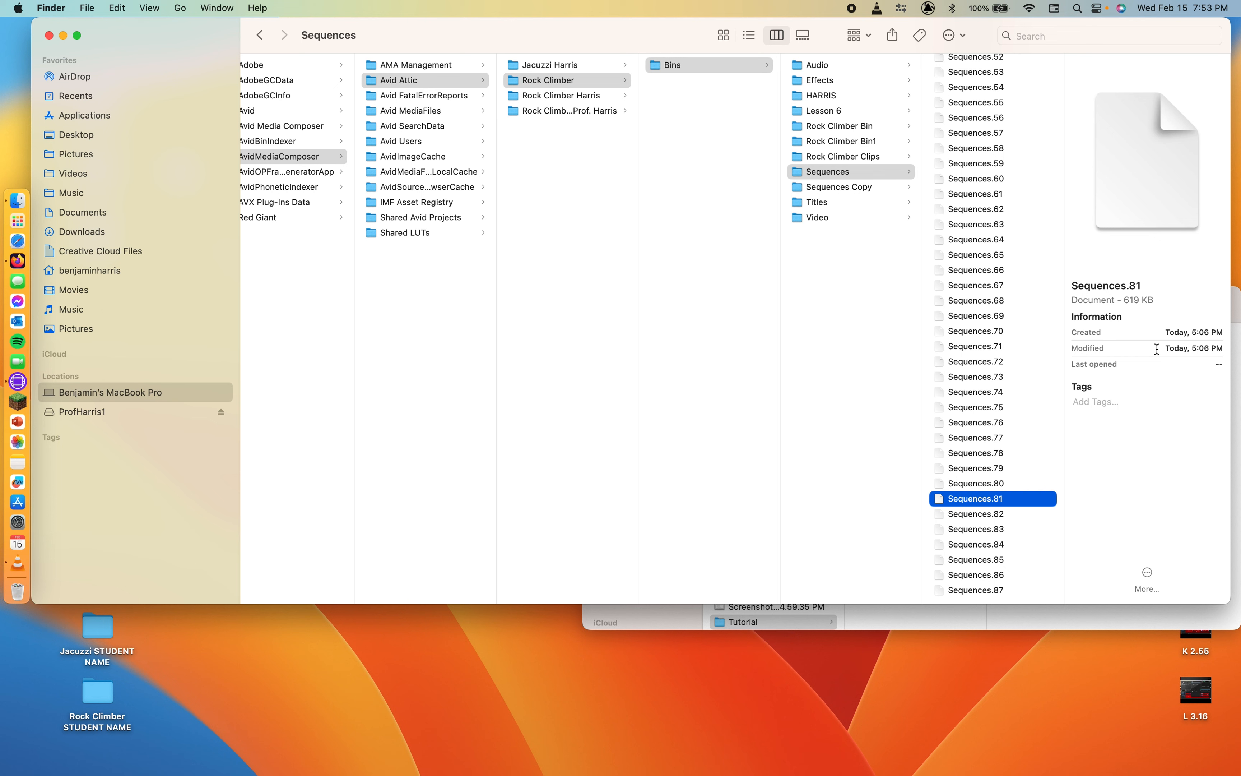
right_click(962, 501)
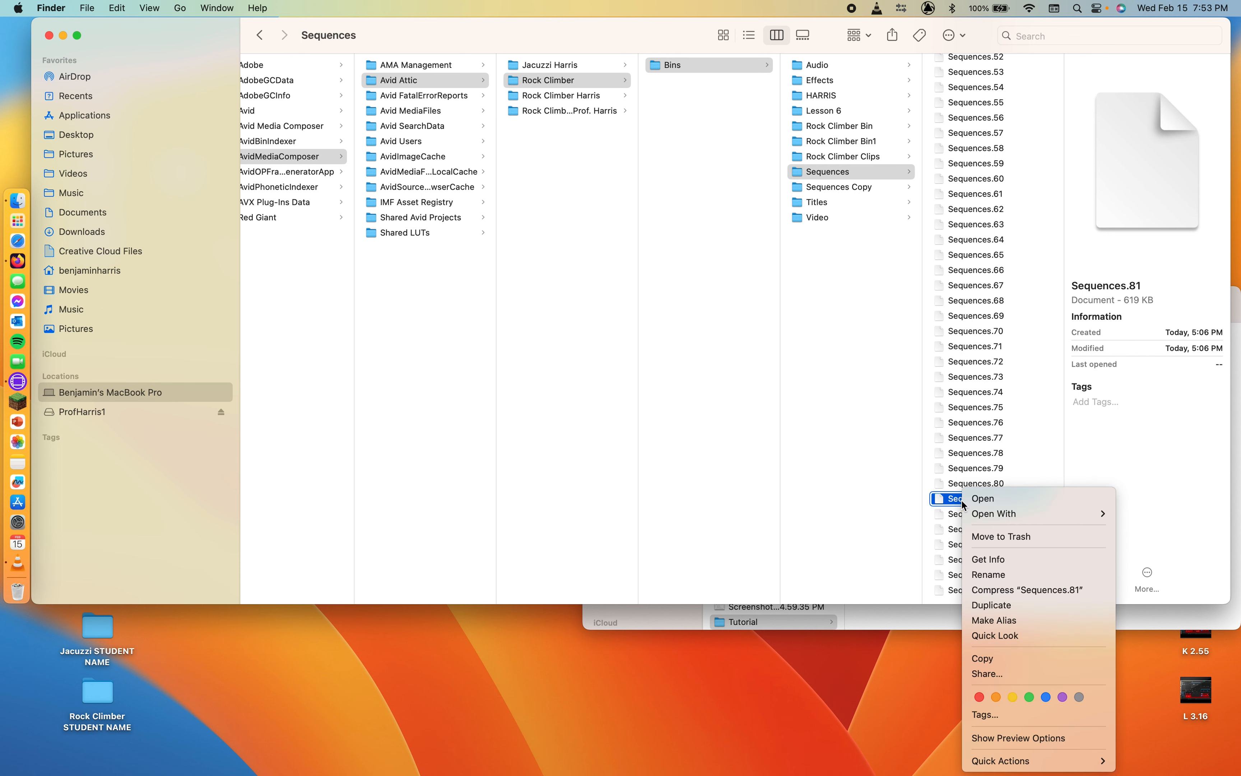
click(986, 662)
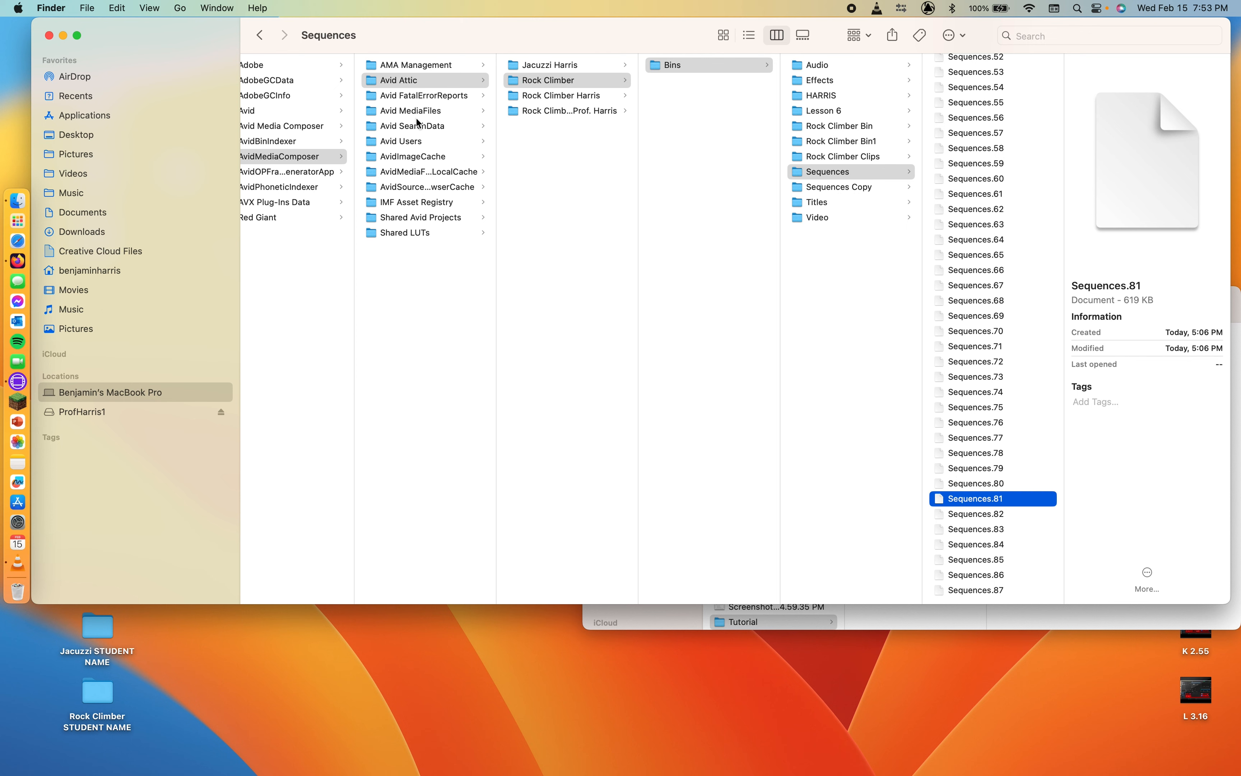
click(400, 217)
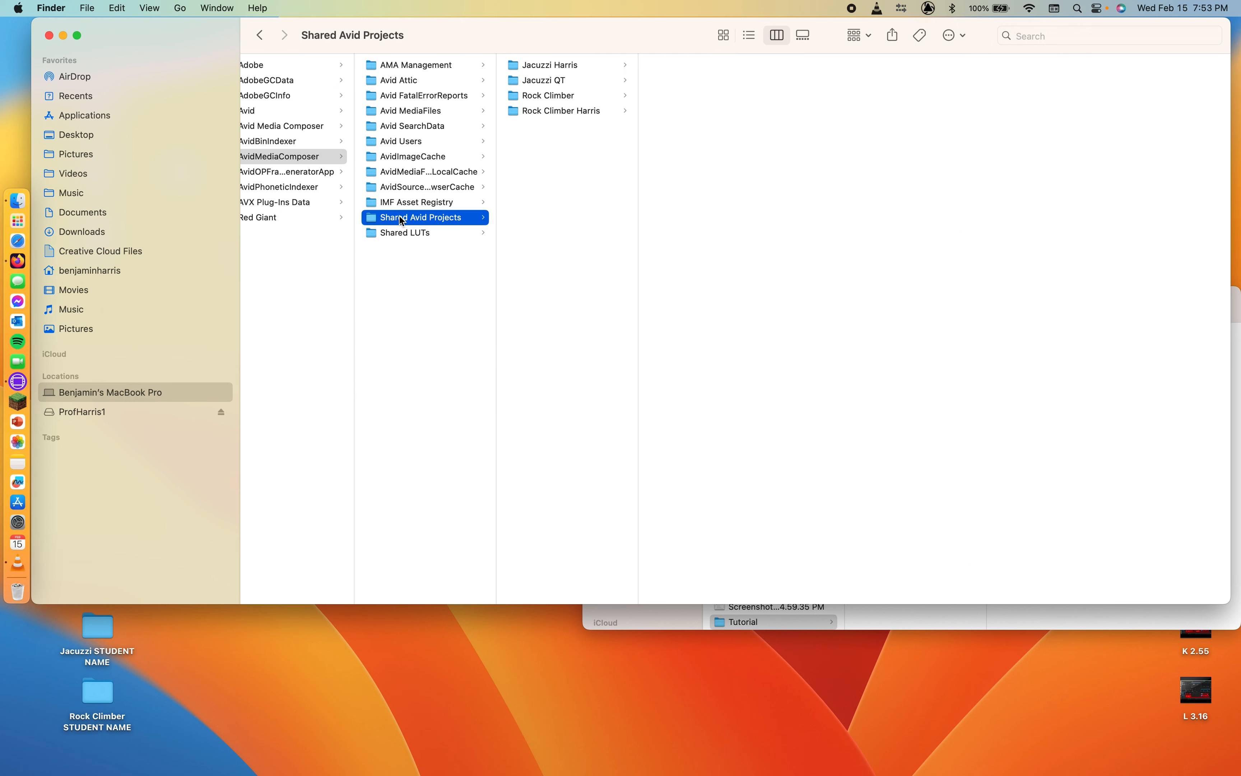
click(587, 97)
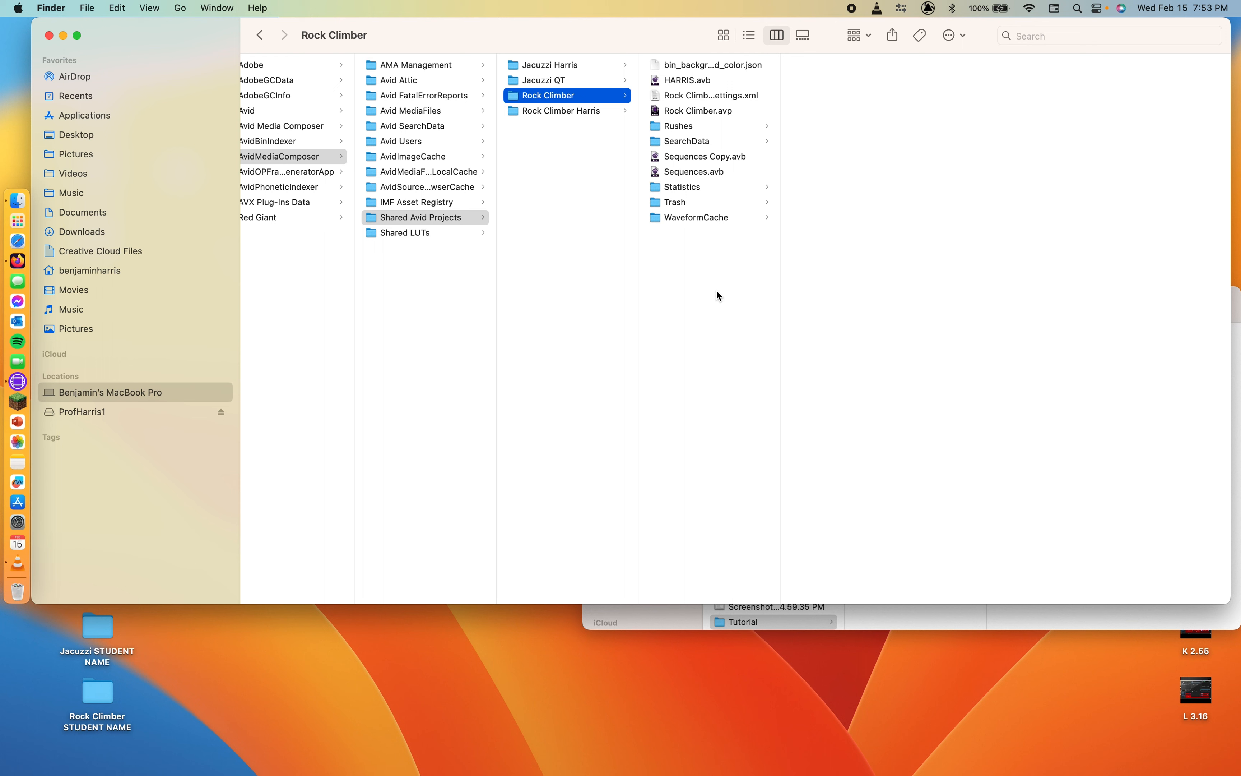
right_click(714, 301)
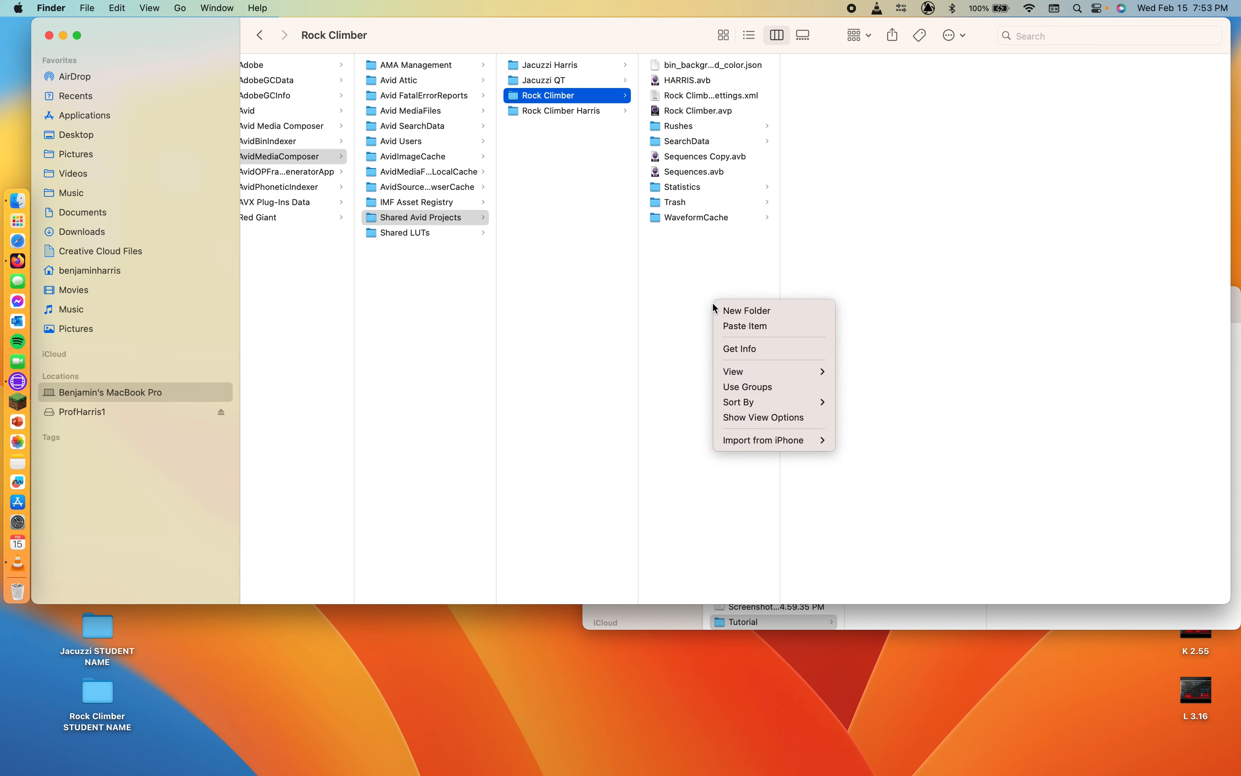
click(750, 325)
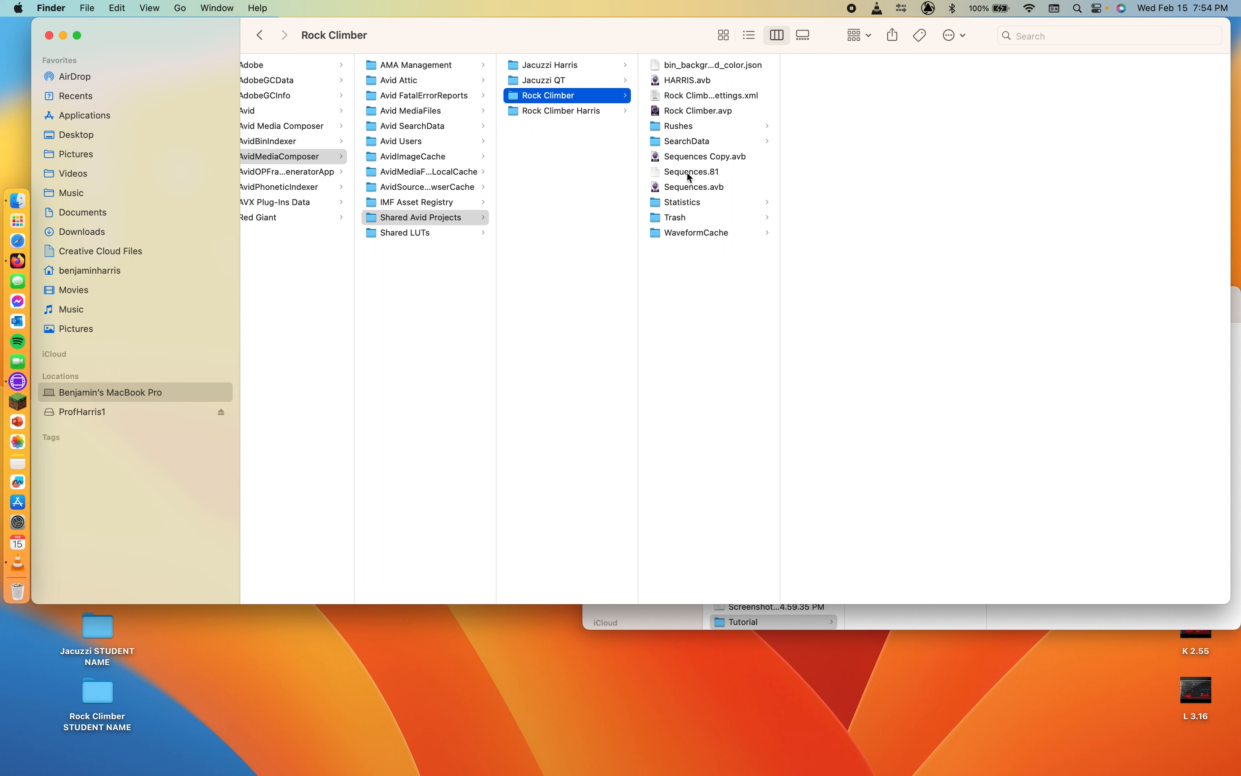
Step: Rename the pasted Sequences.81 file to Sequences.81.avb, accept the .avb extension and select the file
click(691, 174)
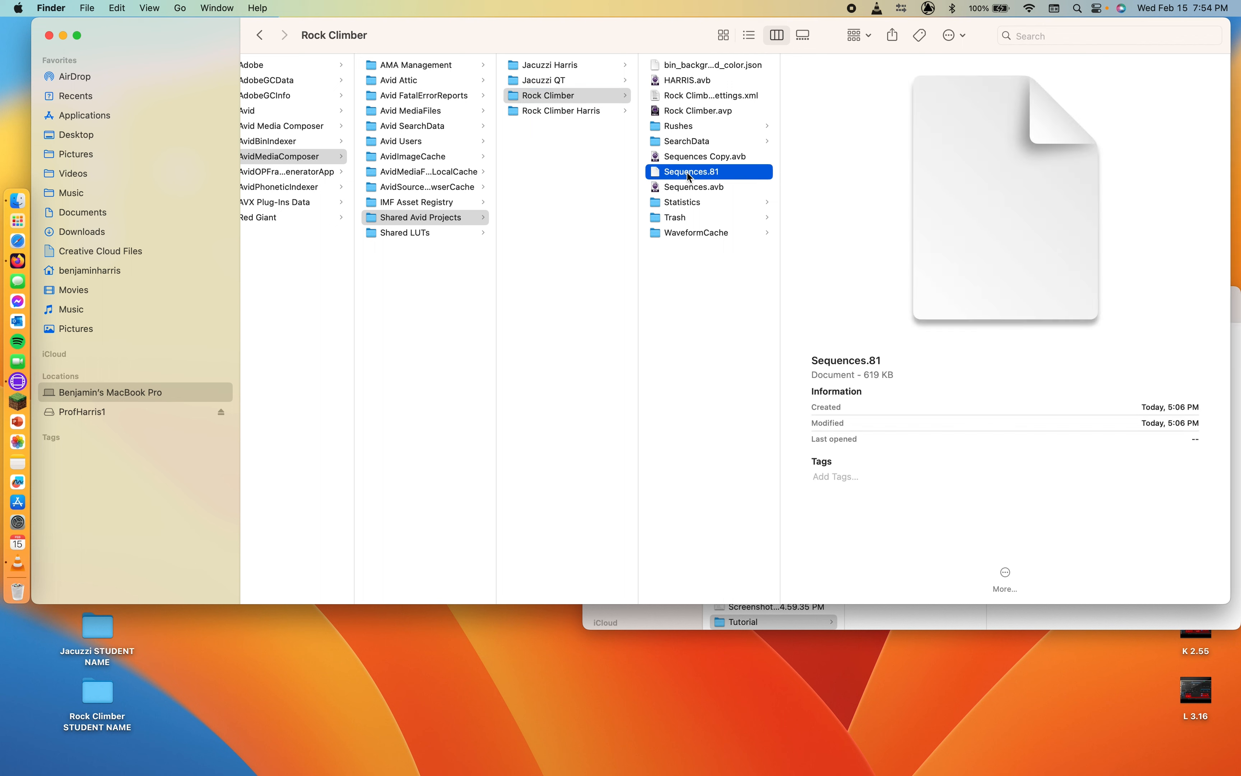
click(720, 173)
text(.avb)
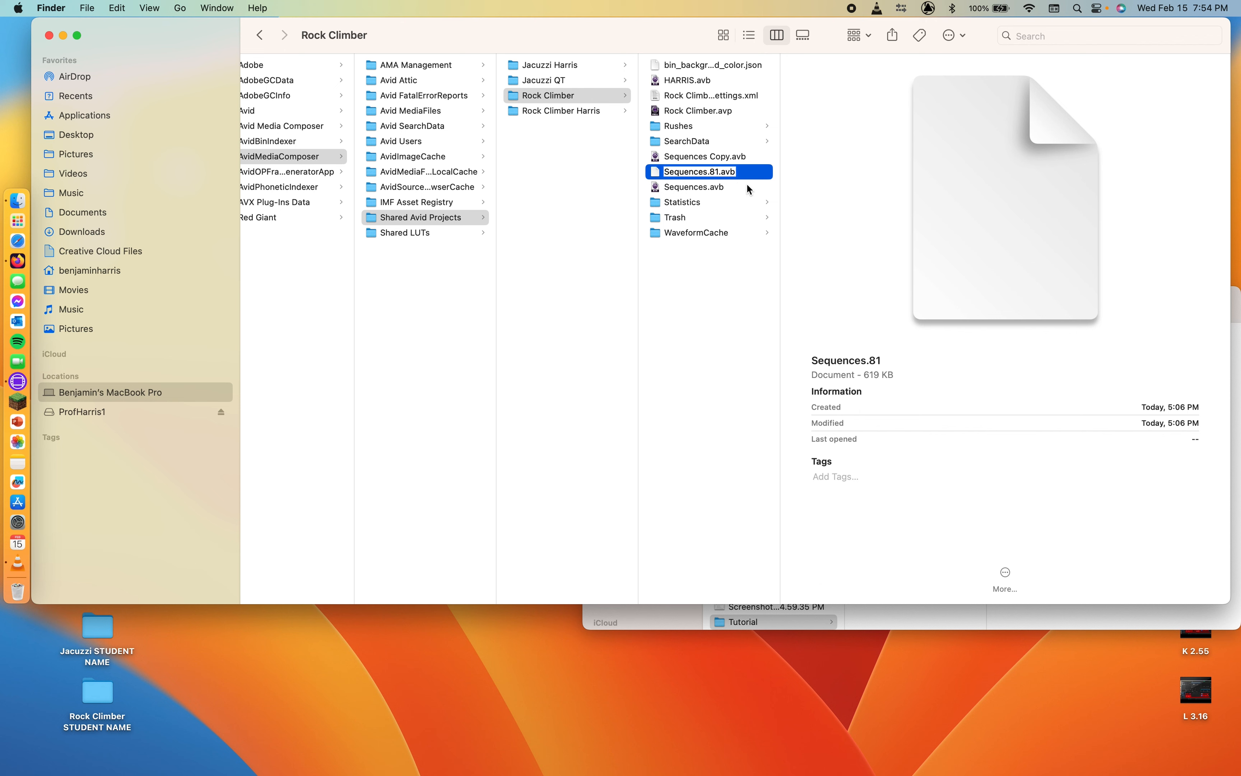
key(Return)
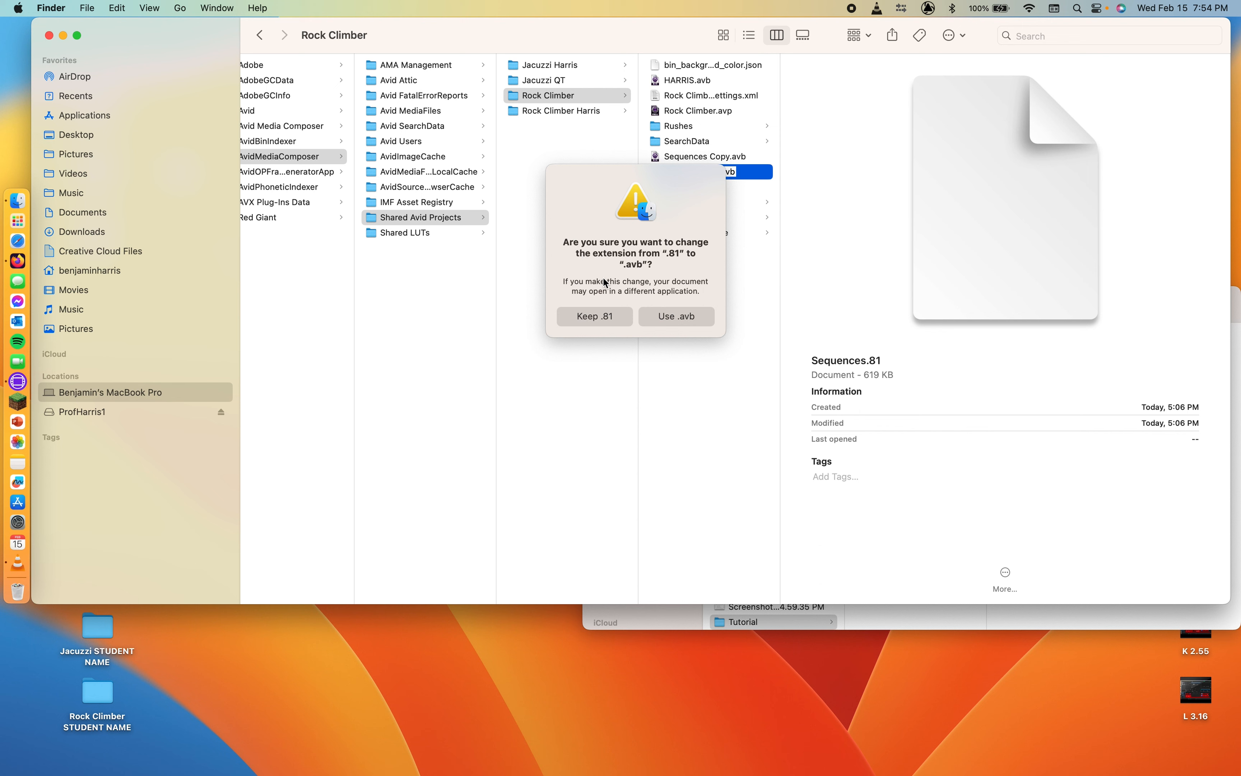
click(679, 318)
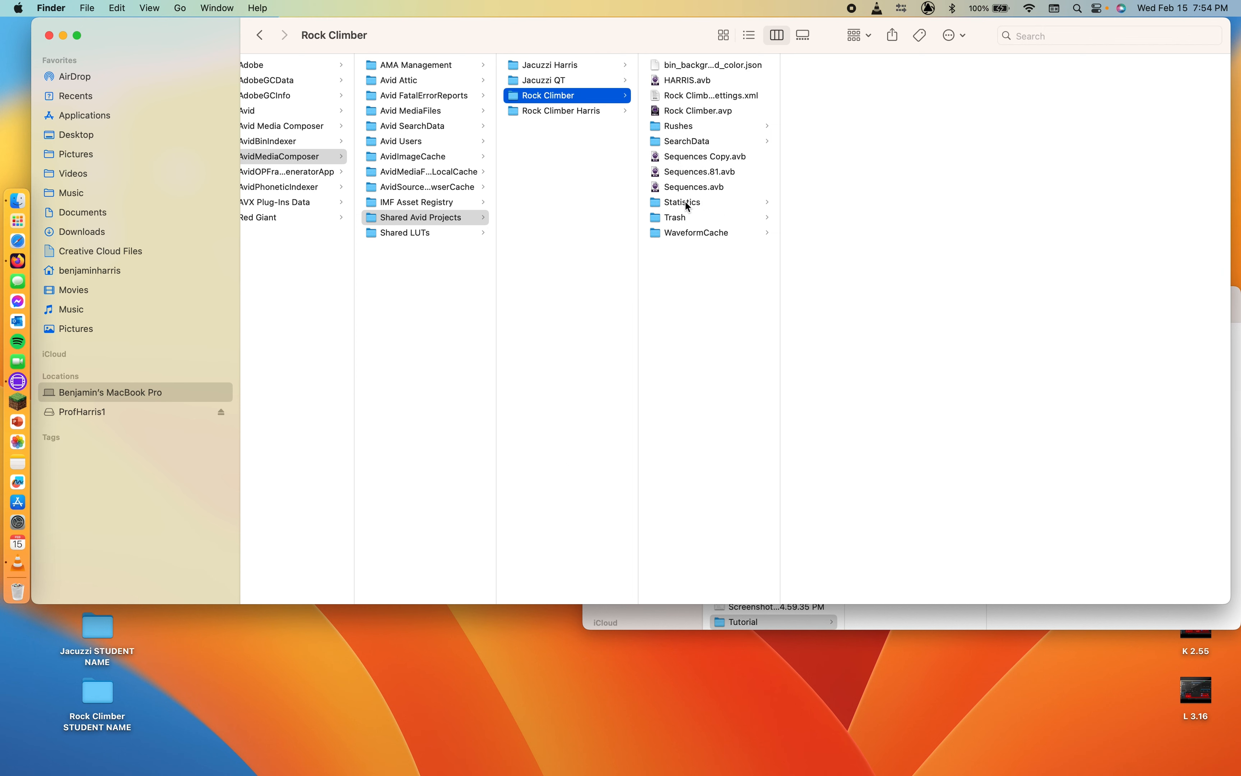
click(657, 176)
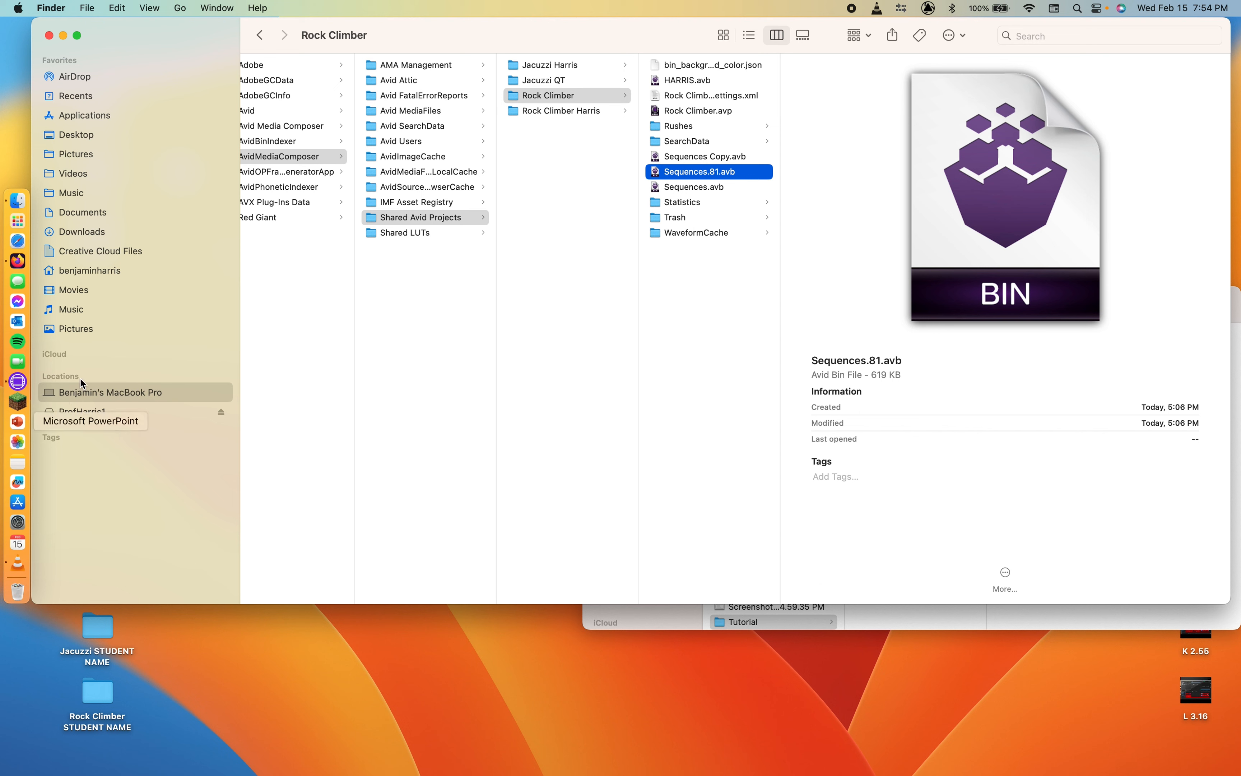
Step: Switch to Avid Media Composer, activate the Bins list and save the open bins
click(13, 384)
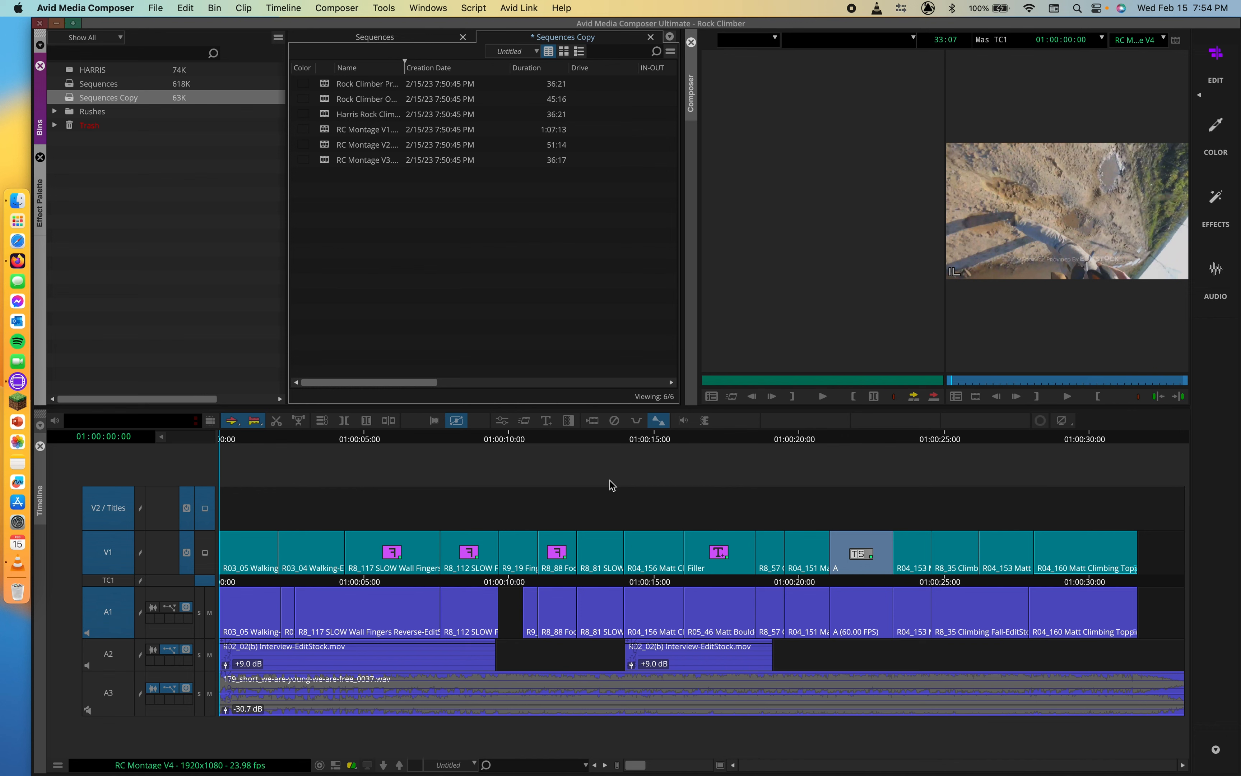
click(165, 234)
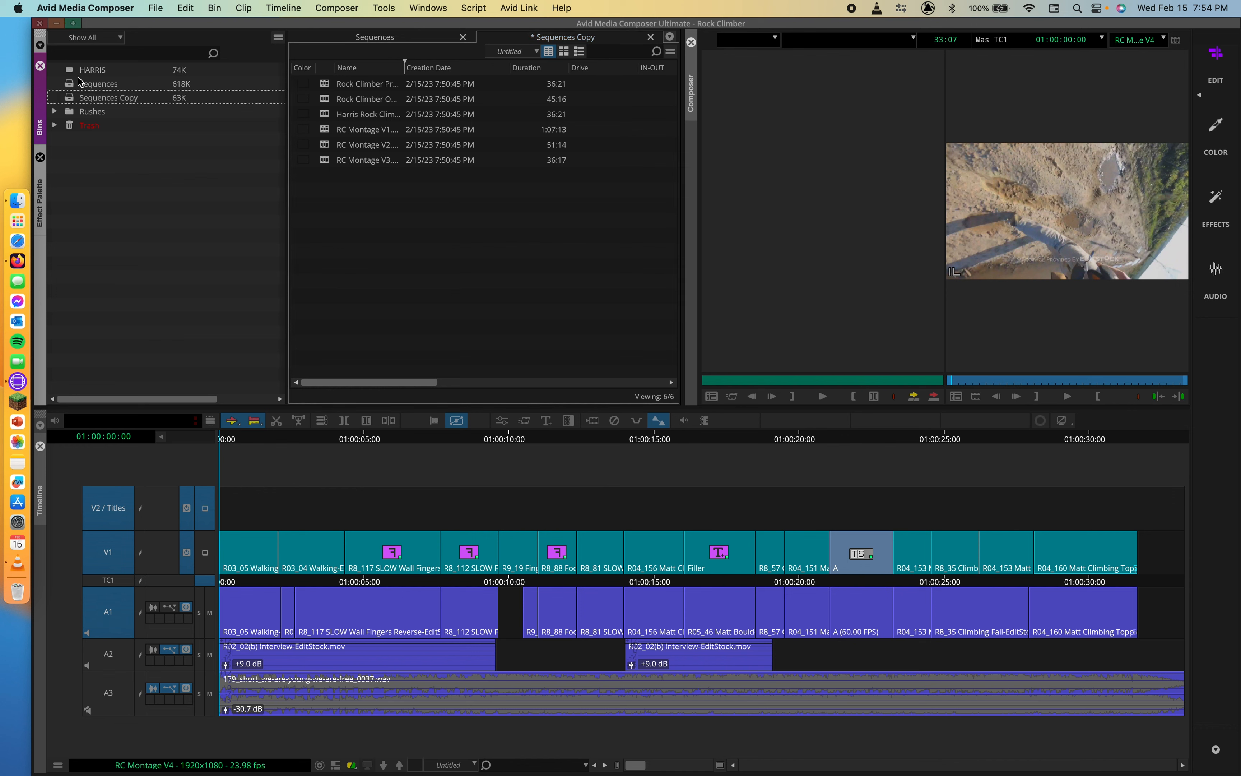
key(super+s)
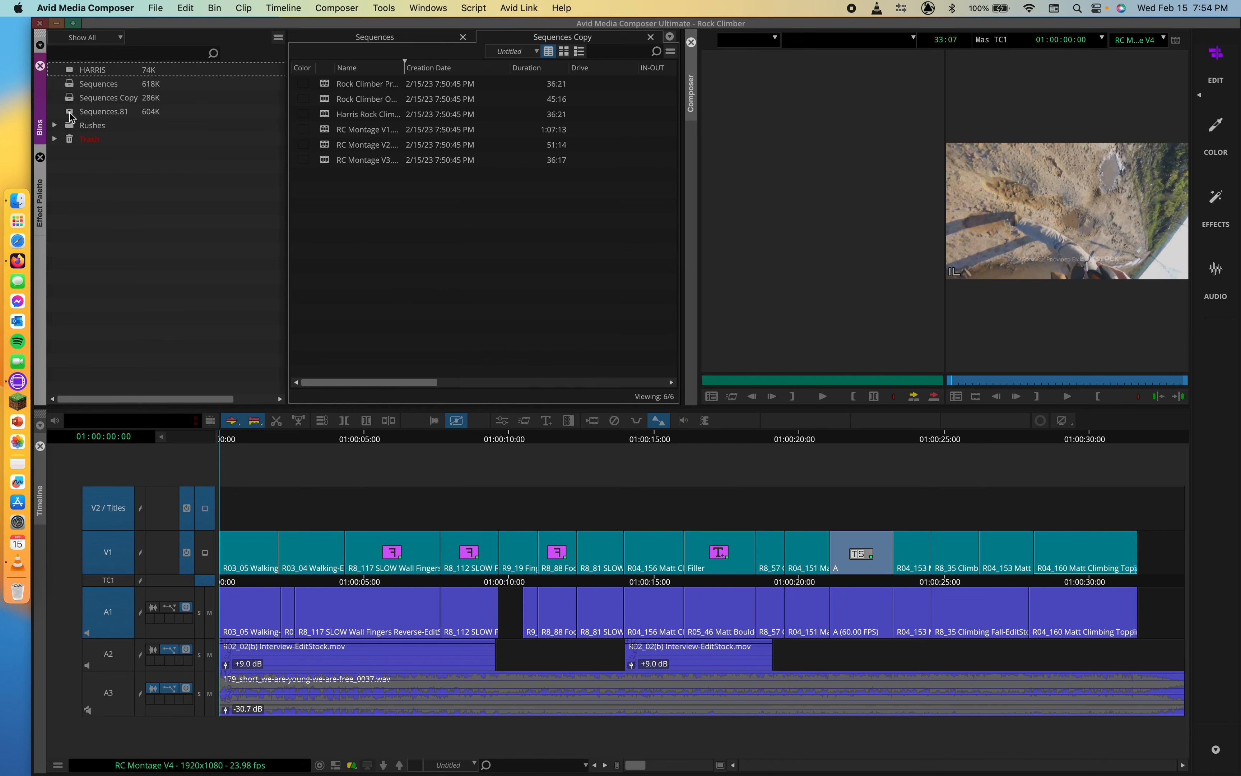
Step: Try twice to open the restored Sequences.81 bin, calling up the additional alert details on the second attempt
double_click(70, 113)
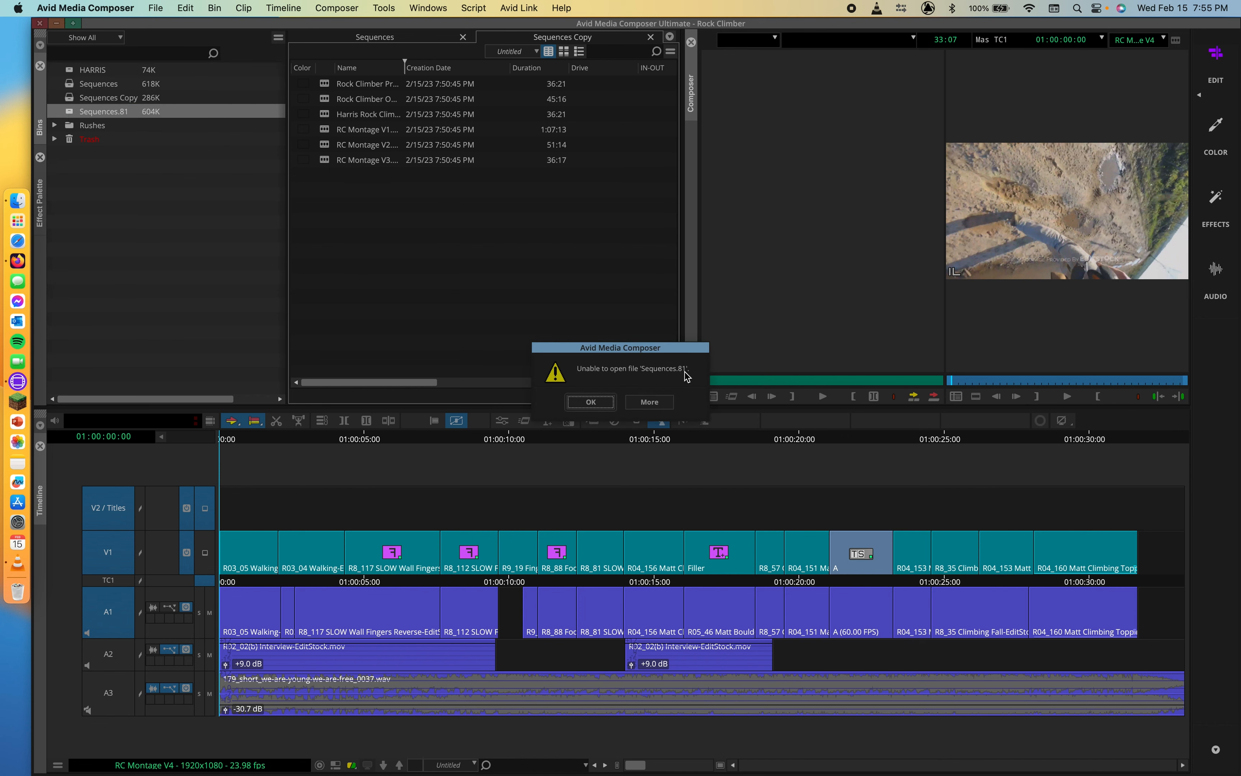
click(591, 402)
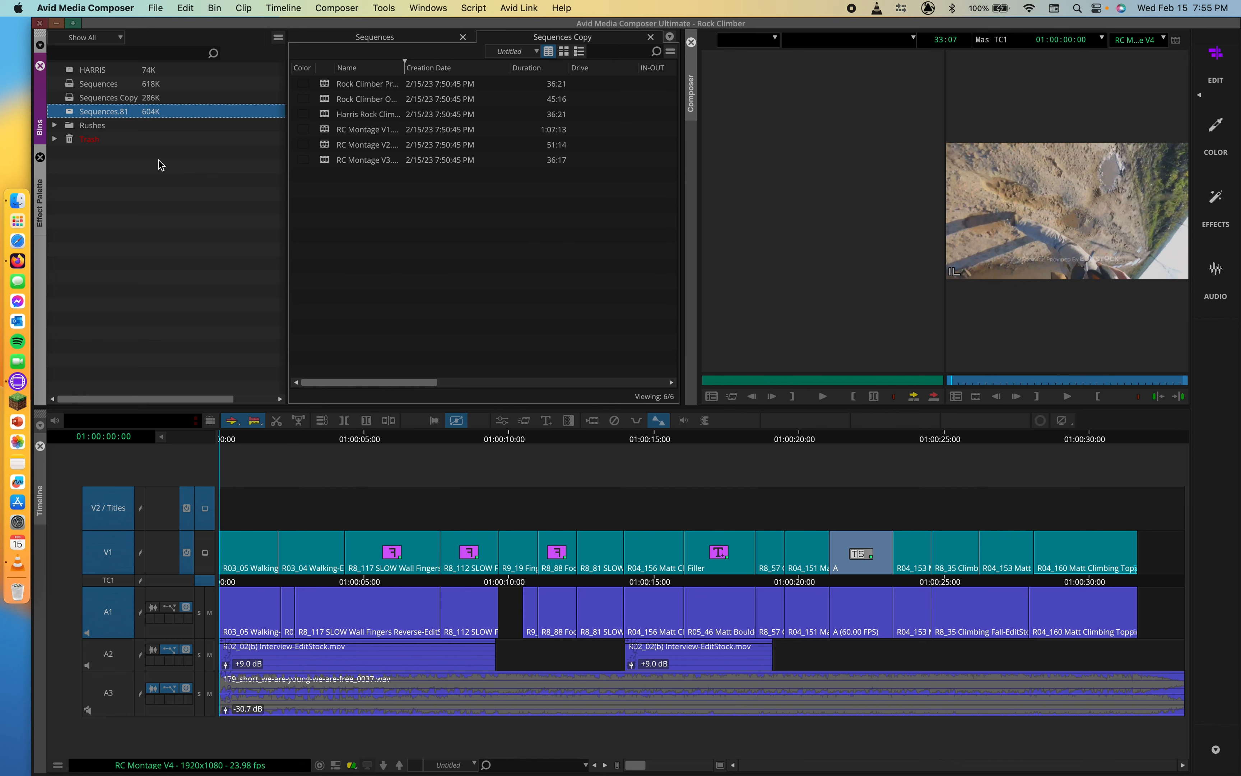
double_click(67, 112)
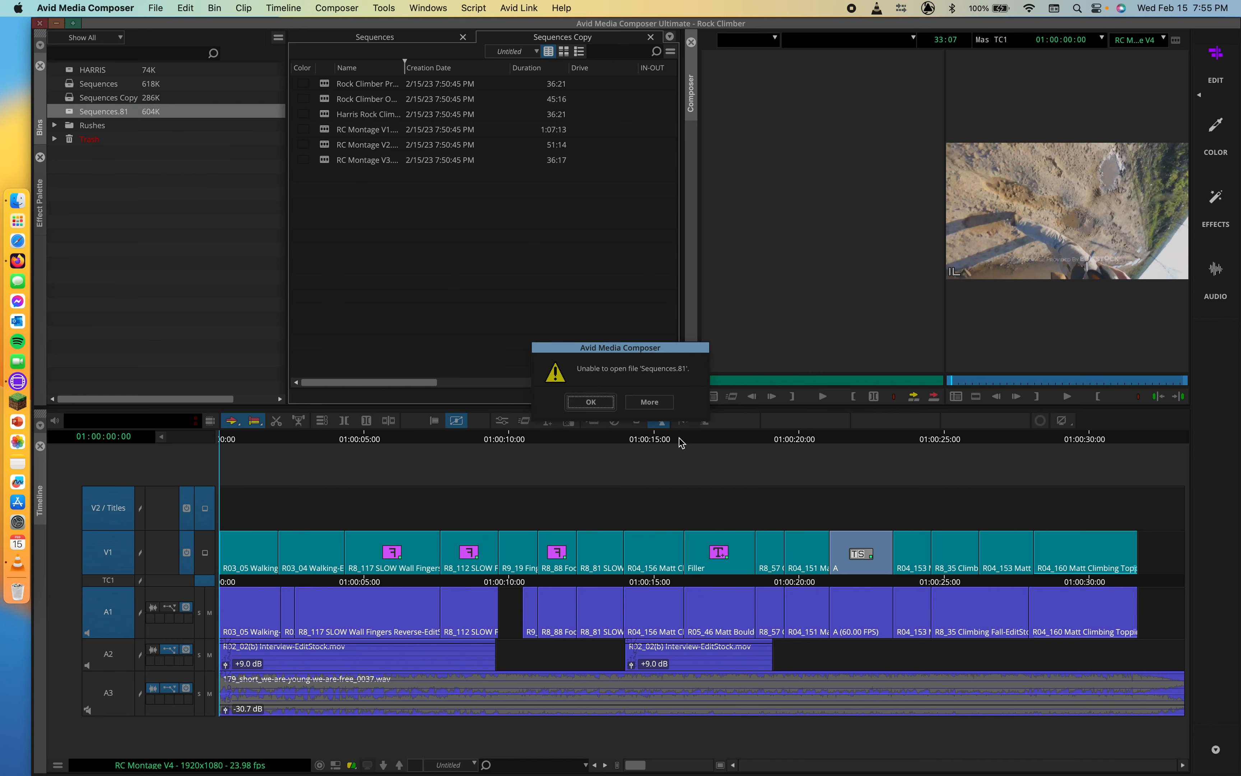
click(650, 403)
click(610, 408)
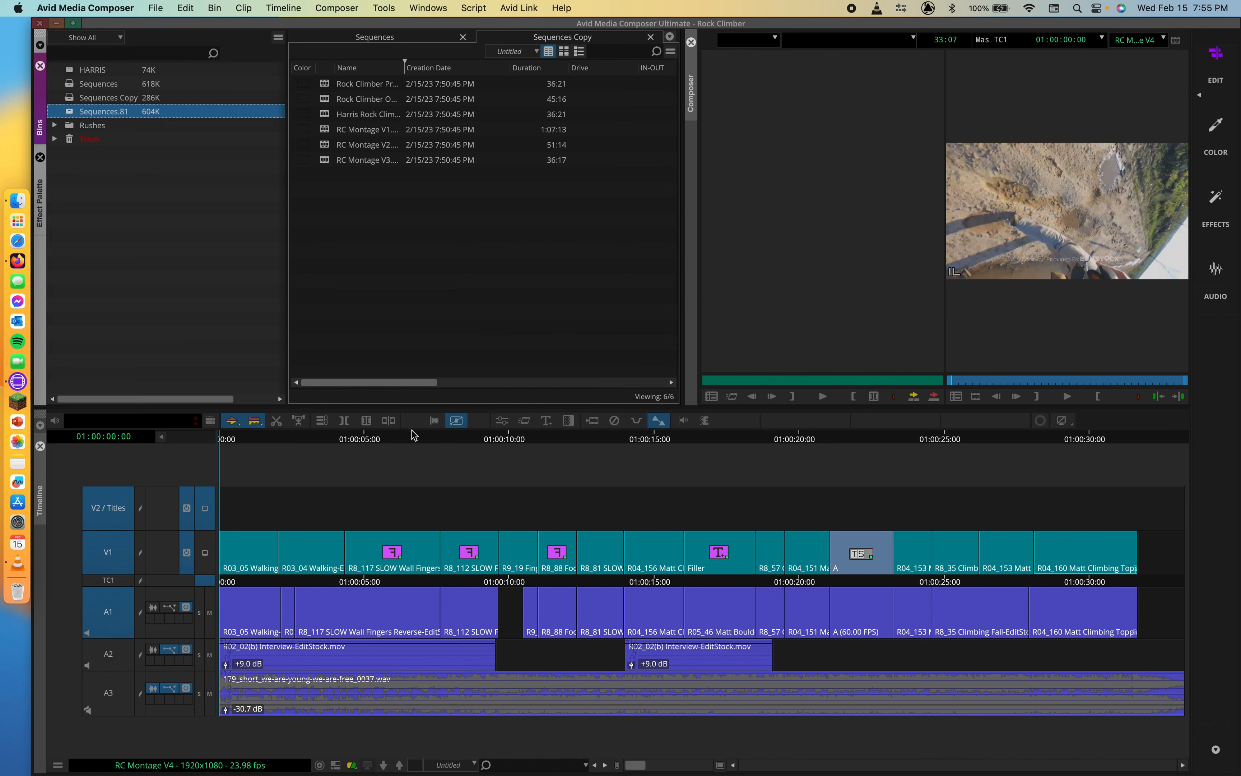
drag(415, 436, 156, 429)
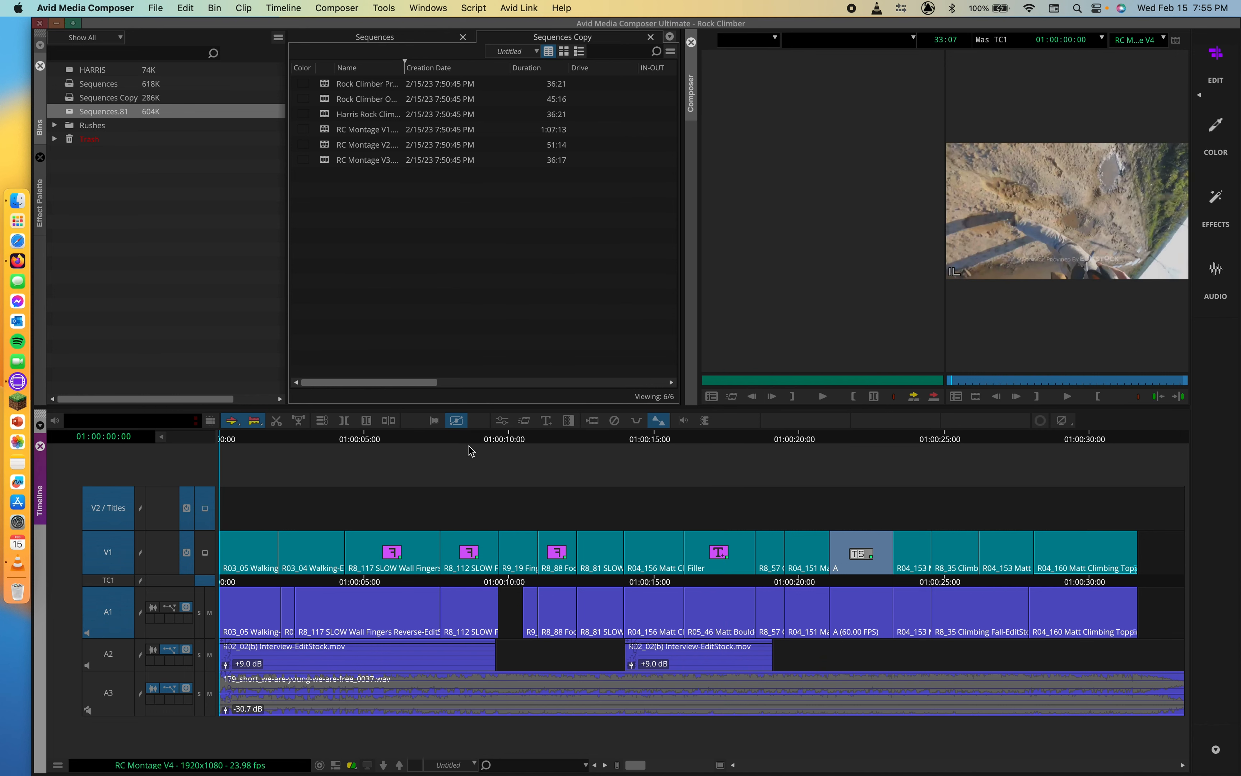
drag(348, 441, 31, 445)
click(479, 288)
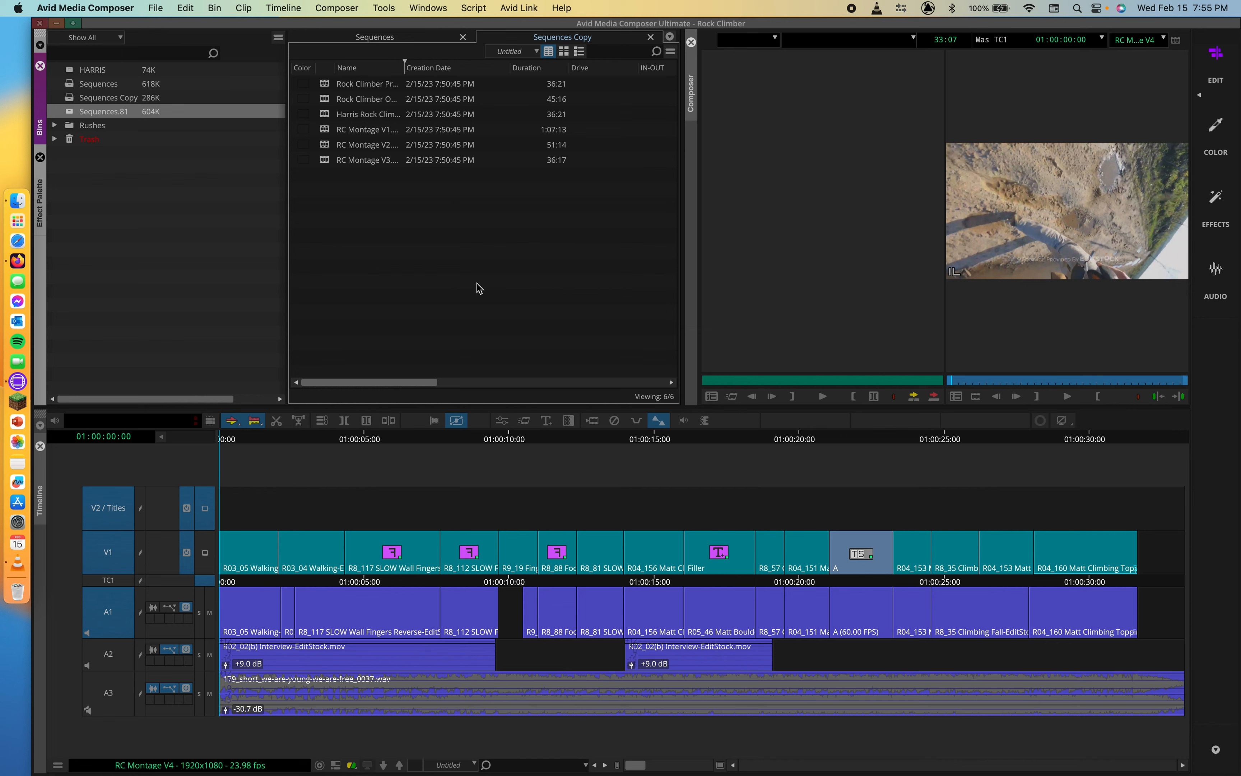
Step: Review the sequences in the Sequences Copy bin and in the original Sequences bin
click(326, 114)
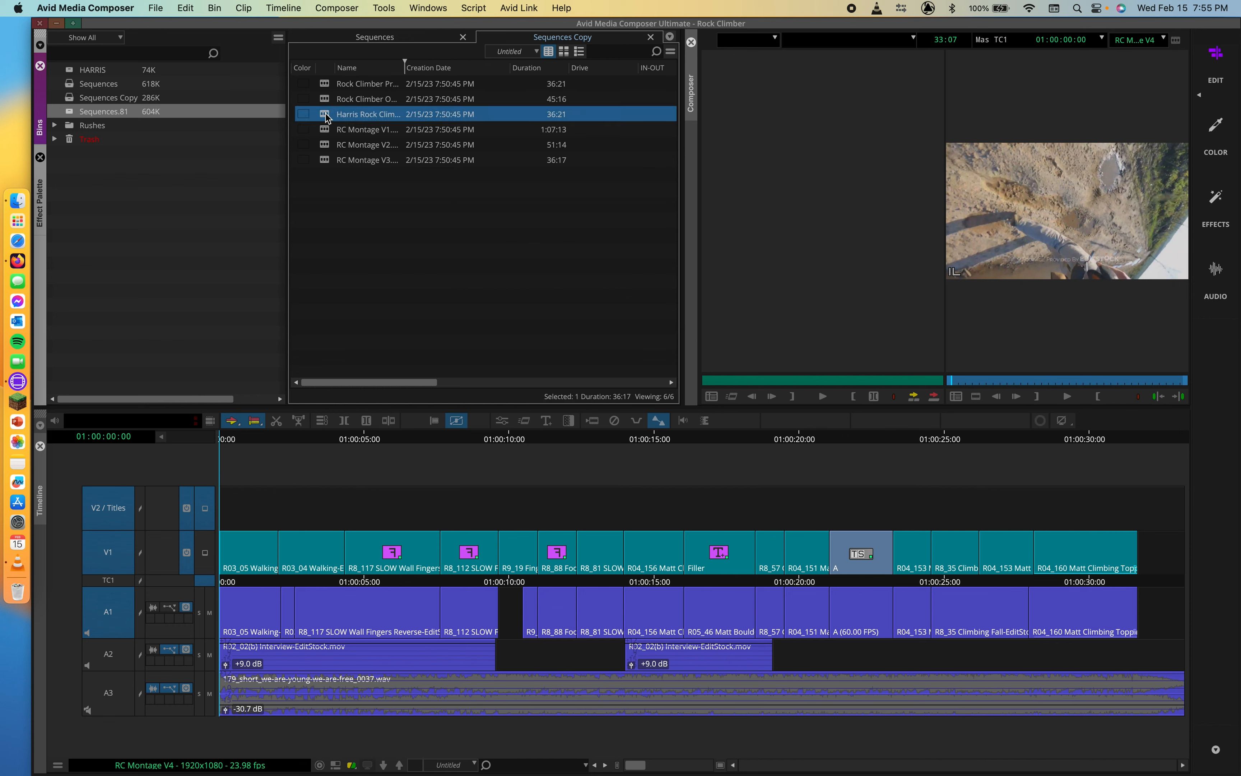
click(317, 88)
click(342, 194)
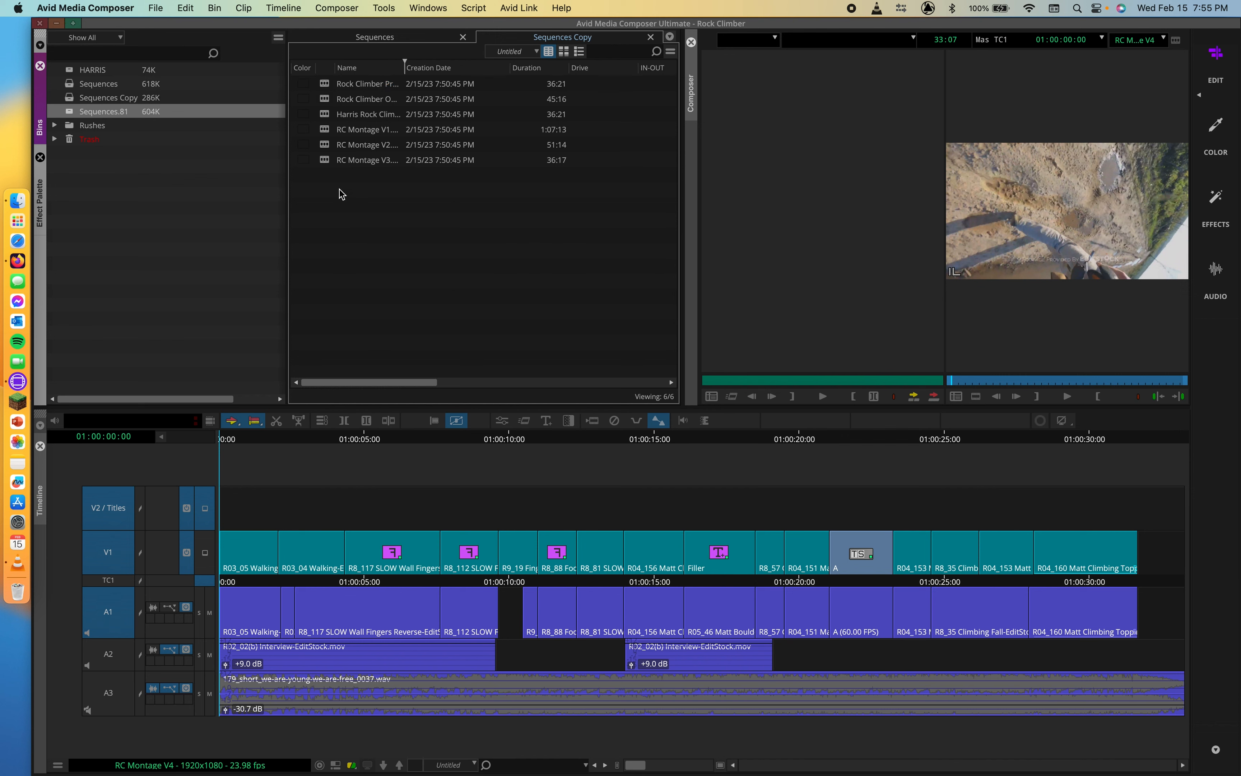
click(73, 101)
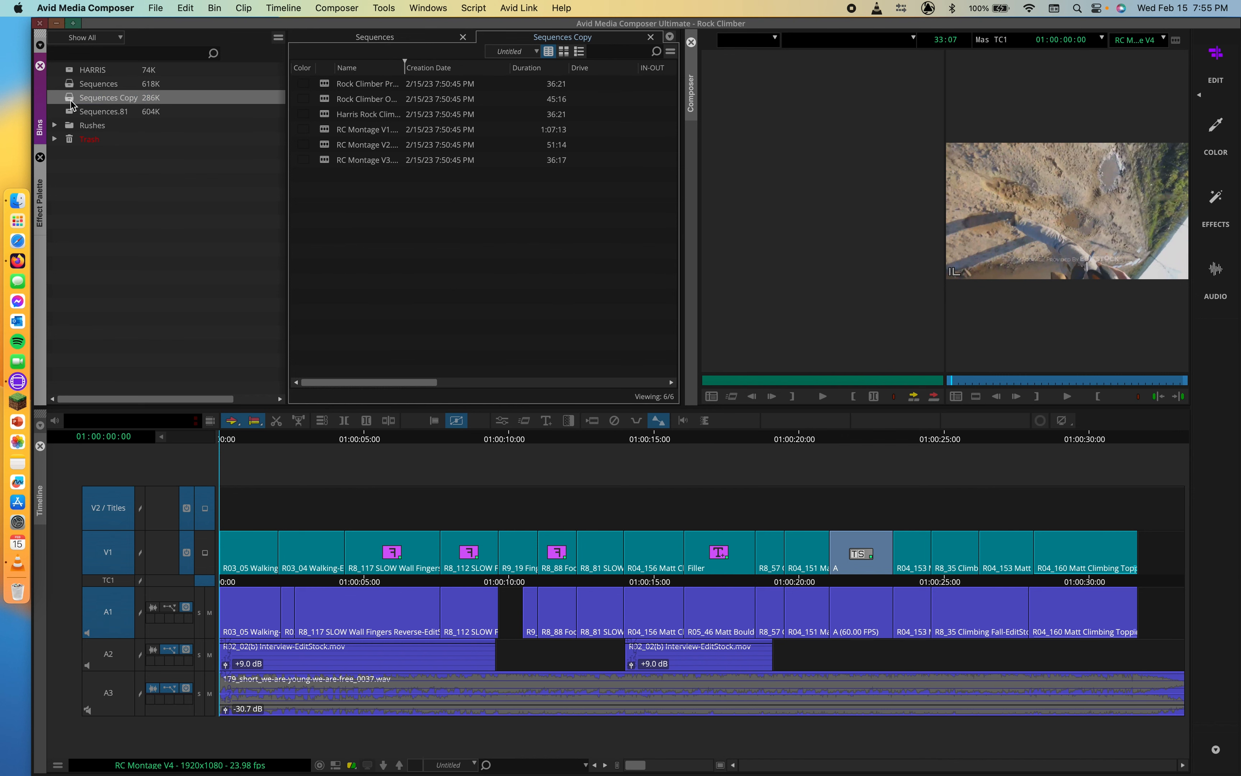
click(85, 83)
click(468, 247)
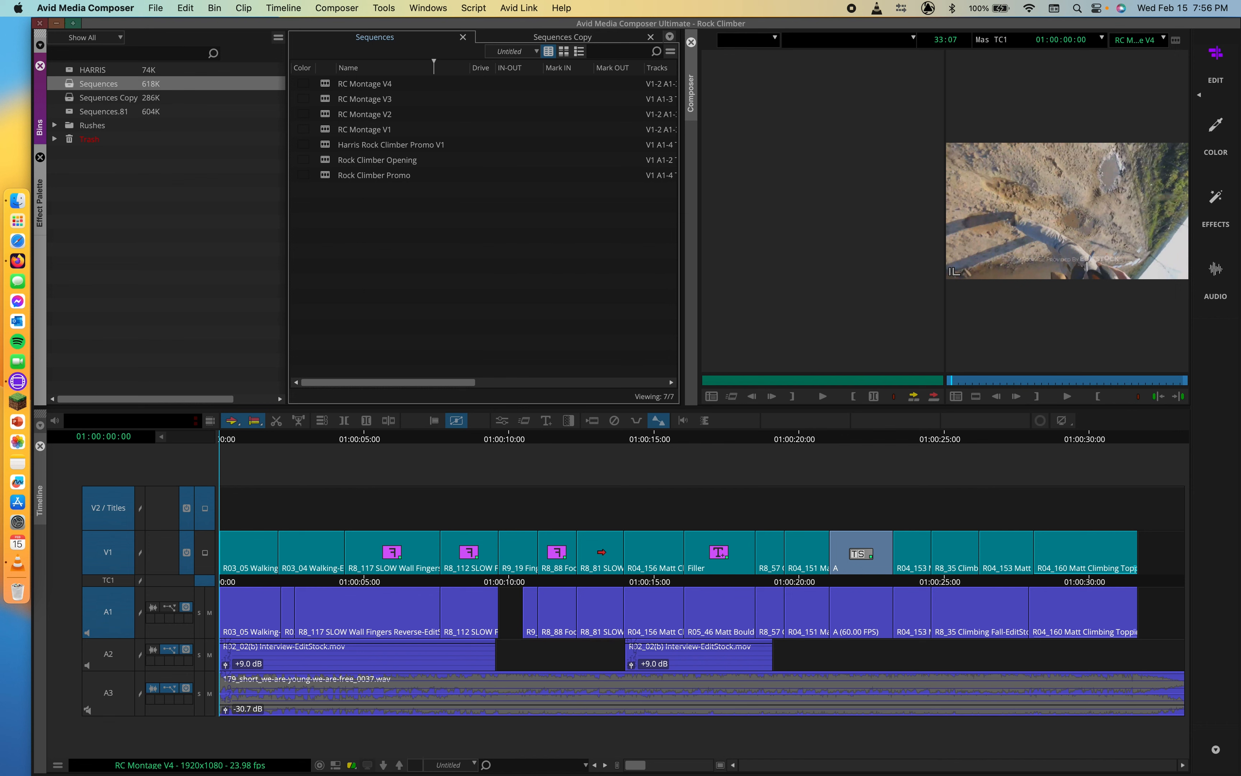
click(117, 267)
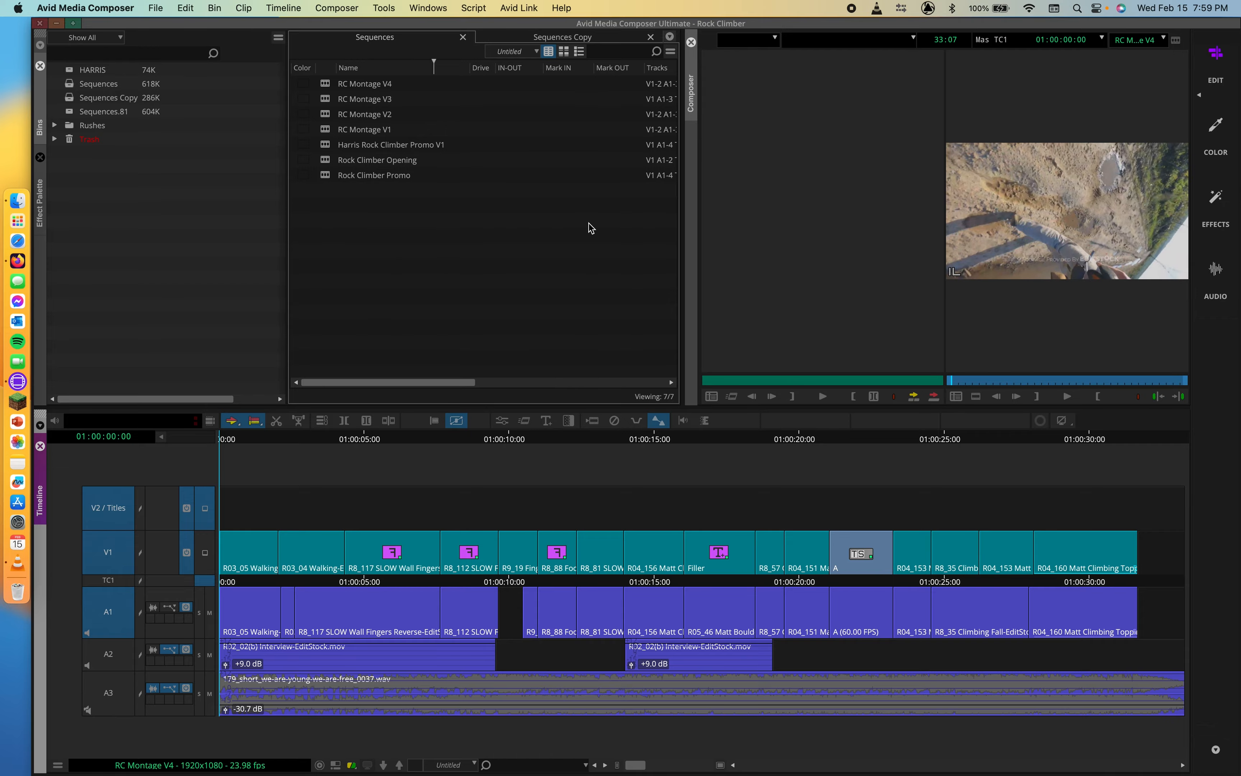
Step: Switch to Finder and examine the Avid Attic backup folders of the second Rock Climber project and the Jacuzzi project
key(ctrl+Up)
click(989, 186)
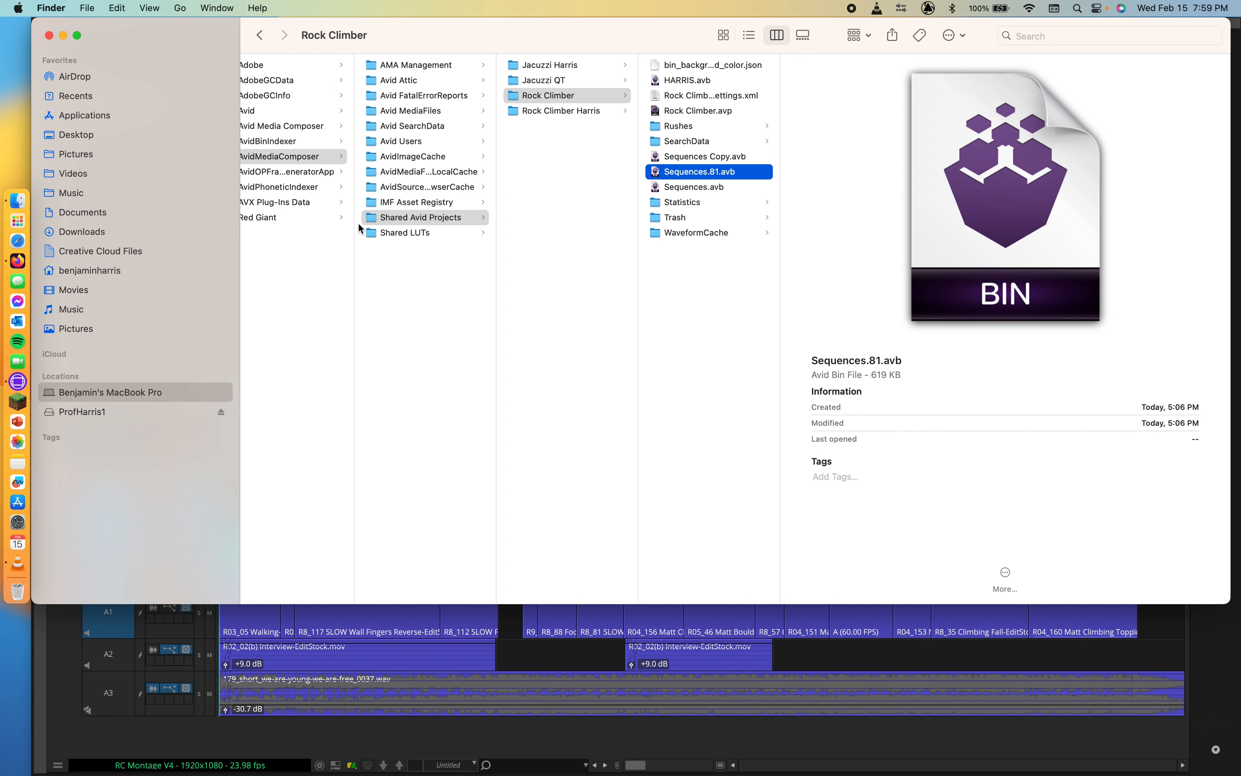
click(411, 82)
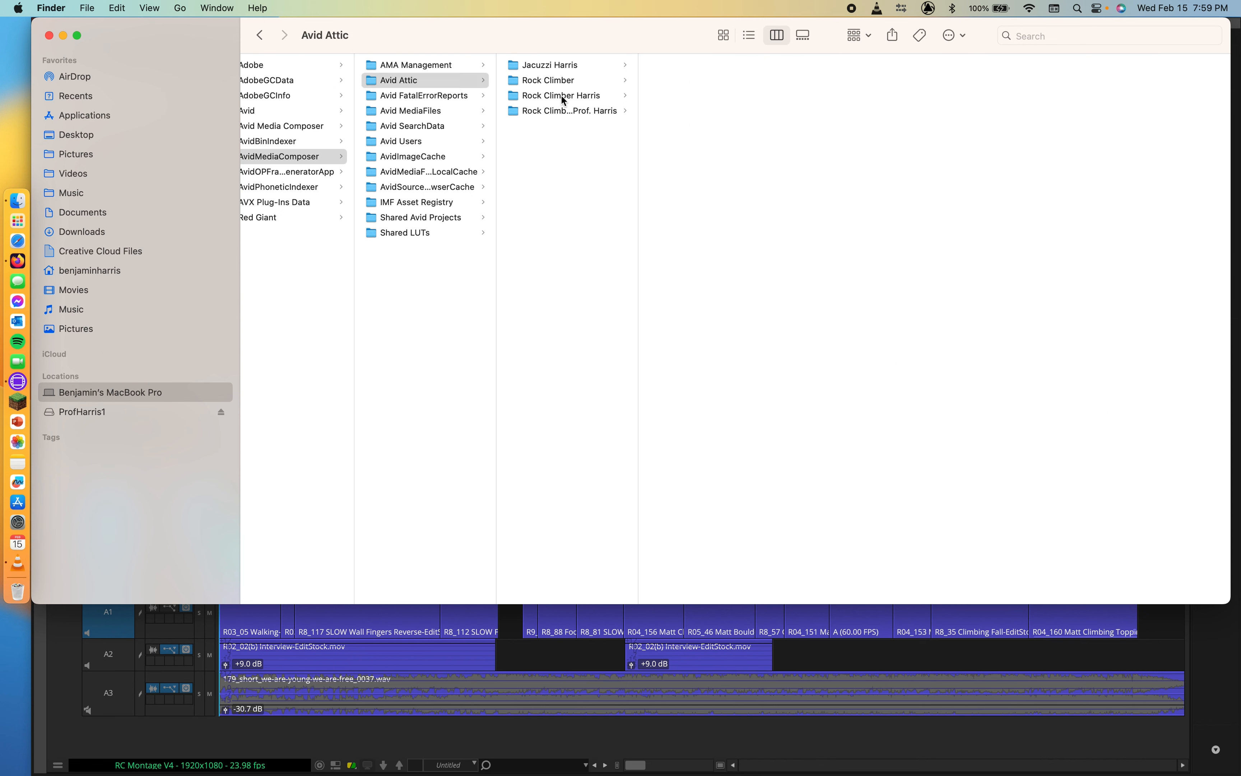
click(563, 98)
click(679, 68)
click(824, 65)
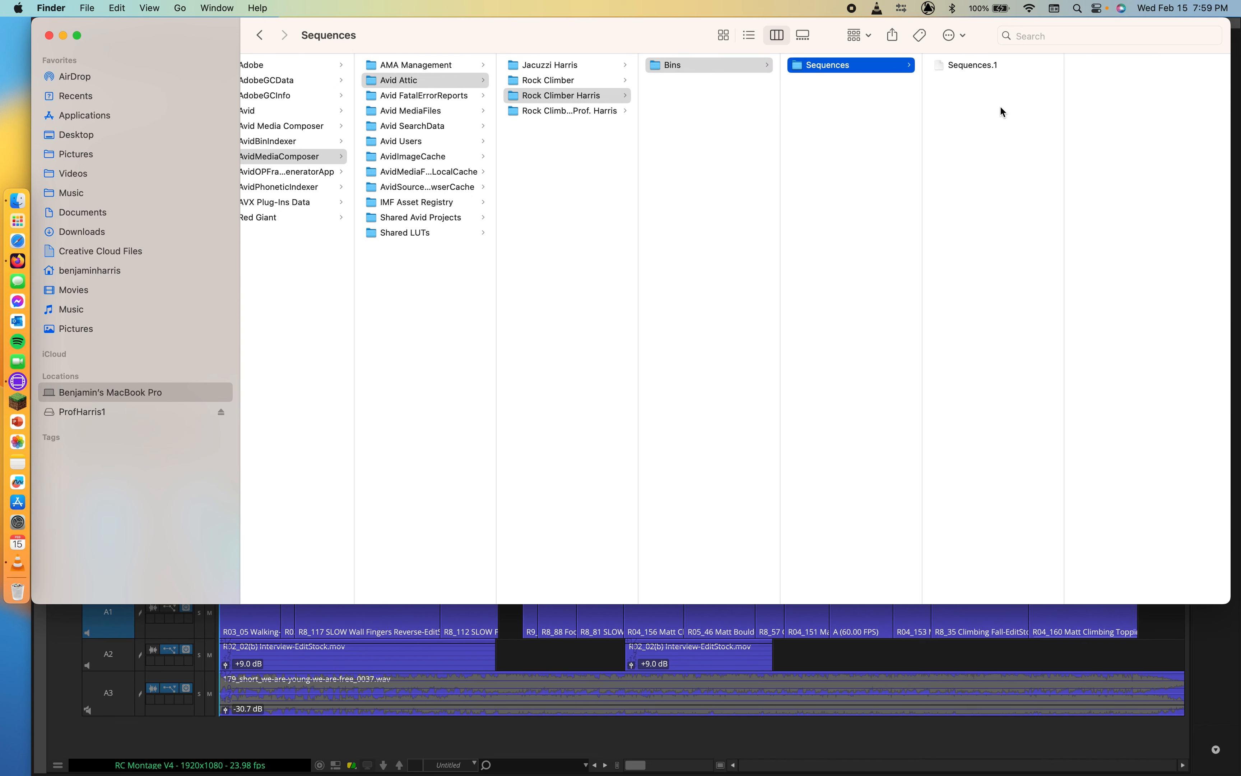
click(542, 65)
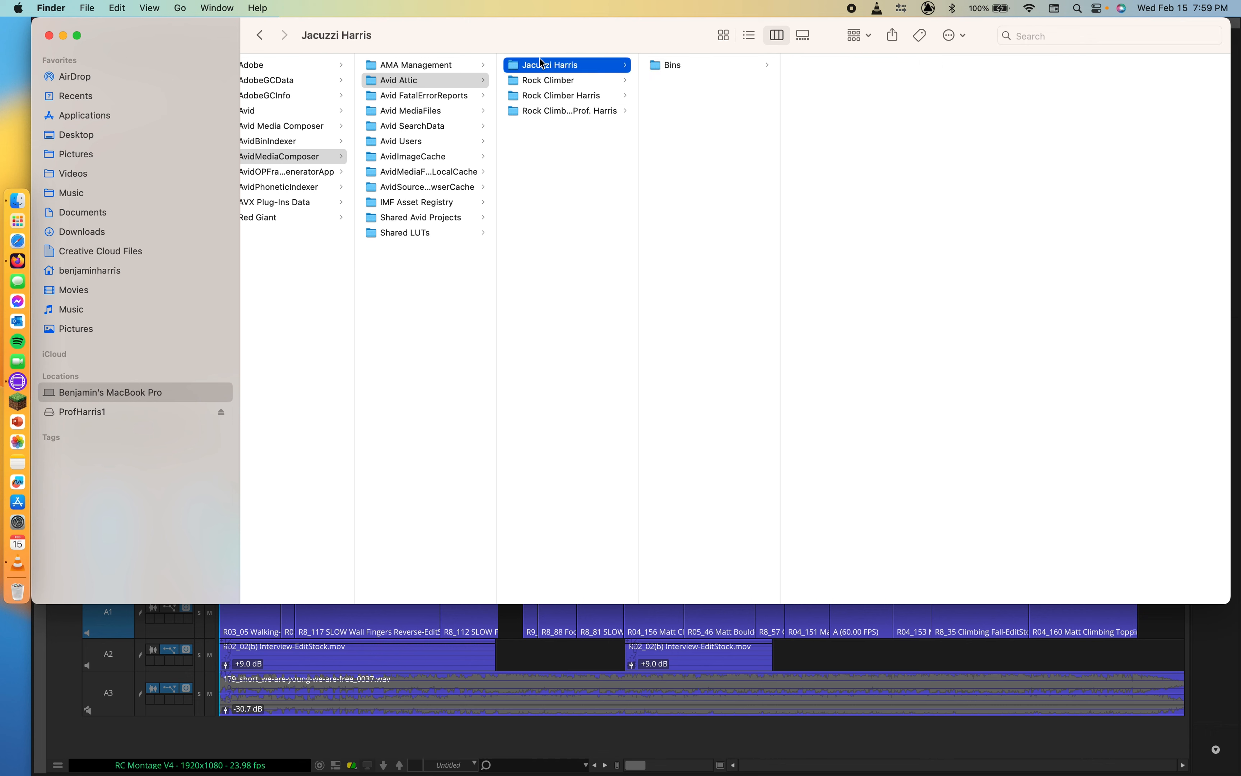
Step: Browse the Rock Climber project's Sequences backups in Avid Attic and check the creation dates of Sequences.45, Sequences.56 and Sequences.48
click(535, 83)
click(680, 66)
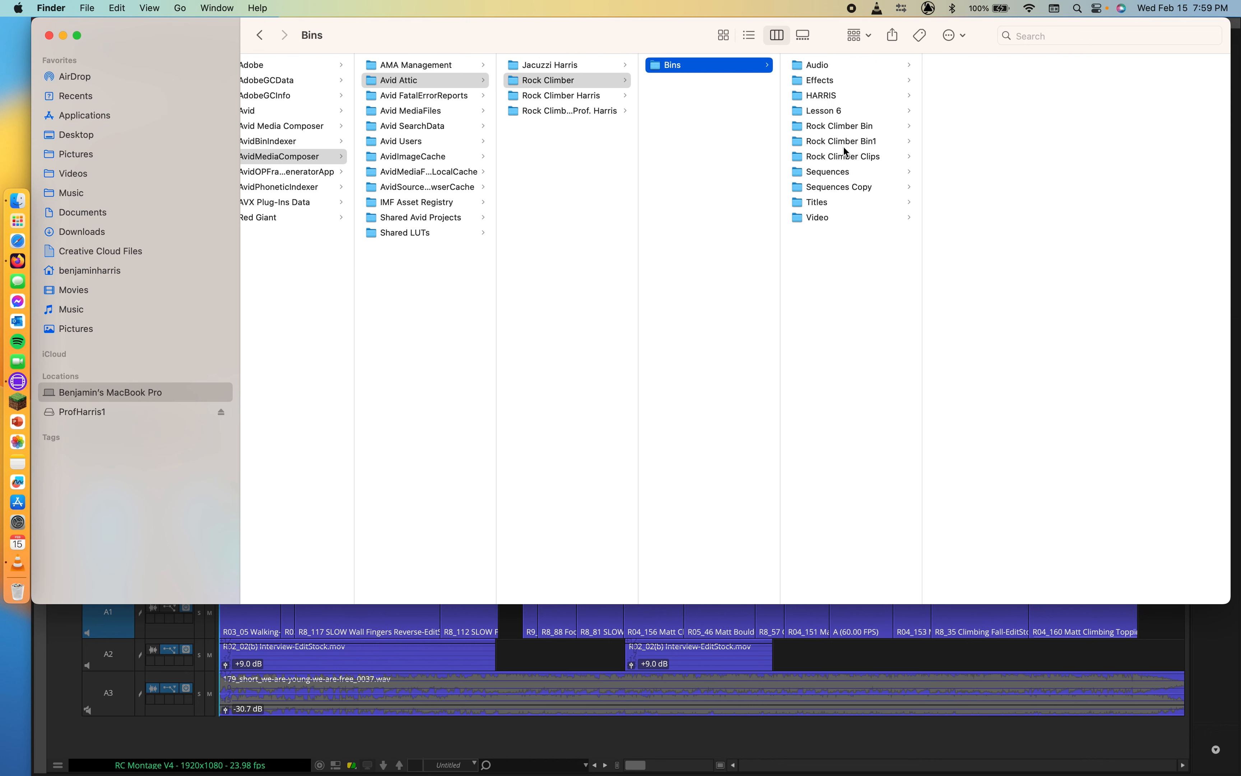
click(845, 187)
click(859, 174)
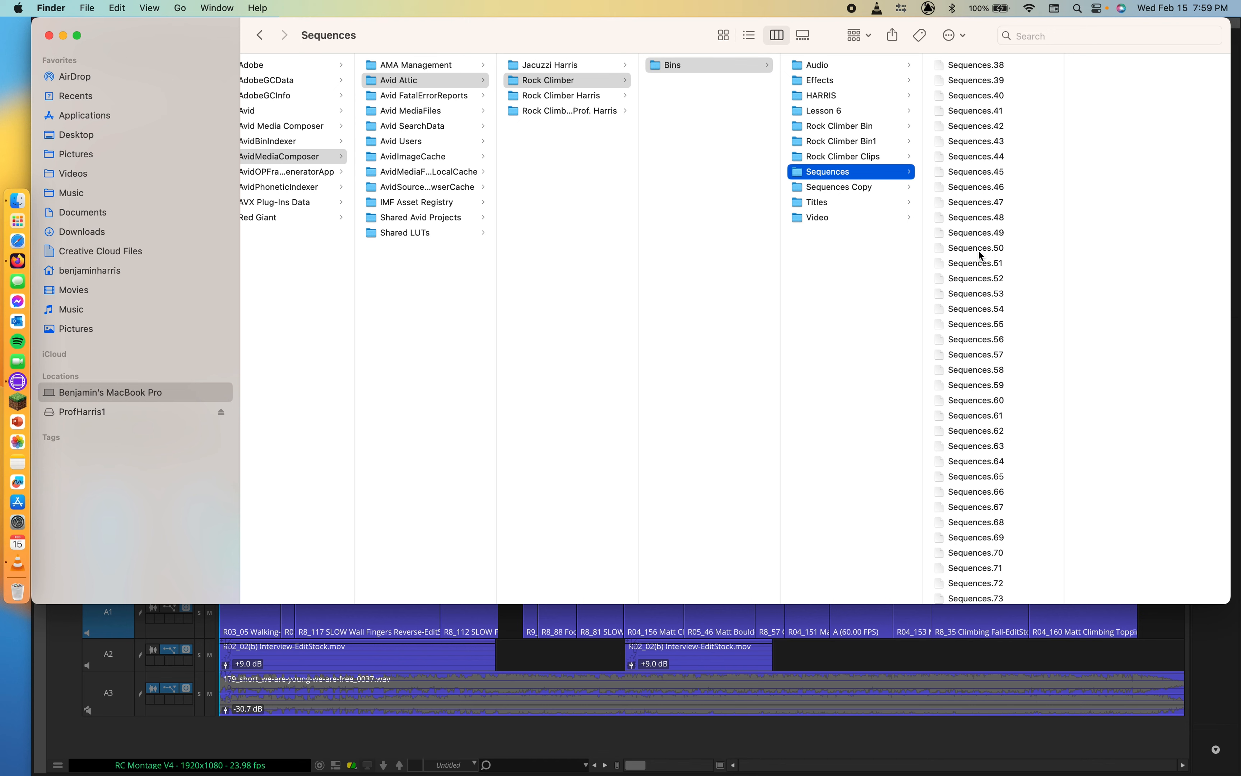
scroll(979, 255, down, 5)
scroll(979, 255, up, 5)
click(977, 172)
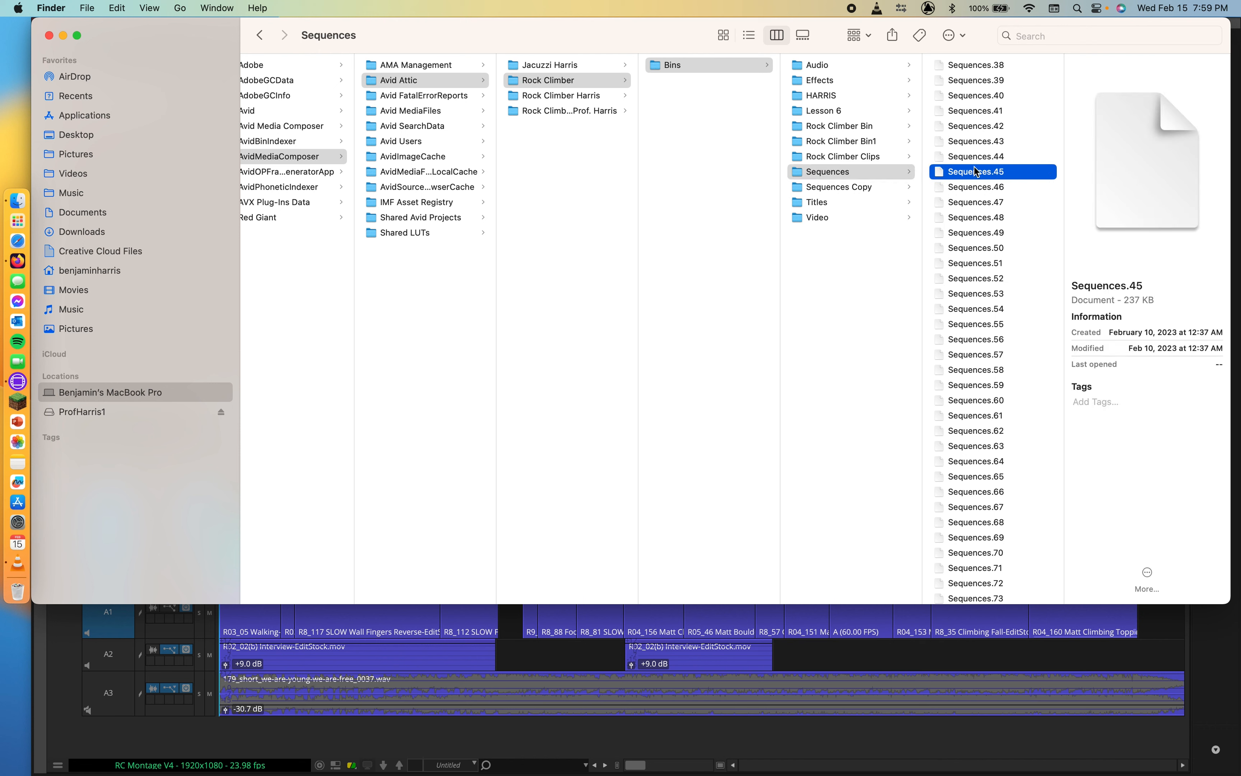
click(987, 340)
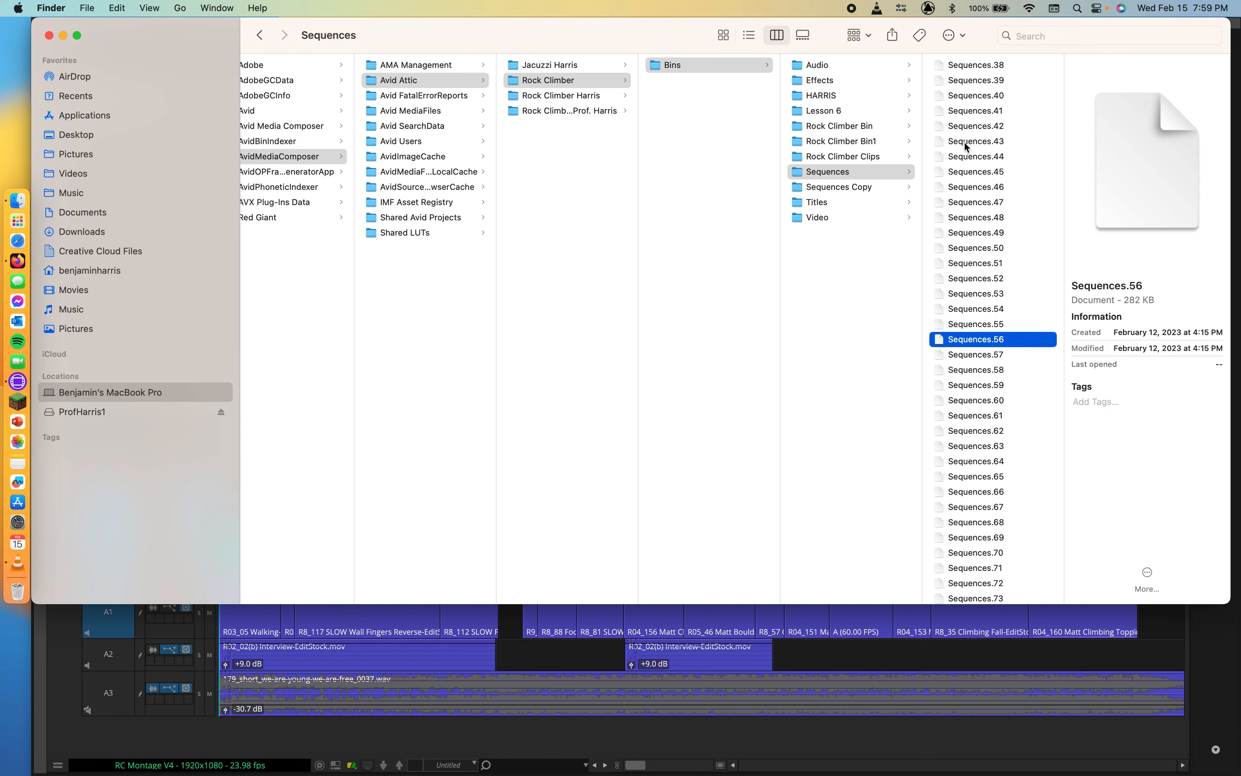
click(982, 216)
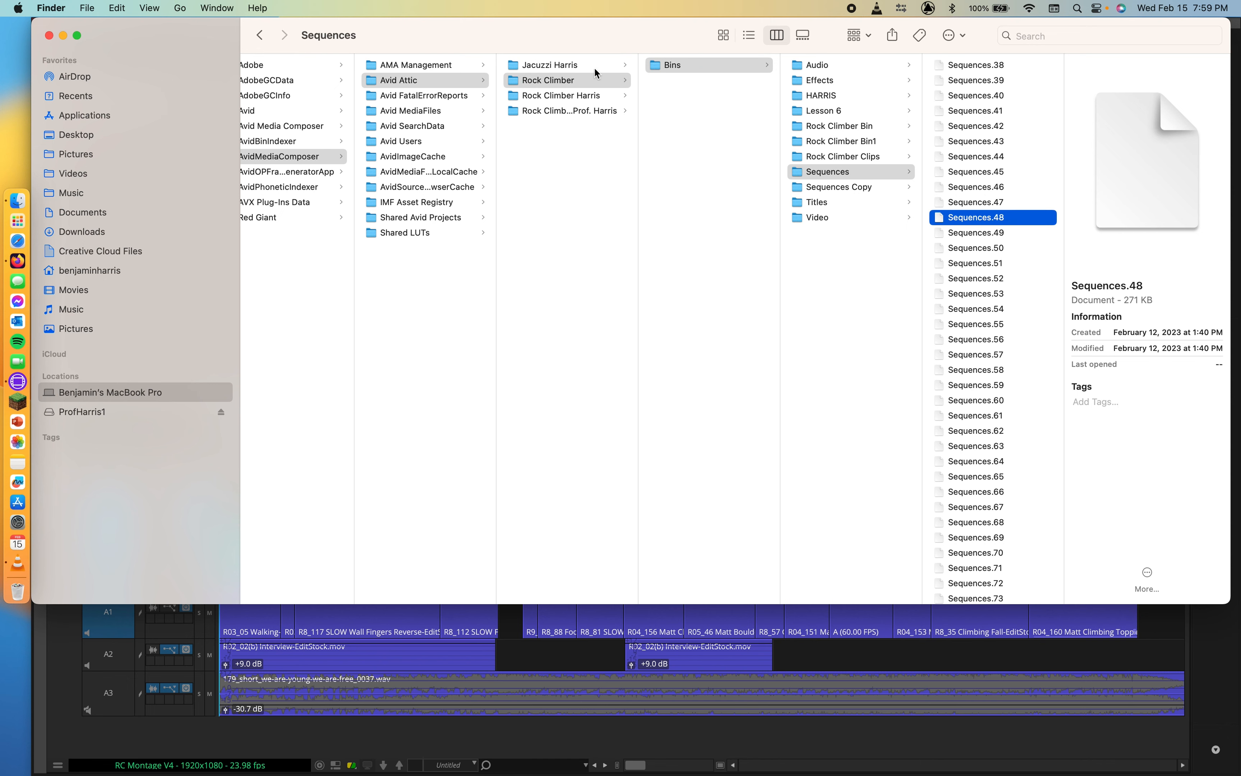
Step: Examine the Rock Climber folder in Shared Avid Projects, ending back in Avid Media Composer
click(385, 217)
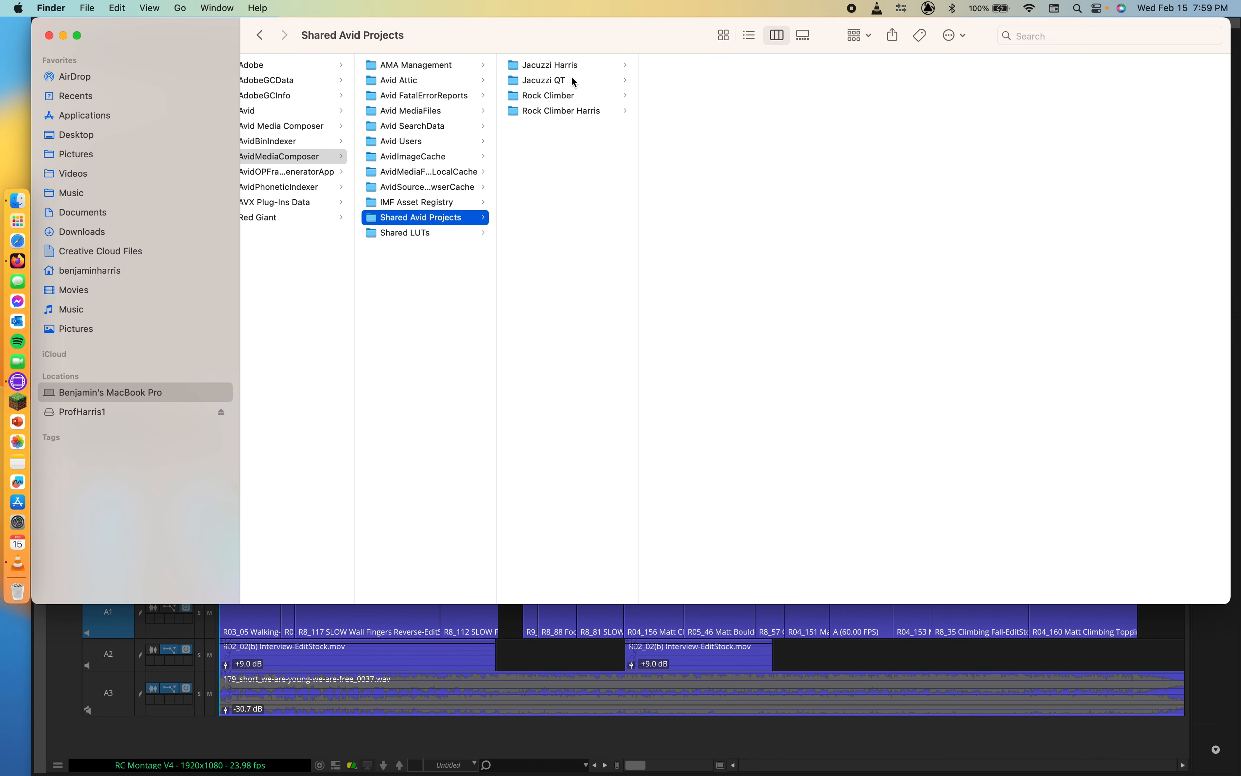
click(575, 97)
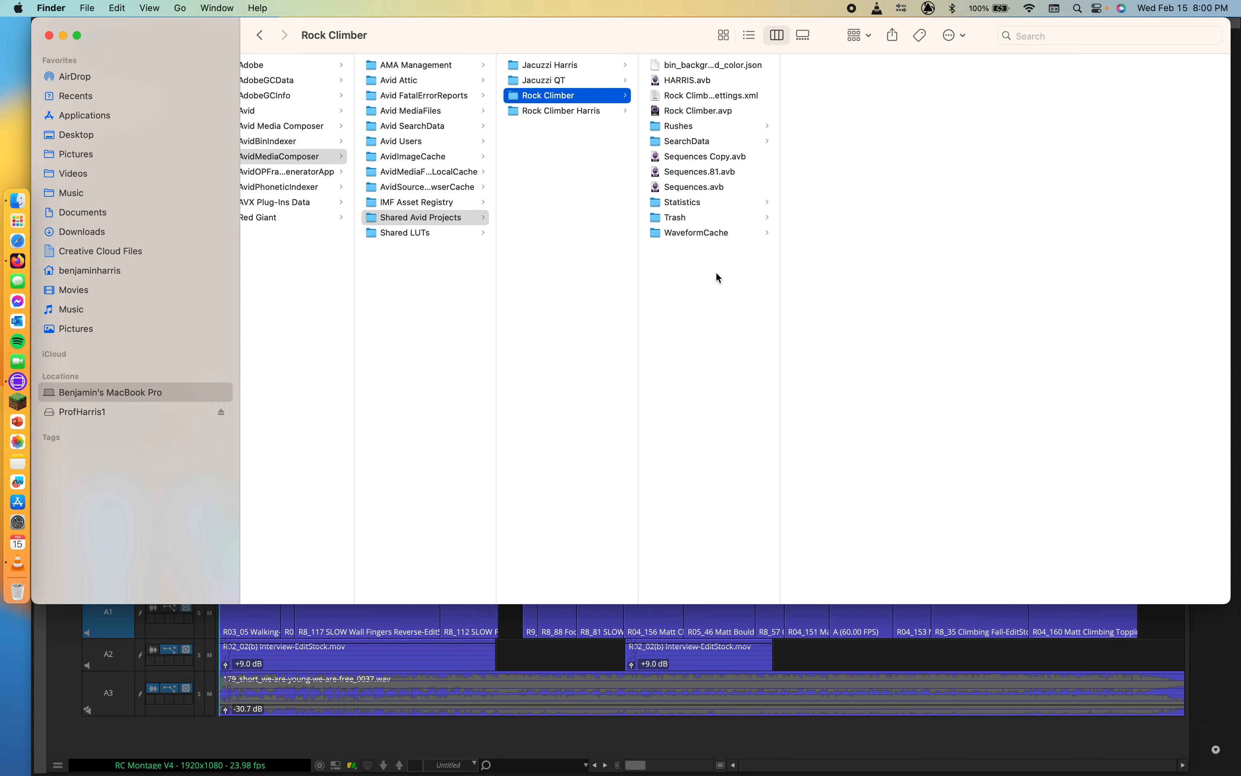
key(ctrl+Up)
click(286, 449)
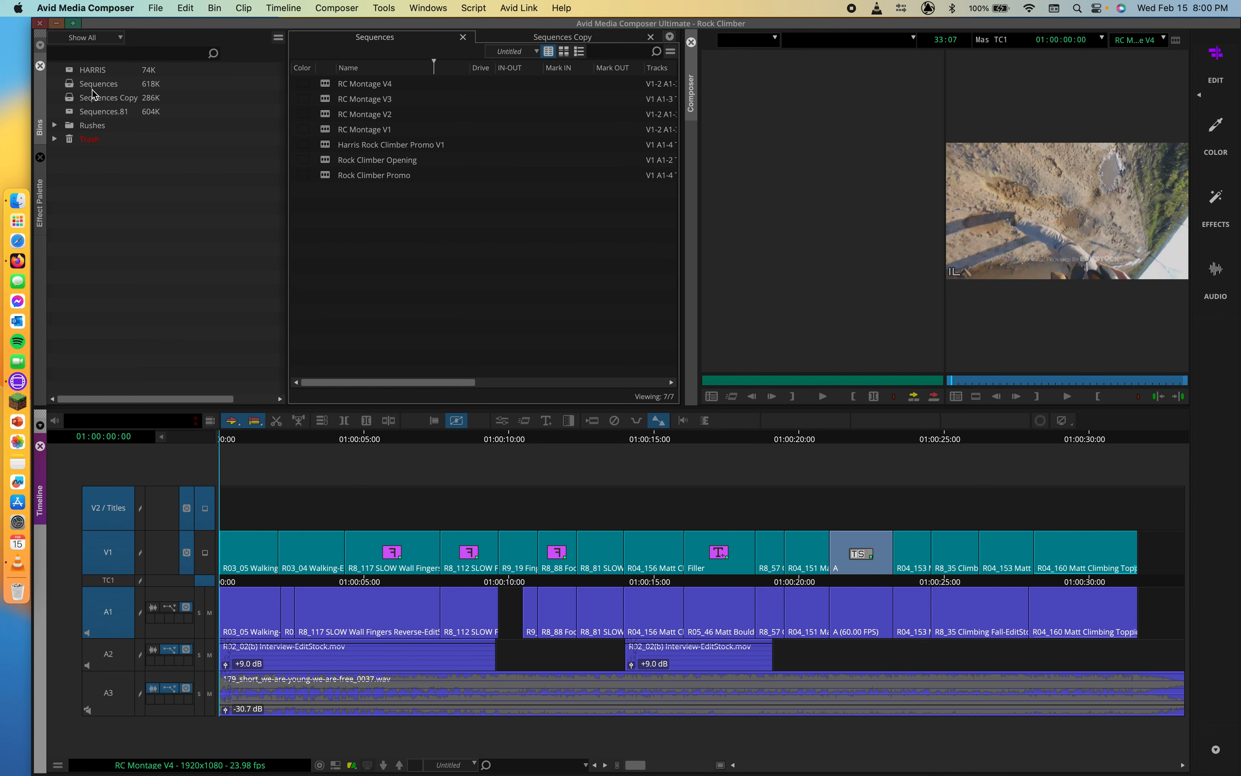
Step: Select the Sequences Copy bin in the Bins list and point out RC Montage V4 in the original Sequences bin
click(75, 97)
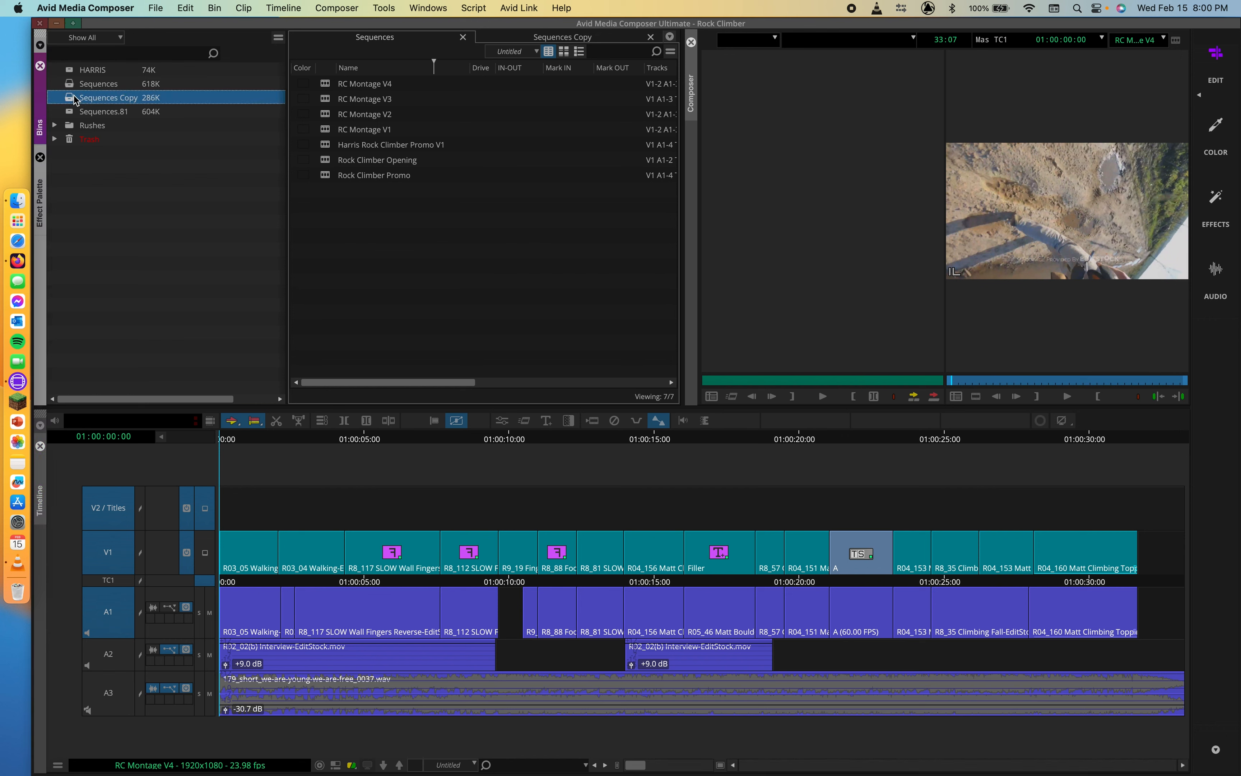
click(572, 39)
click(364, 41)
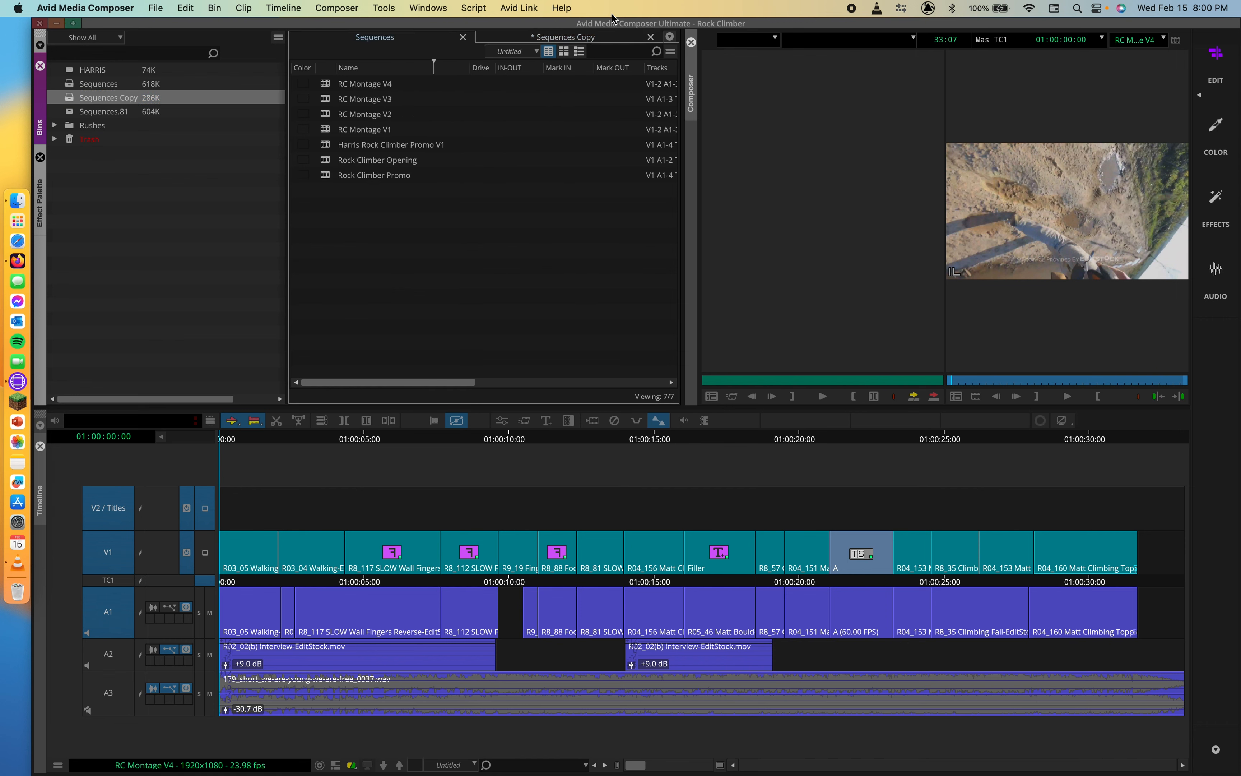
click(559, 39)
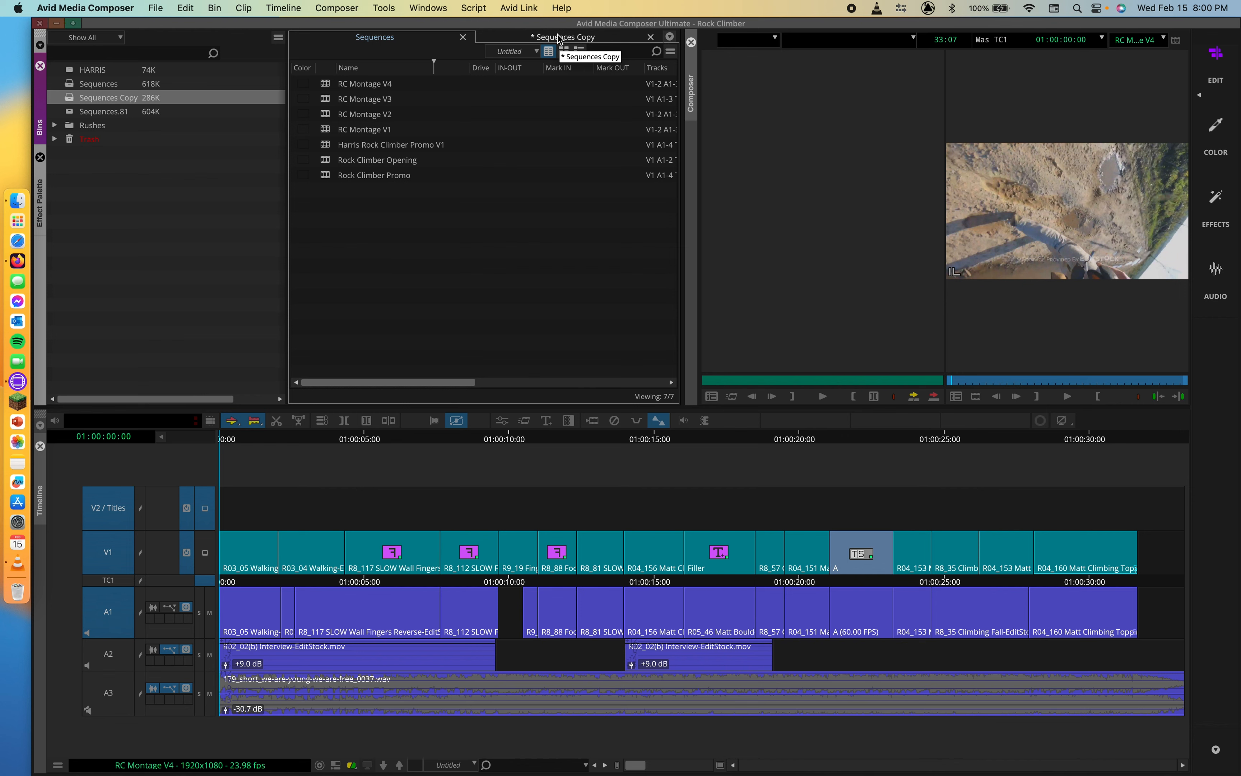
click(392, 85)
click(395, 87)
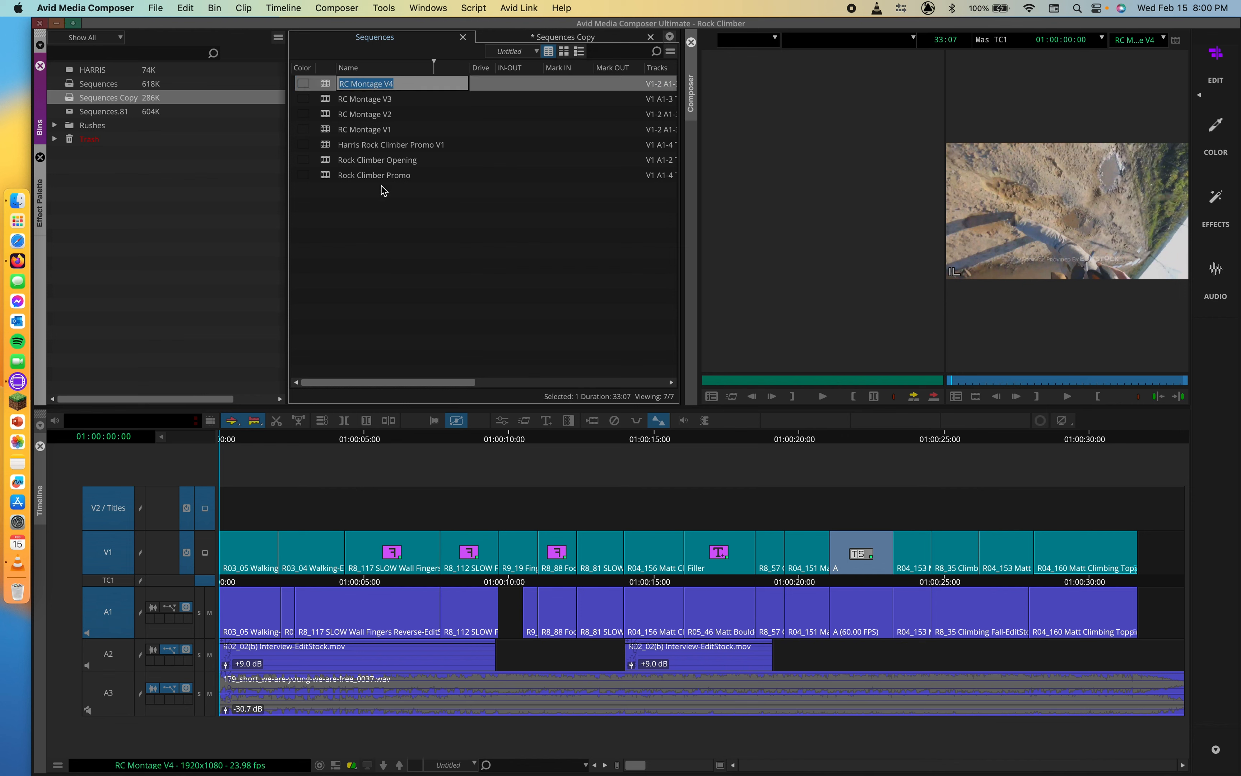
click(360, 270)
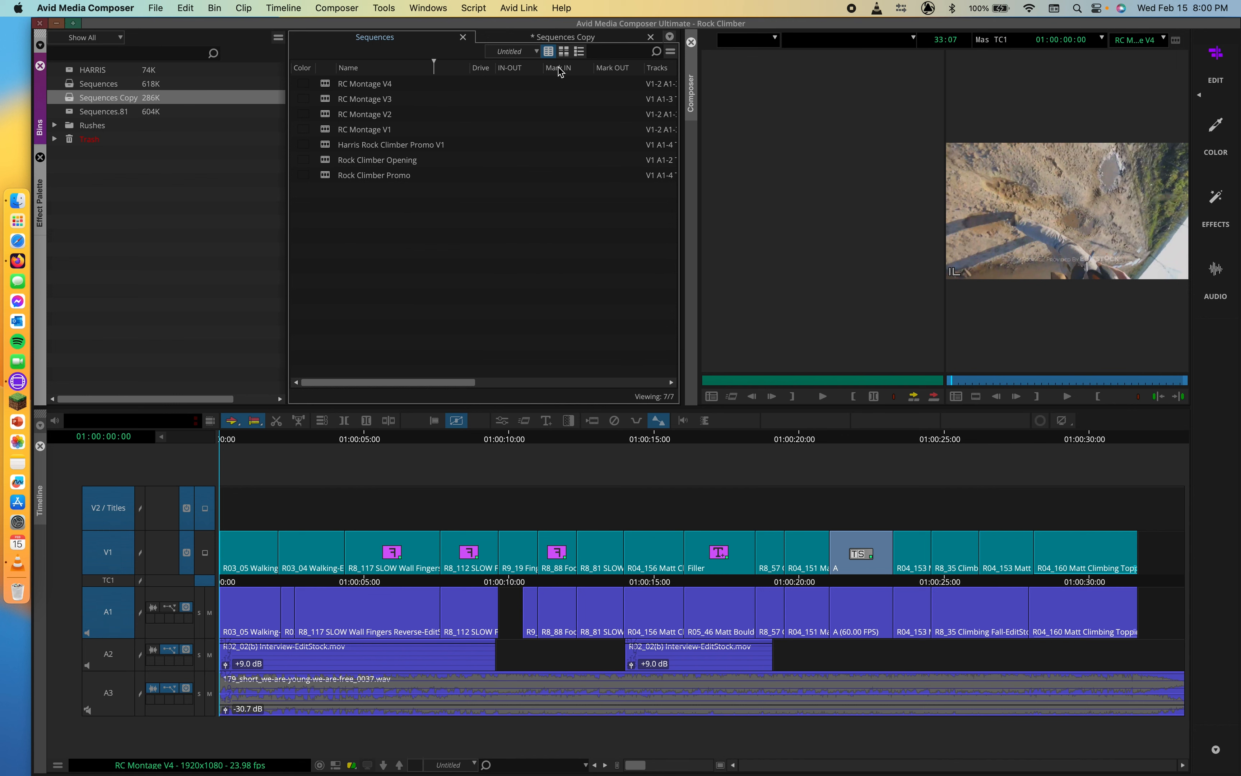
Step: Compare the contents of the Sequences Copy bin with the Sequences bin, checking the names of RC Montage V4 and the V1 promo
click(559, 37)
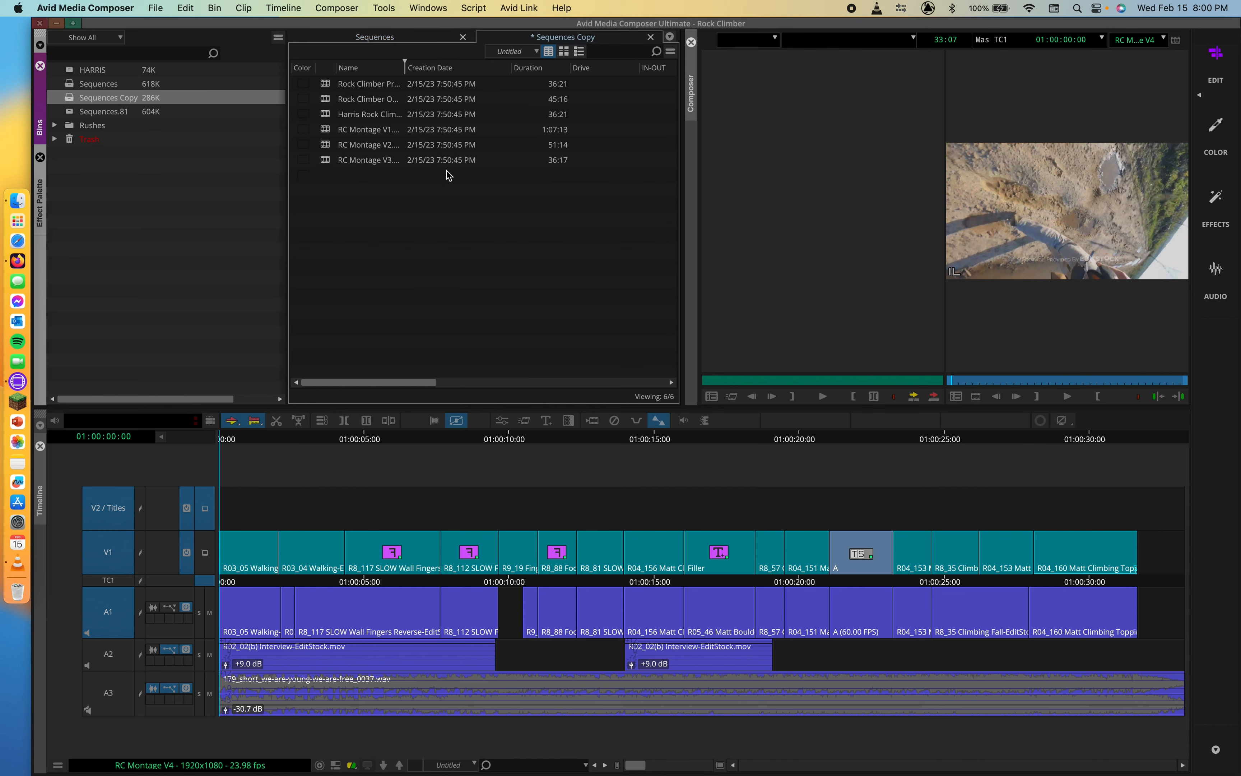
click(334, 37)
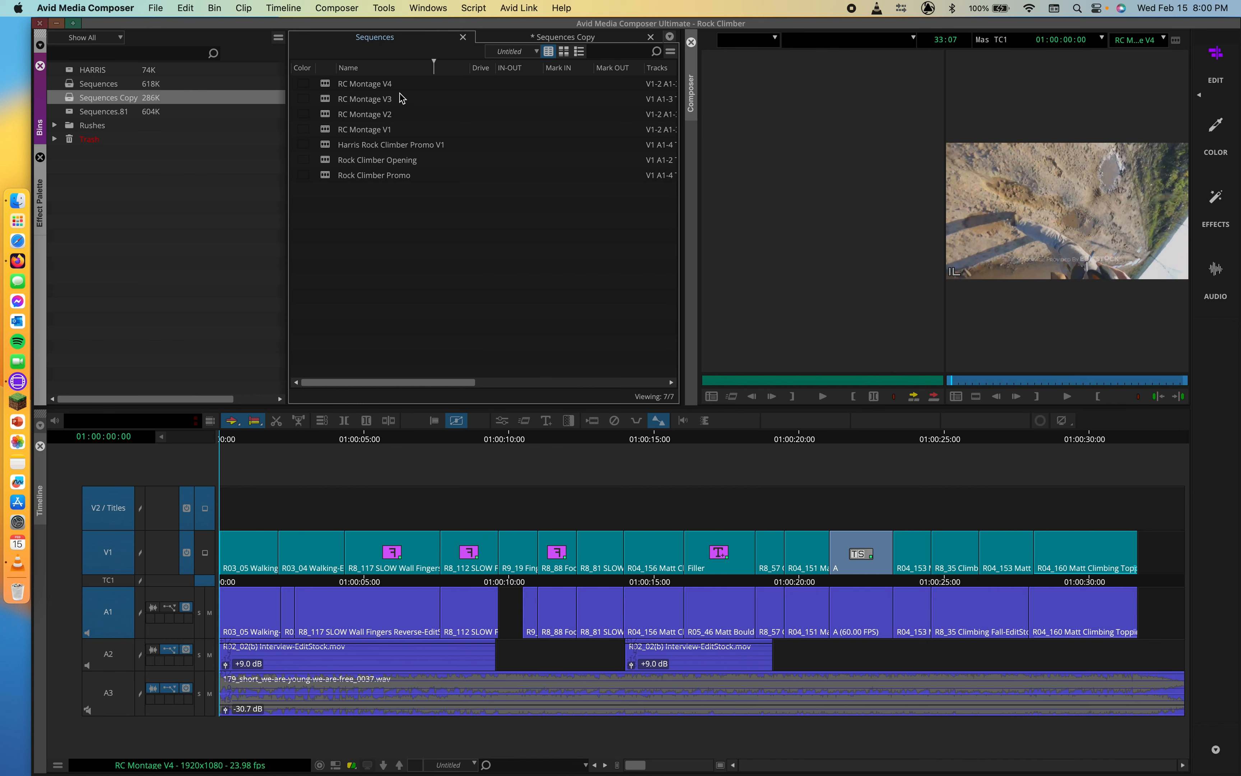
click(399, 84)
click(401, 84)
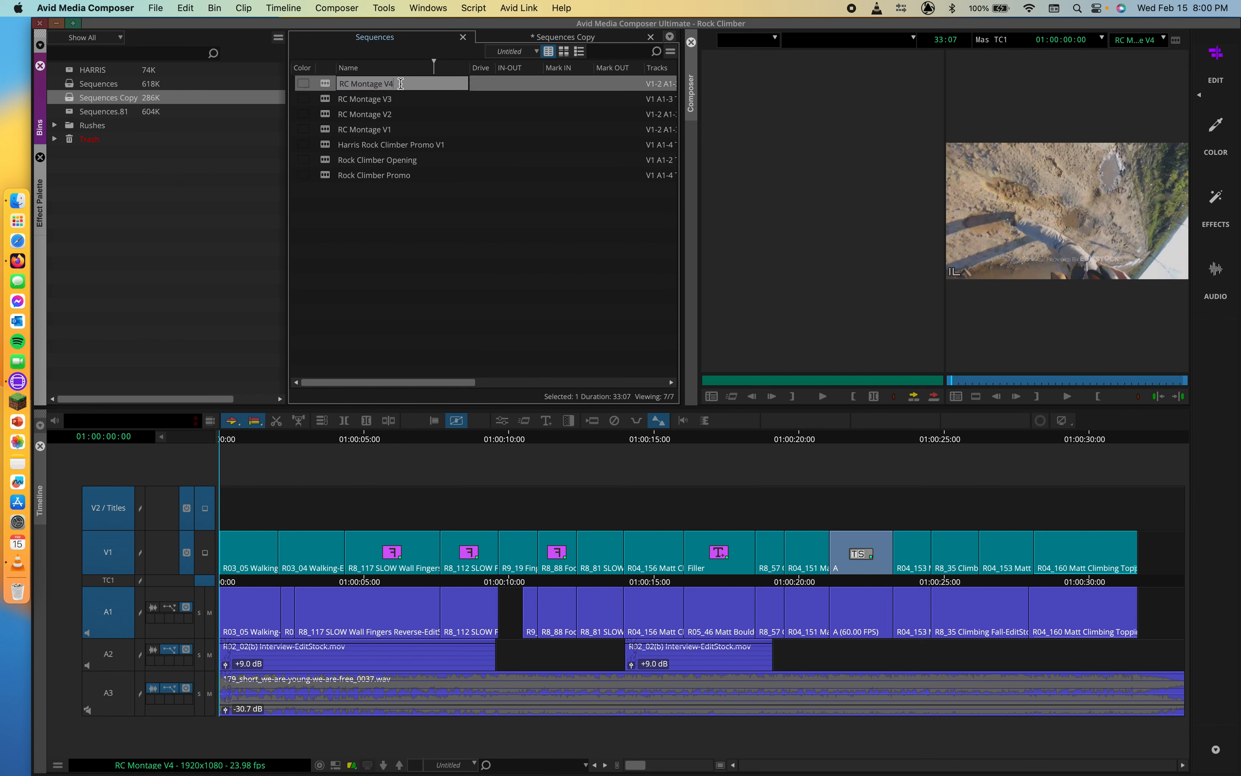
click(409, 146)
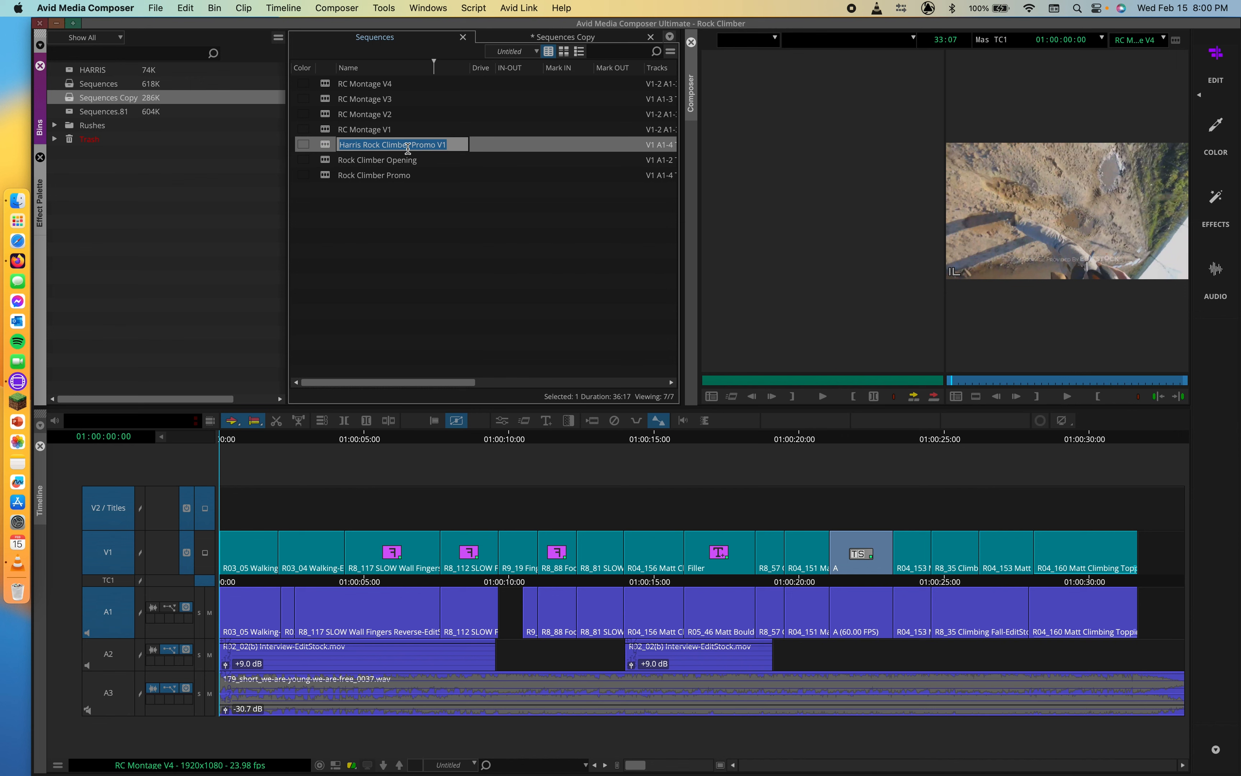
Step: Review the RC Montage versions by loading V2, V3, V4 and V1 in turn, ending on RC Montage V2 in the timeline
click(442, 255)
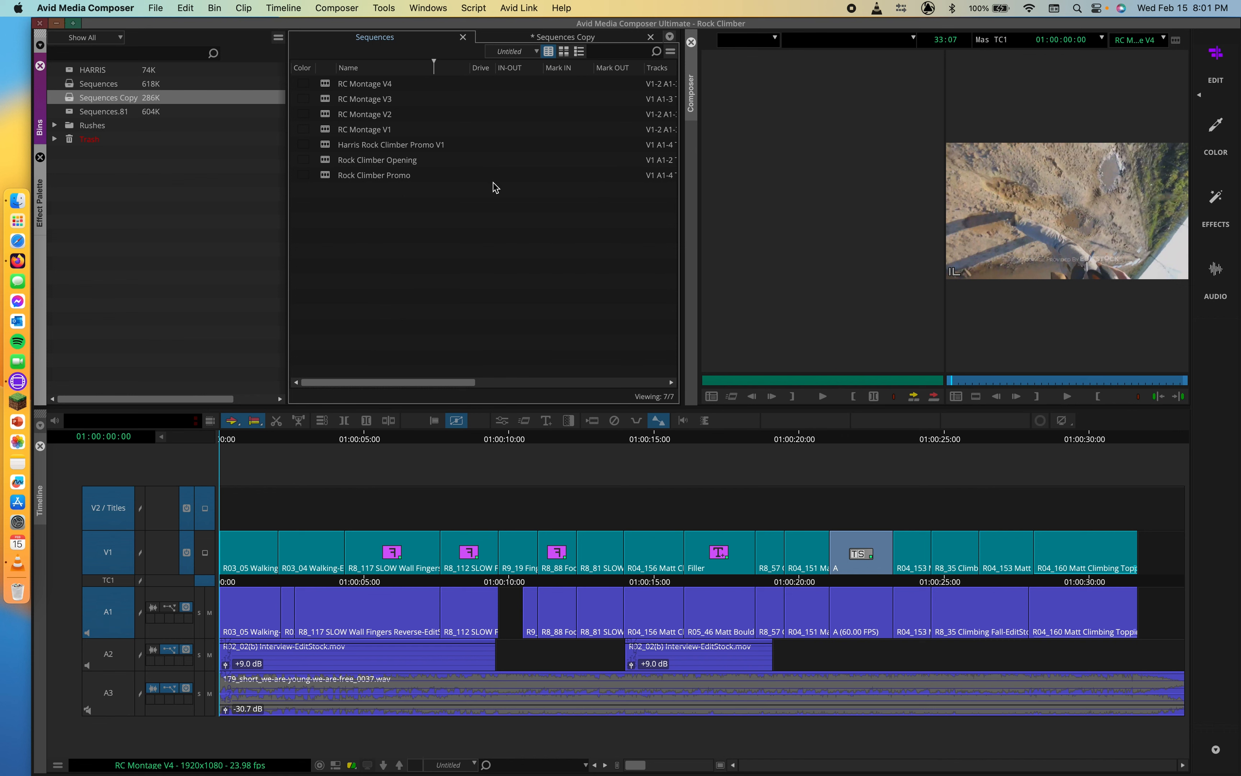
click(329, 131)
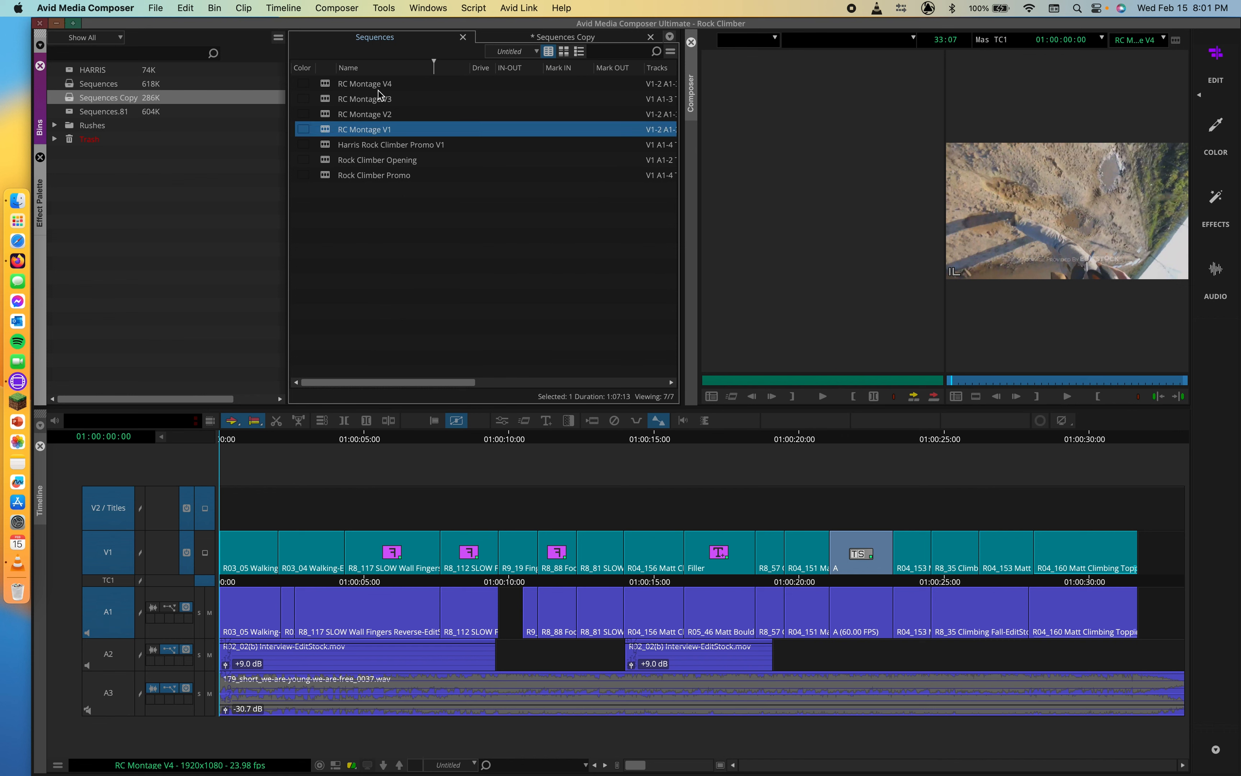
double_click(327, 115)
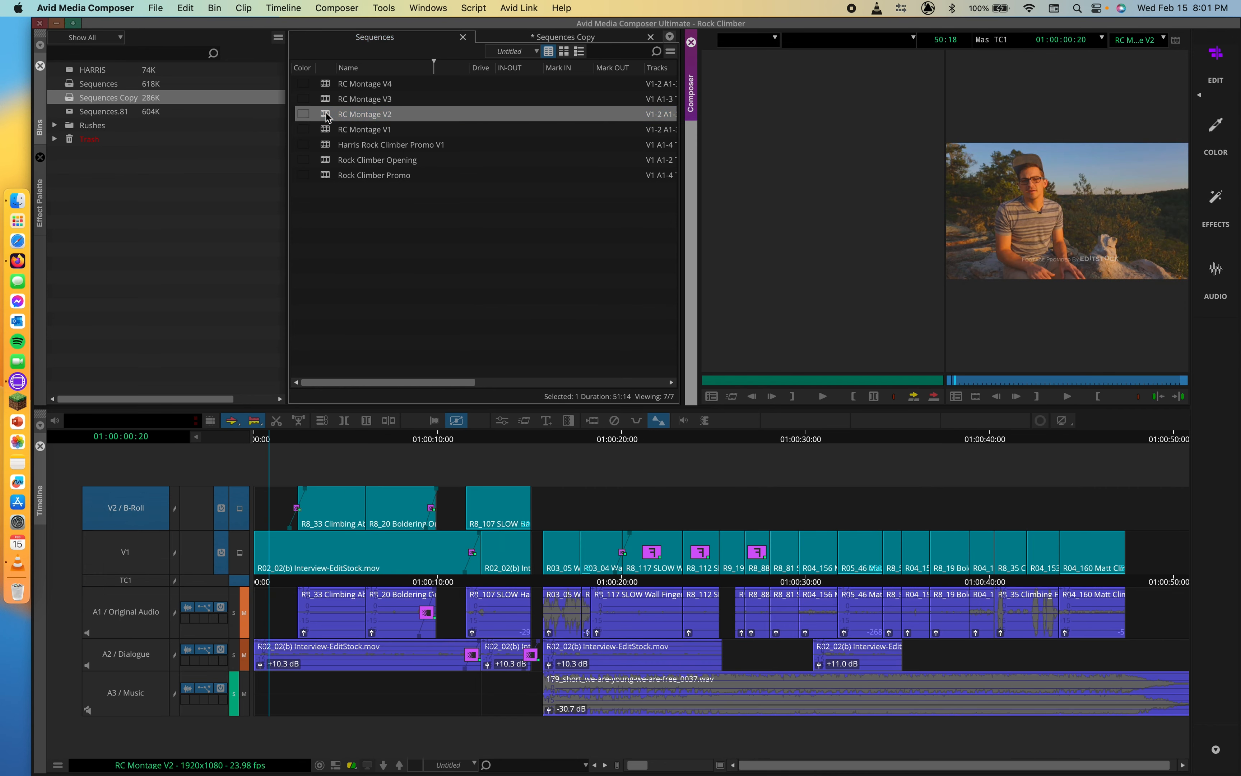
double_click(325, 97)
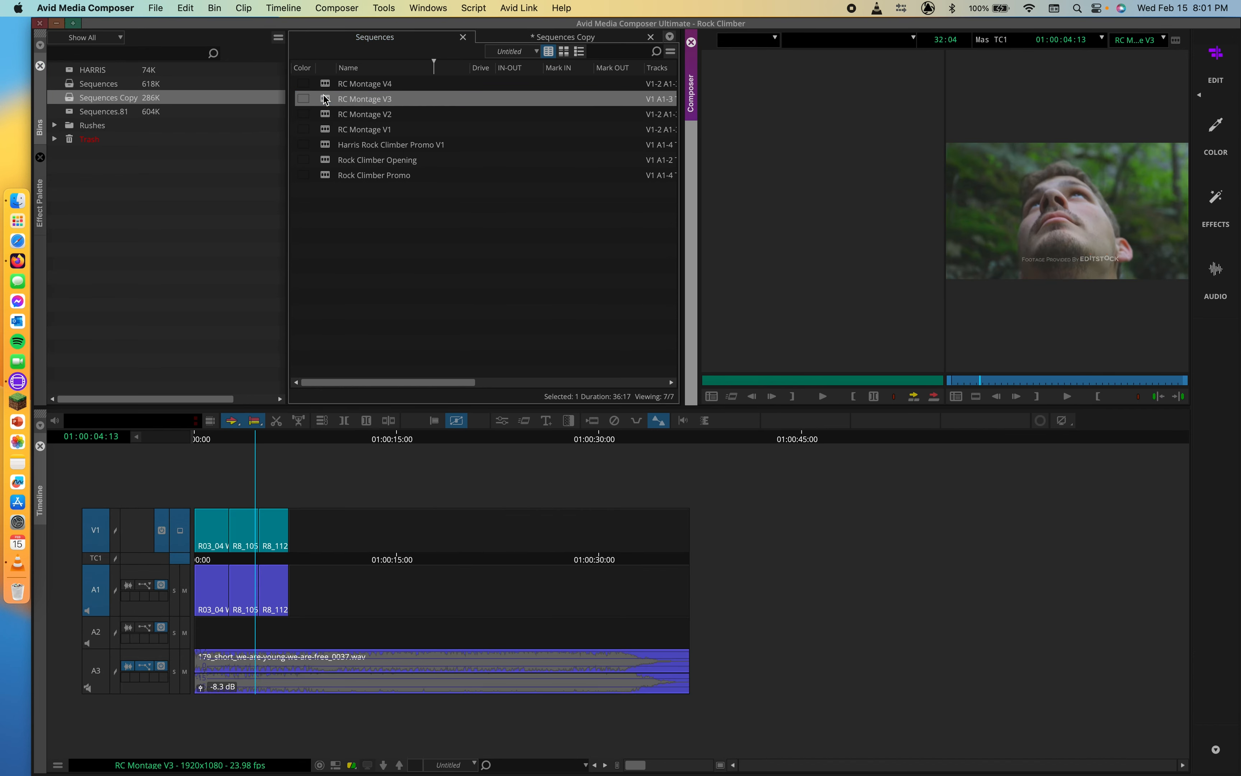
double_click(323, 88)
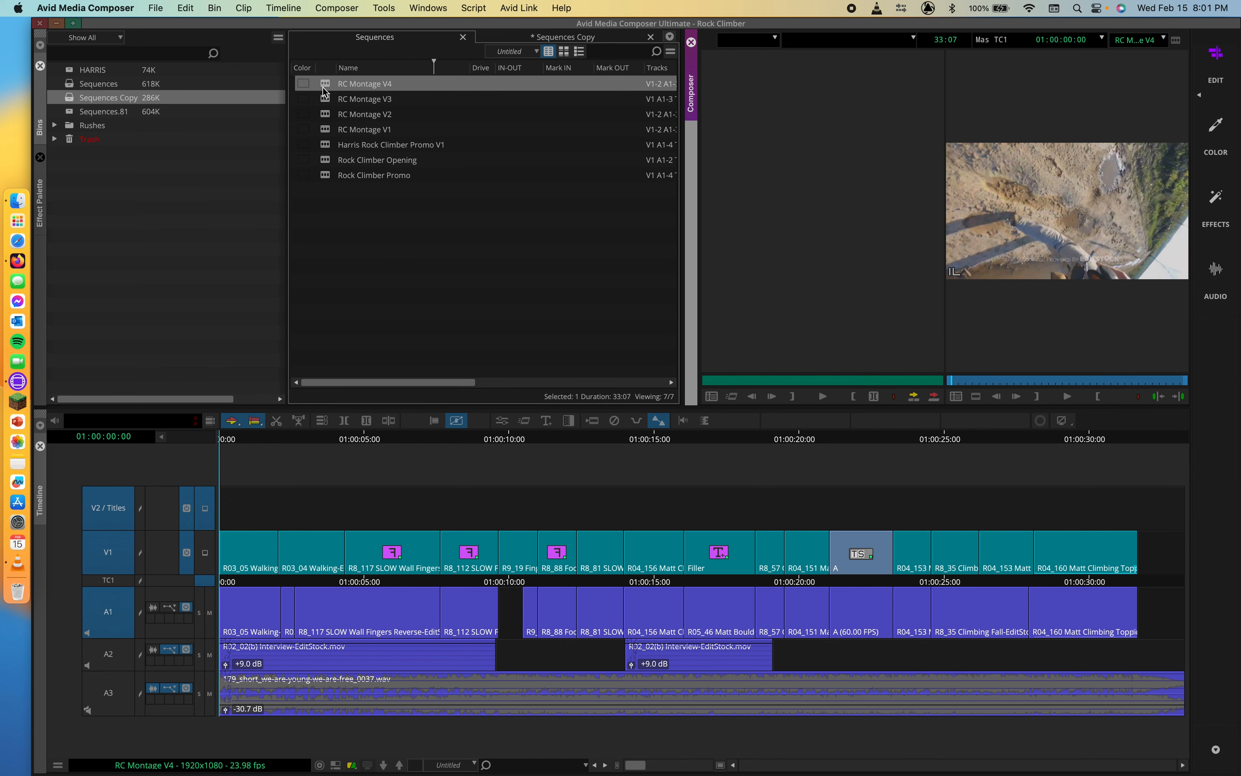
double_click(328, 133)
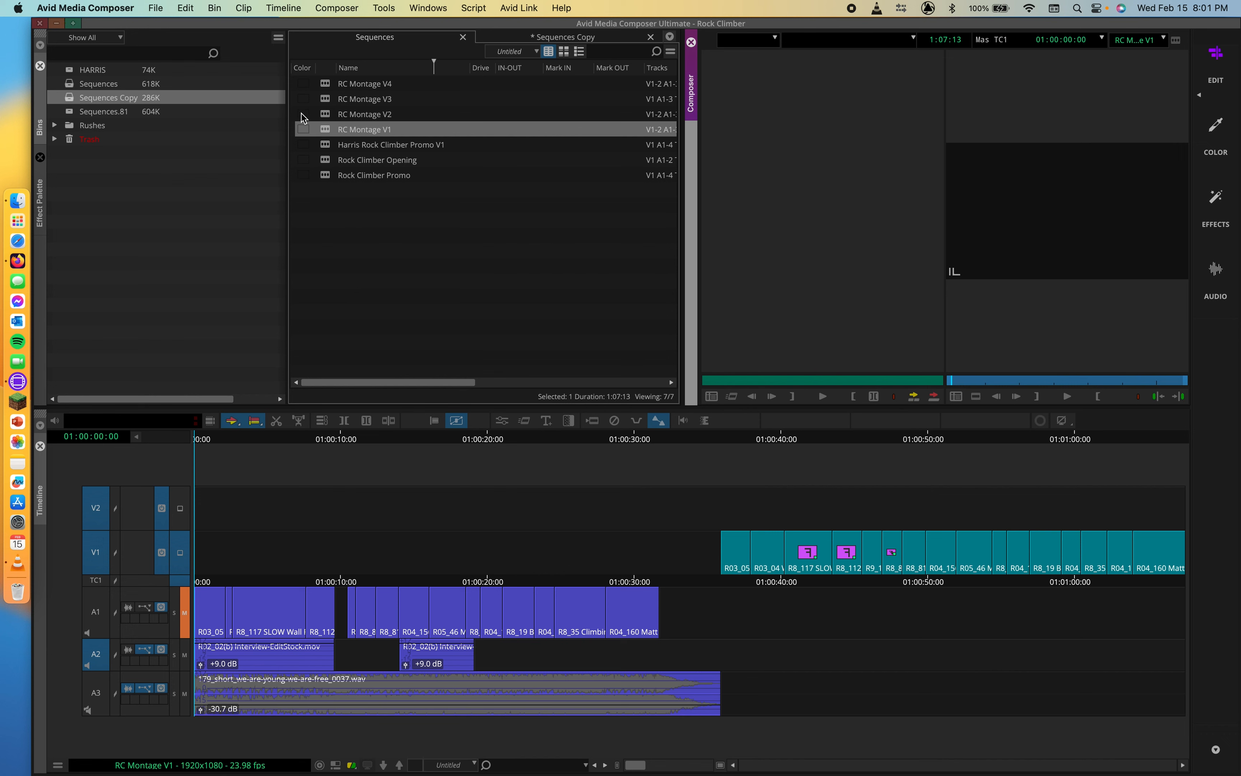
double_click(329, 114)
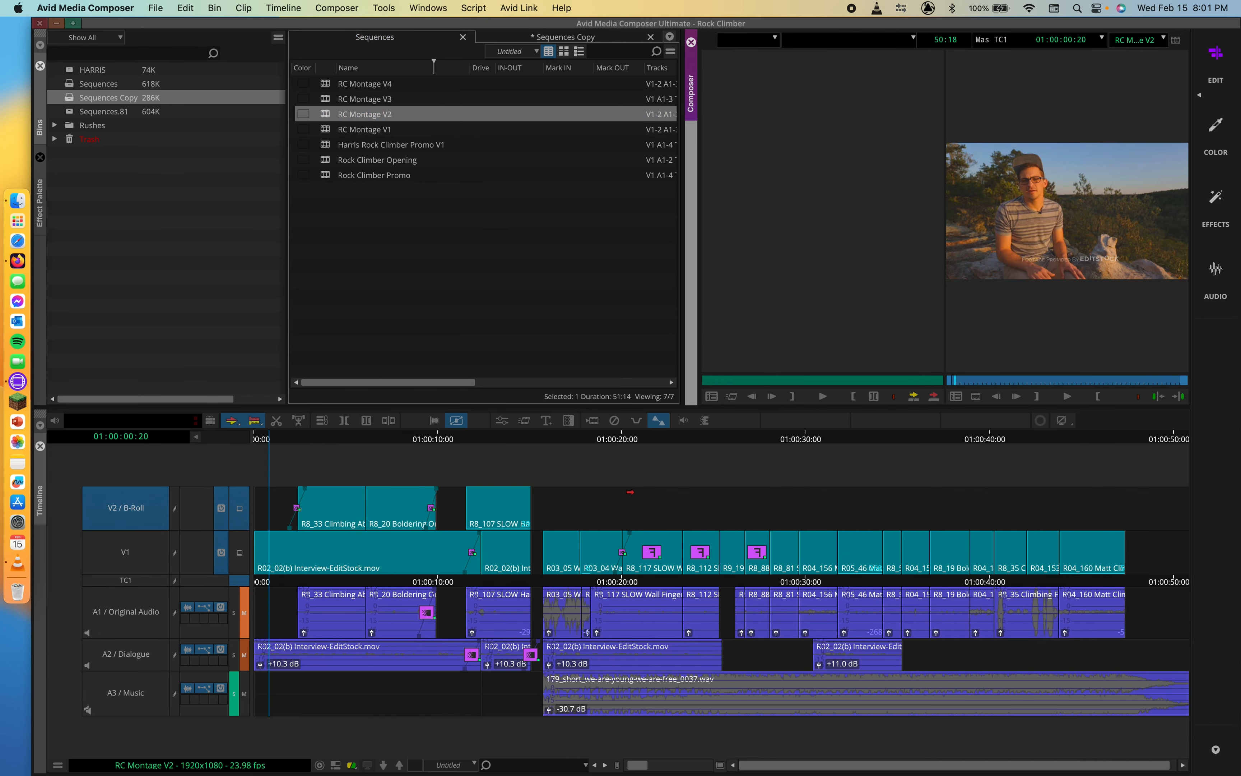
Step: Return the playhead to the start of RC Montage V2 and check the sequences' creation dates in the Sequences bin
click(277, 441)
key(Home)
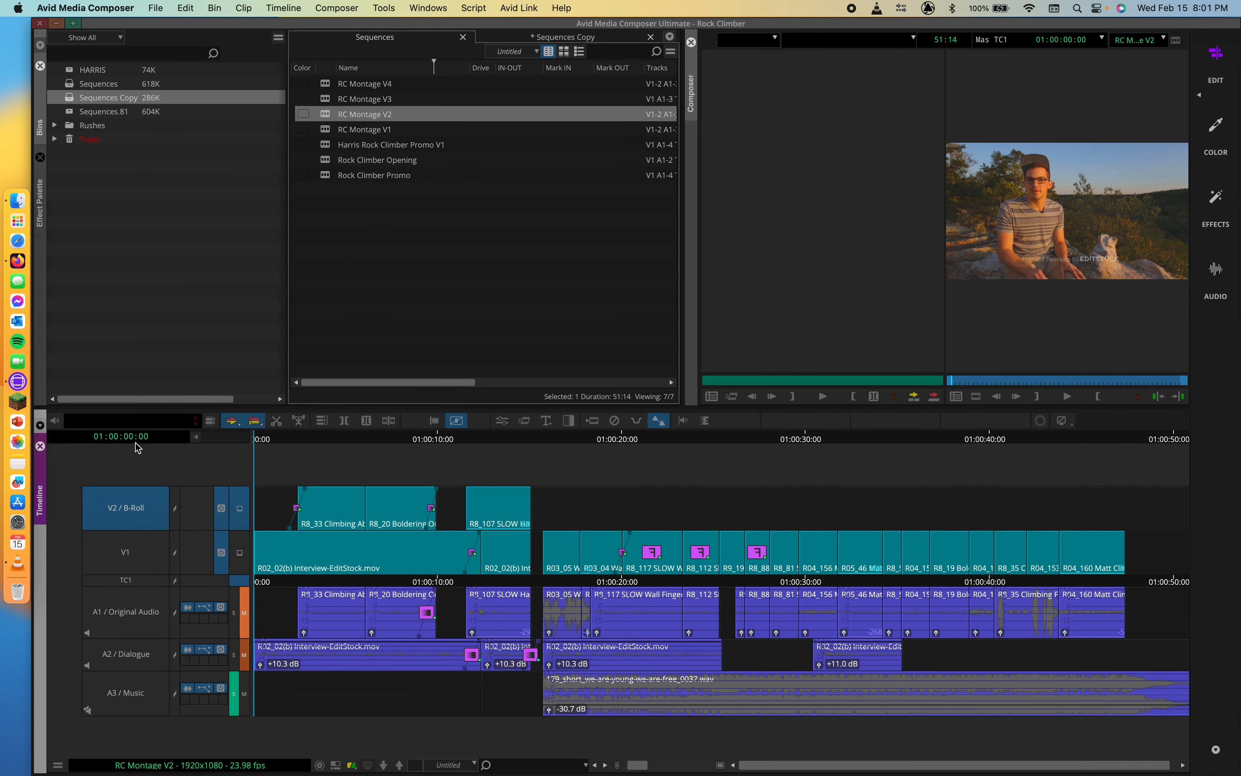
drag(635, 500, 50, 512)
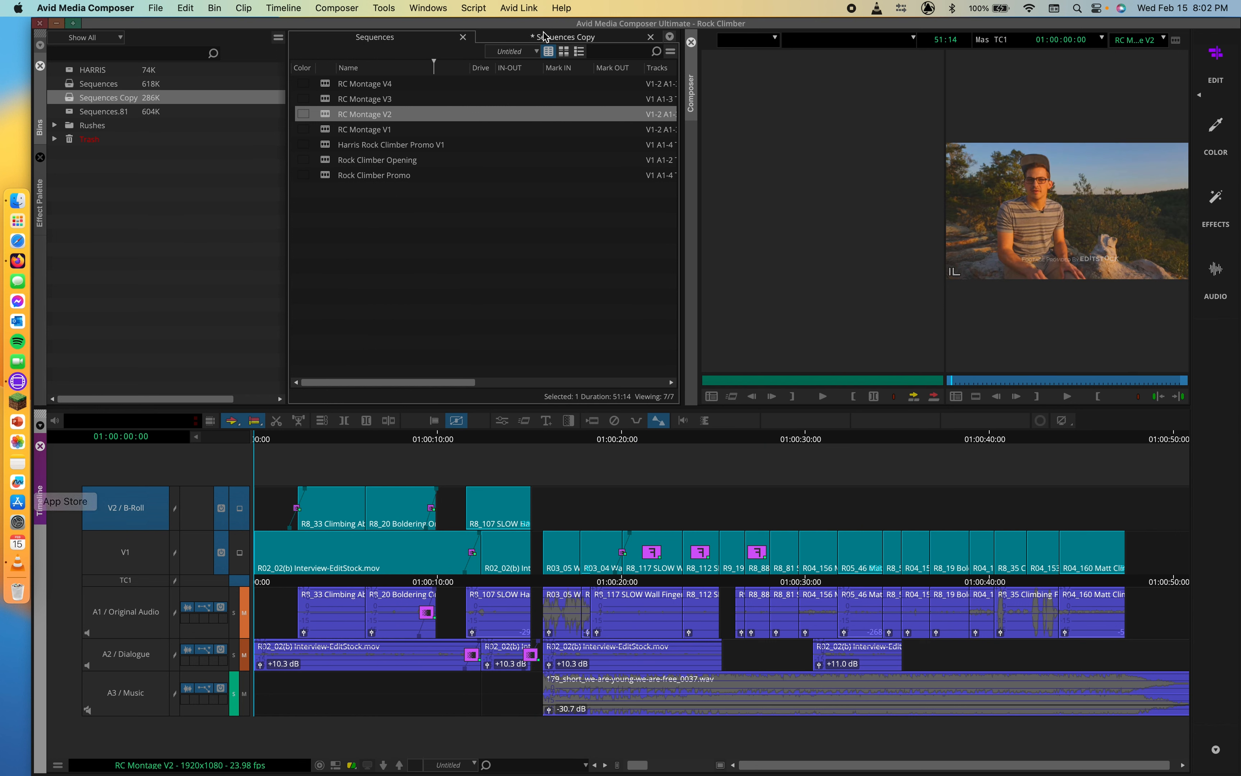
scroll(559, 161, right, 5)
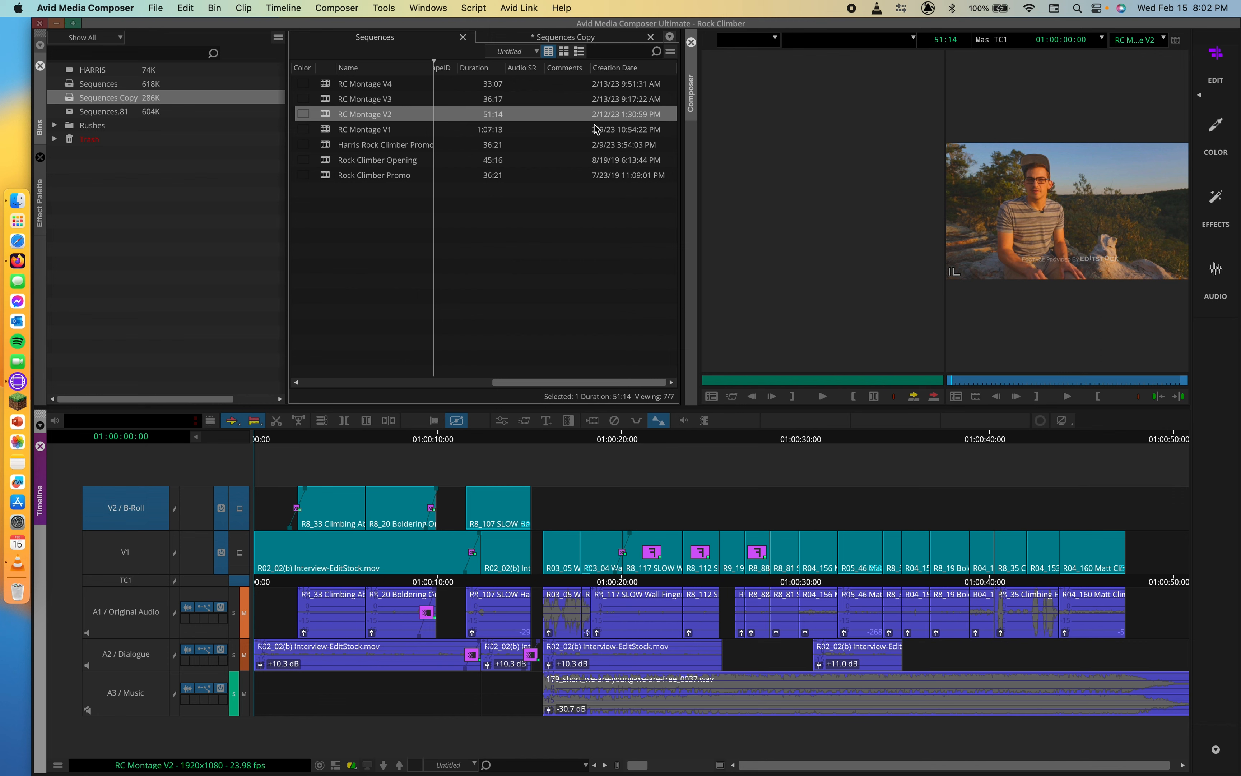
scroll(595, 126, left, 5)
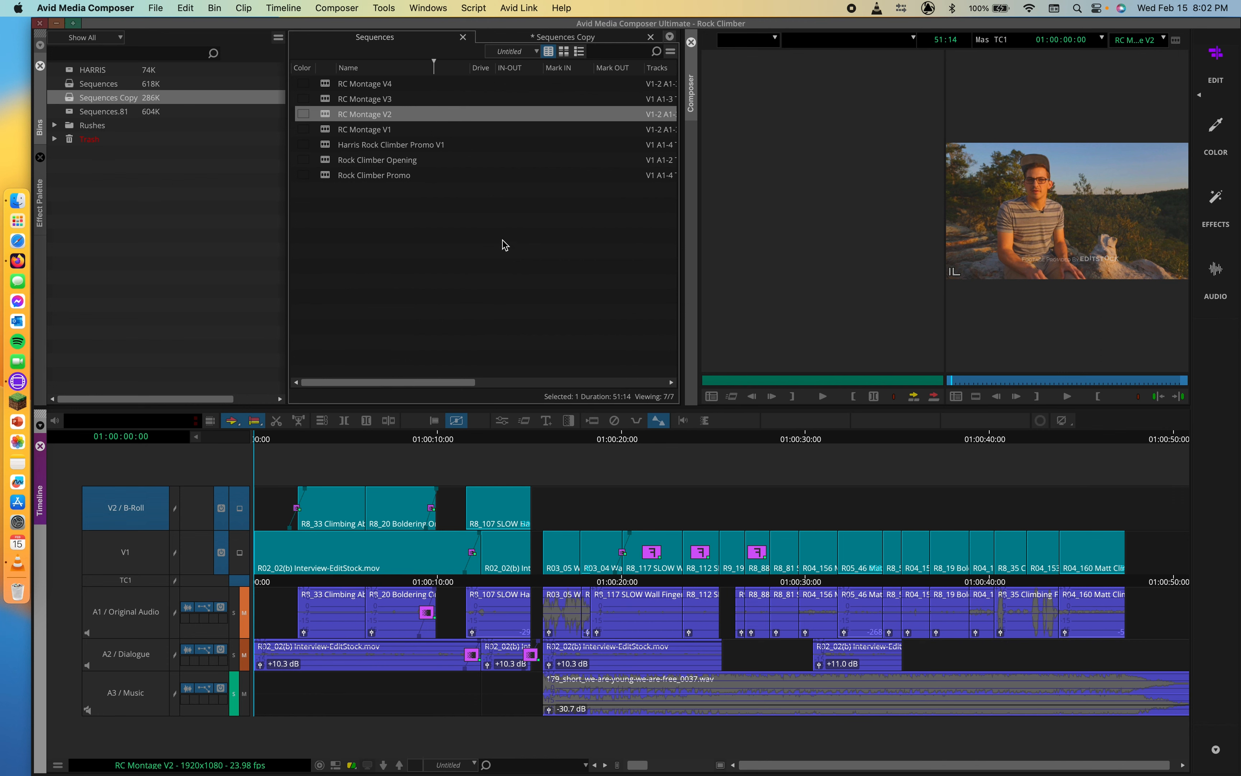
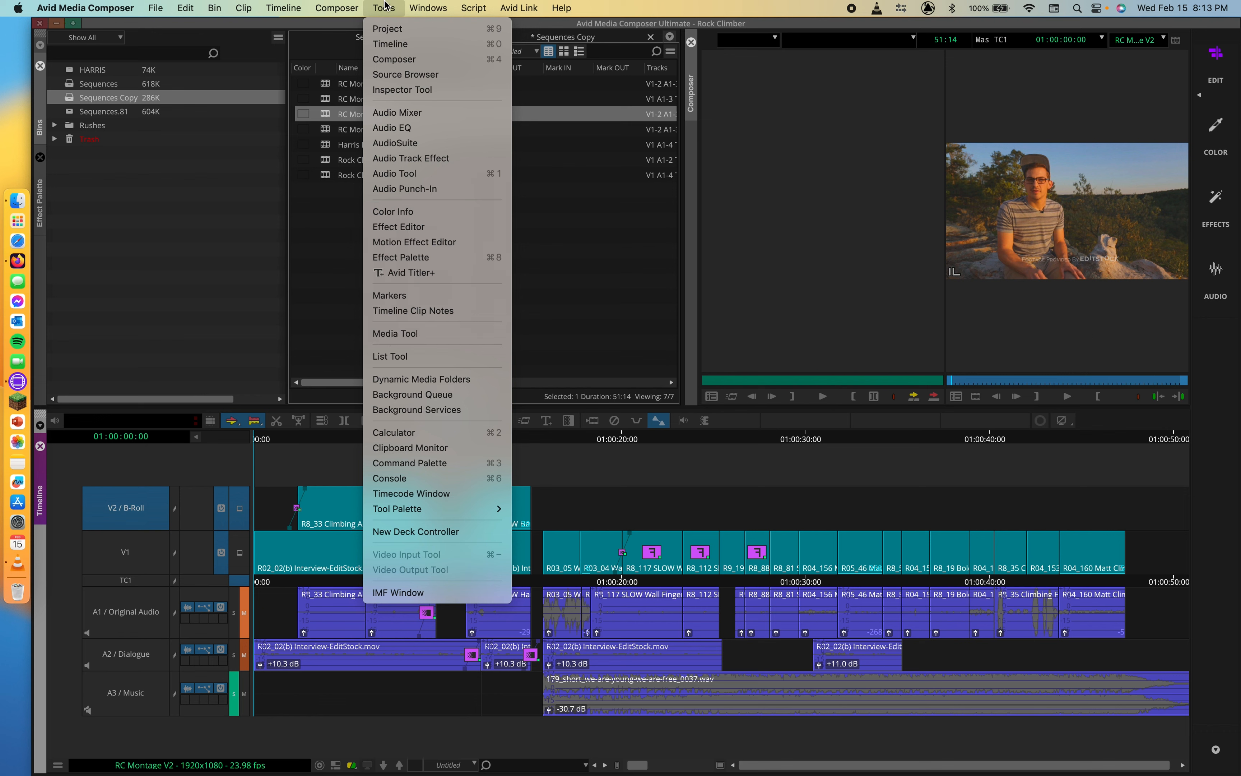
Step: Open the Media Tool for all media drives and the current Rock Climber project
click(421, 340)
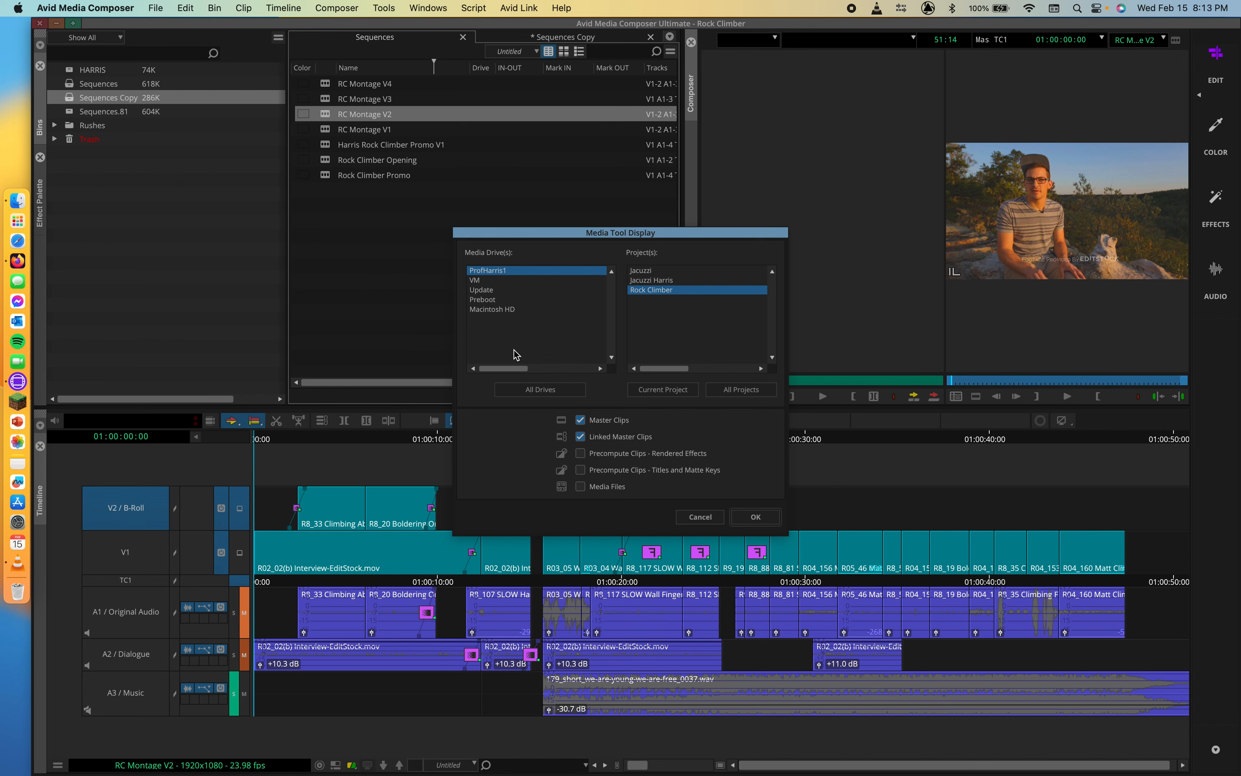
click(532, 392)
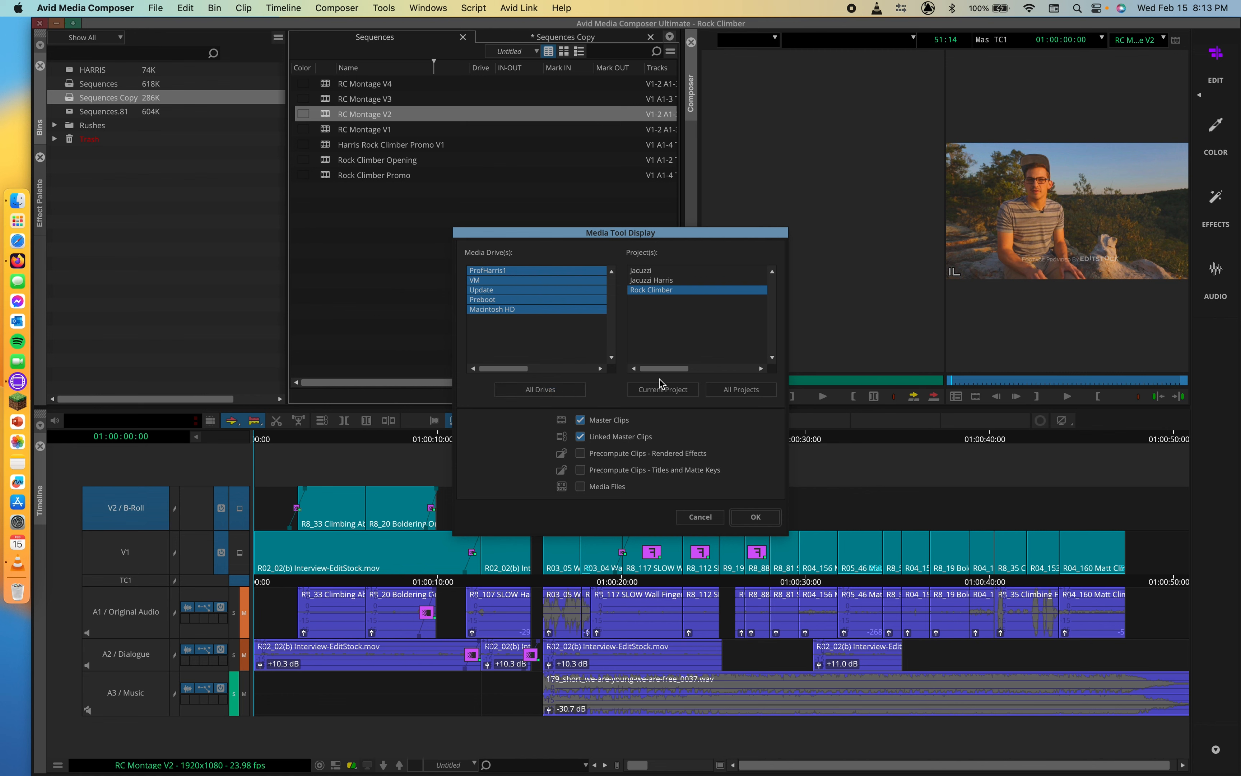
click(659, 391)
click(759, 519)
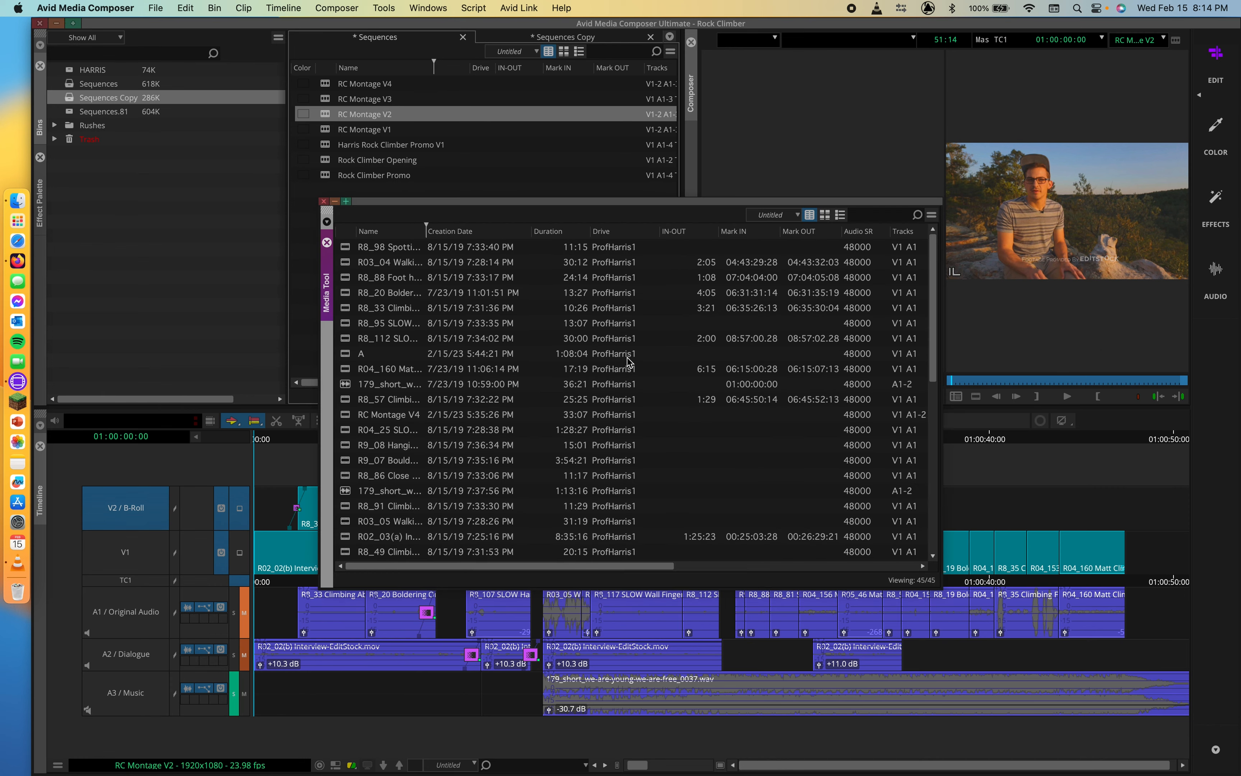
Step: Examine the Rock Climber clips in the Media Tool, including their creation dates, drives and video formats, and close the Media Tool
scroll(447, 355, down, 5)
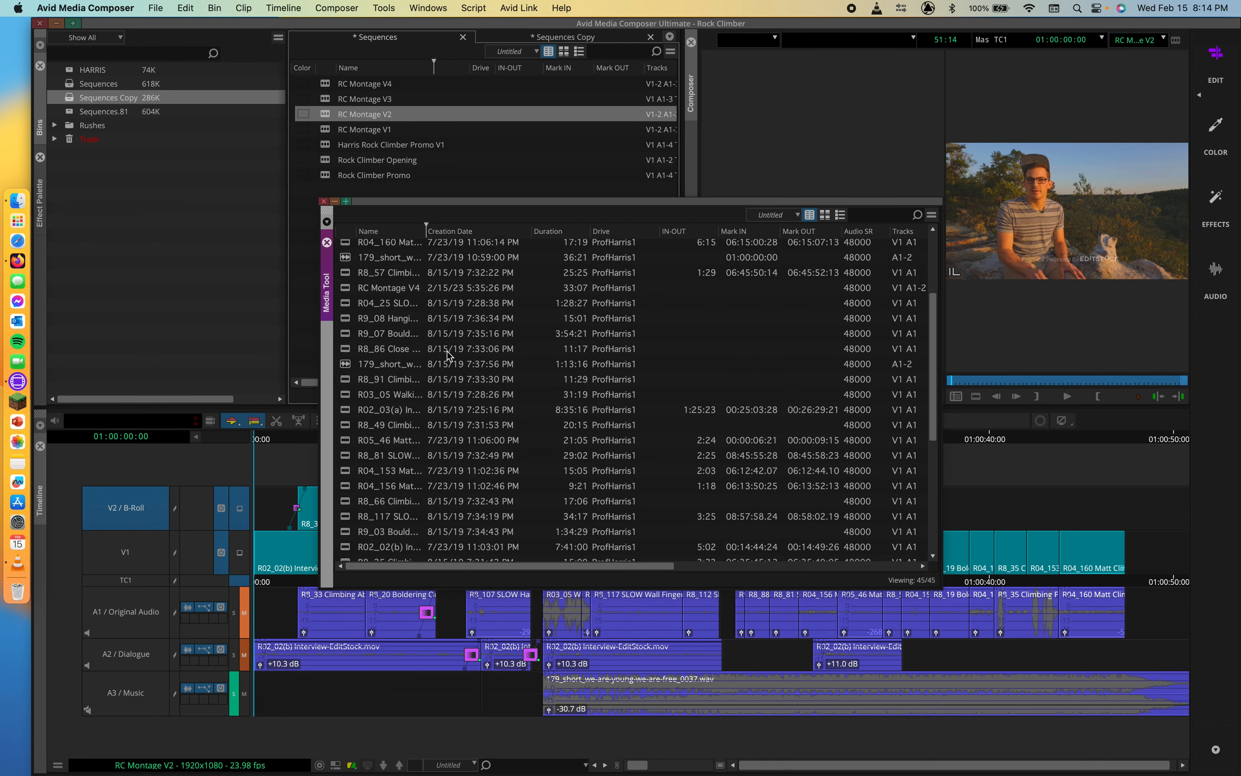
scroll(490, 340, down, 10)
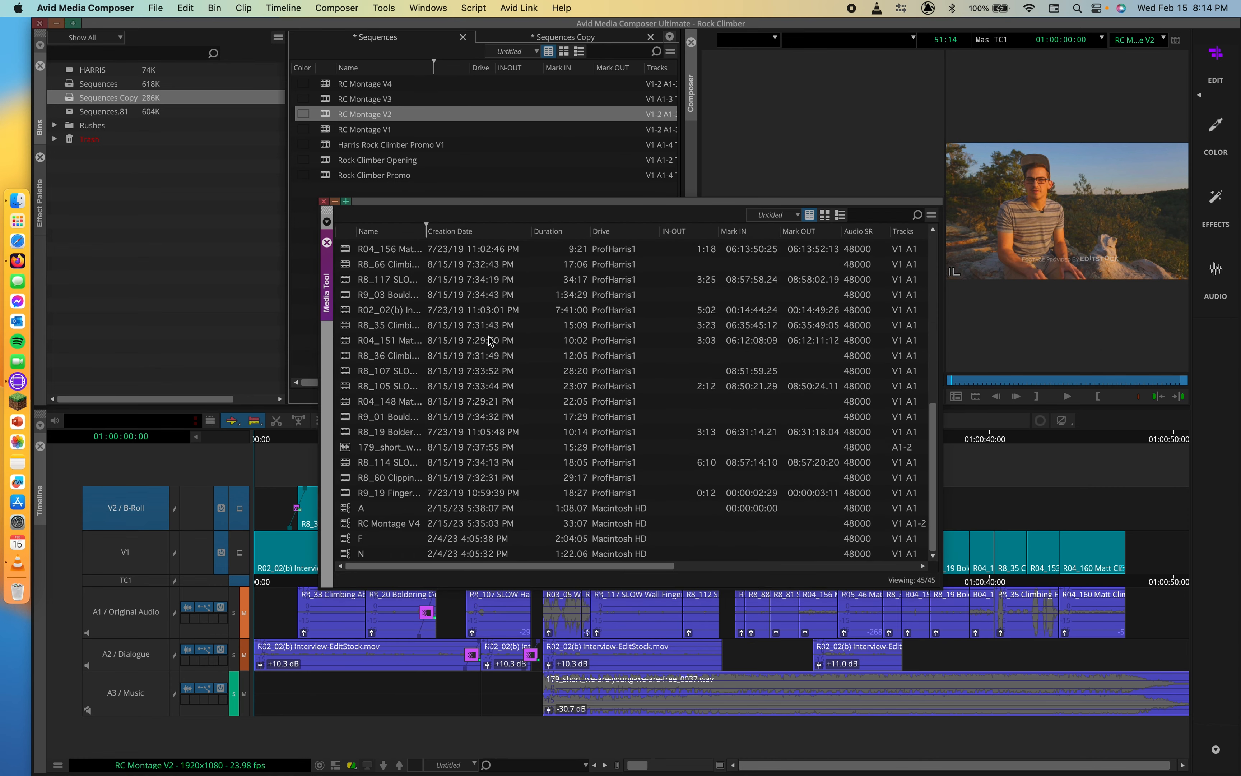
scroll(490, 340, up, 15)
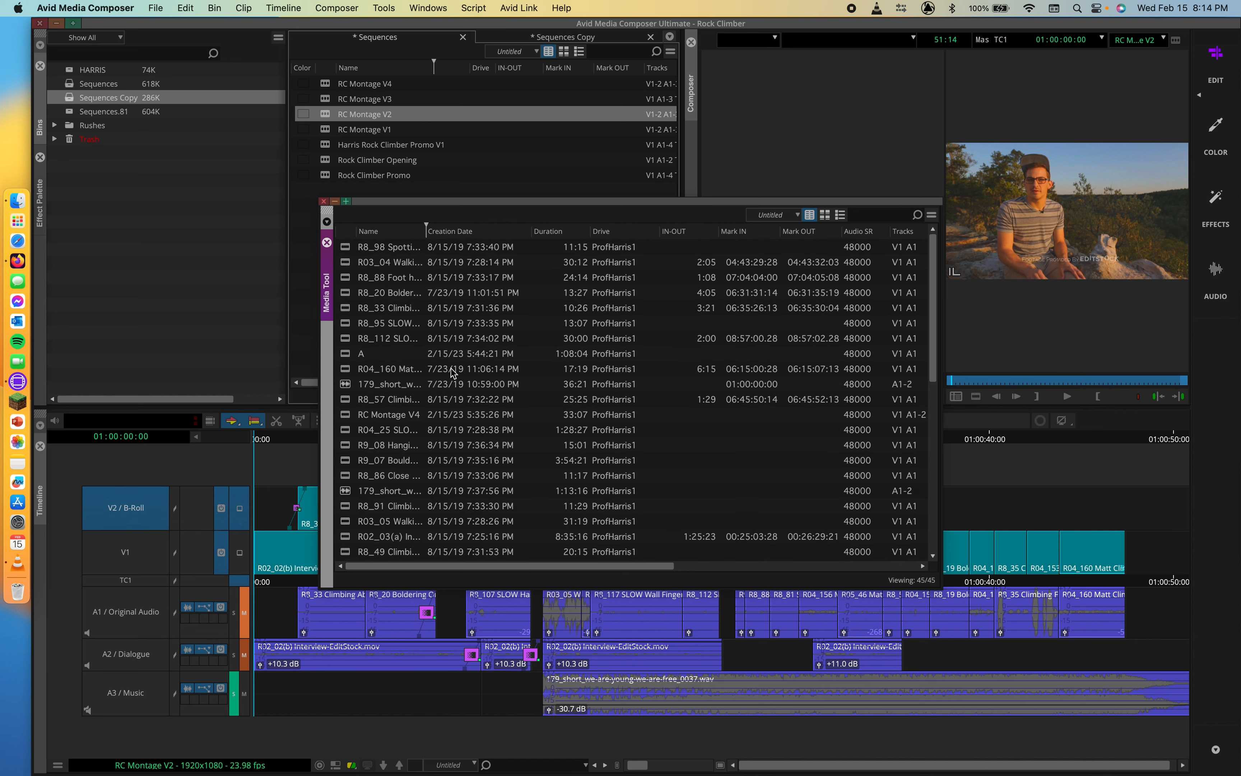
scroll(405, 368, down, 15)
scroll(406, 368, up, 15)
scroll(405, 368, right, 12)
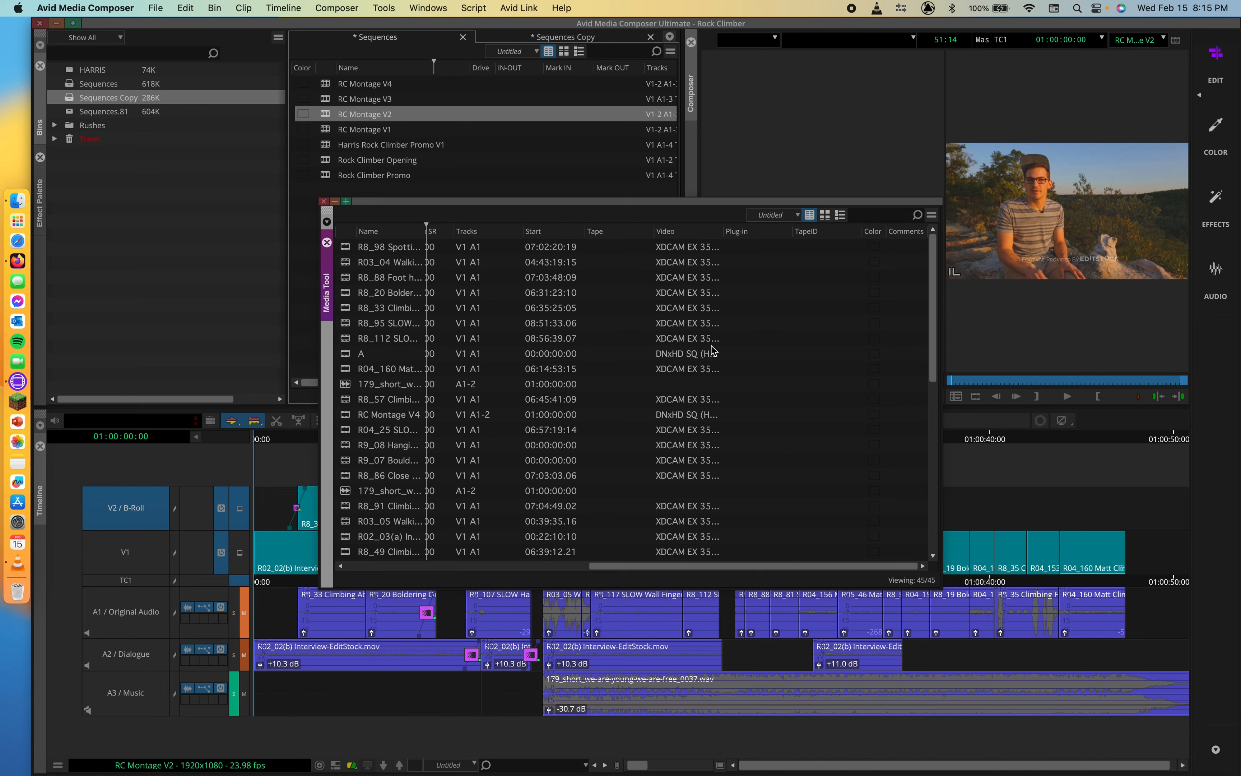
scroll(713, 351, left, 12)
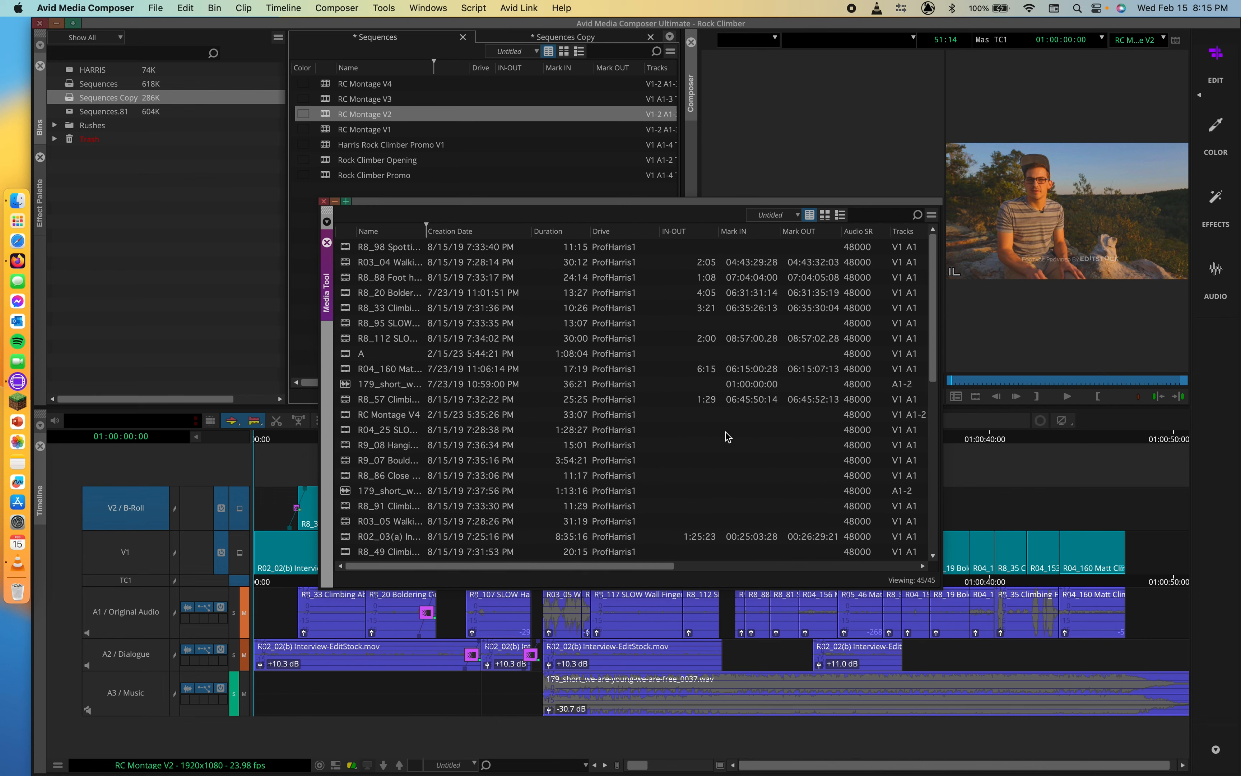
scroll(724, 448, down, 10)
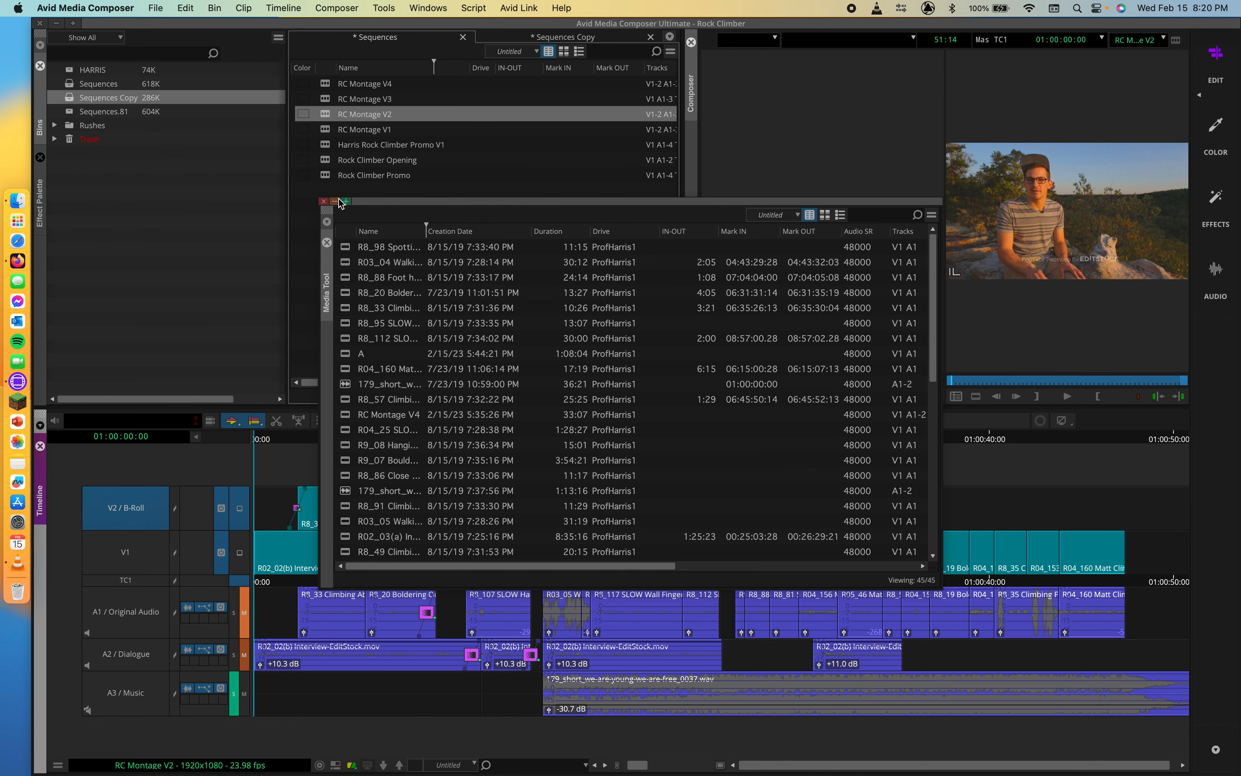
click(324, 201)
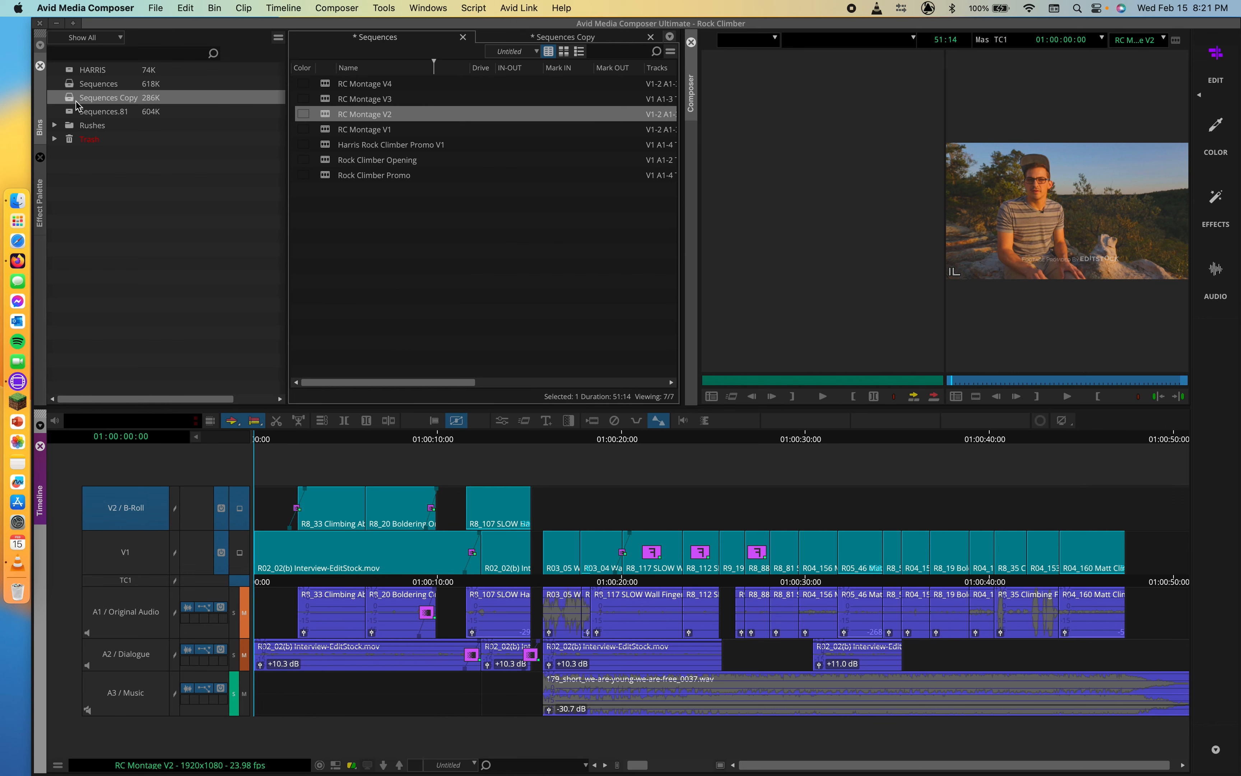
Step: Expand the Rushes folder and open its Video bin
double_click(68, 125)
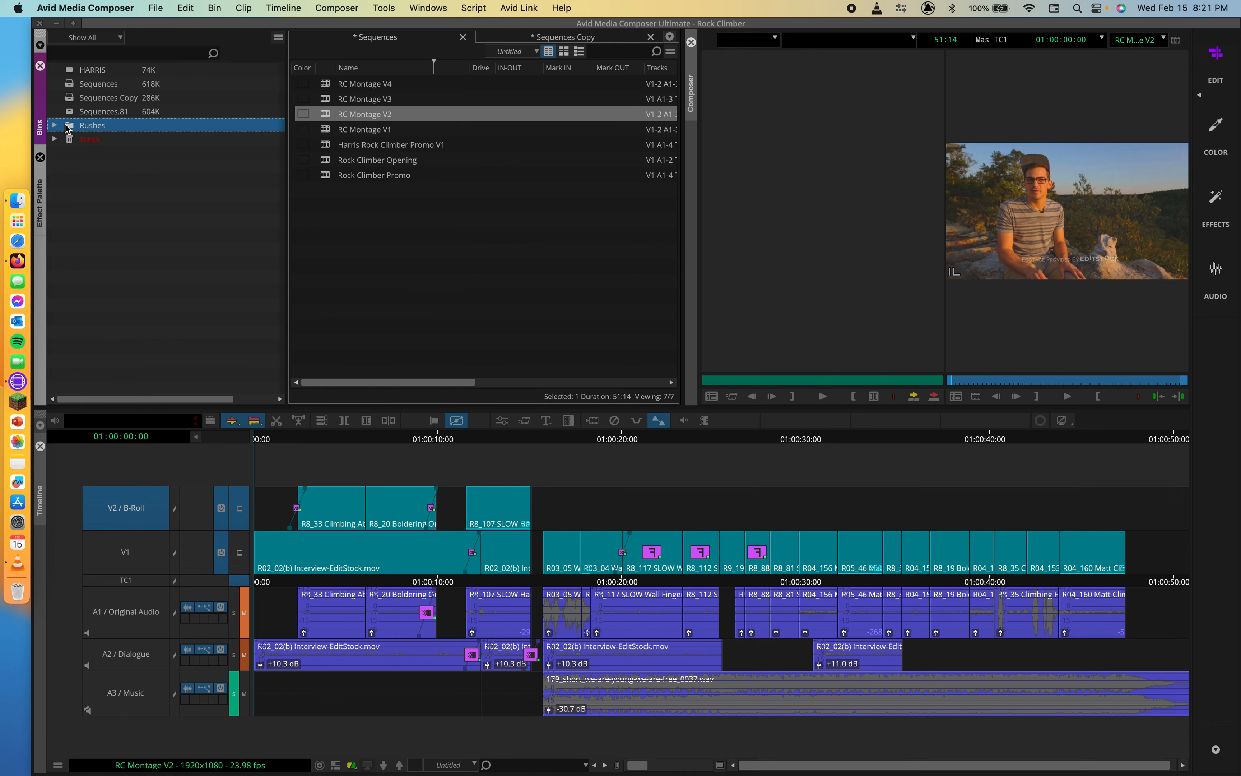
click(86, 182)
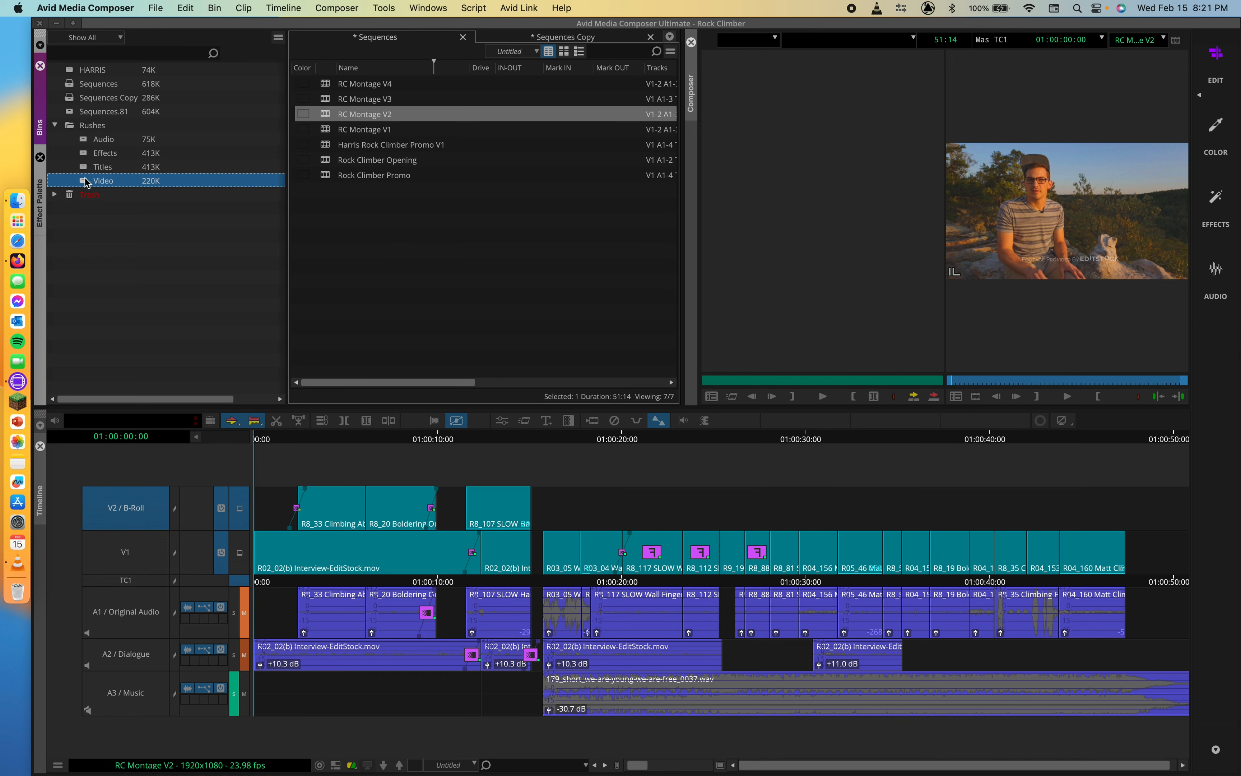
double_click(86, 182)
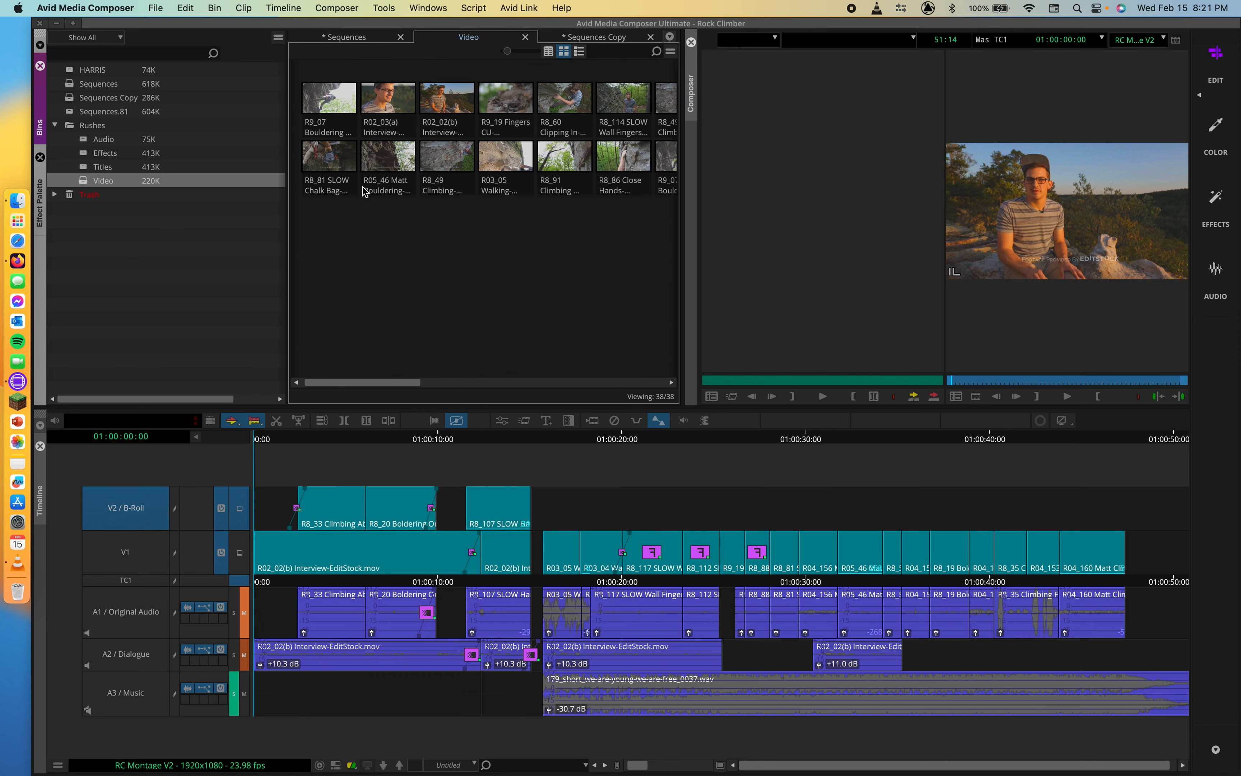
Step: Inspect the deletion options for the R05_46 Matt Bouldering clip, cancel without deleting anything, and clear the clip selection
click(396, 164)
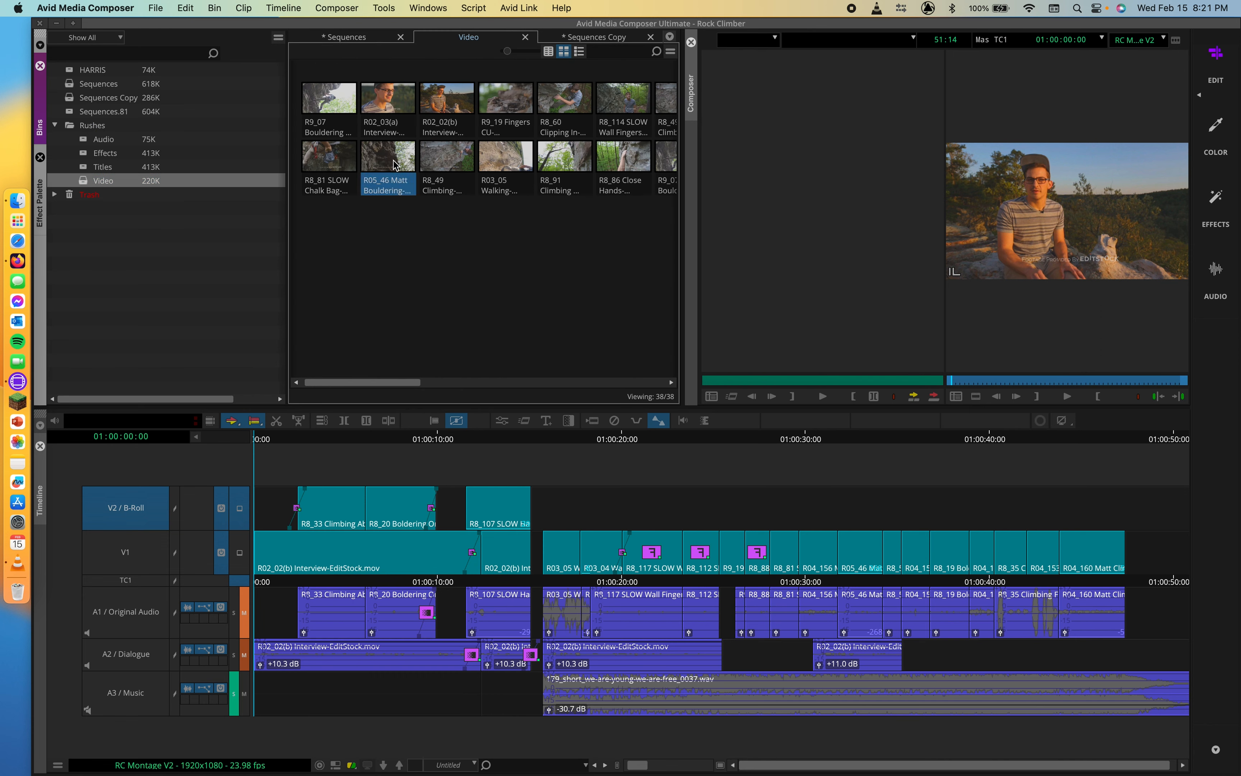
key(Delete)
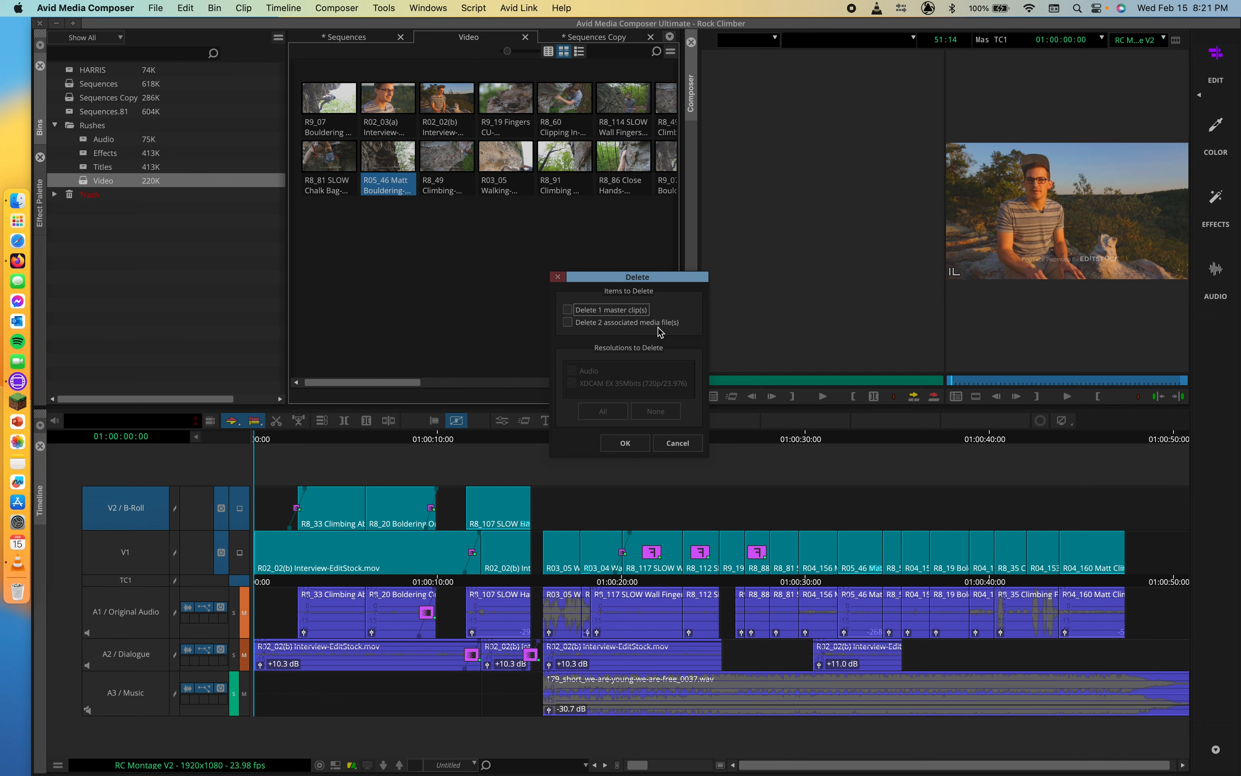
drag(681, 279, 654, 208)
click(531, 206)
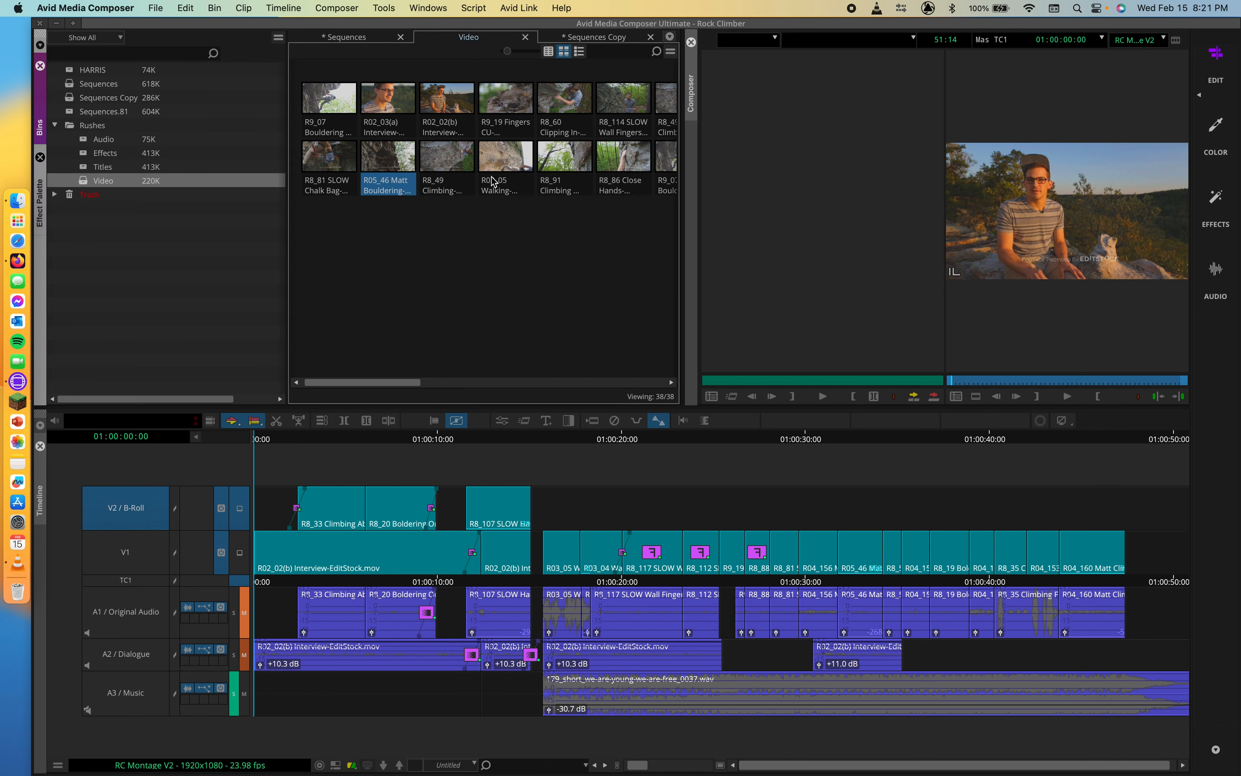
click(424, 256)
click(399, 156)
click(453, 264)
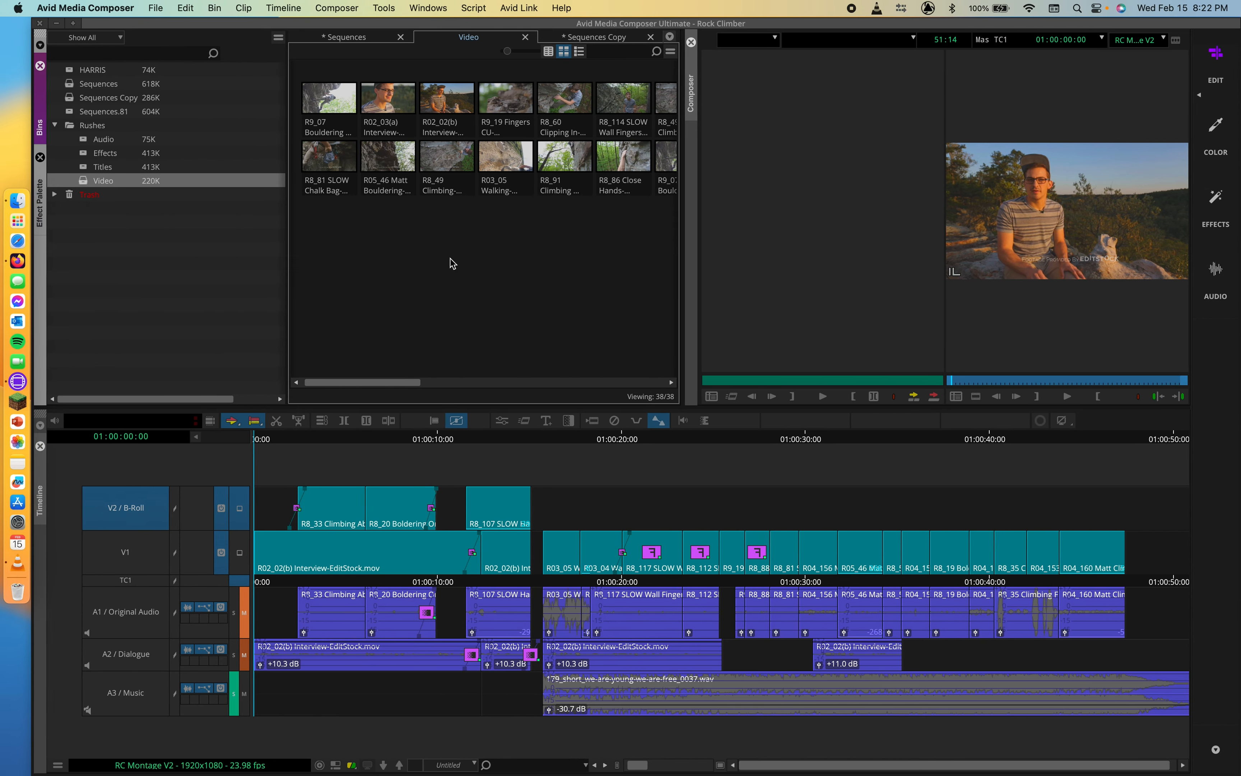
Step: Hide Avid Media Composer to point out the video file A on the desktop, and return to Avid Media Composer
key(super+h)
click(1196, 66)
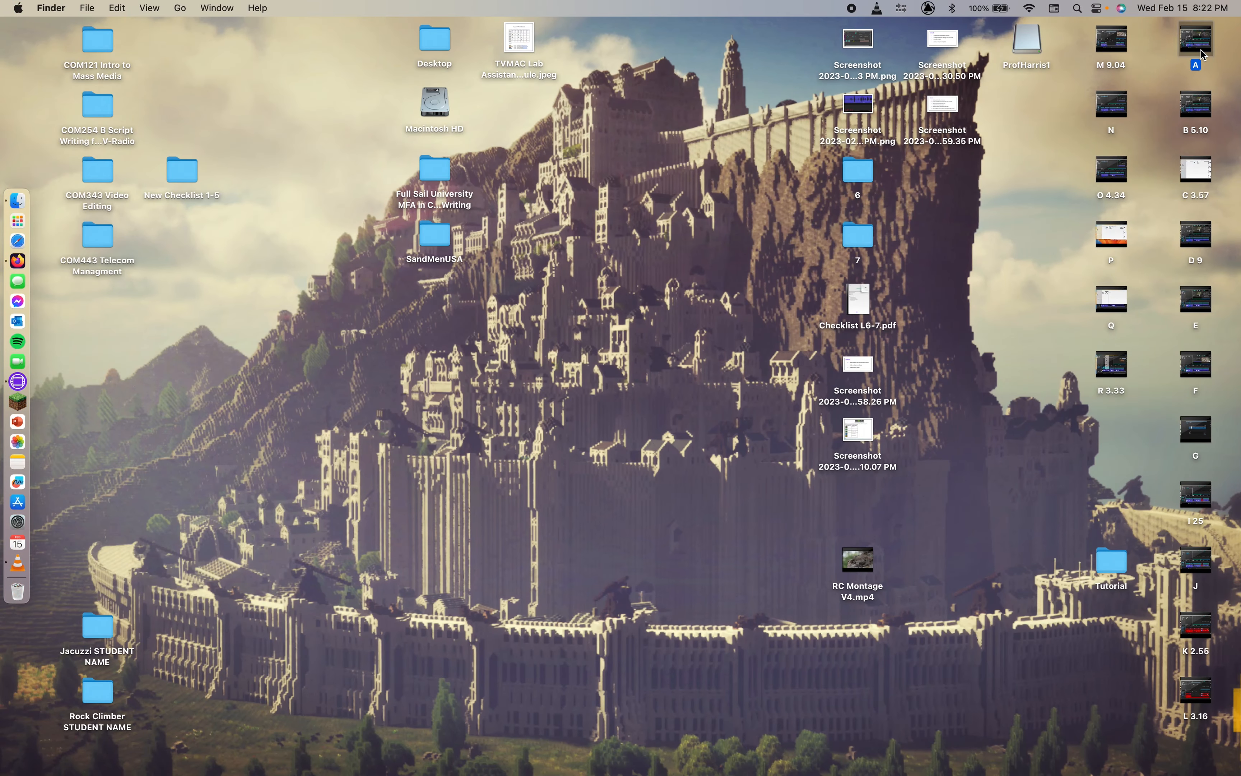
key(ctrl+Right)
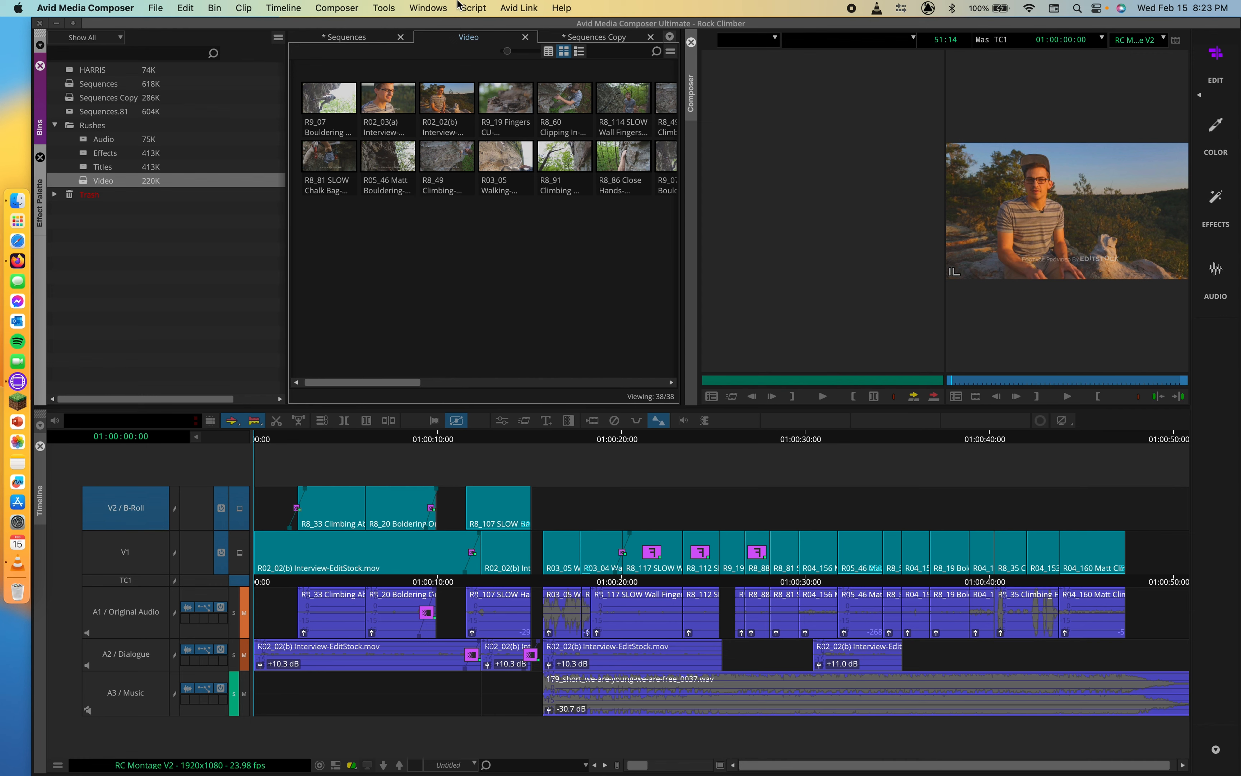
Step: Open the Media Tool for the Rock Climber project on the first listed drive only, showing master clips and rendered-effect precomputes without linked master clips
click(389, 8)
click(421, 333)
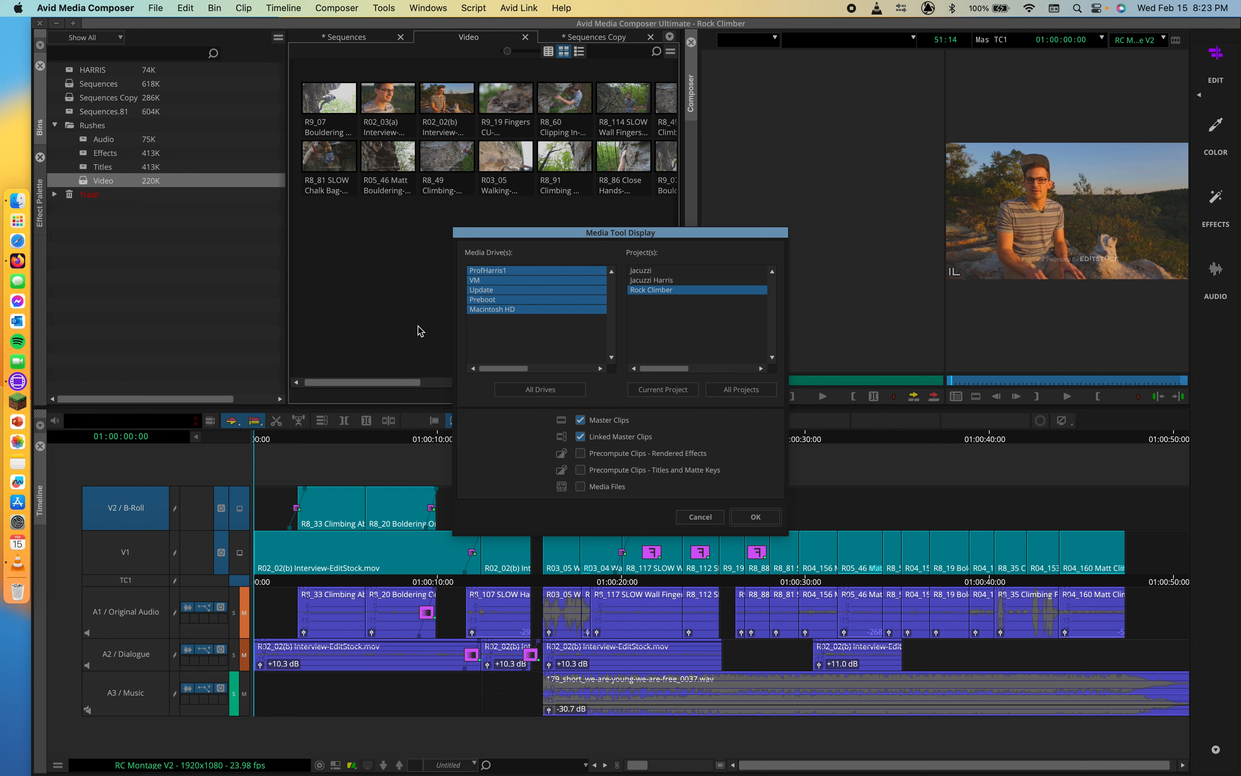
click(492, 319)
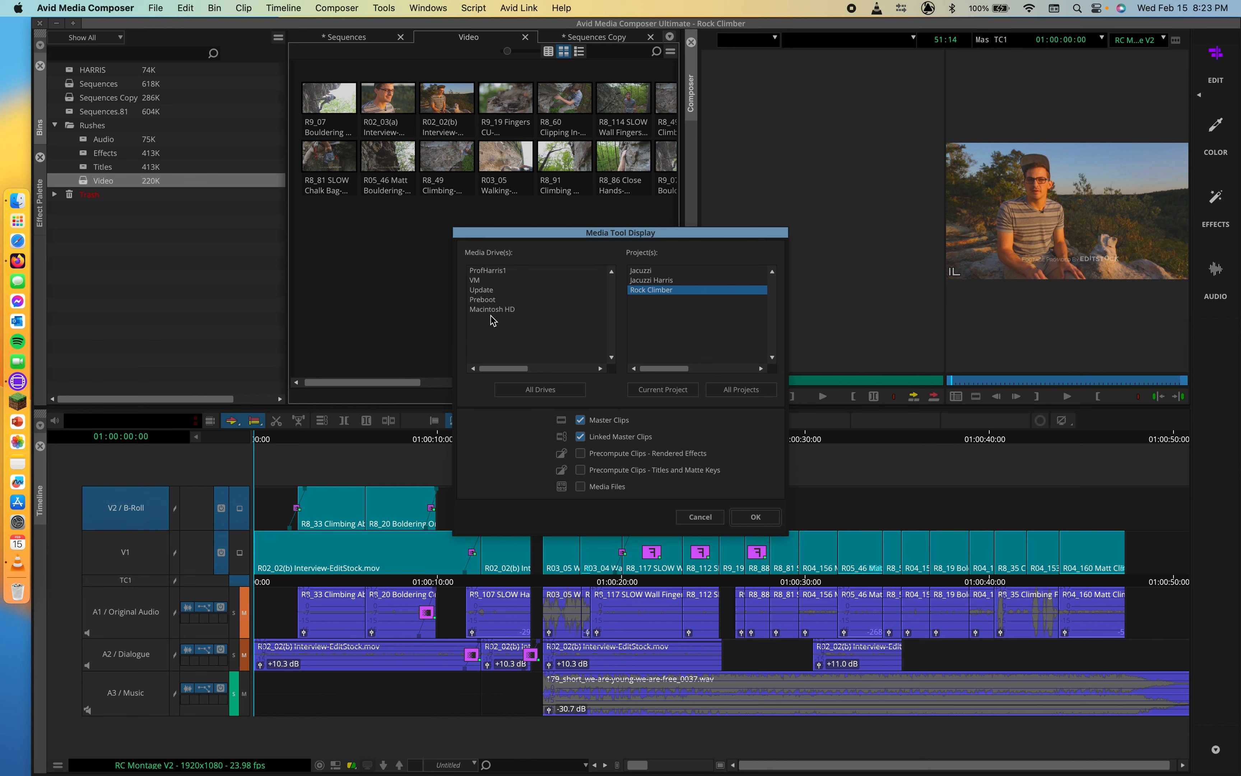
click(490, 310)
click(496, 273)
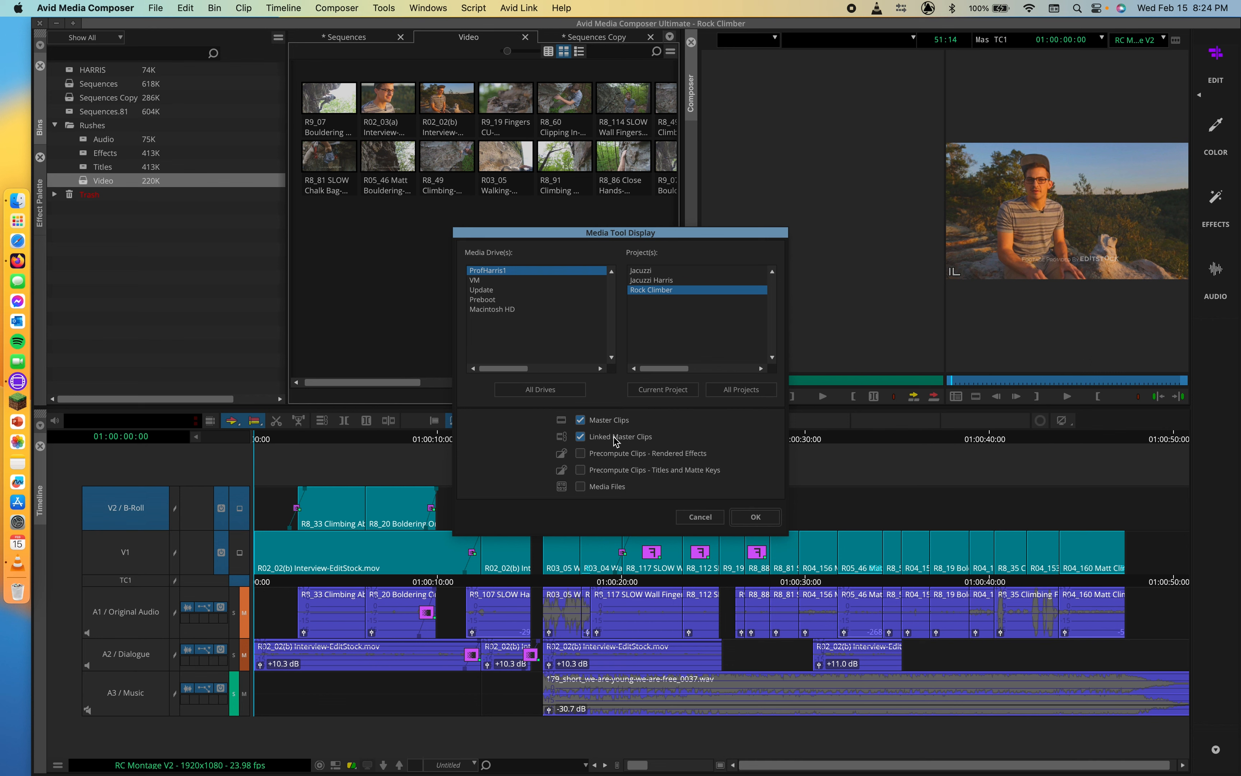
click(602, 455)
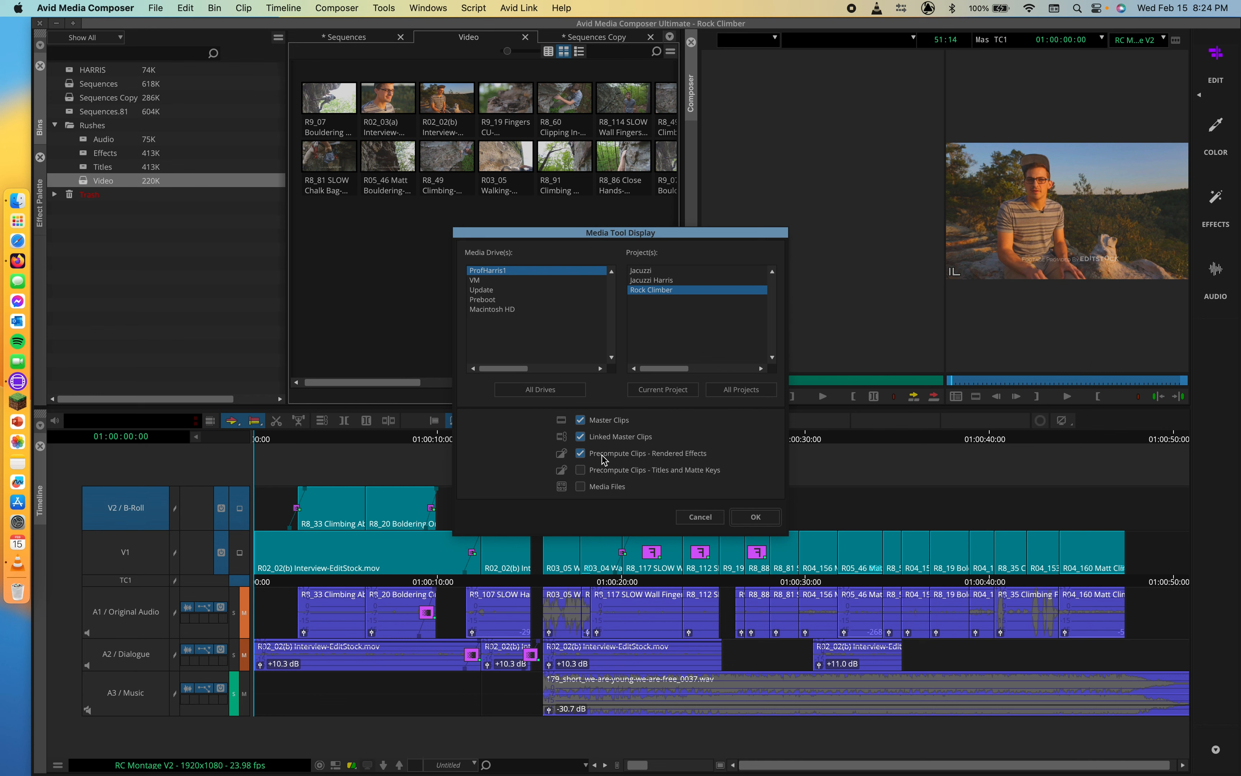
click(580, 437)
click(752, 519)
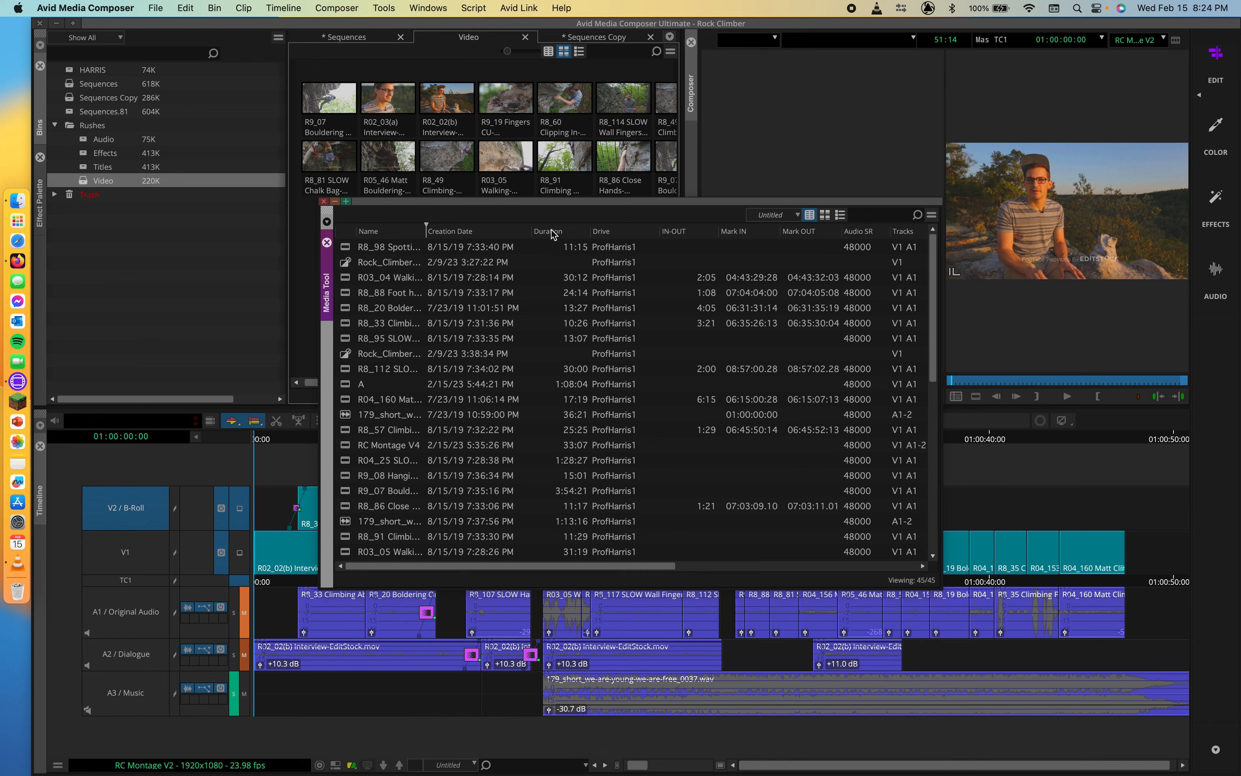
Step: Review the media details in the Media Tool list, including the name, creation date, duration and video format columns
scroll(826, 265, right, 5)
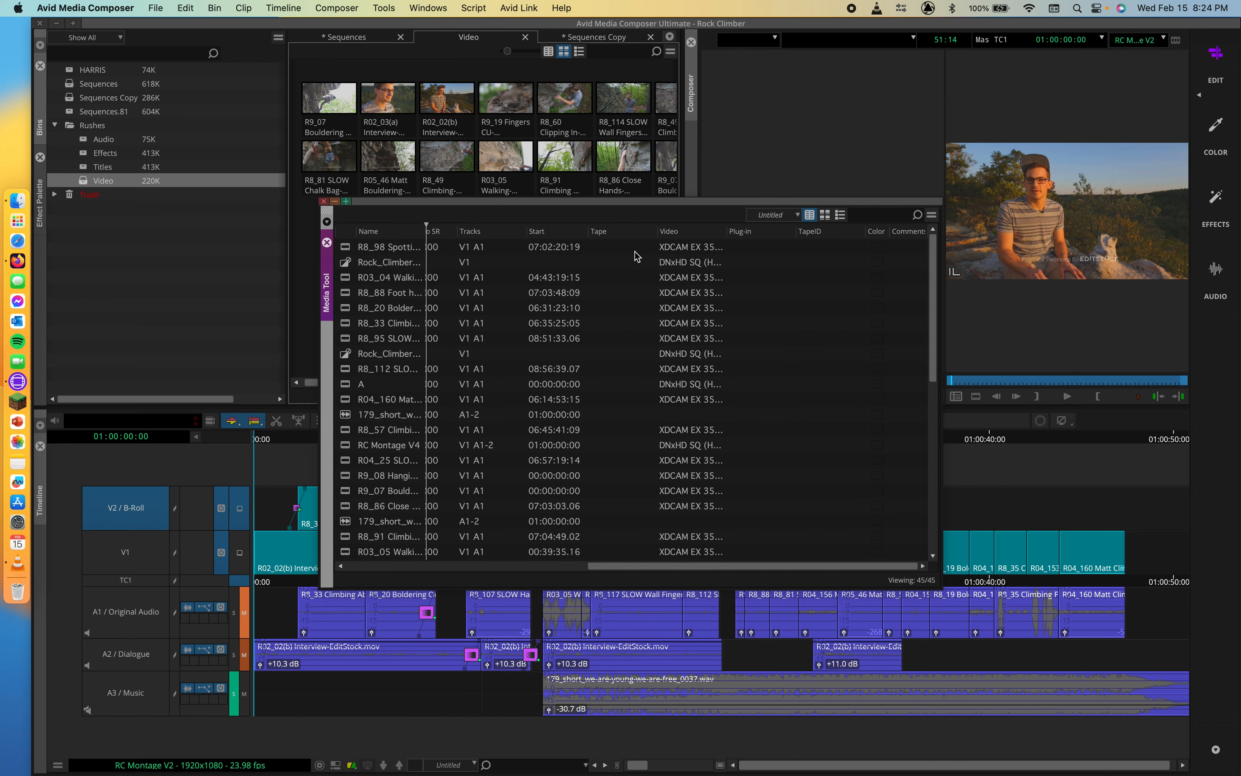
scroll(636, 257, left, 5)
click(368, 232)
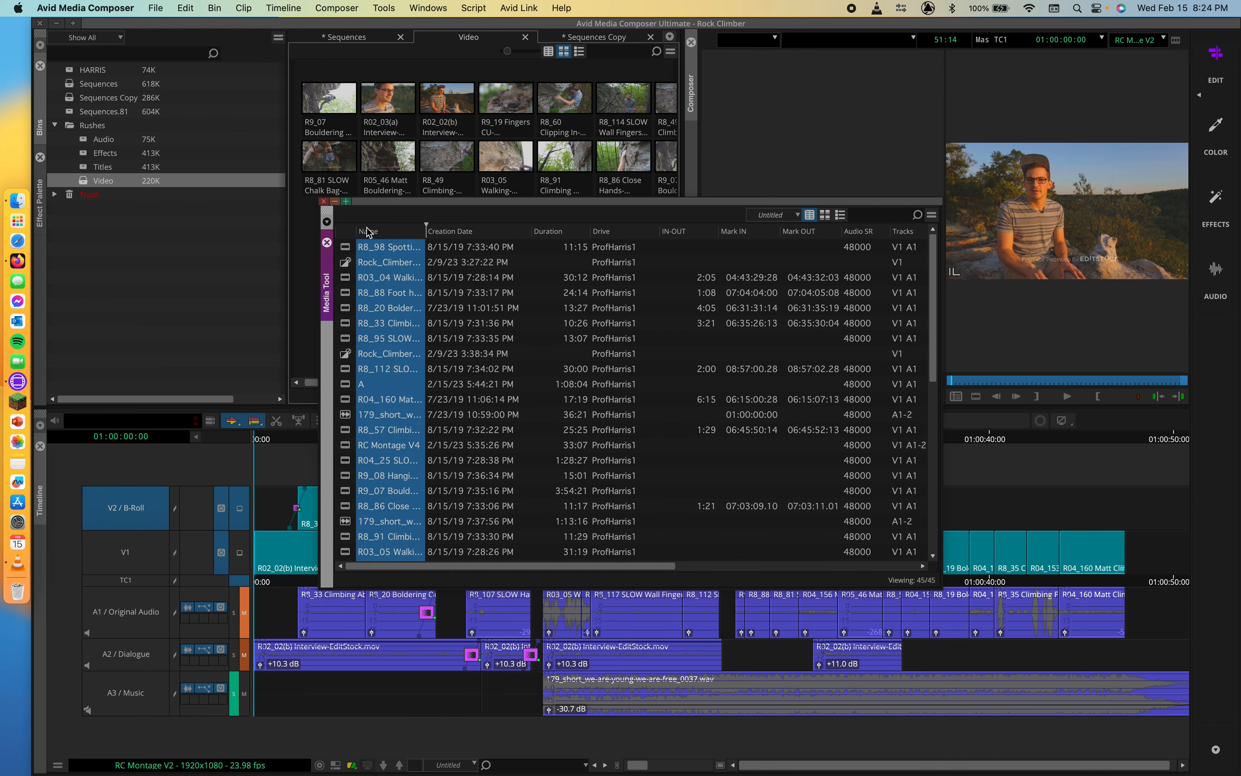
click(440, 232)
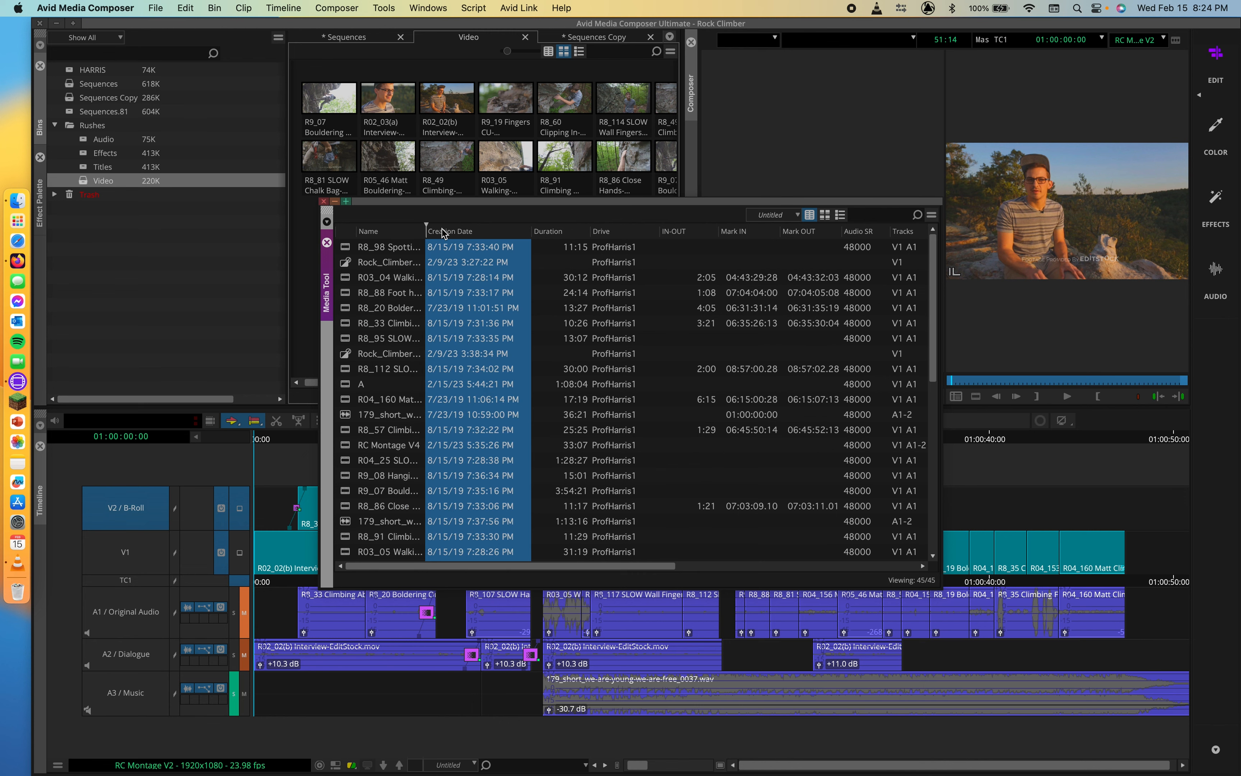
click(564, 234)
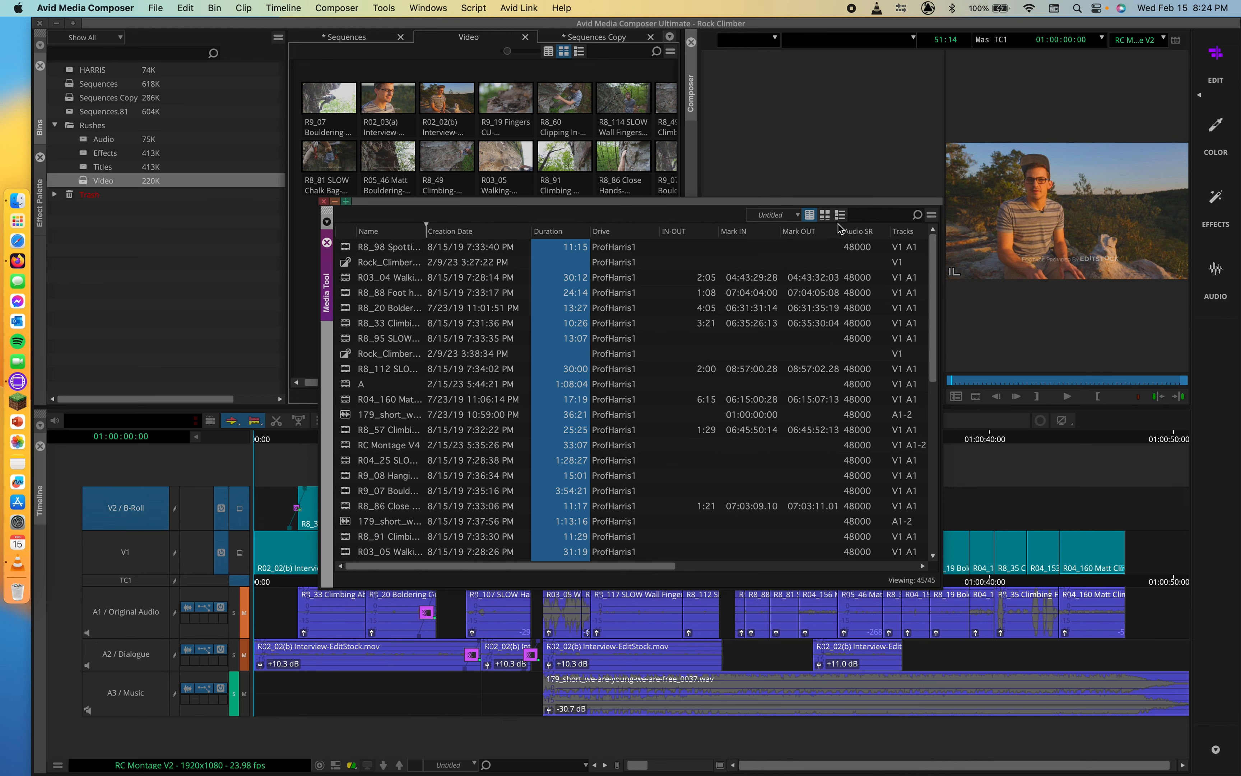
Step: Switch the Media Tool to frame view and arrange the clip thumbnails with Fill Sorted
click(829, 218)
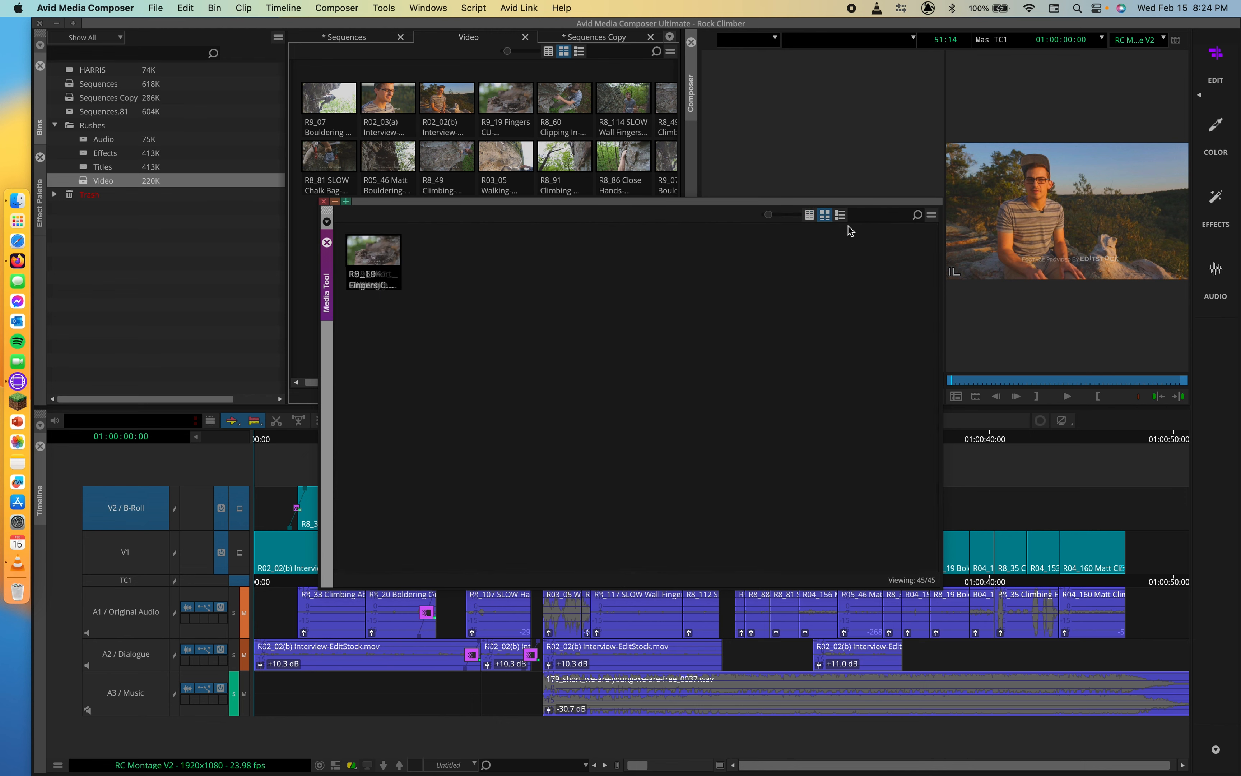
click(932, 216)
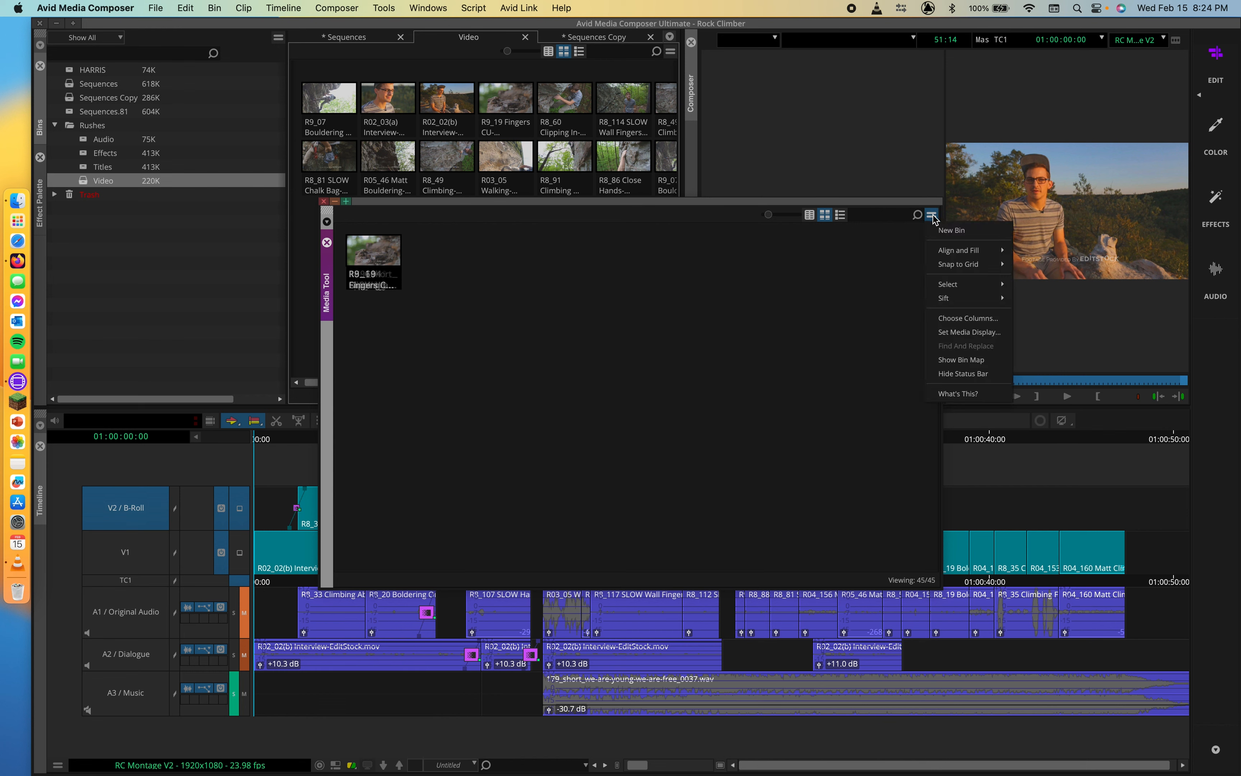
mouse_move(978, 252)
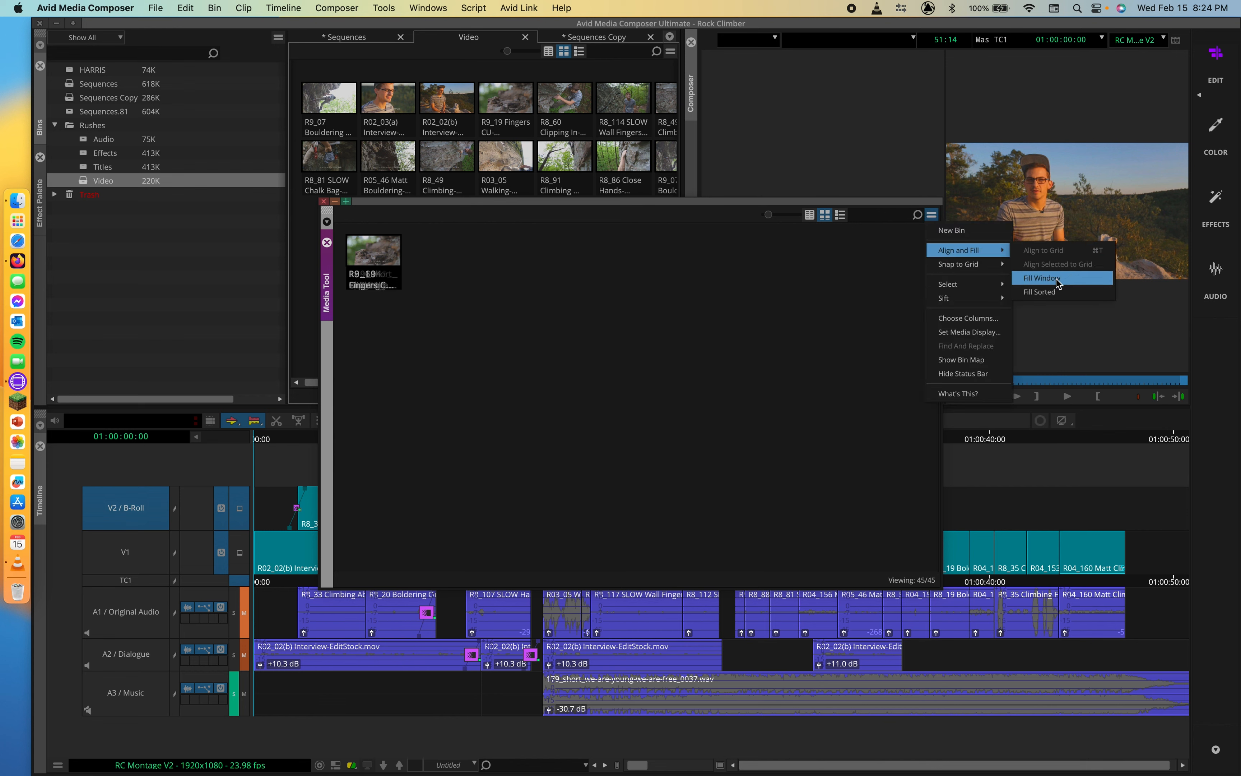
click(1051, 291)
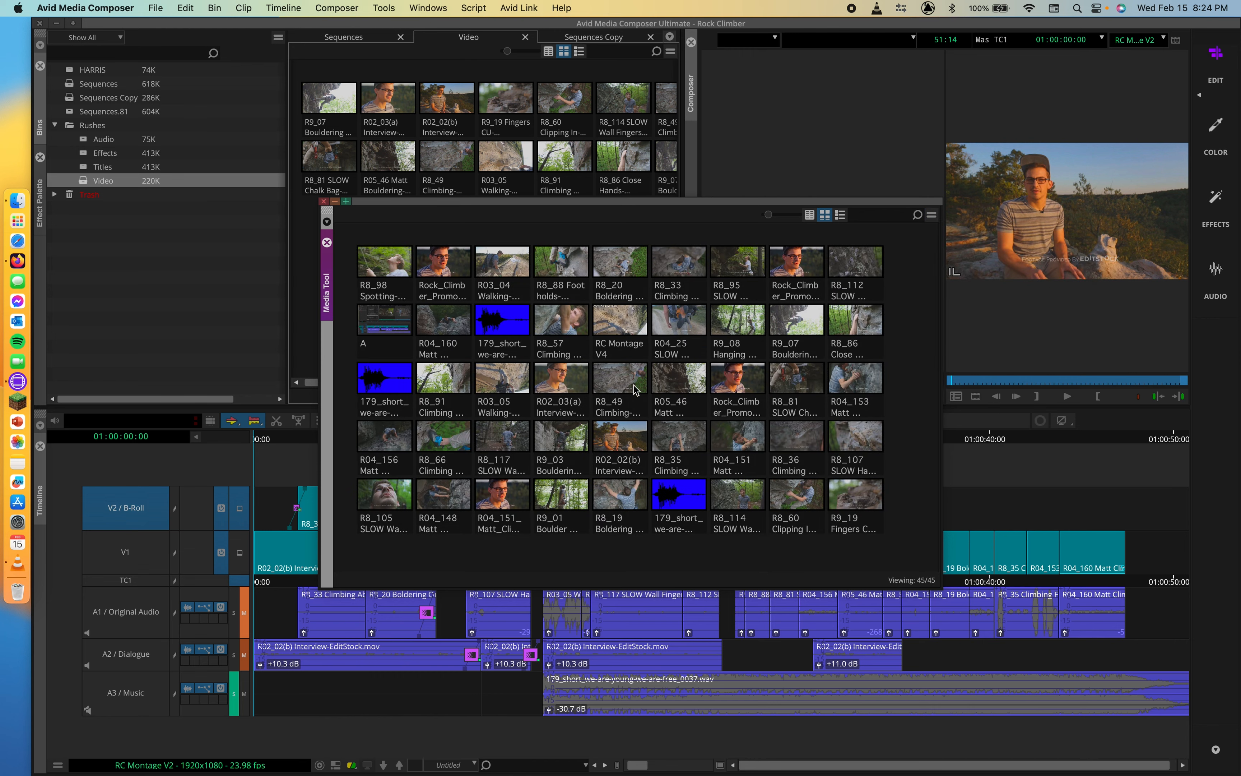
mouse_move(635, 390)
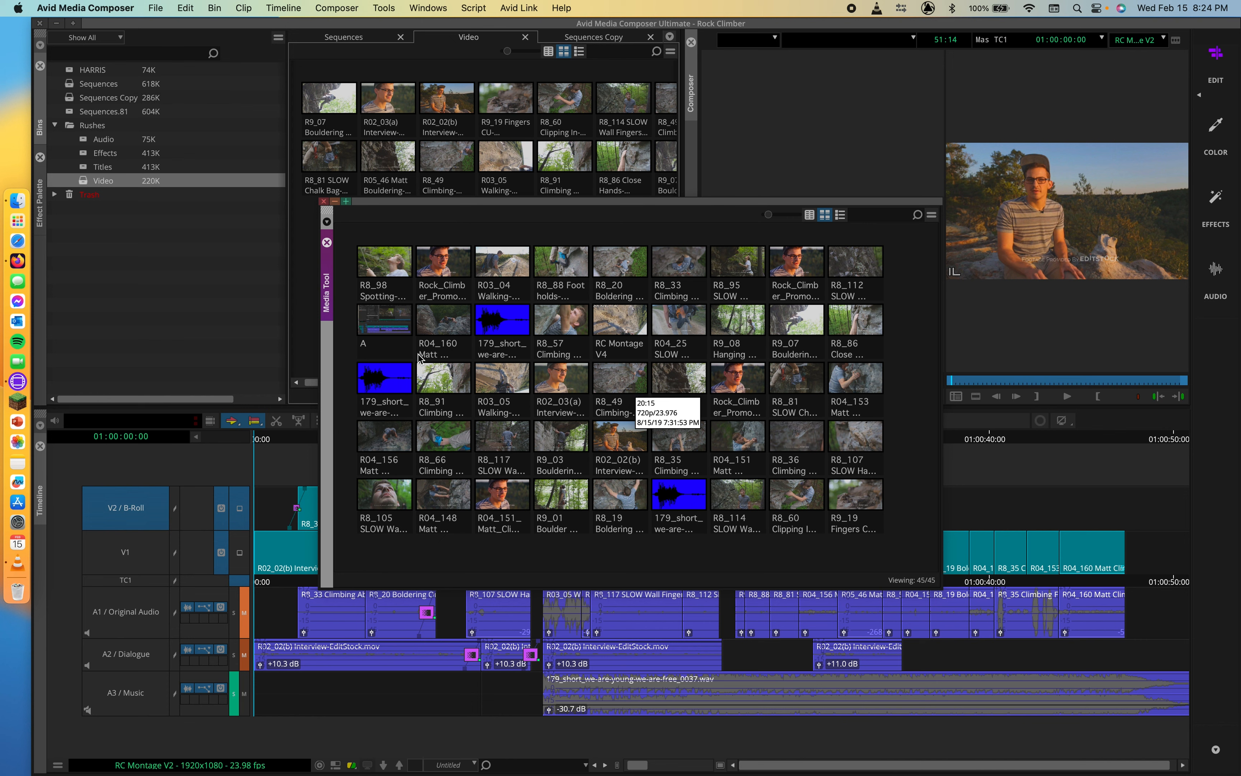
Step: Delete clip A's video and A1 audio media files from the Media Tool and confirm the deletion
click(395, 326)
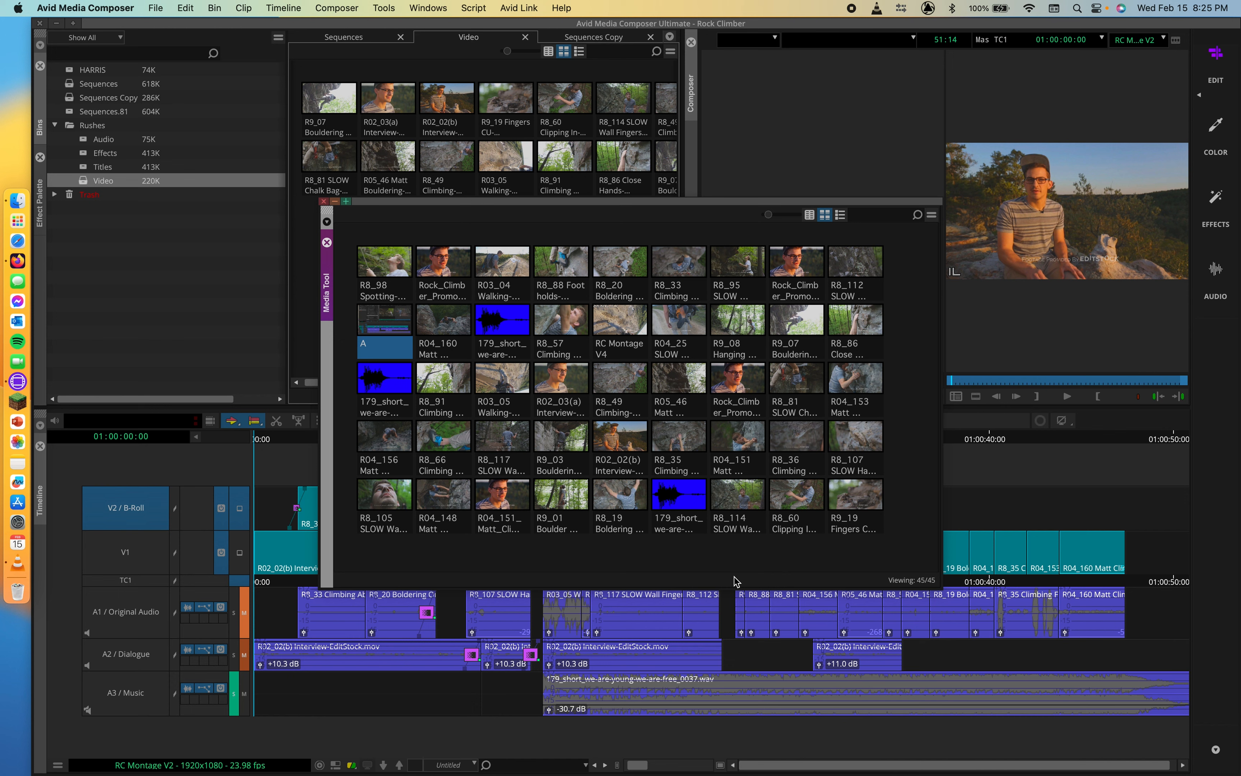
key(Delete)
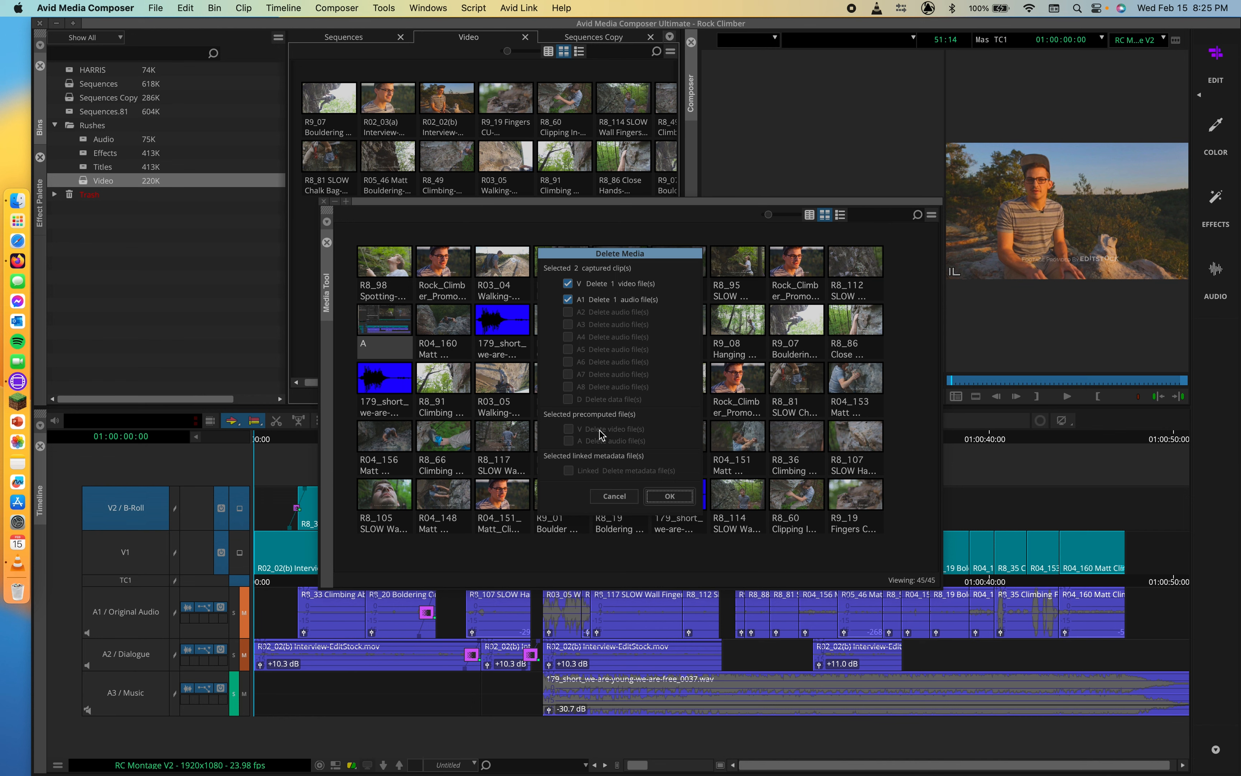
click(675, 496)
click(601, 407)
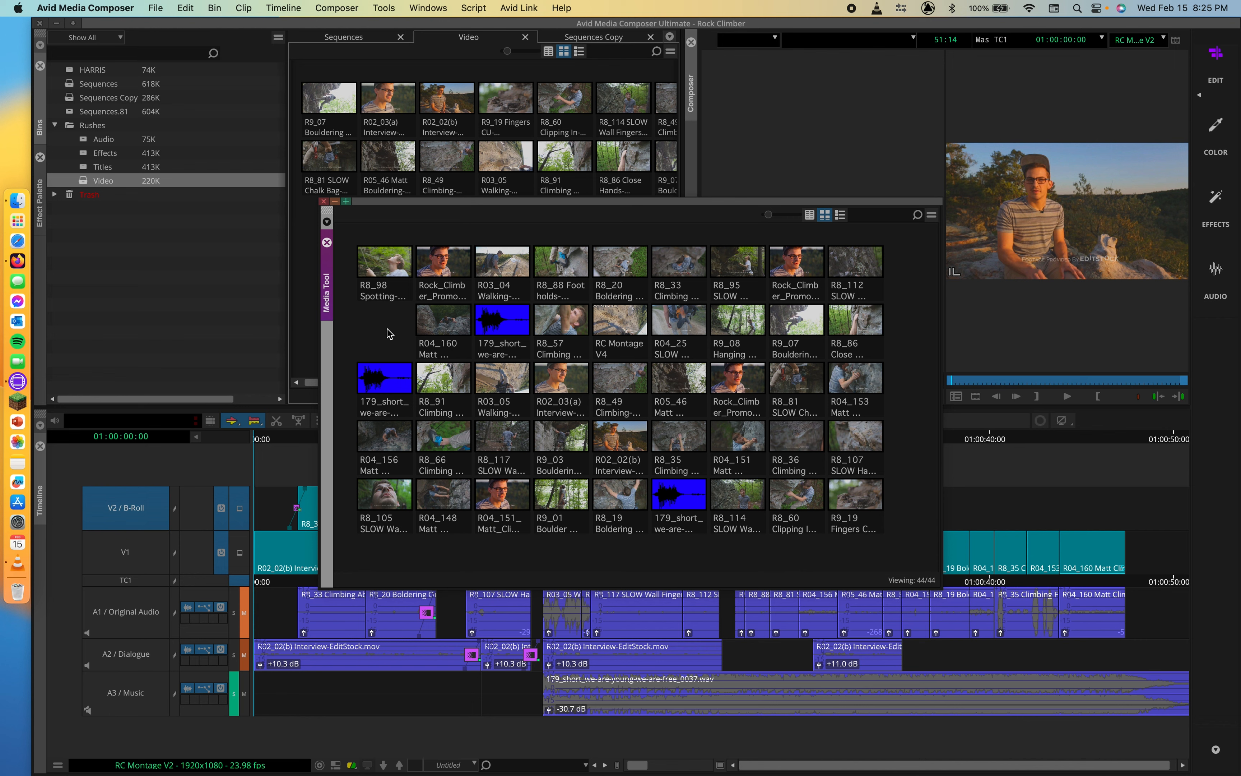
Step: Select all the remaining clips in the Media Tool, clear the selection without deleting anything, and close the Media Tool
drag(356, 240, 953, 613)
click(907, 460)
drag(896, 231, 252, 567)
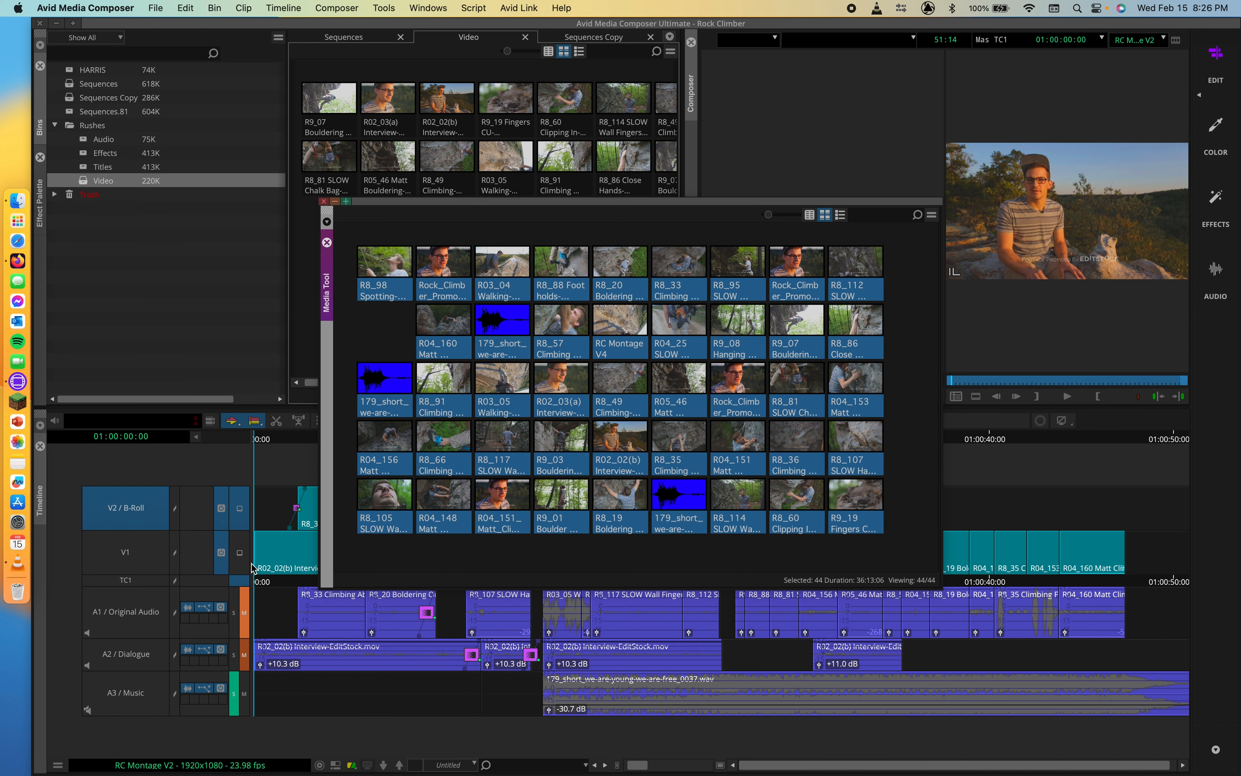
click(491, 563)
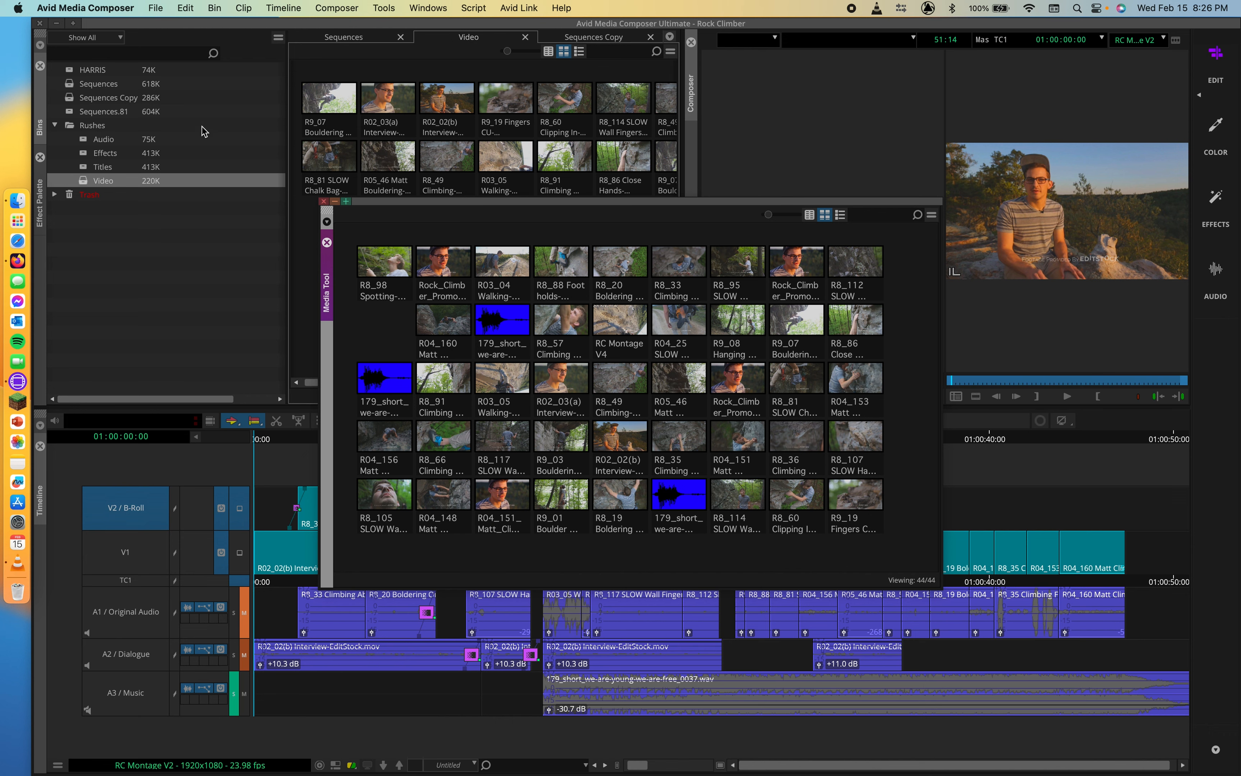
click(323, 201)
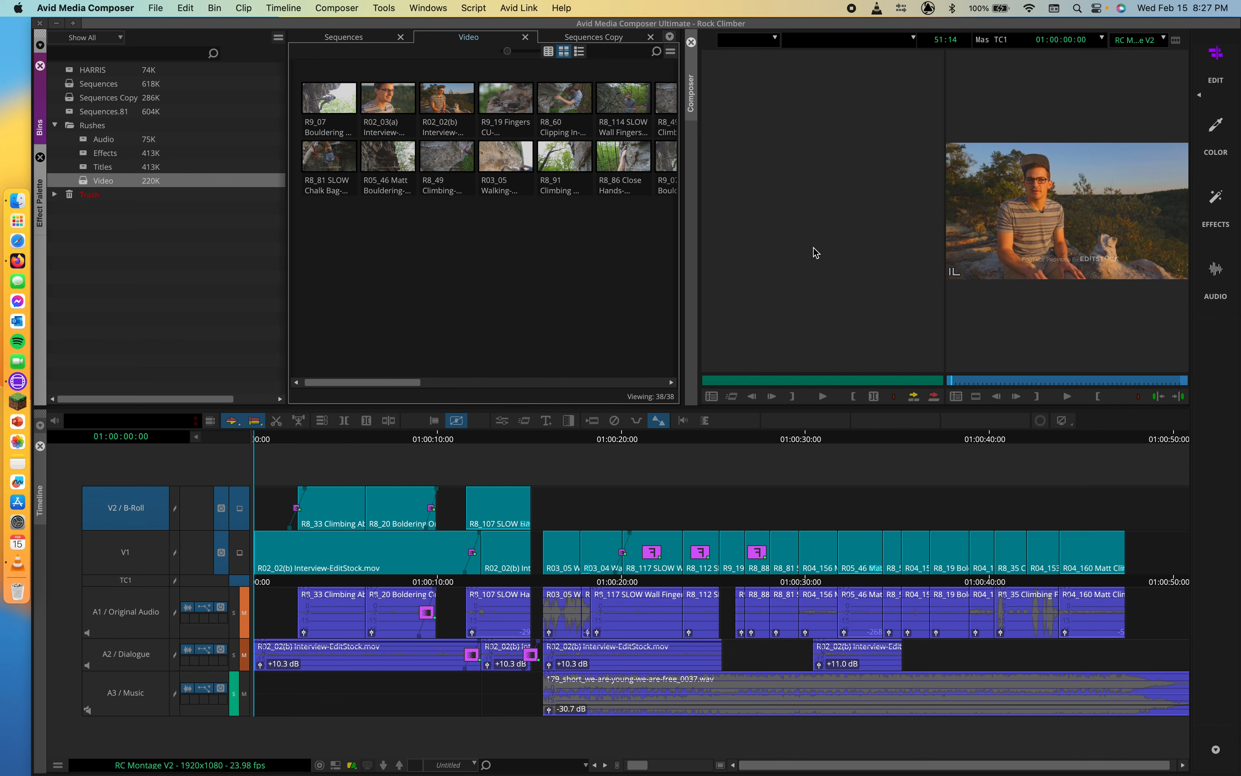
Step: Move the timeline playhead to 01:00:21:03, within the R8_117 SLOW clip on V1
drag(504, 439, 614, 475)
click(642, 483)
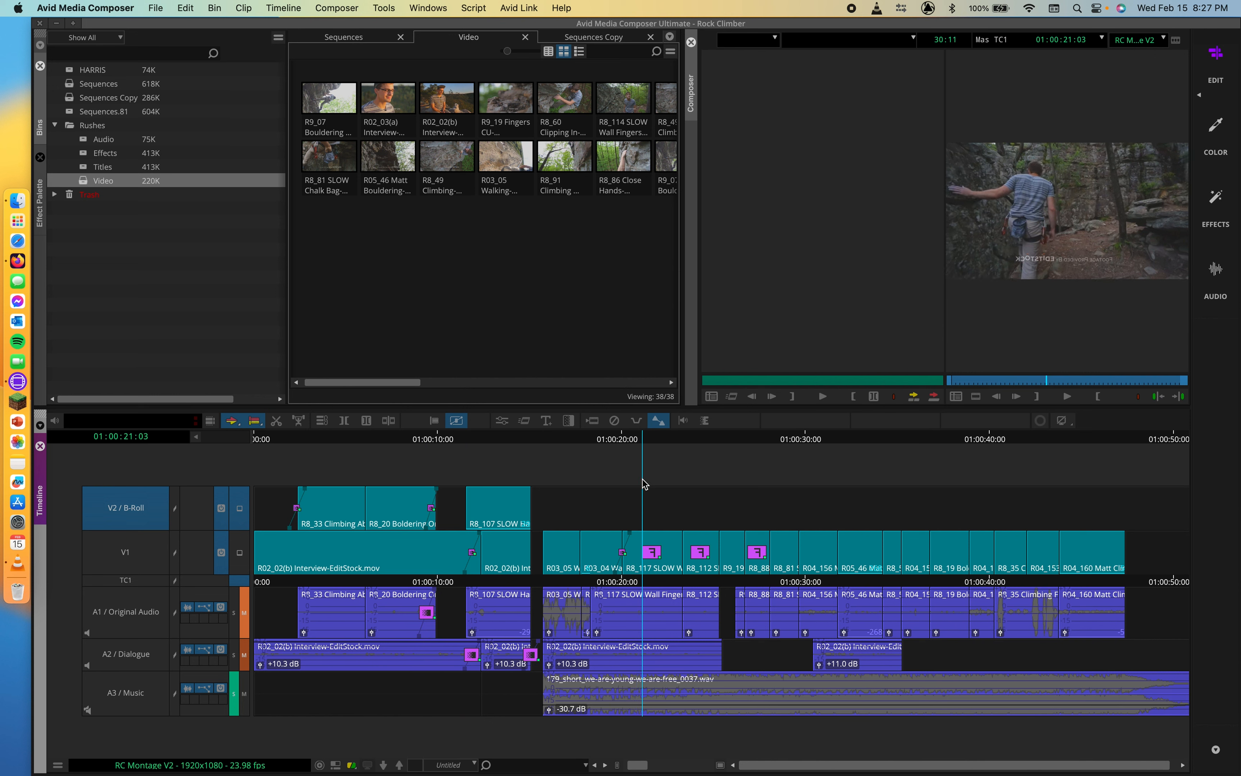